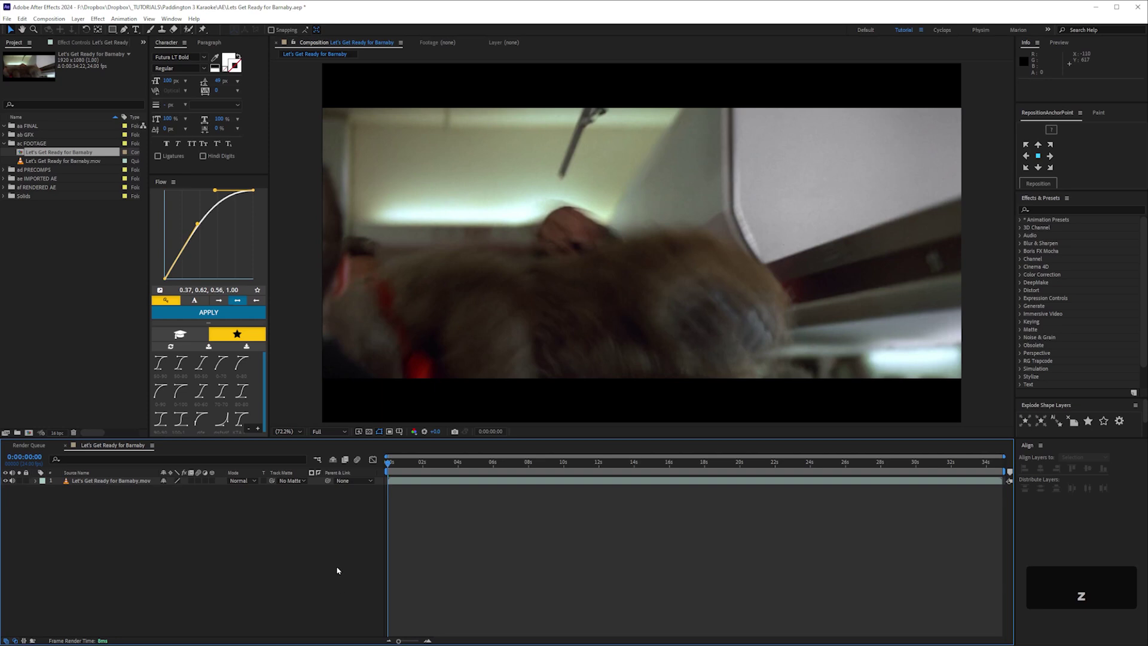
- Play through the footage in the composition and return to the first frame
key("space")
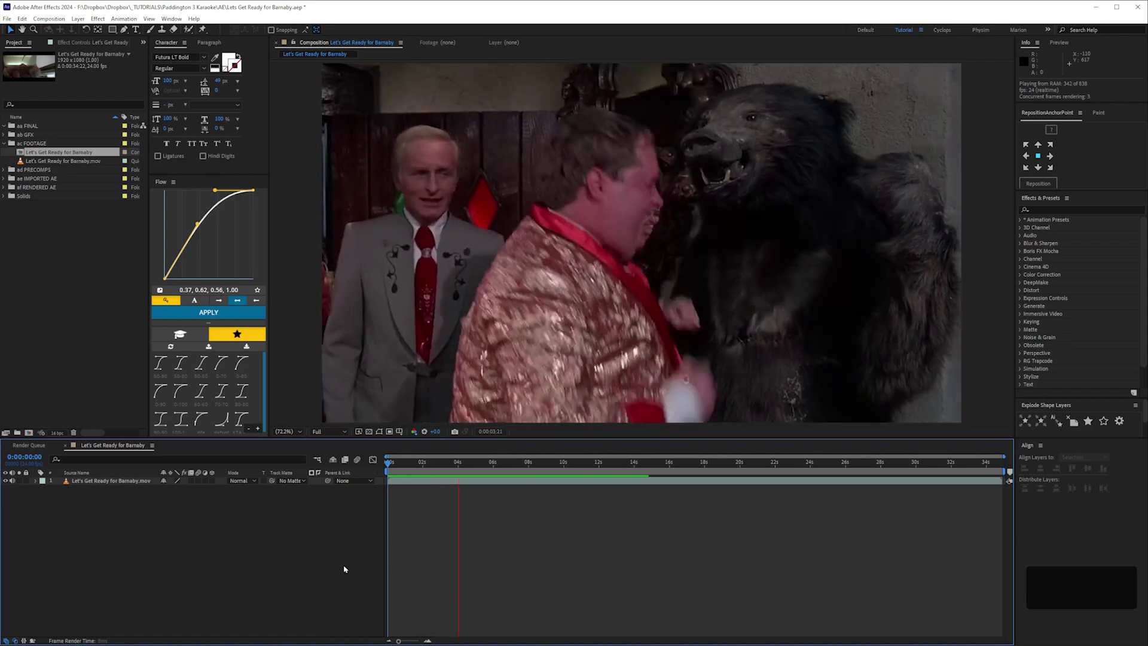
key("space")
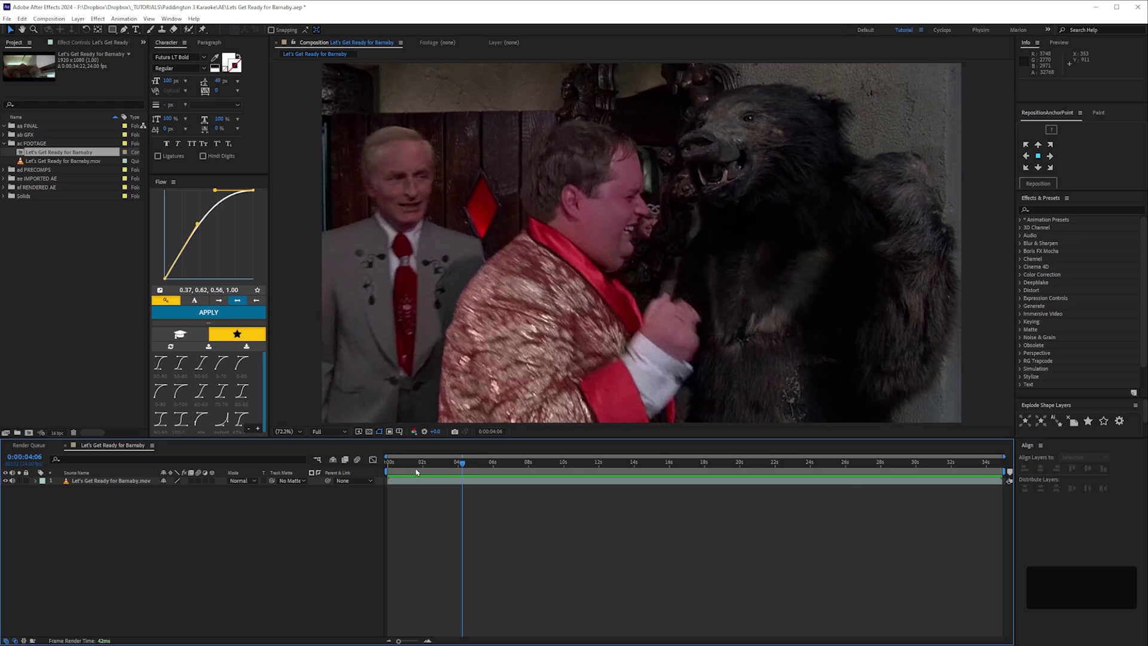
key("Home")
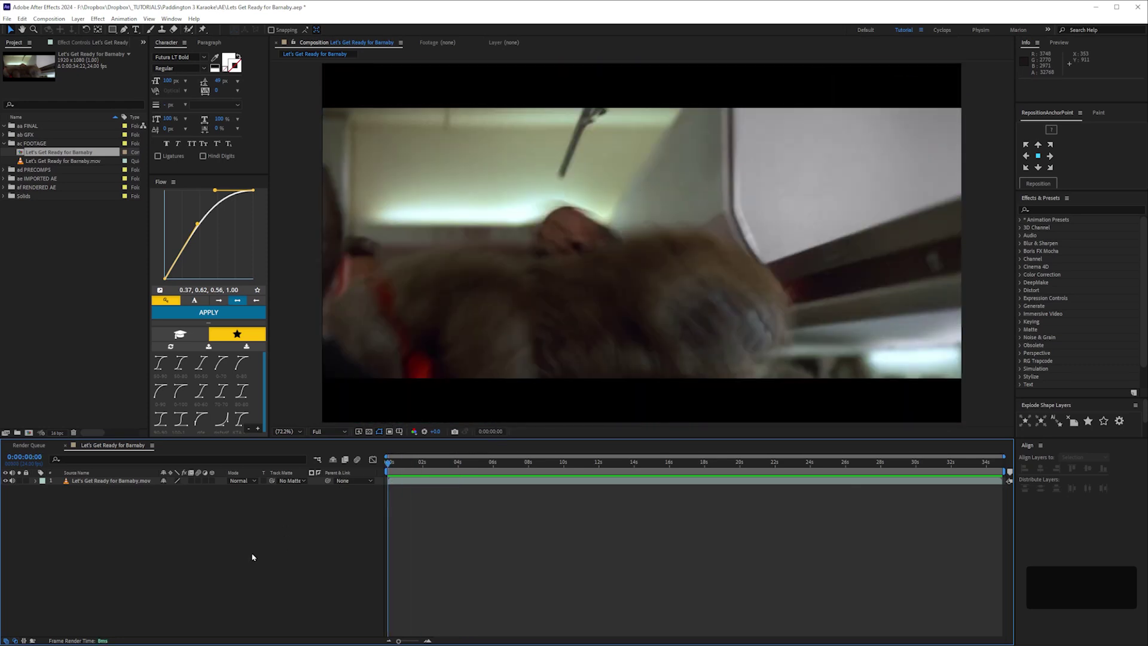
- Create a new text layer reading "Let’s get ready for Barnaby"
left_click(106, 408)
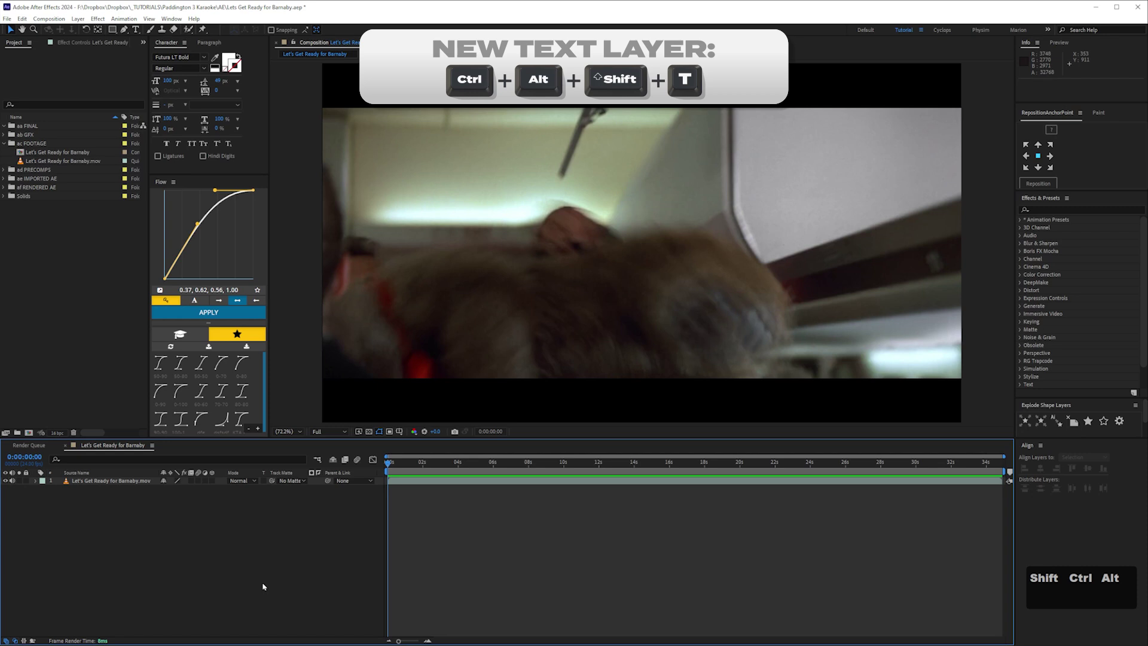
key("ctrl+alt+shift+t")
type("Let’s get ready for Barnaby")
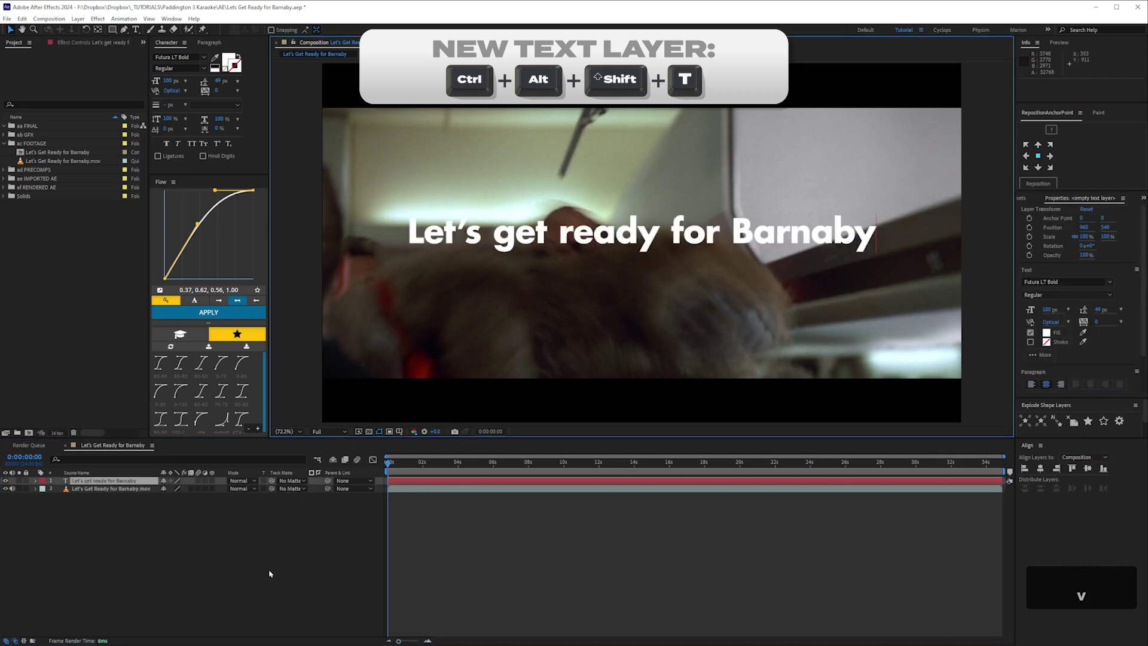
left_click(118, 541)
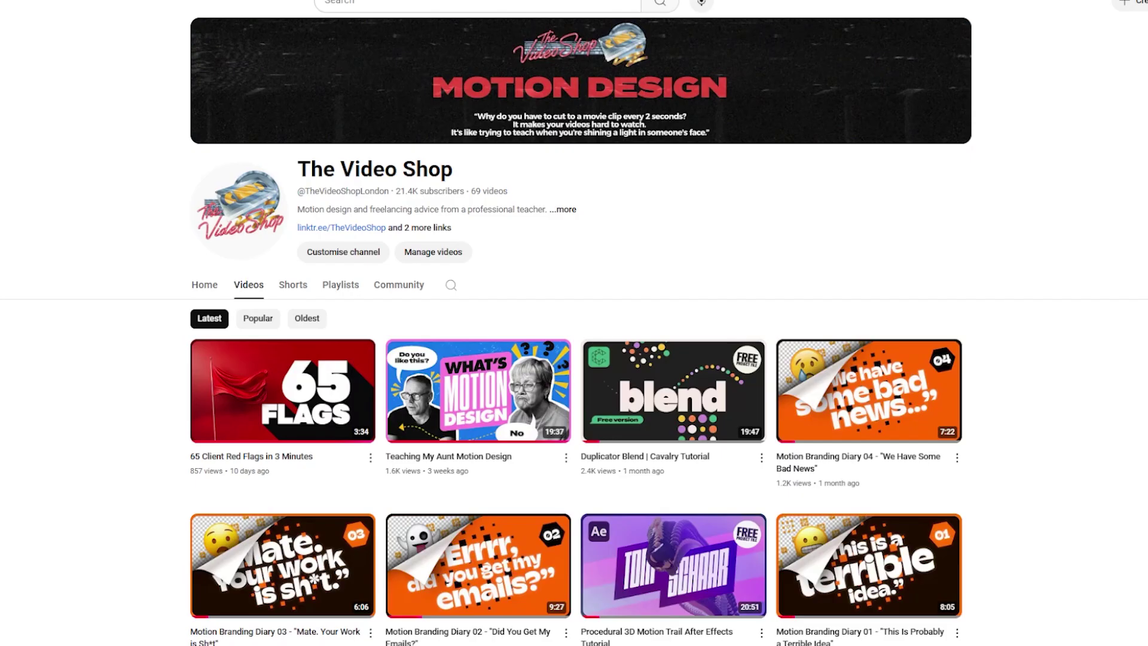
scroll(577, 345, "down", 15)
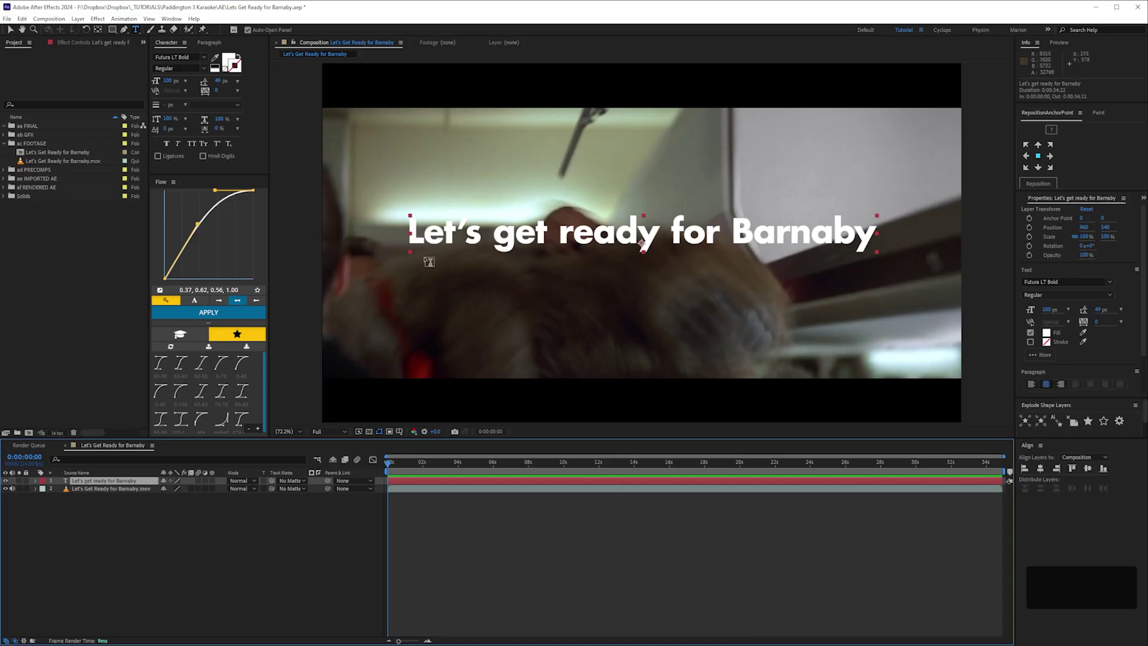
- Tighten the tracking of the apostrophe in "Let’s" to about -84
key("shift+Right")
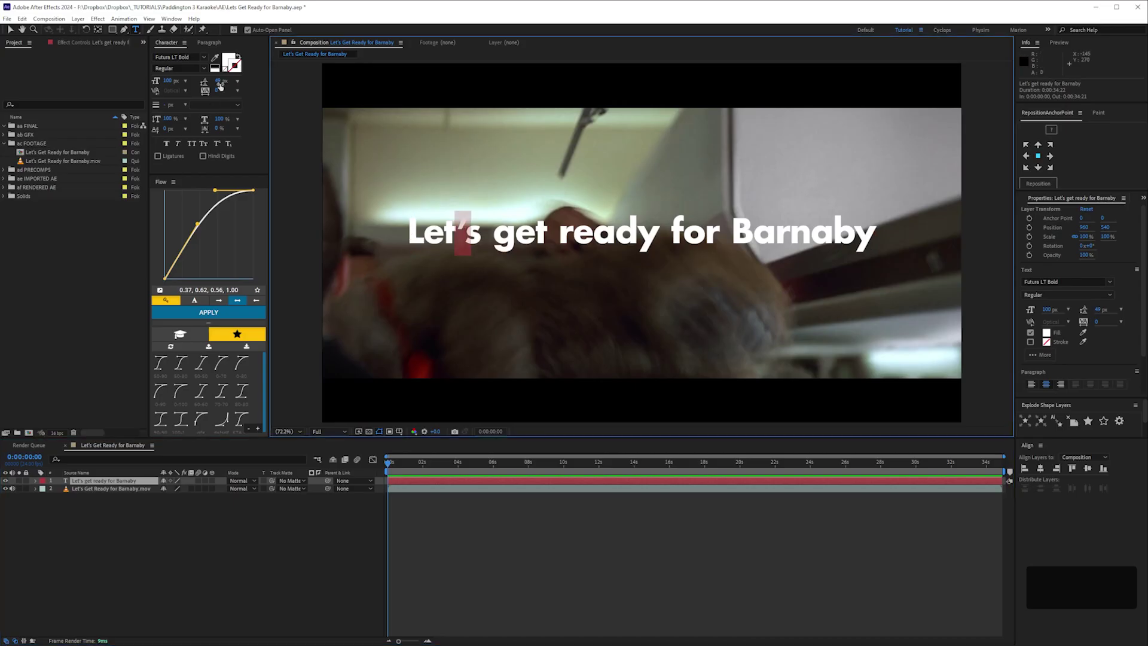
left_click_drag(219, 90, 171, 91)
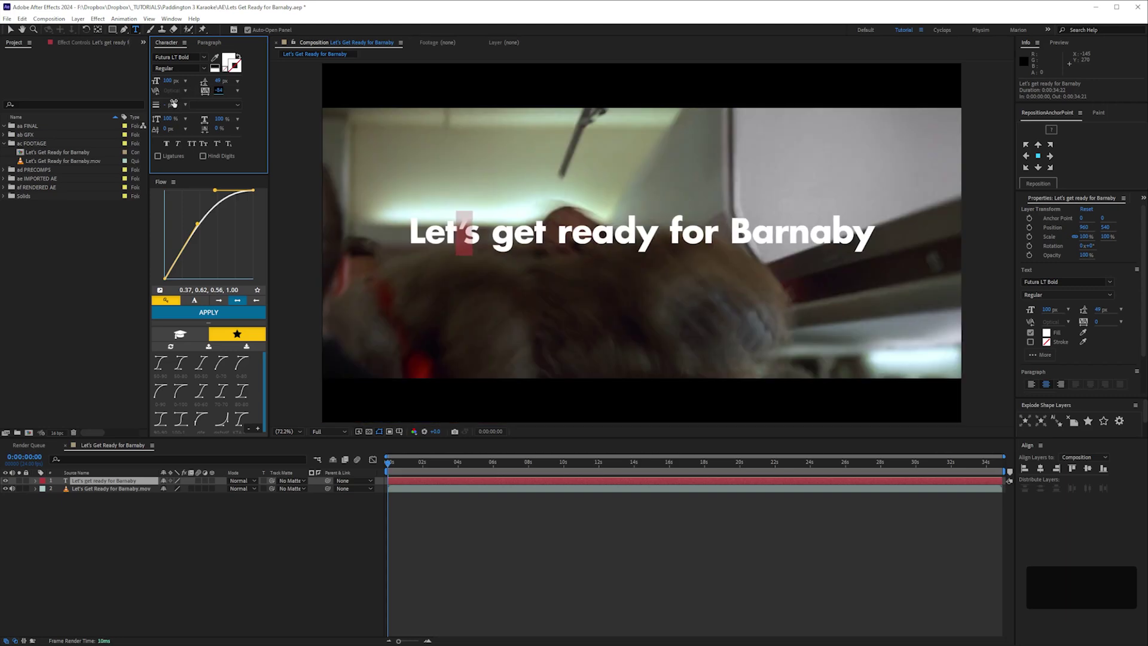
left_click(187, 585)
- Move the lyric text straight down to the lower edge of the picture, at about 960, 937
left_click(98, 481)
key("v")
left_click_drag(607, 232, 599, 369)
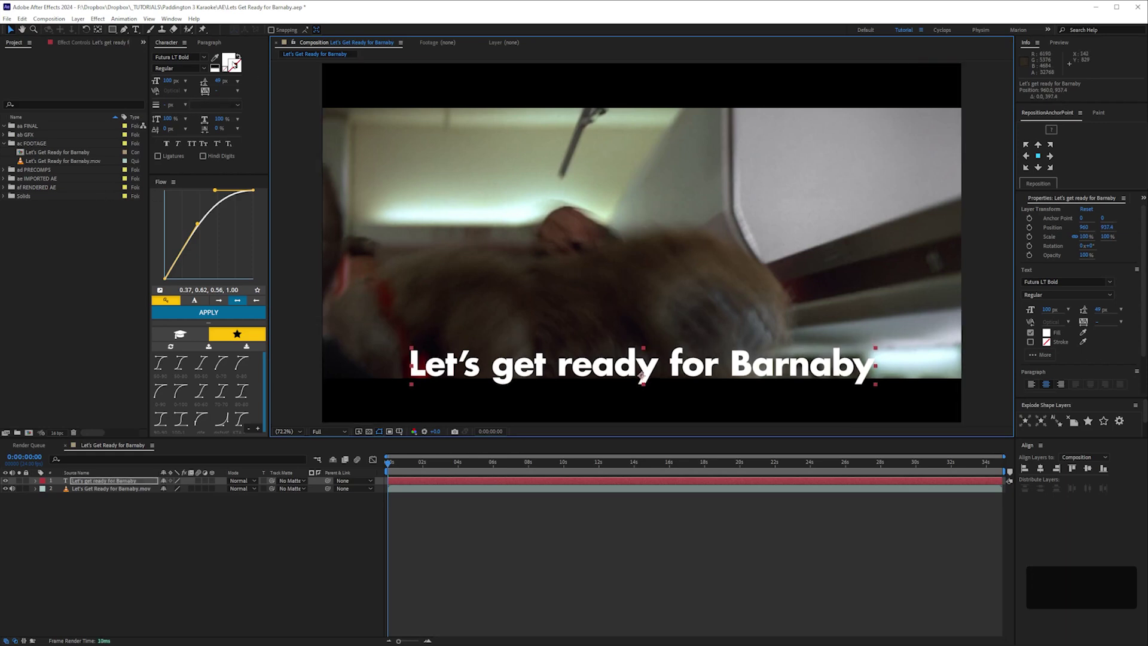
- Try a black 20 px character stroke on the text, comparing Fill Over Stroke with All Fills Over All Strokes, and remove it
left_click(225, 70)
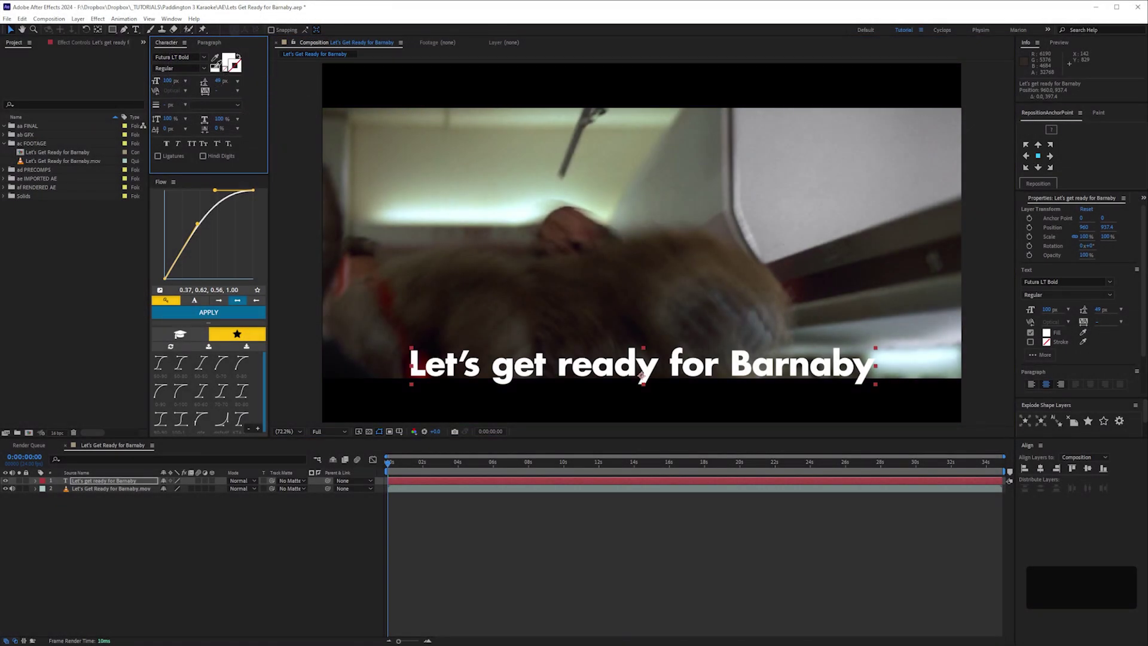
left_click(215, 66)
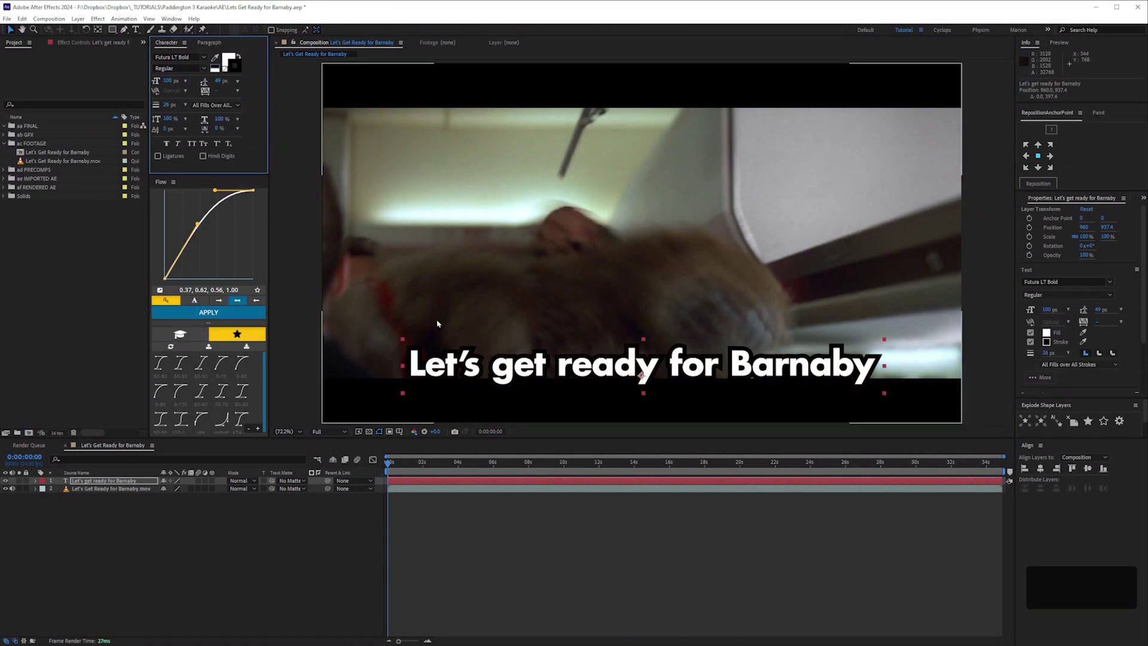
left_click(214, 105)
left_click(212, 115)
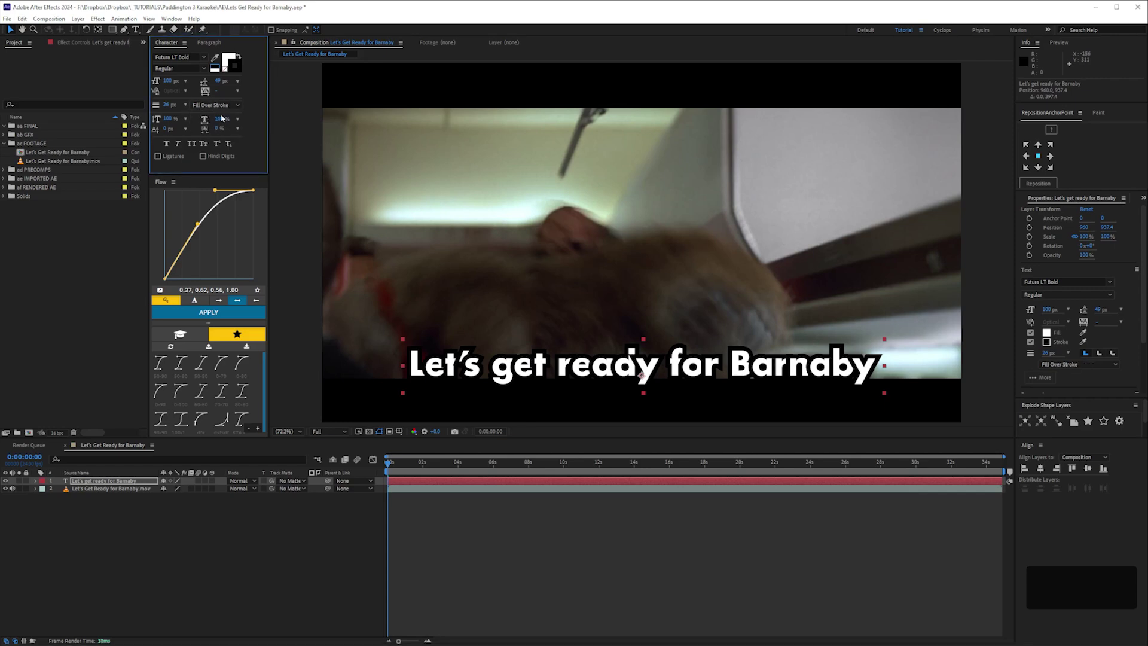
left_click(214, 105)
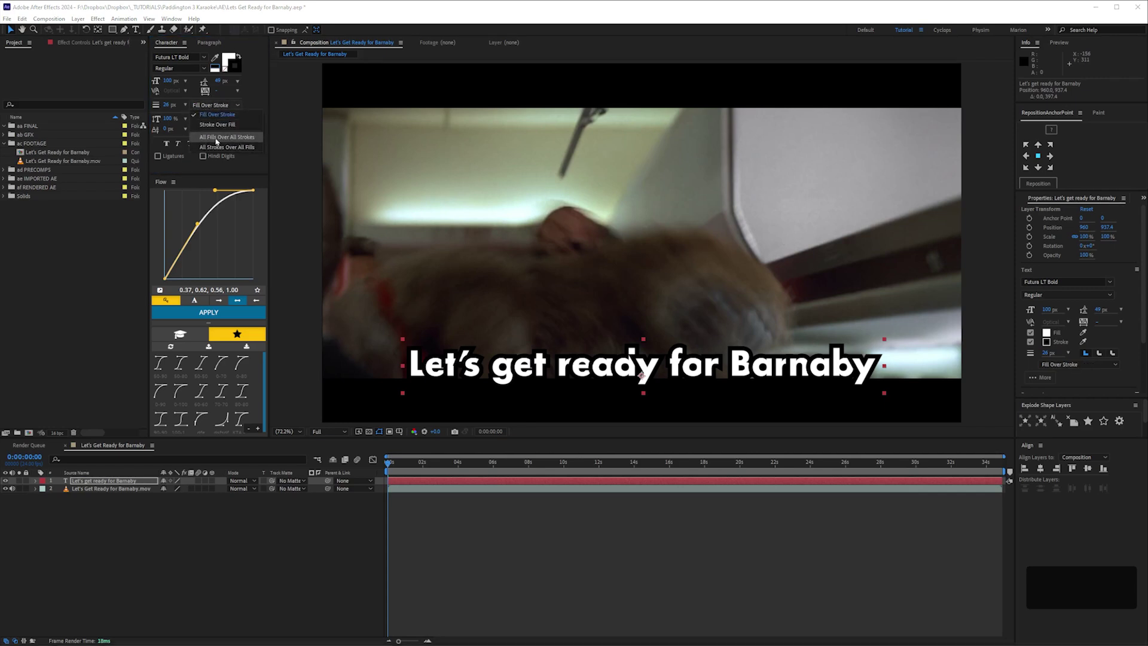
left_click(235, 138)
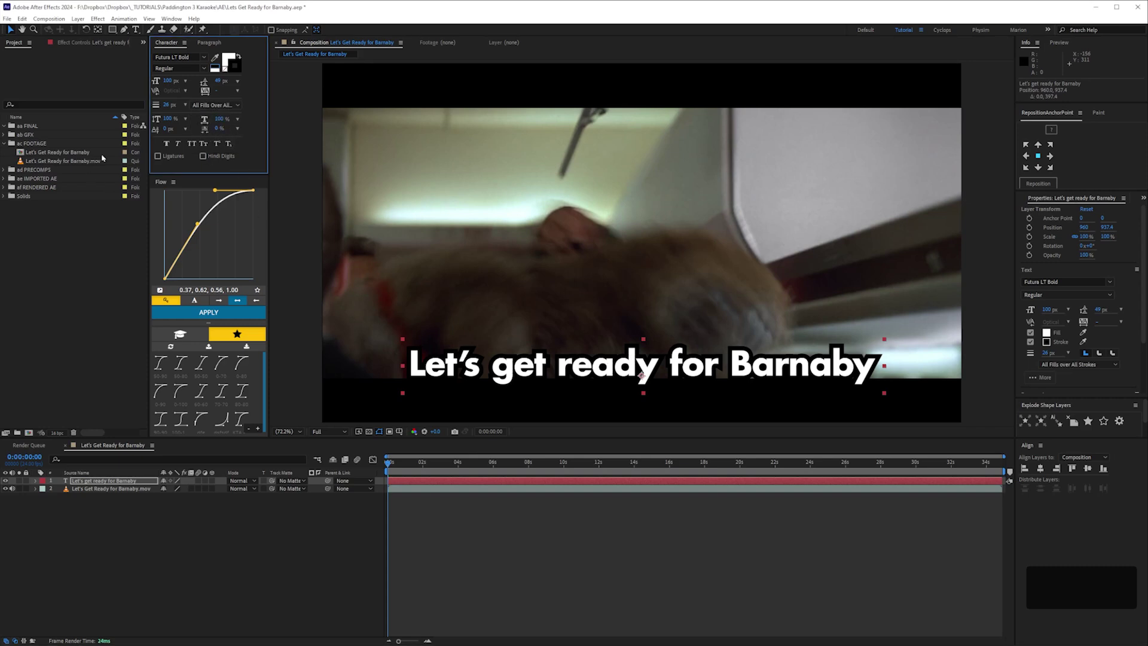
left_click_drag(166, 105, 160, 108)
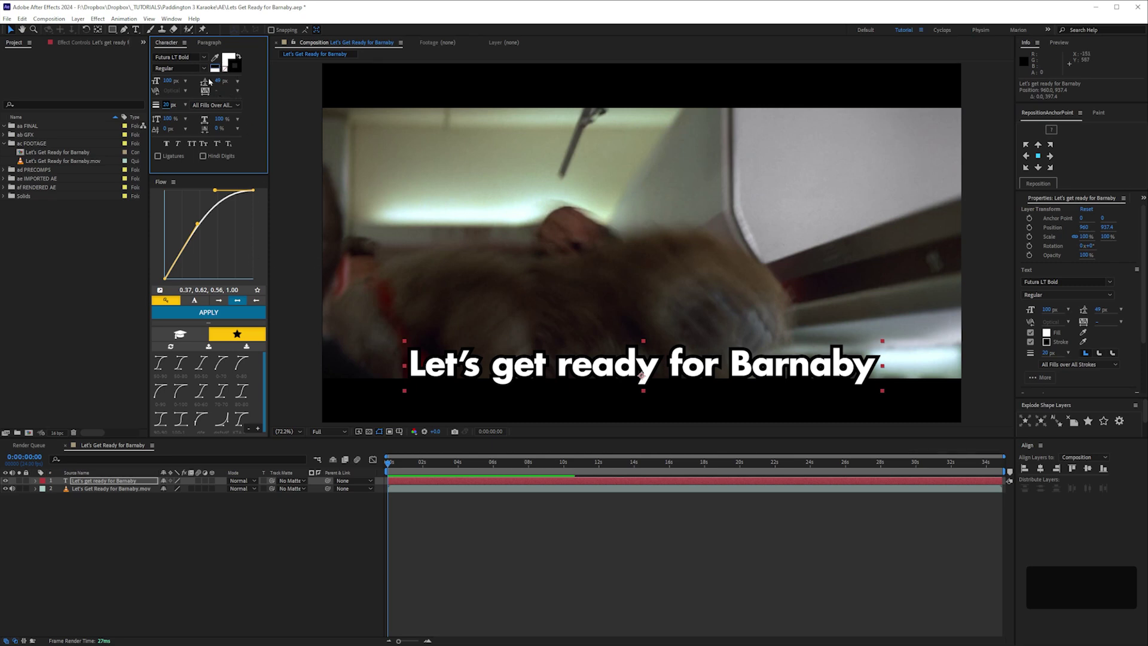
left_click(226, 70)
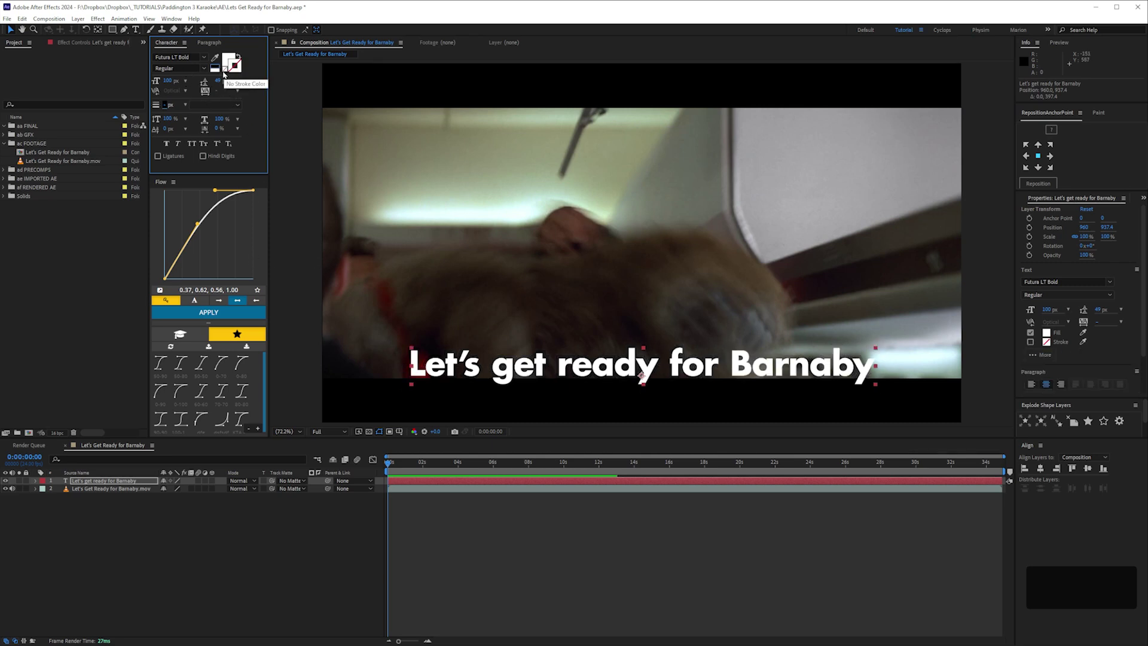
- Add a Stroke layer style to the text layer and increase its size
right_click(91, 489)
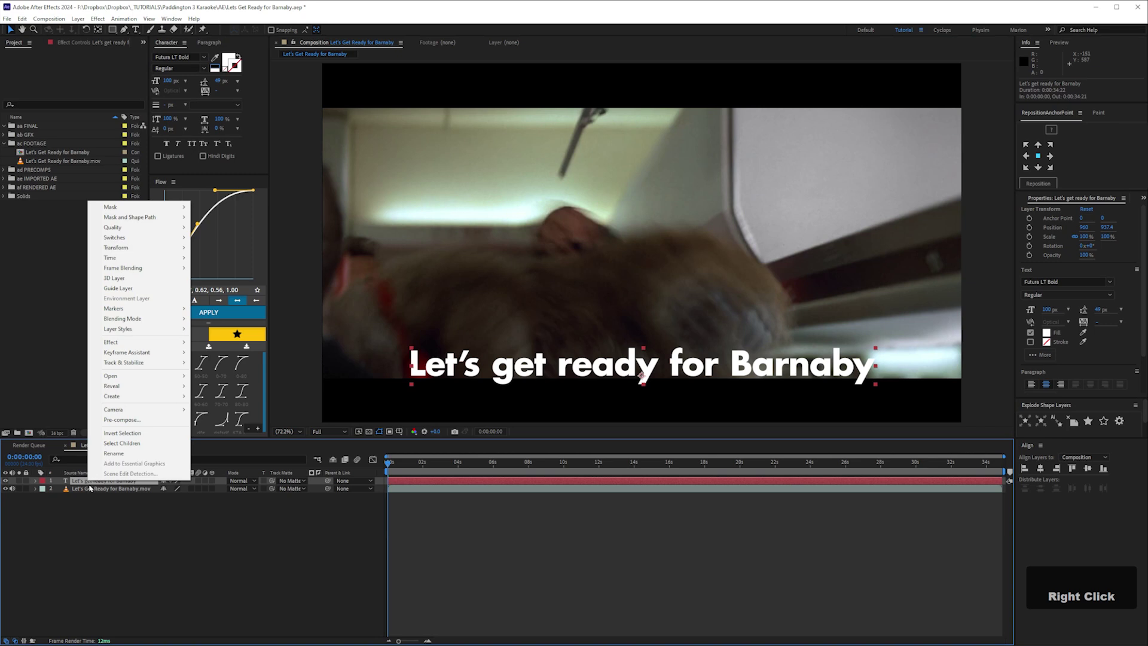
mouse_move(117, 333)
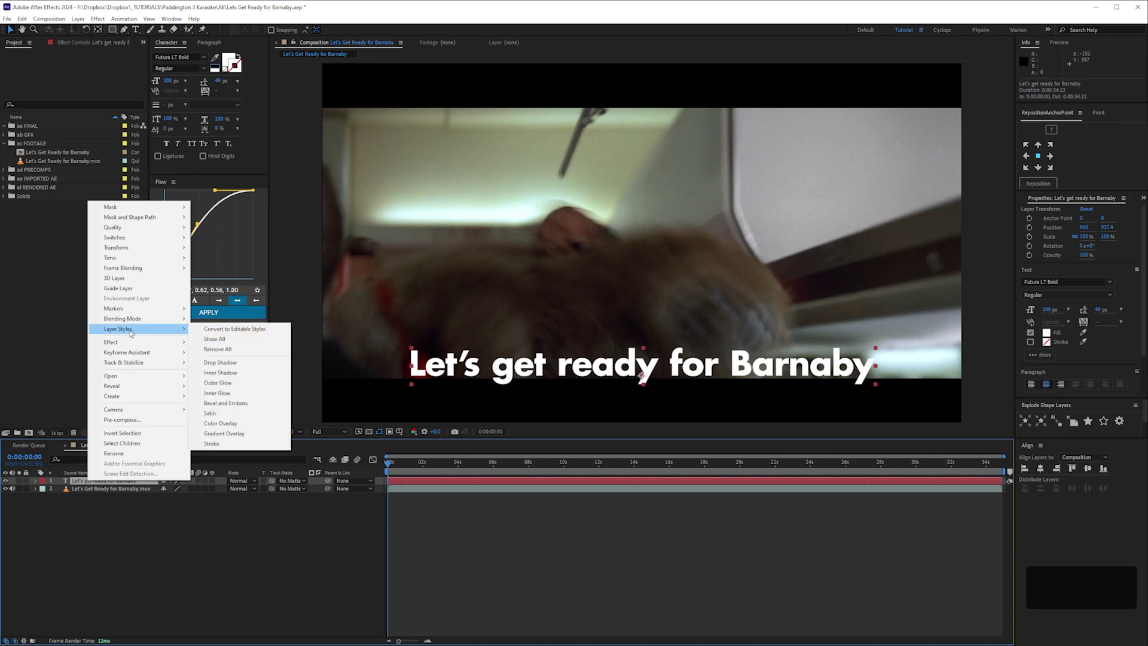
left_click(232, 443)
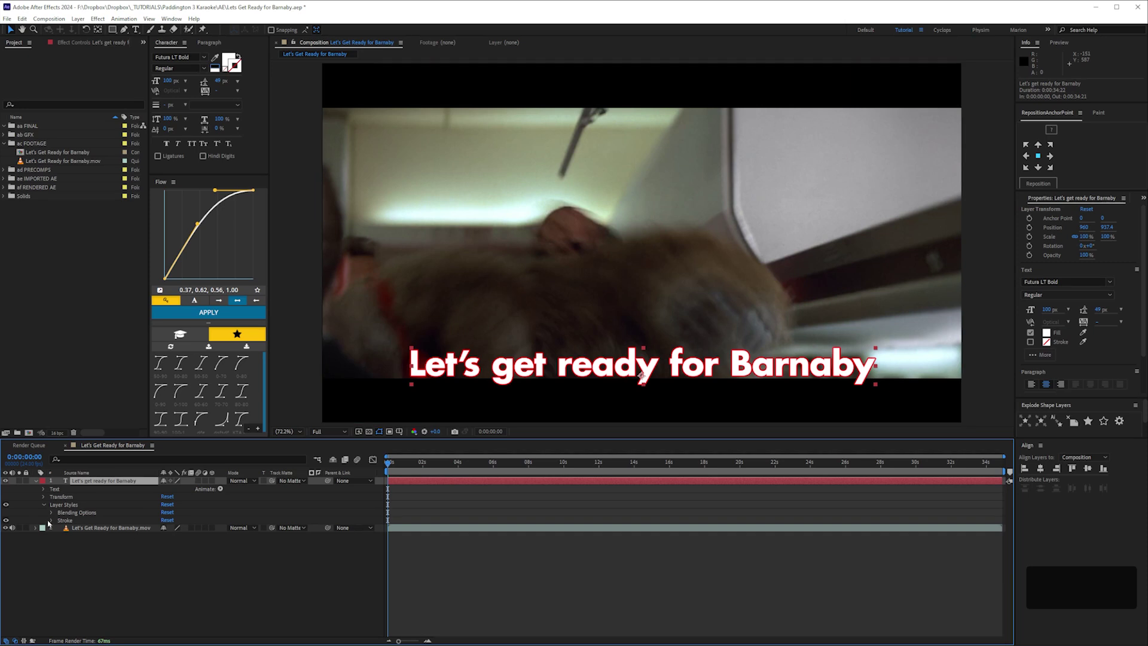
left_click(51, 520)
left_click_drag(172, 543, 183, 541)
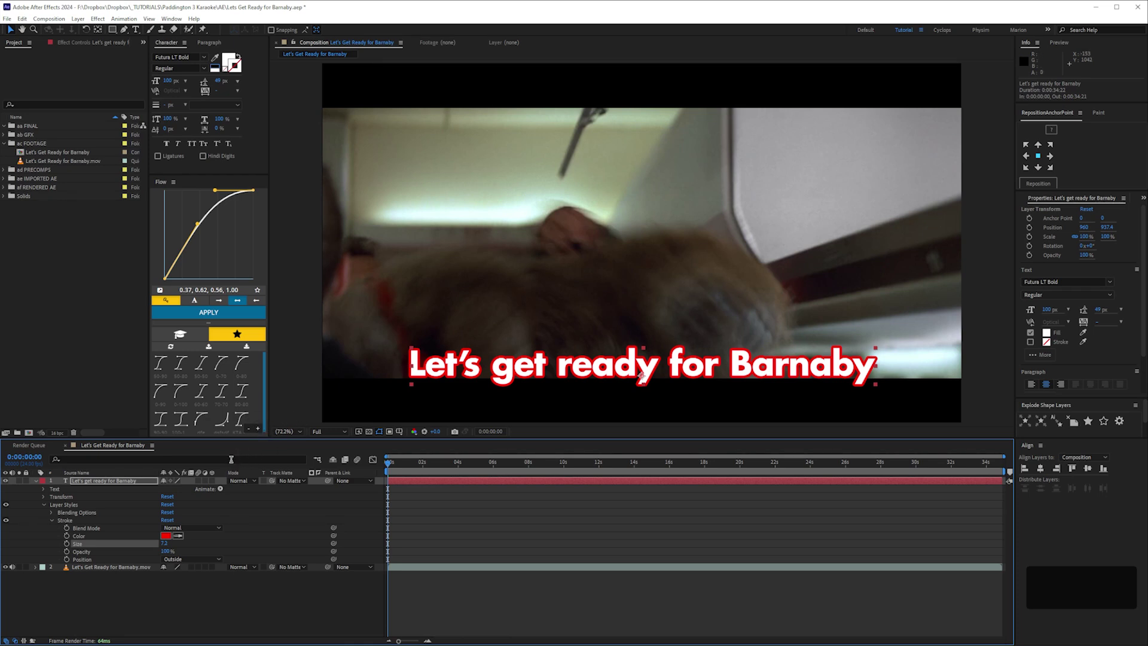
- Set the Stroke layer style's color to black and its size to 10
left_click(166, 536)
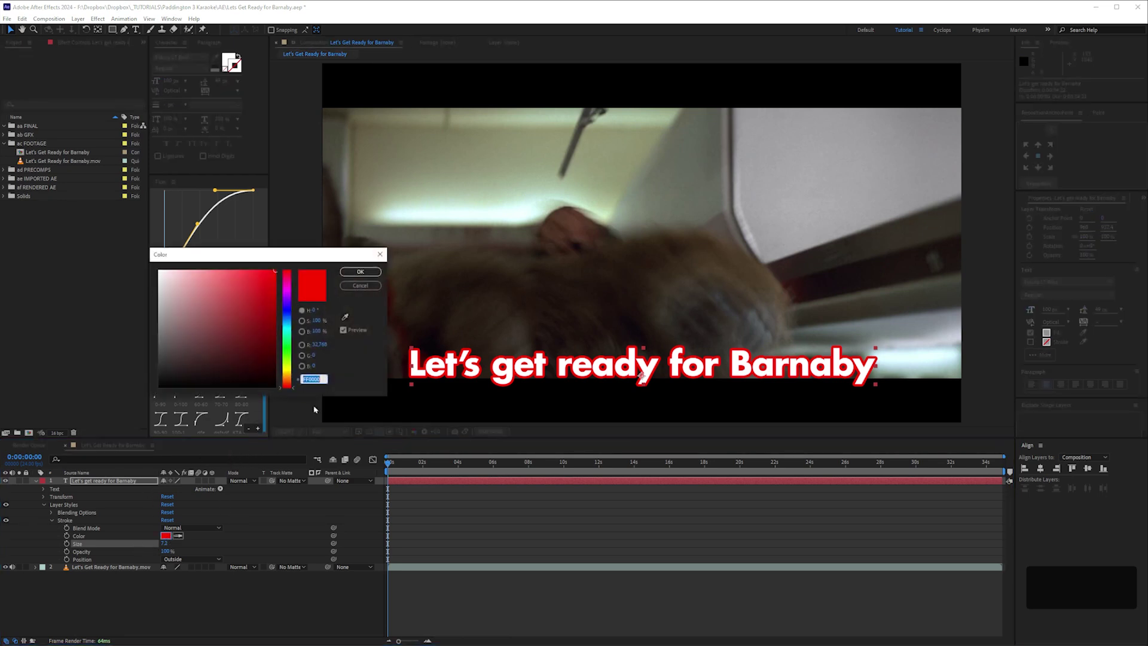
left_click_drag(199, 316, 149, 417)
left_click(360, 272)
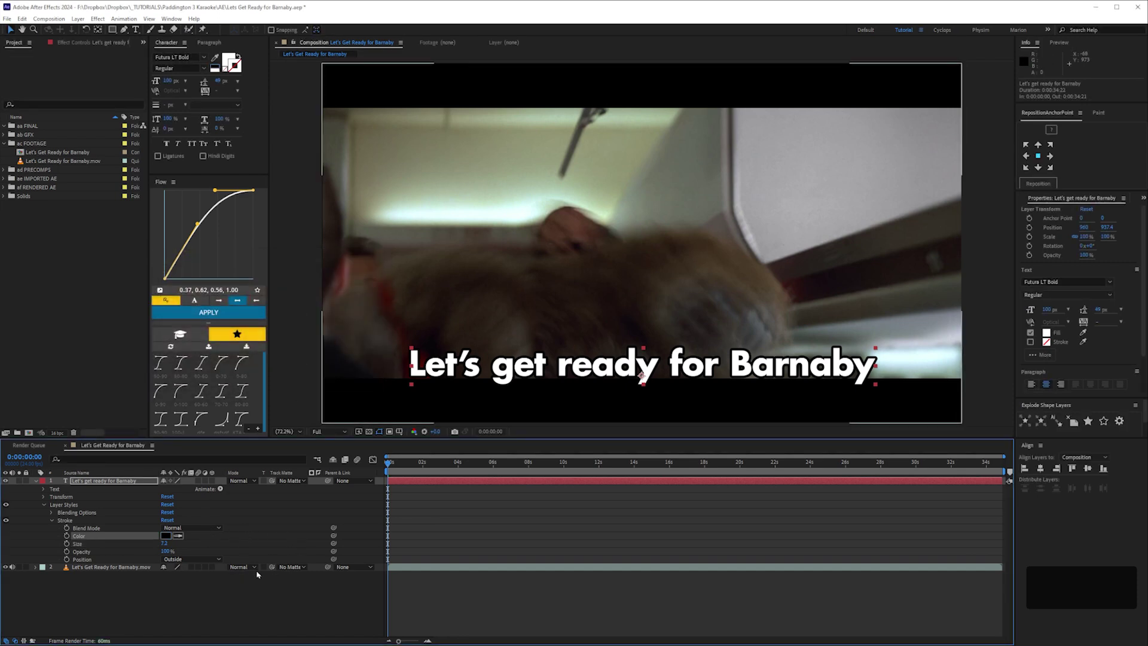
left_click(168, 543)
type("10")
key("Return")
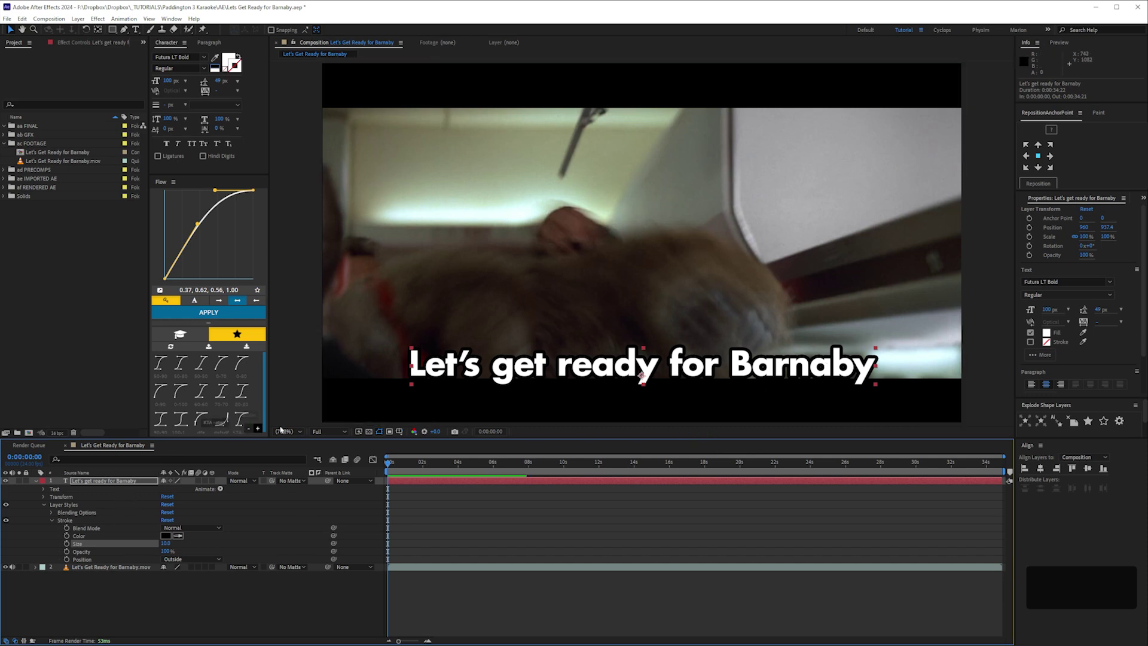
- Set the end of the work area to 0:00:03:03
left_click_drag(400, 470, 443, 473)
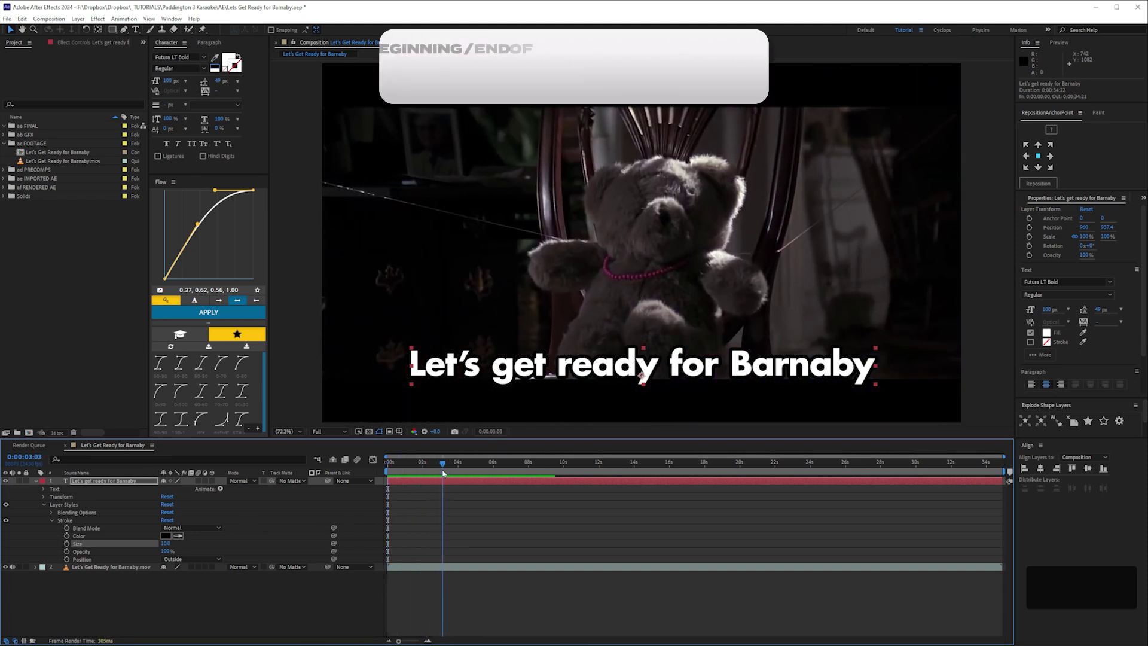
key("n")
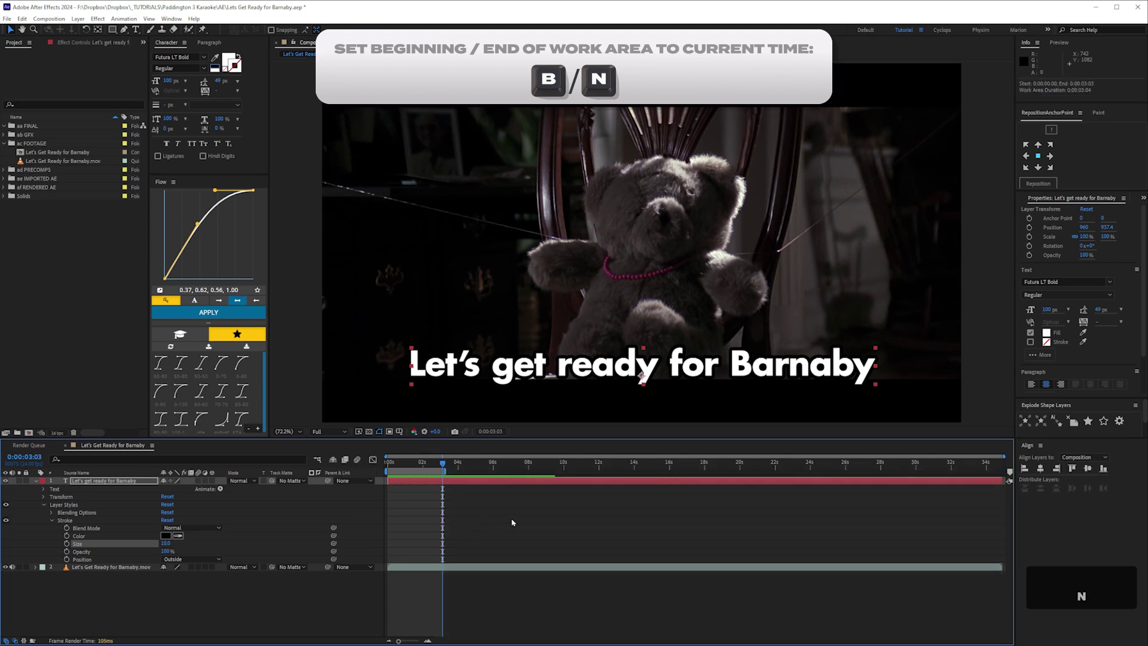
key("equal")
key("space")
left_click_drag(490, 526, 895, 533)
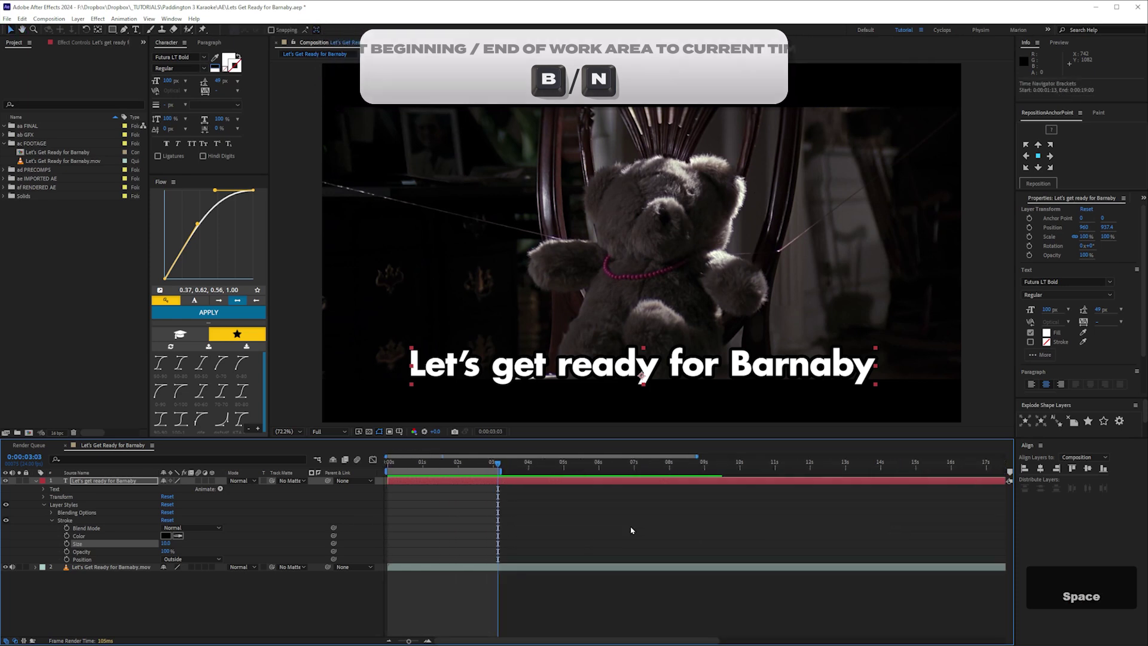
key("equal")
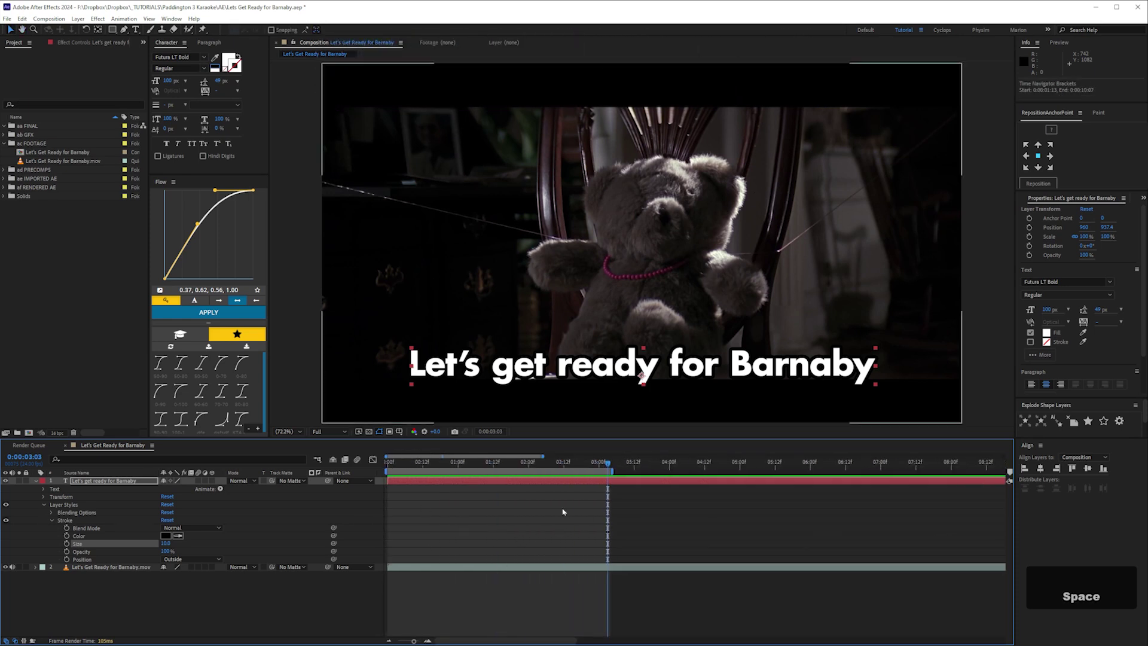
- Reveal the audio waveform of the Let's Get Ready for Barnaby.mov layer
left_click(101, 598)
left_click(100, 567)
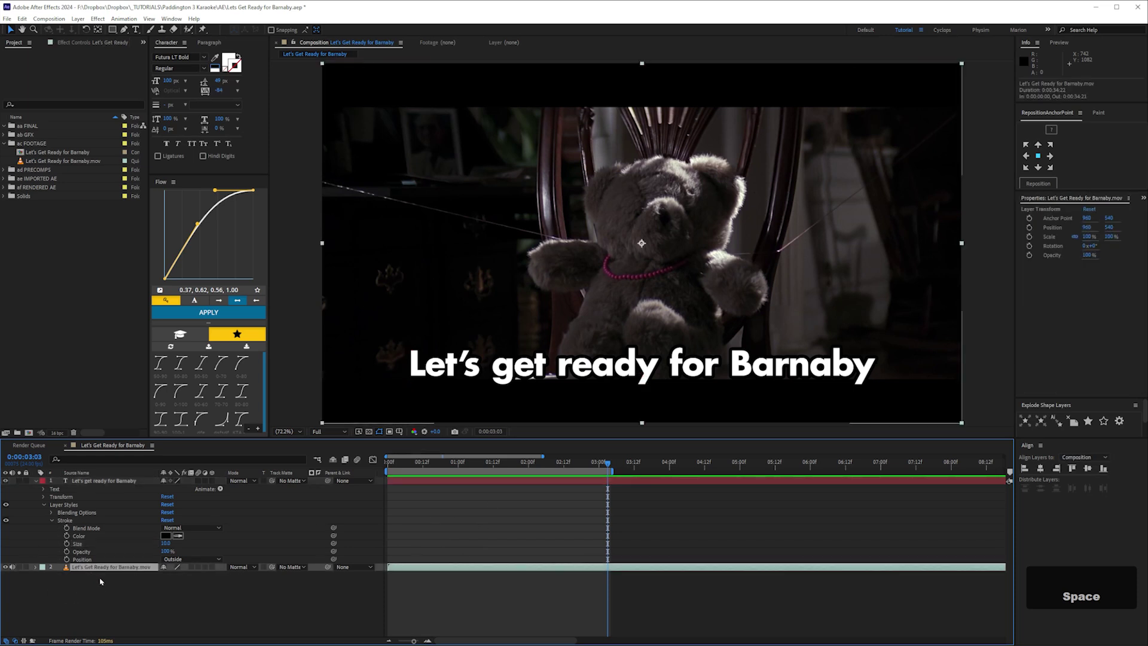
key("l")
key("l")
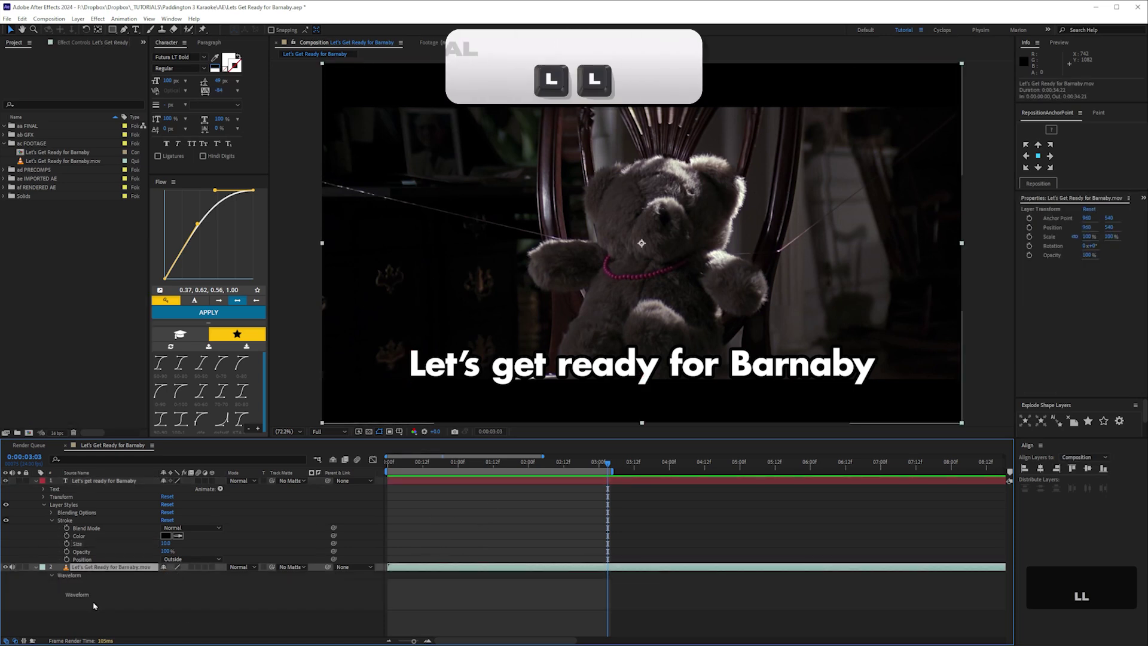
- Preview the lyric from the start, trim the end of the text layer to 0:00:02:12, and return to the first frame
left_click(382, 464)
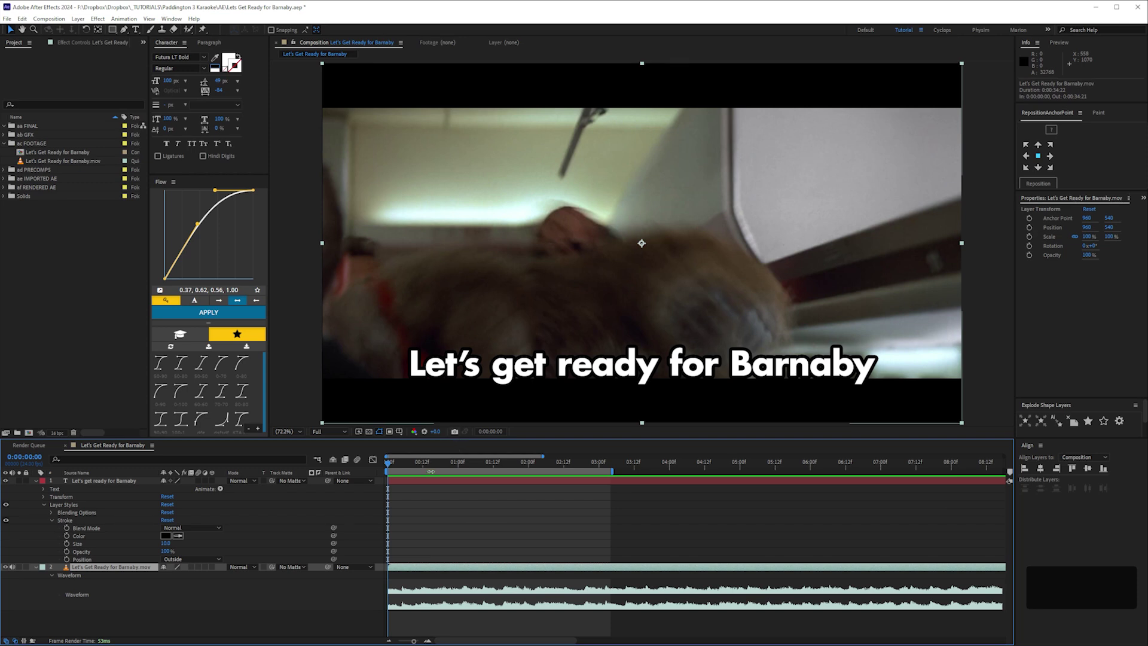
key("KP_0")
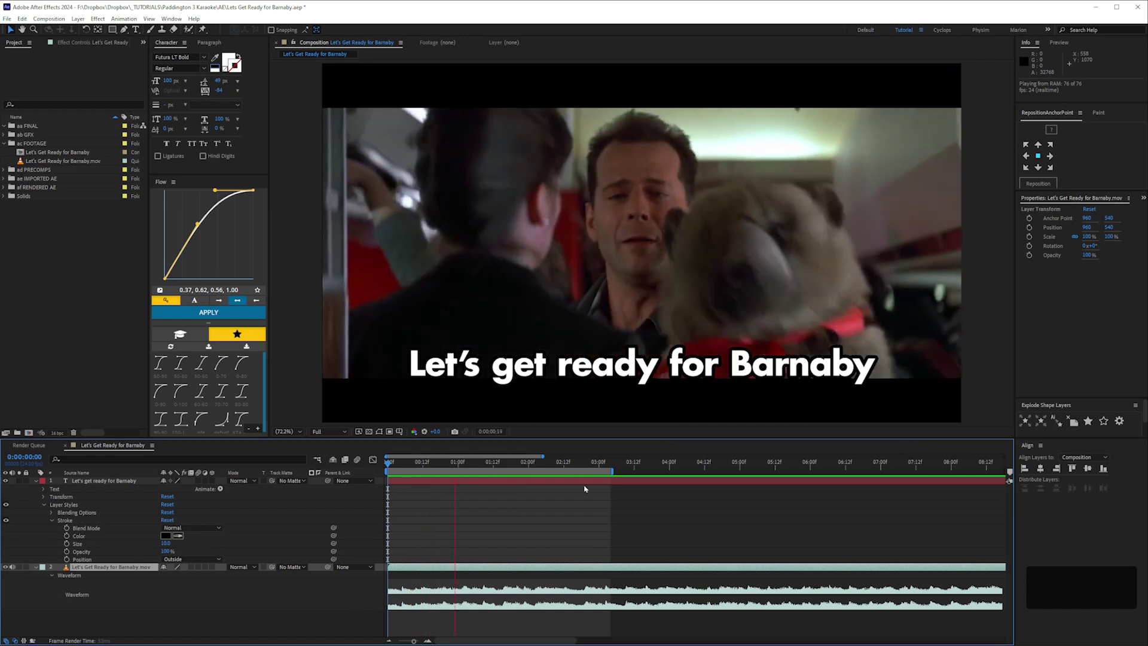
key("space")
left_click_drag(577, 472, 565, 477)
left_click(619, 482)
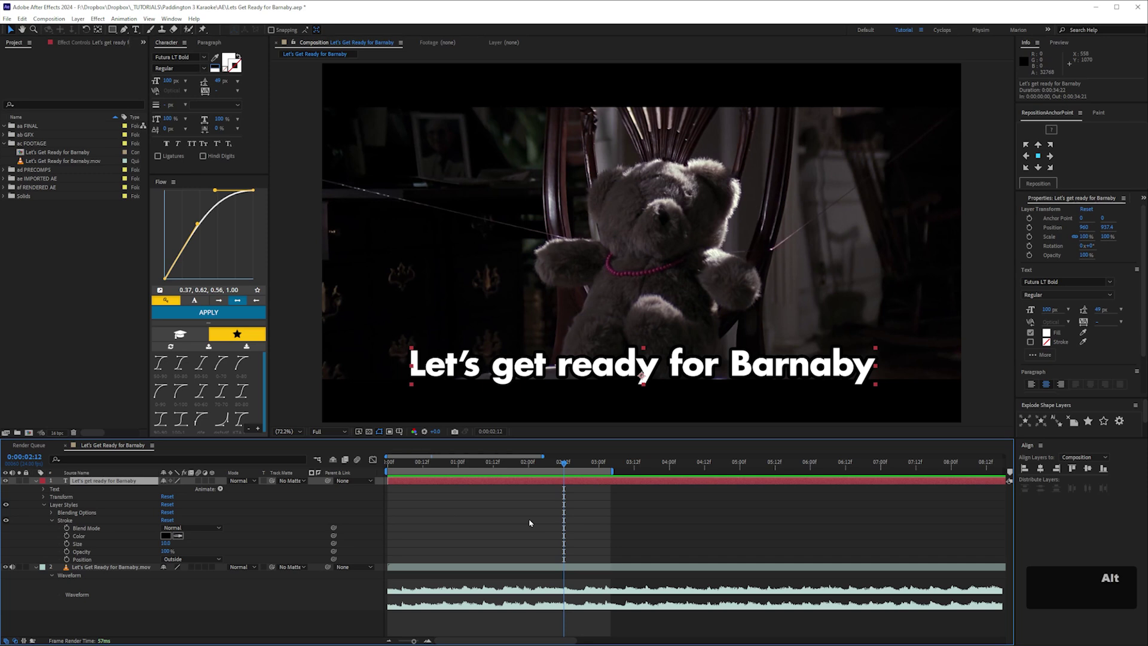
key("alt+bracketright")
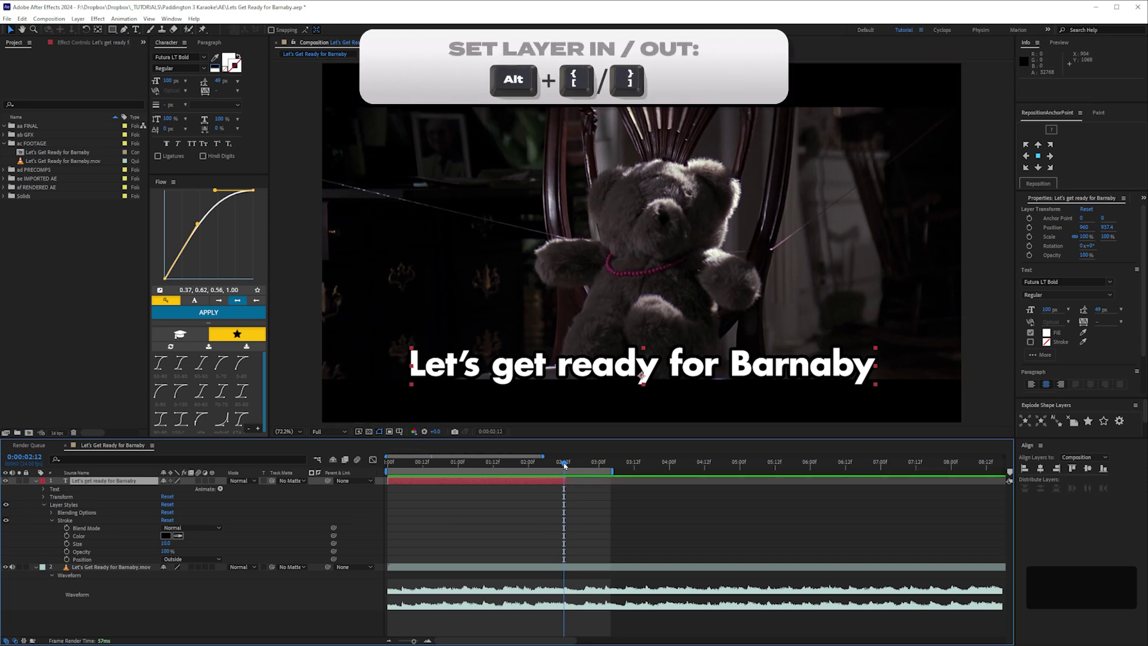
left_click_drag(563, 465, 389, 469)
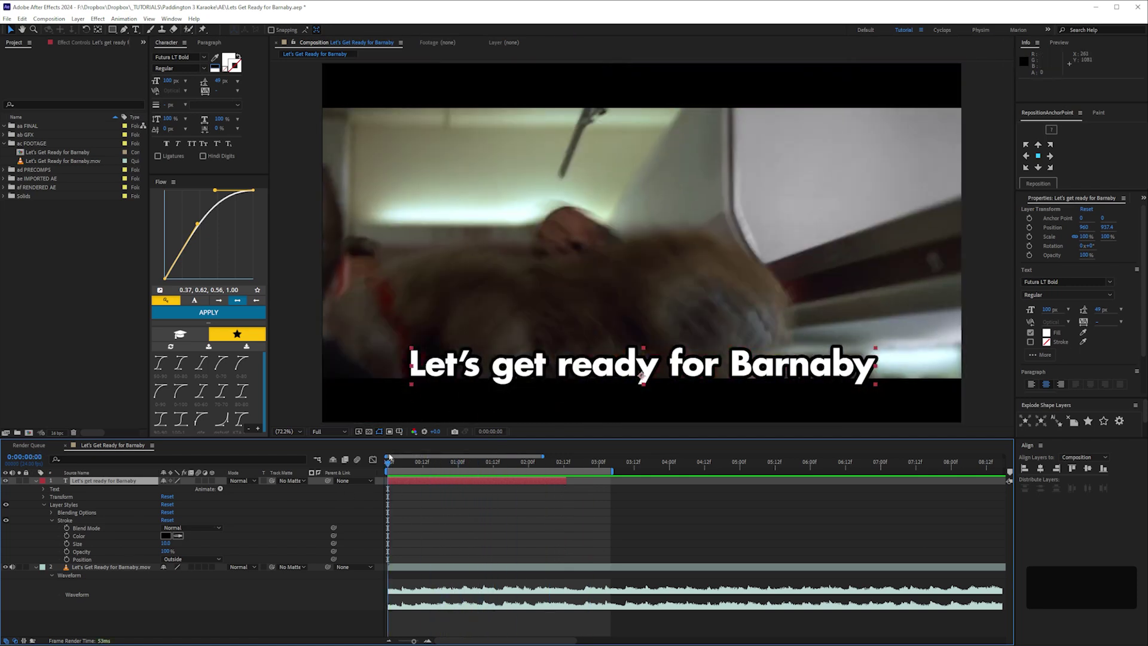
- Add an RGB Fill Color text animator to the lyric layer and set its color to orange, FF6C00
left_click(221, 489)
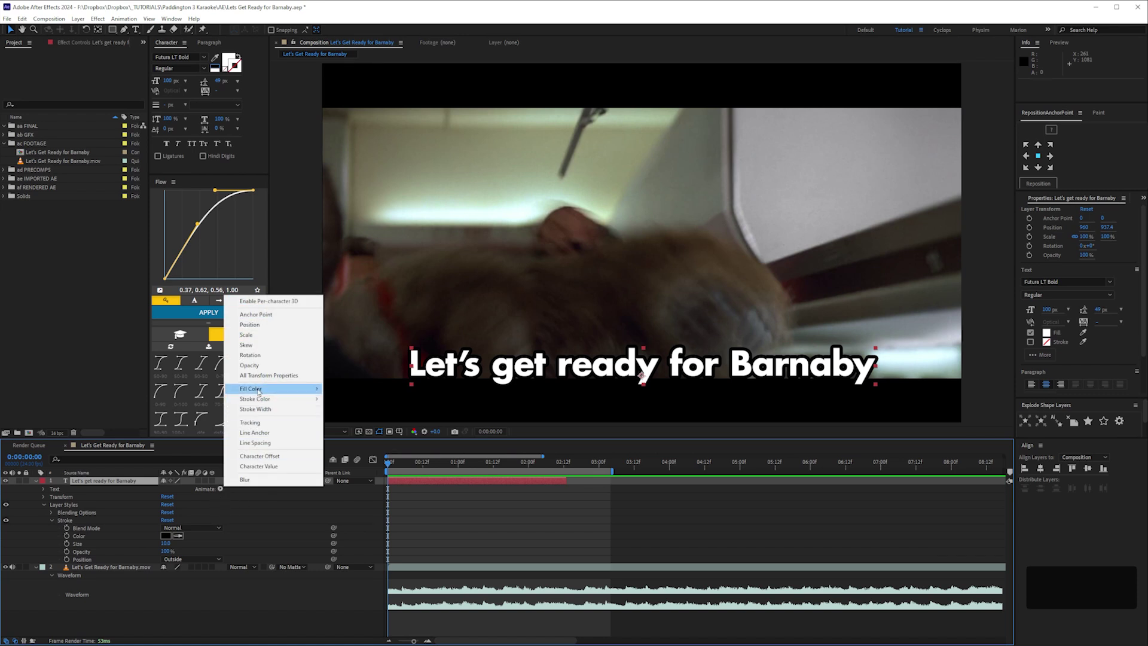
mouse_move(262, 390)
left_click(354, 392)
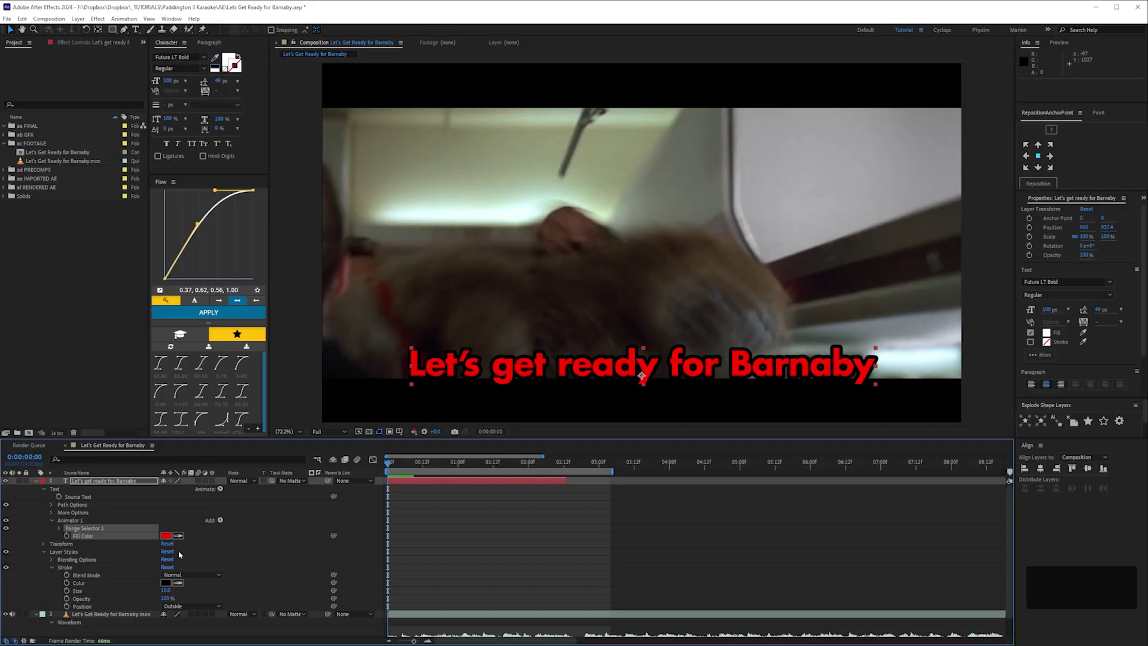
left_click(166, 535)
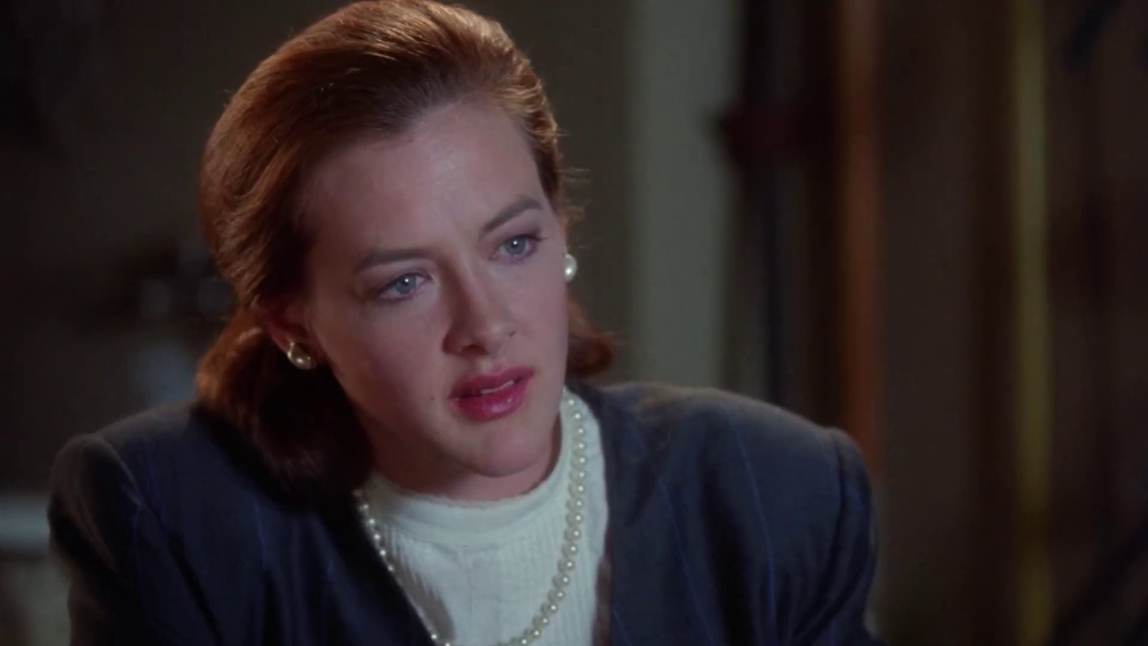
left_click(287, 383)
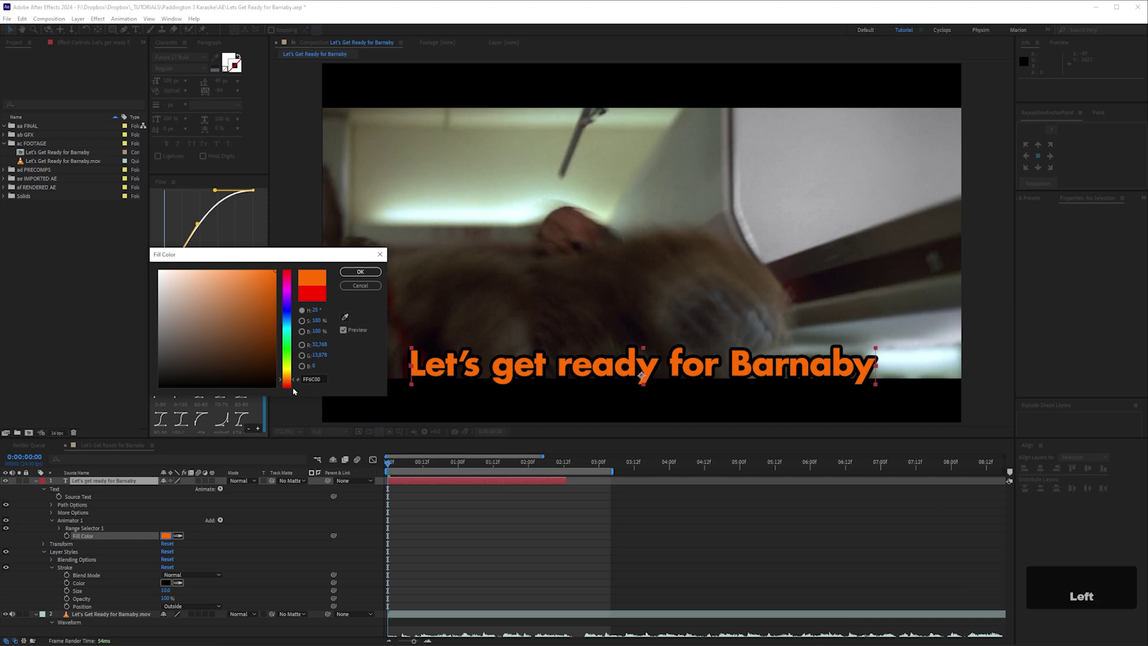
left_click(360, 271)
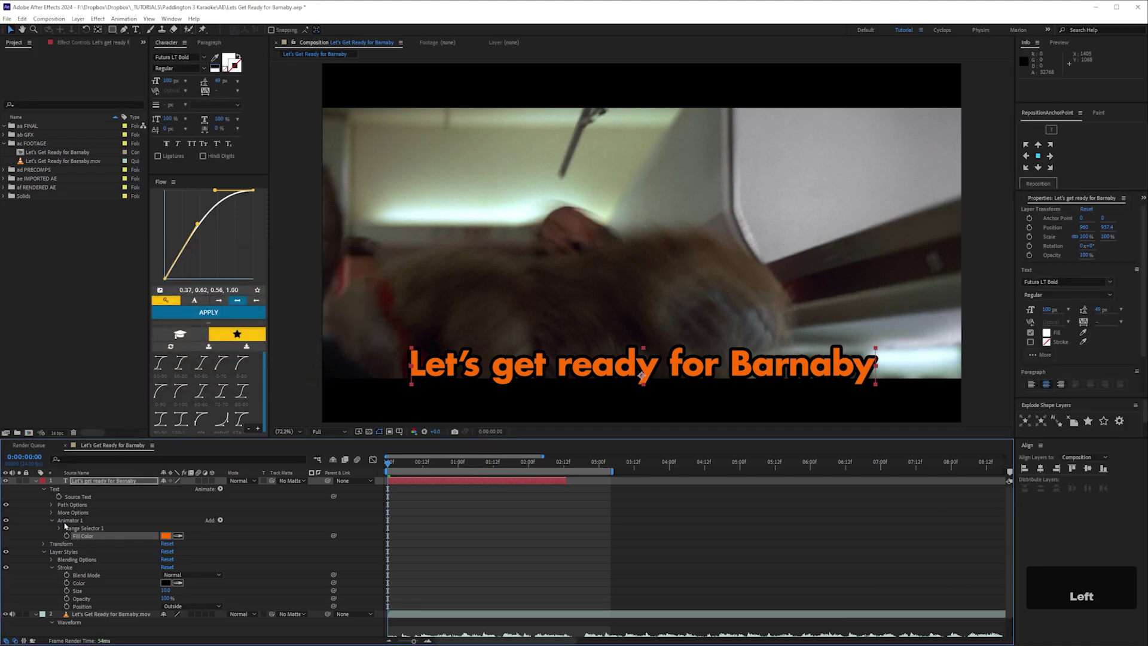
- Base the animator's range selector on Words and keyframe End at 0% on the first frame and 19% at 0:00:00:11
left_click(89, 534)
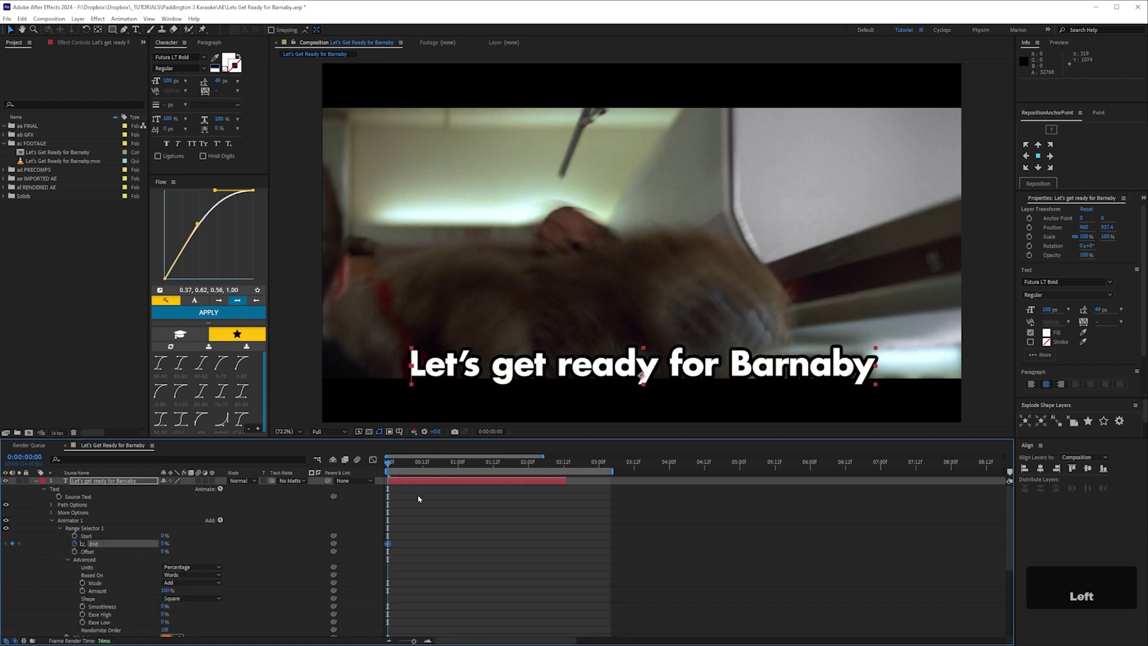
key("space")
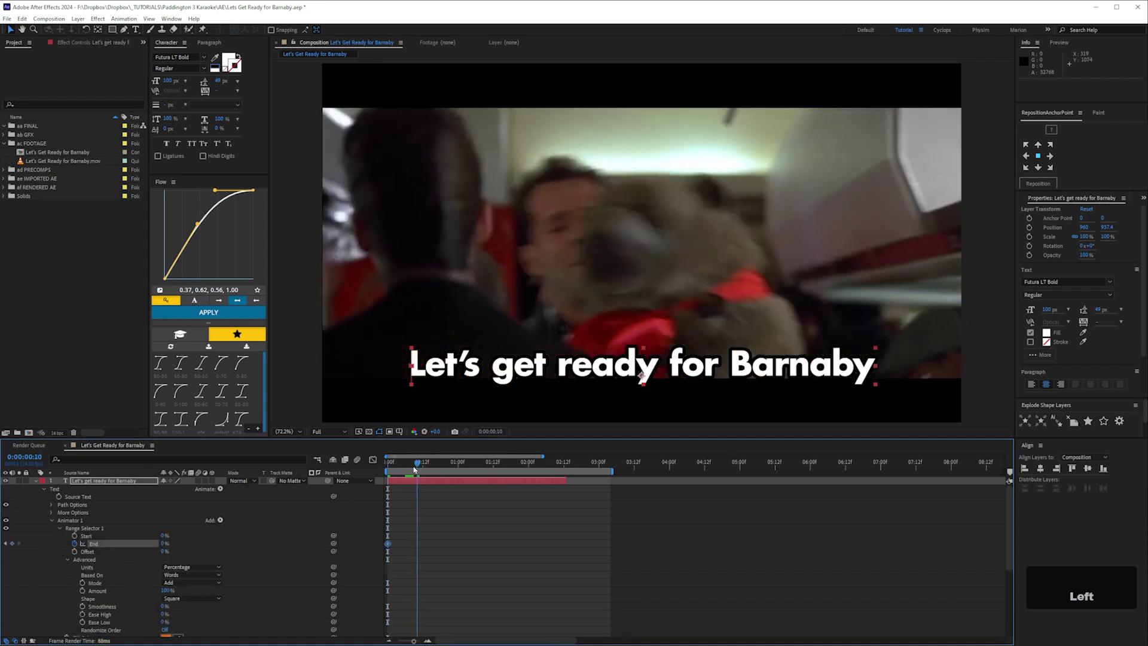
key("space")
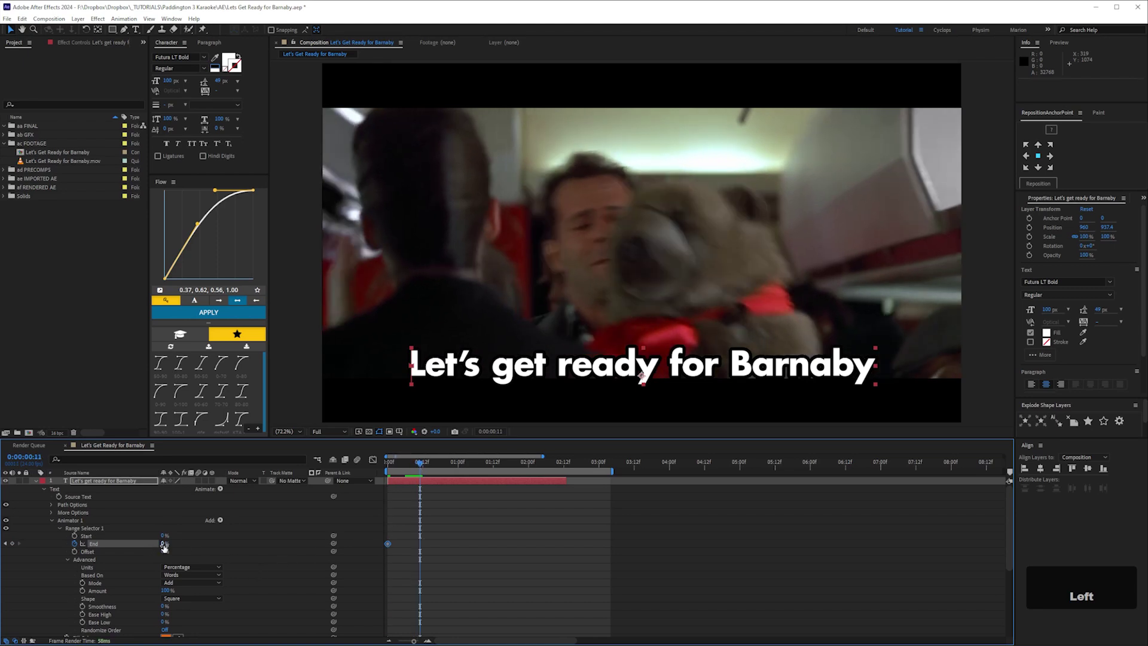
mouse_move(168, 543)
left_mouse_down()
mouse_move(192, 543)
mouse_move(178, 543)
left_mouse_up()
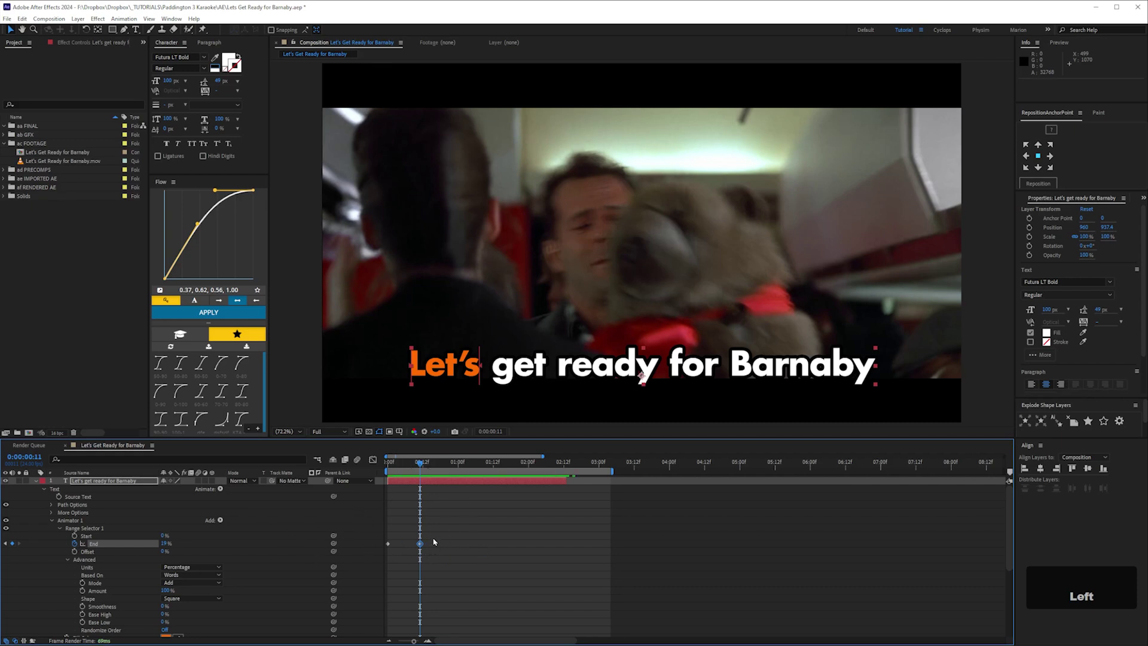
- Convert both End keyframes to hold keyframes and scrub through the opening to check the word's color change
left_click_drag(446, 533, 371, 557)
right_click(388, 544)
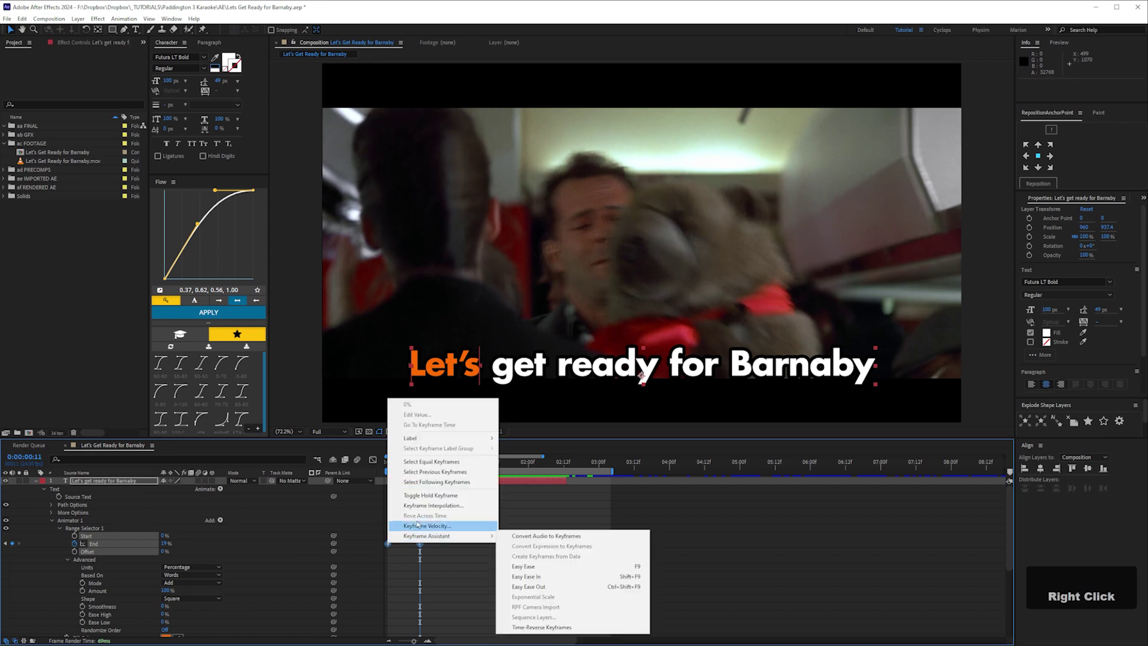
left_click(436, 496)
left_click(457, 544)
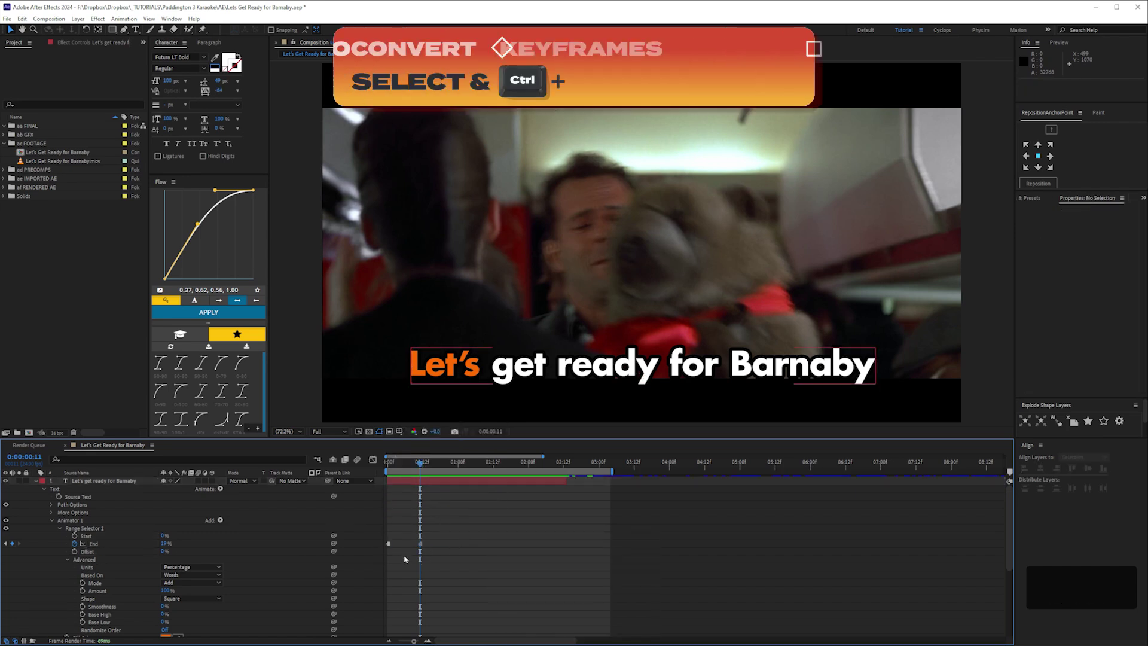
left_click_drag(420, 463, 395, 470)
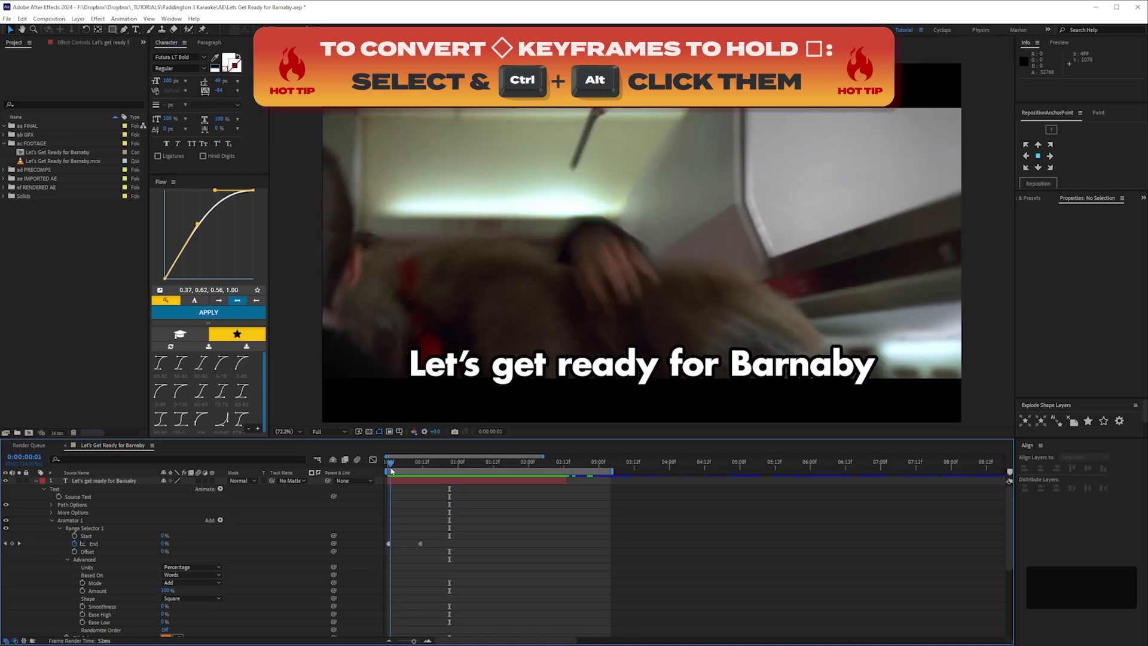
left_click(180, 544)
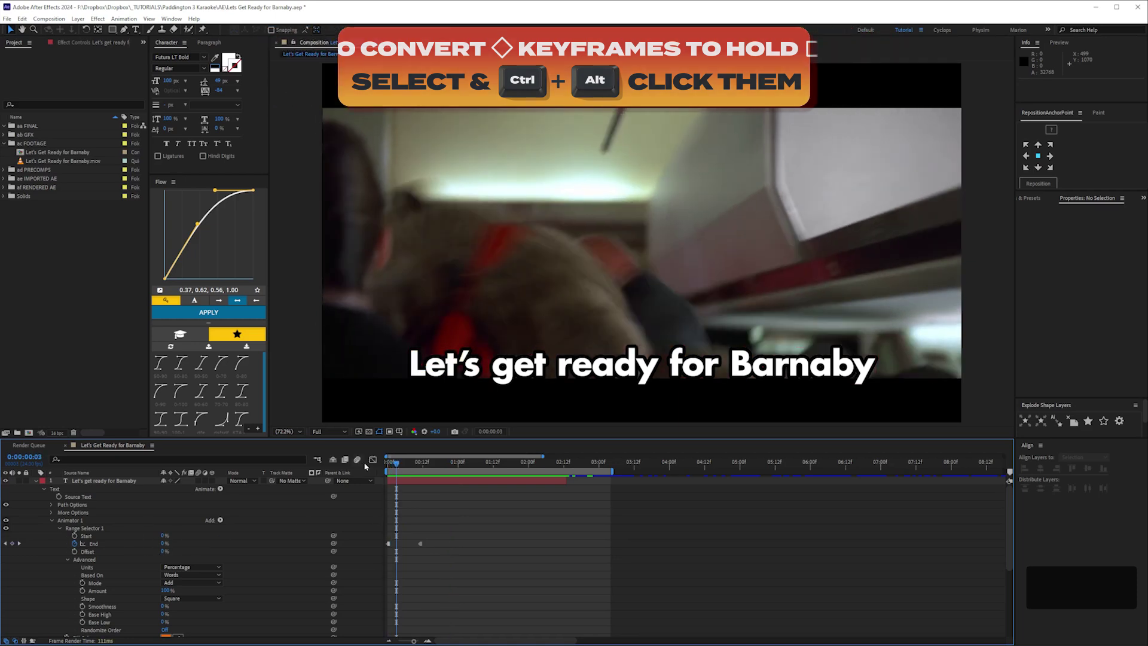
key("space")
left_click(463, 565)
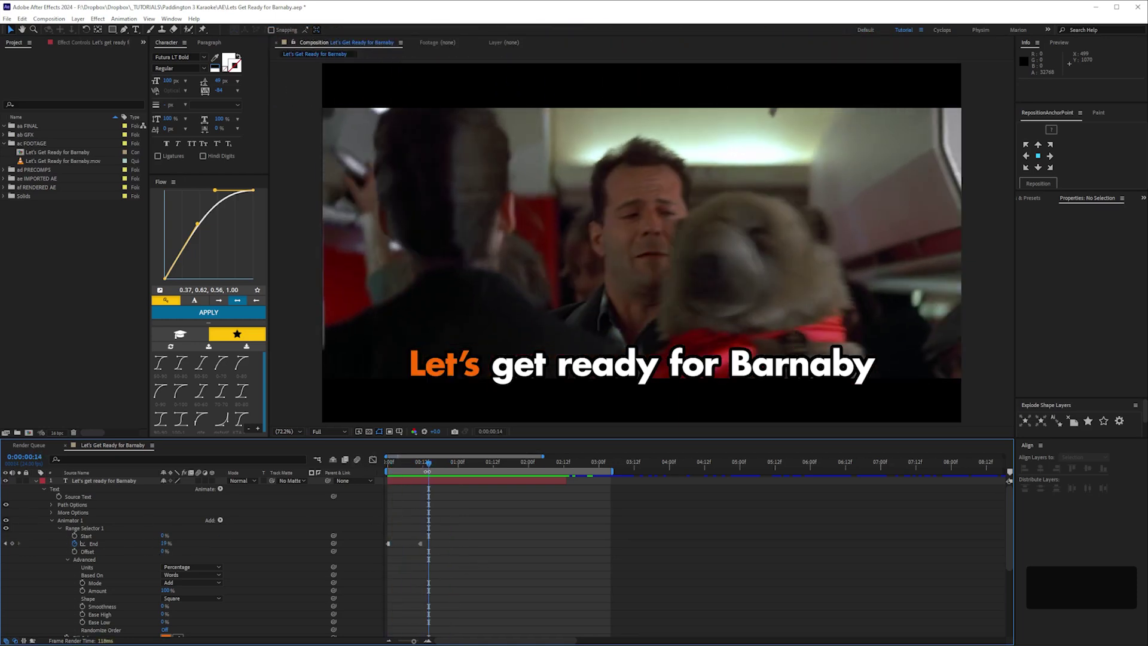
- Add an End keyframe at 0:00:01:00 with the range extended to color "Let's get" orange
left_click_drag(432, 464, 458, 464)
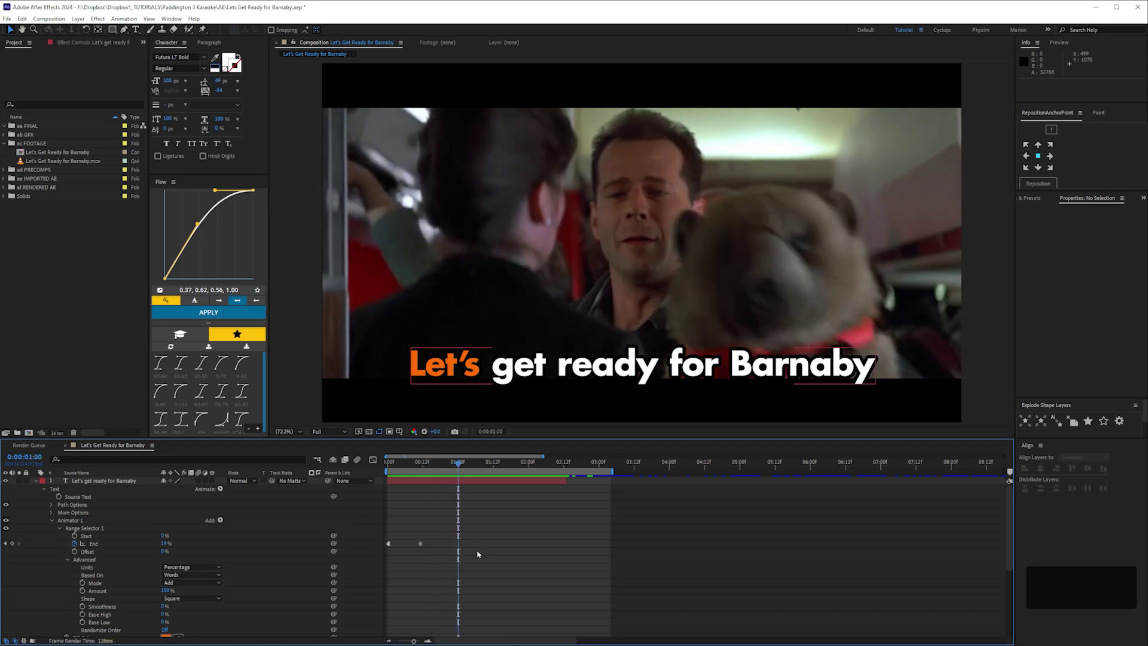
left_click_drag(166, 543, 173, 545)
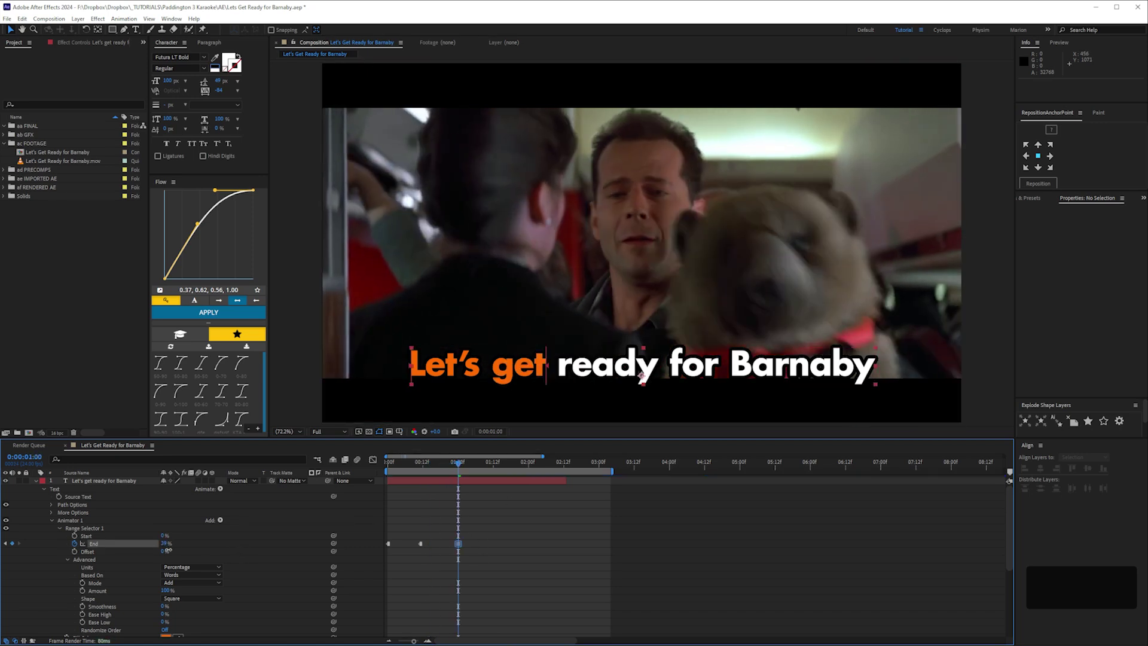
left_click(949, 357)
left_click(147, 576)
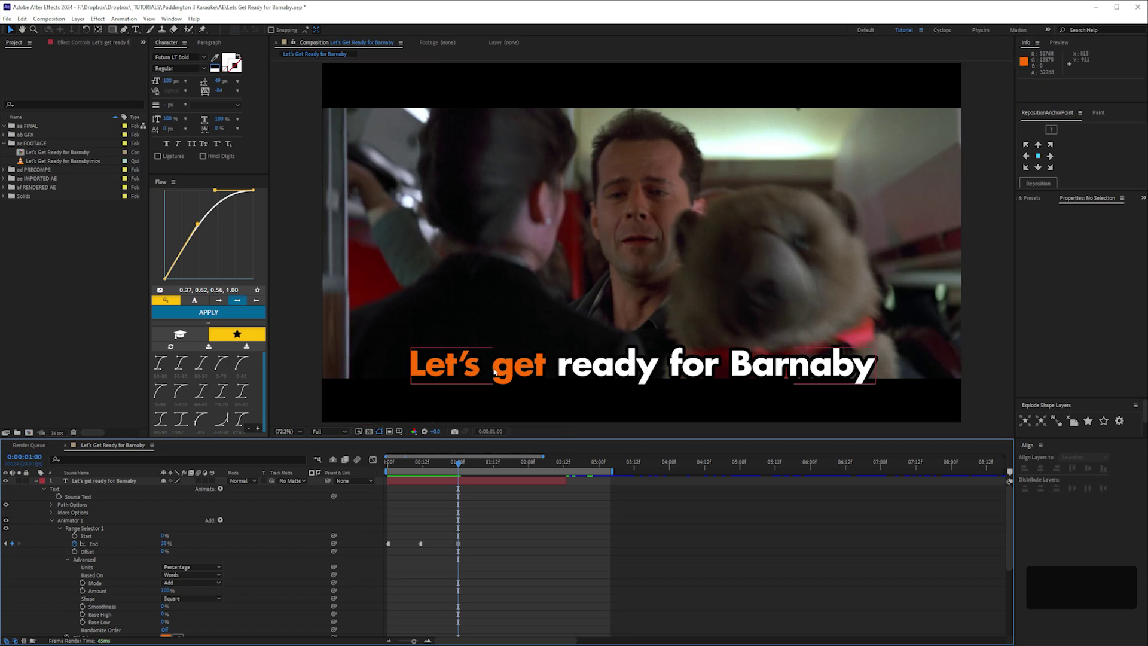
left_click(321, 498)
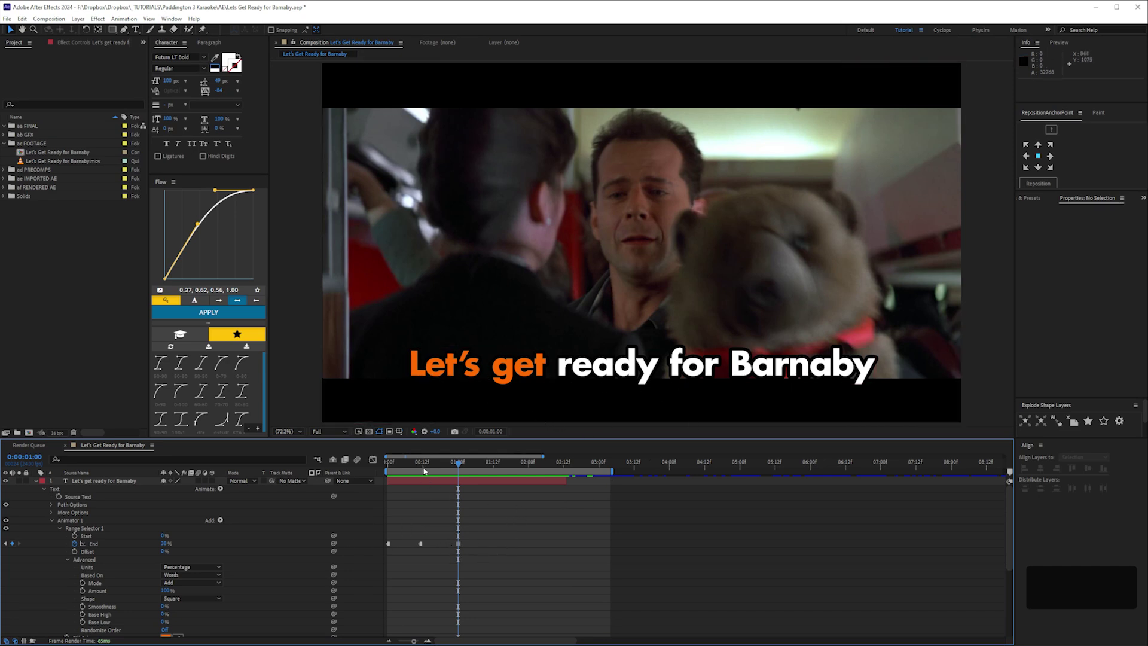
- Set the End keyframe at 0:00:00:11 to 20%
key("Home")
left_click_drag(382, 474, 418, 477)
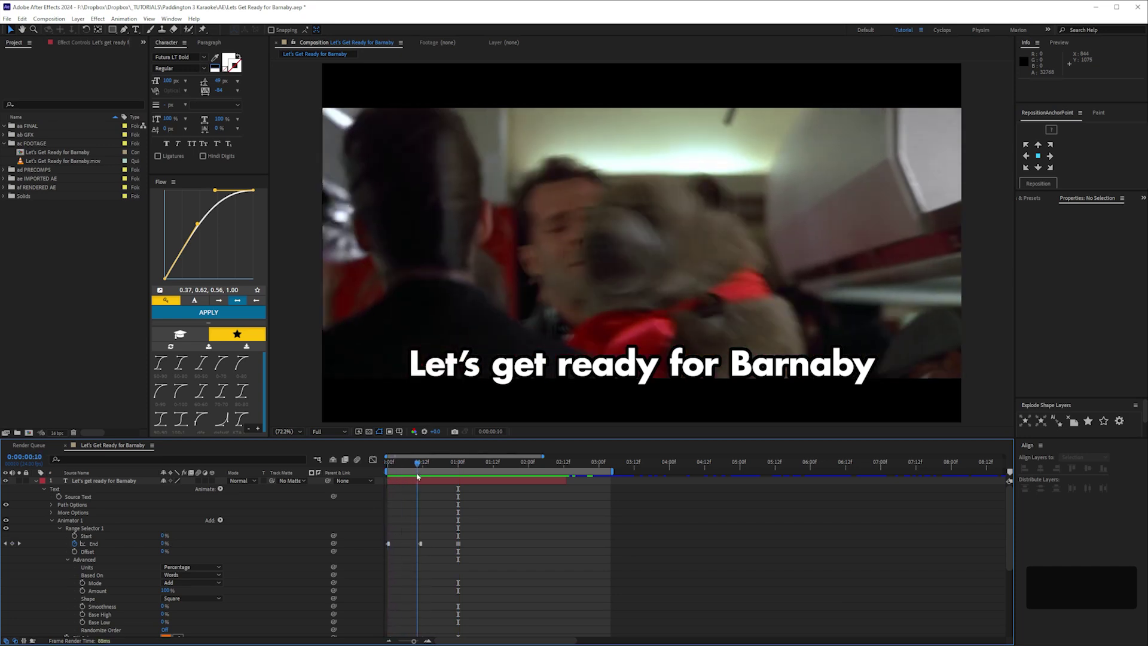
key("Page_Down")
left_click(167, 544)
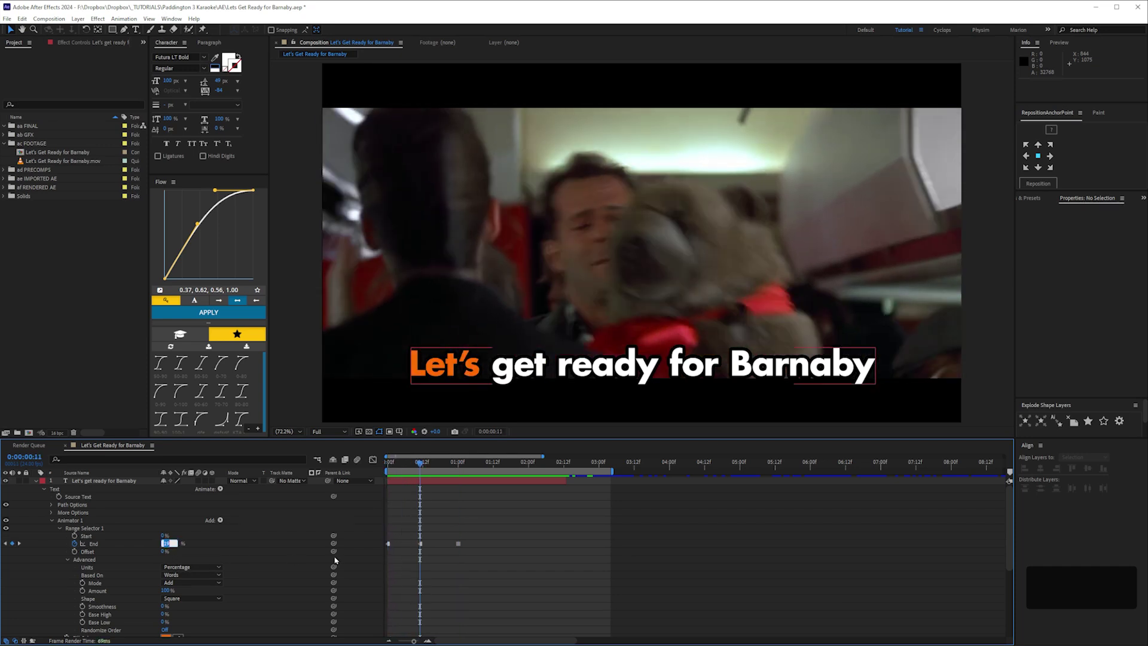
type("20")
key("Return")
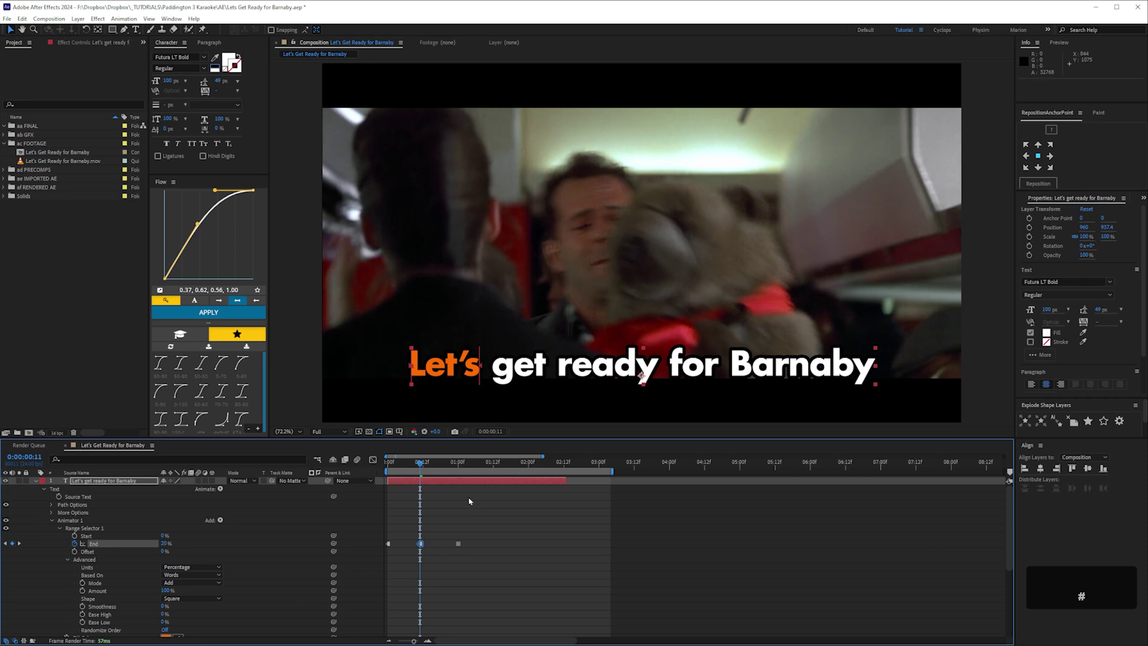
- Set the End keyframe at 0:00:01:00 to 40%
left_click(454, 456, "shift")
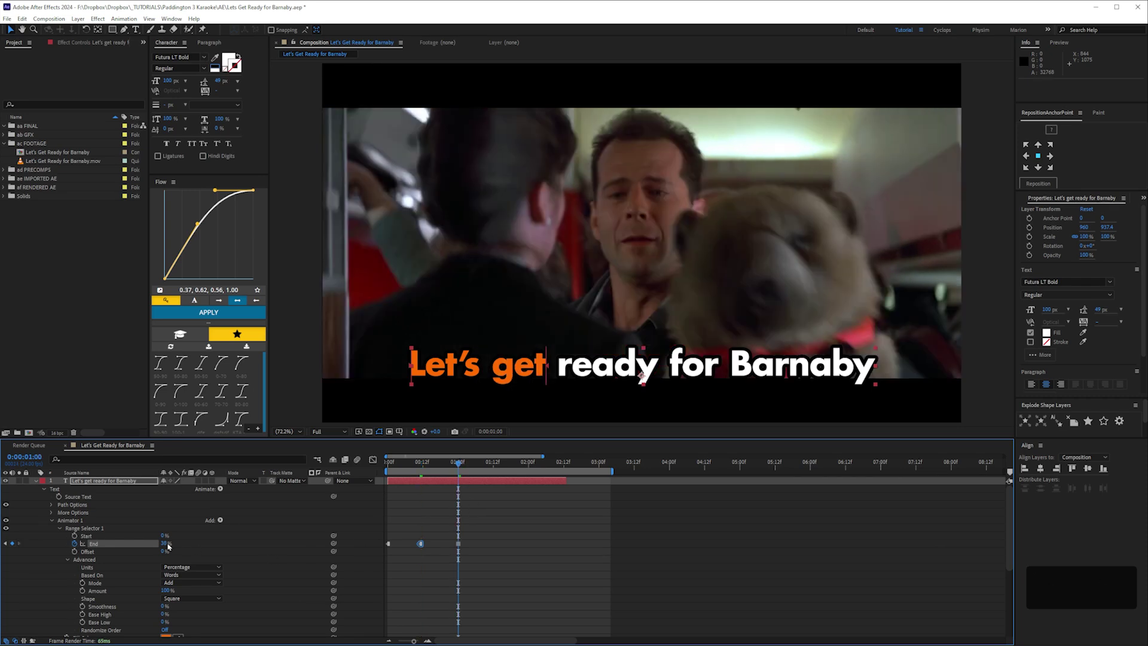
left_click(167, 544)
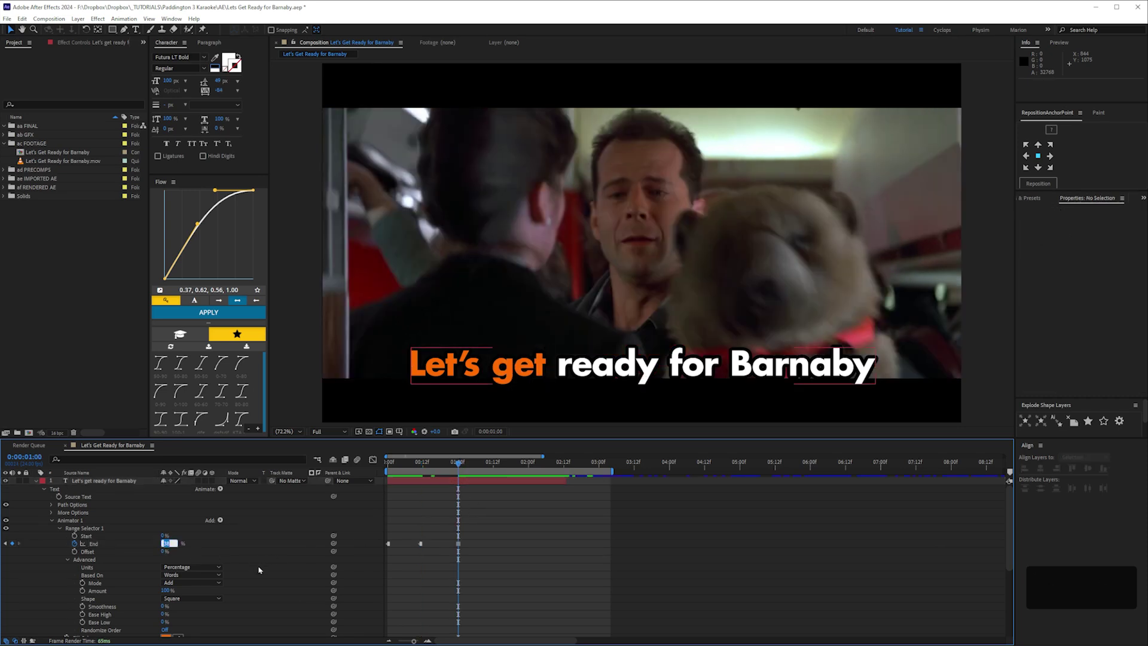
type("40")
key("Return")
- Keyframe End at 60% near 0:00:01:12 for "ready" and at 80% at 0:00:01:23 for "for"
left_click(494, 466)
left_click(167, 544)
key("shift+Up")
left_click(524, 471)
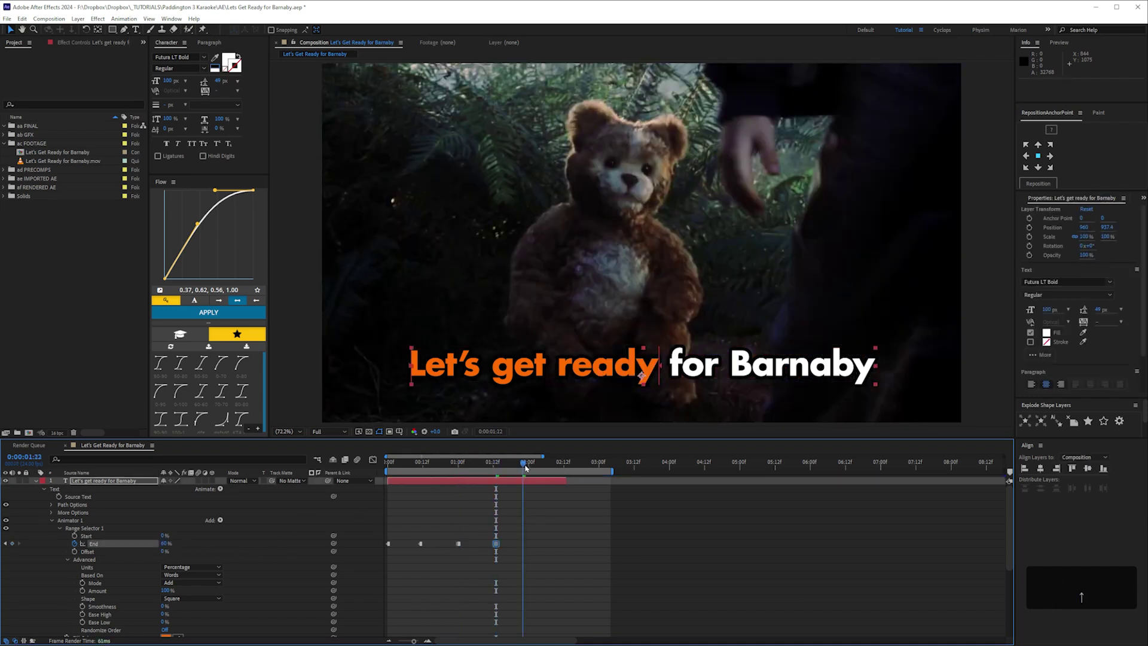
left_click(170, 544)
key("shift+Up")
key("shift+Up")
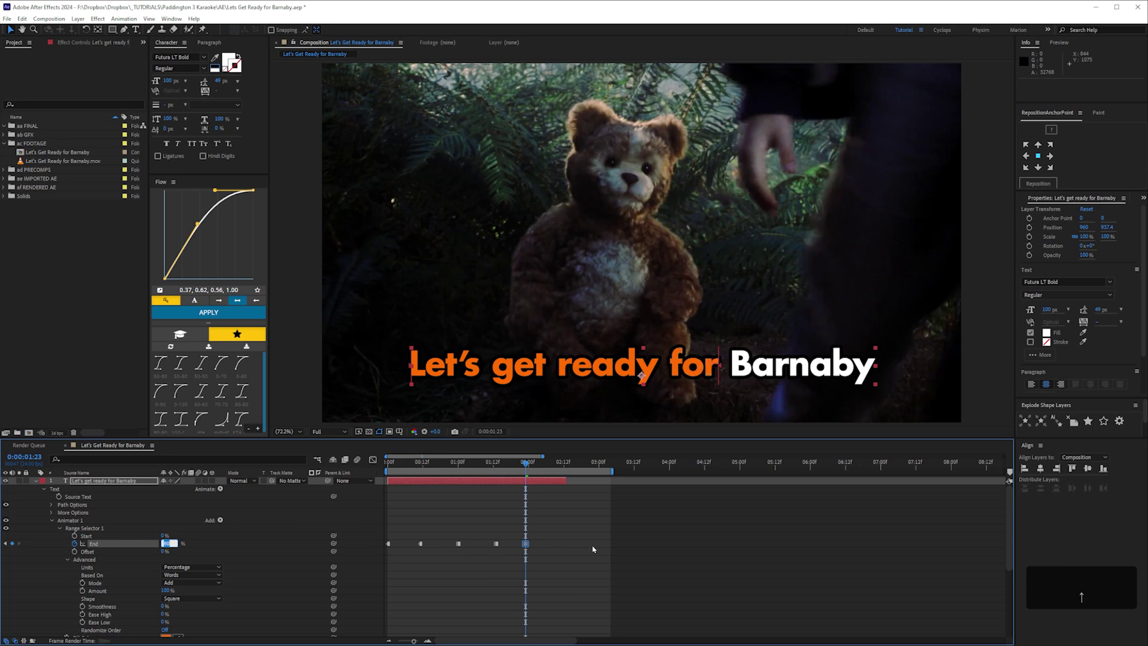
left_click(592, 546)
- Keyframe End at 100% at 0:00:02:07 to color the last word, "Barnaby", orange
left_click(549, 471)
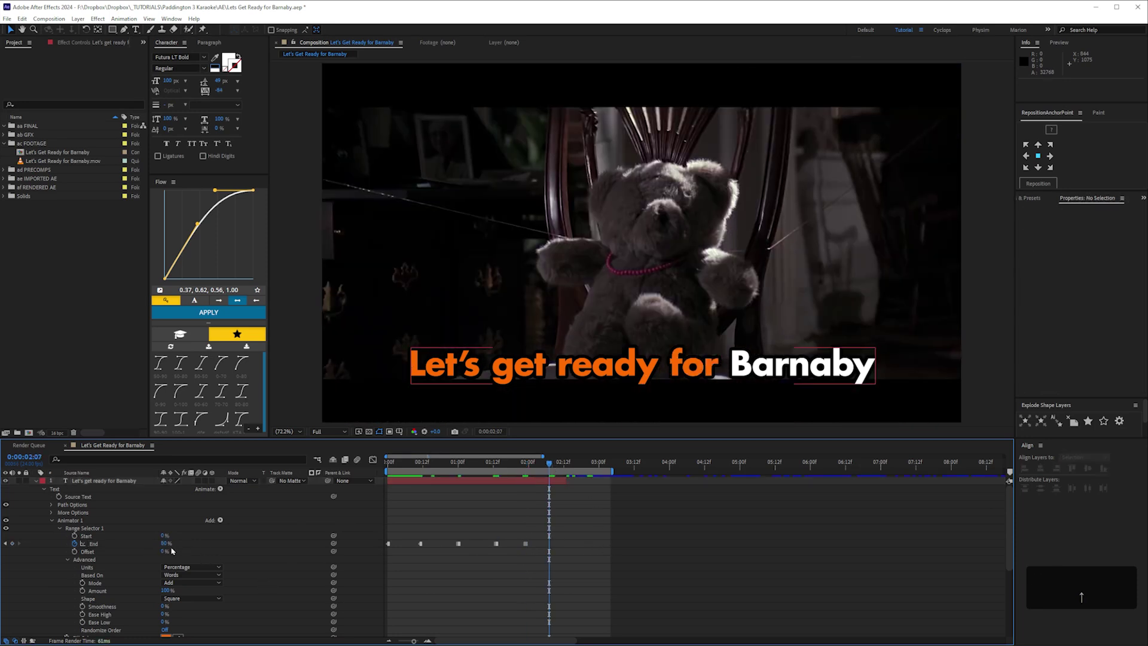
key("shift+Up")
key("shift+Up")
left_click(569, 497)
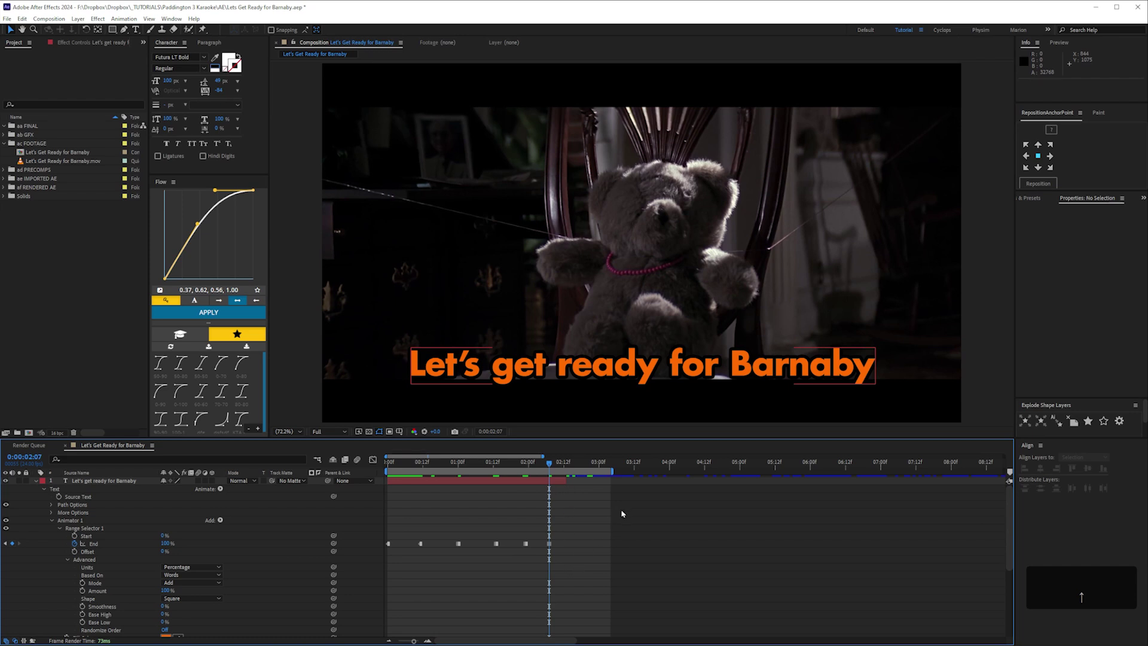
- Preview the lyric, shift the last three End keyframes earlier to start at 0:00:01:09, and move the 40% keyframe earlier
key("KP_0")
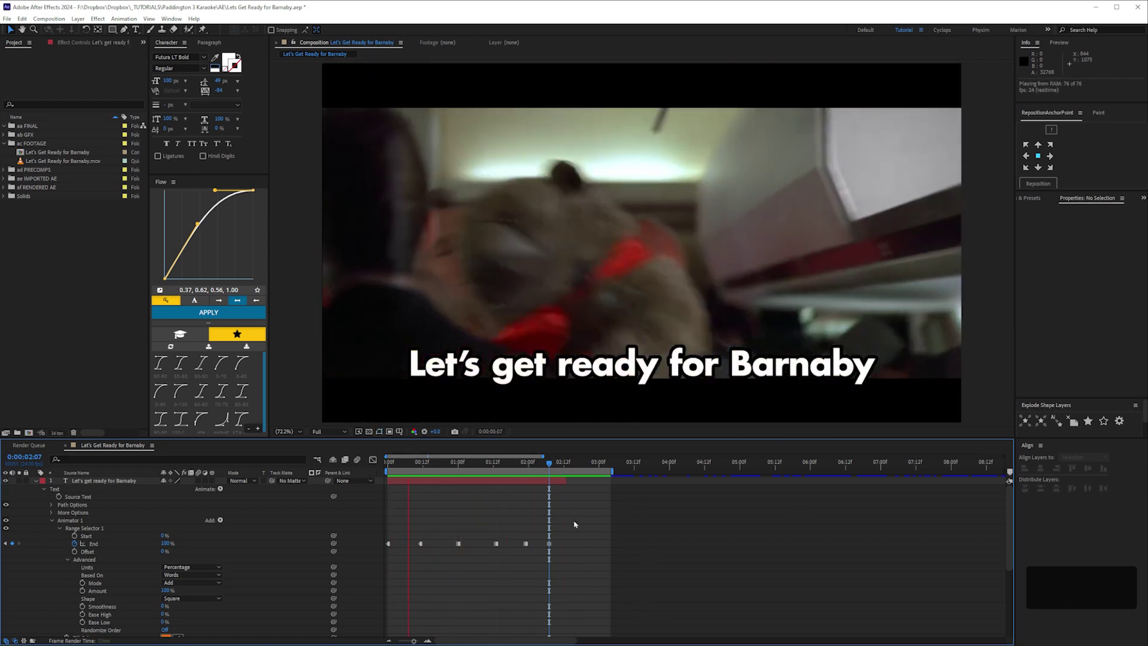
key("space")
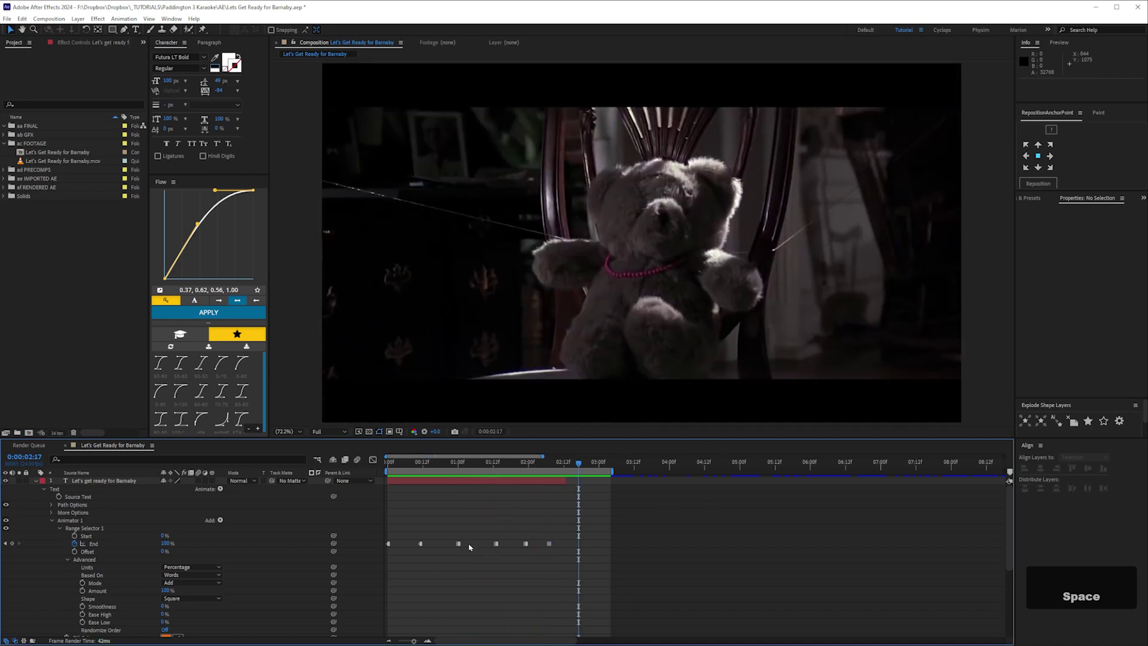
mouse_move(470, 546)
left_mouse_down()
mouse_move(556, 548)
mouse_move(485, 546)
left_mouse_up()
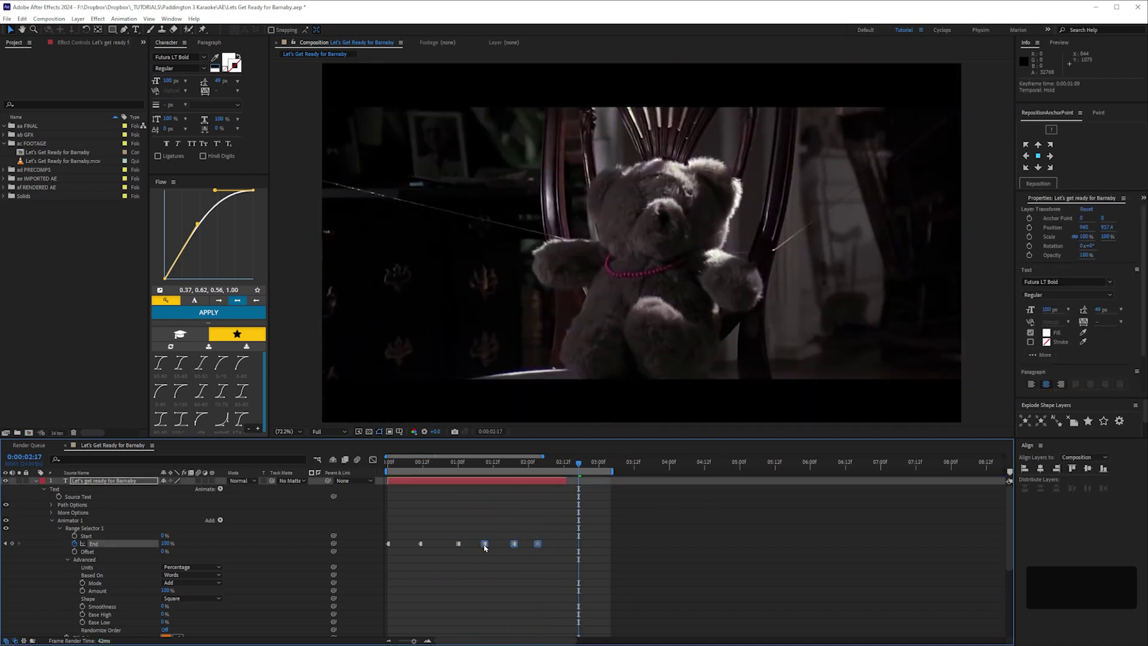
left_click(456, 548)
left_click_drag(458, 545, 445, 546)
left_click(463, 589)
- Play back the lyric line against the audio waveform to check the timing of each word's color change
key("space")
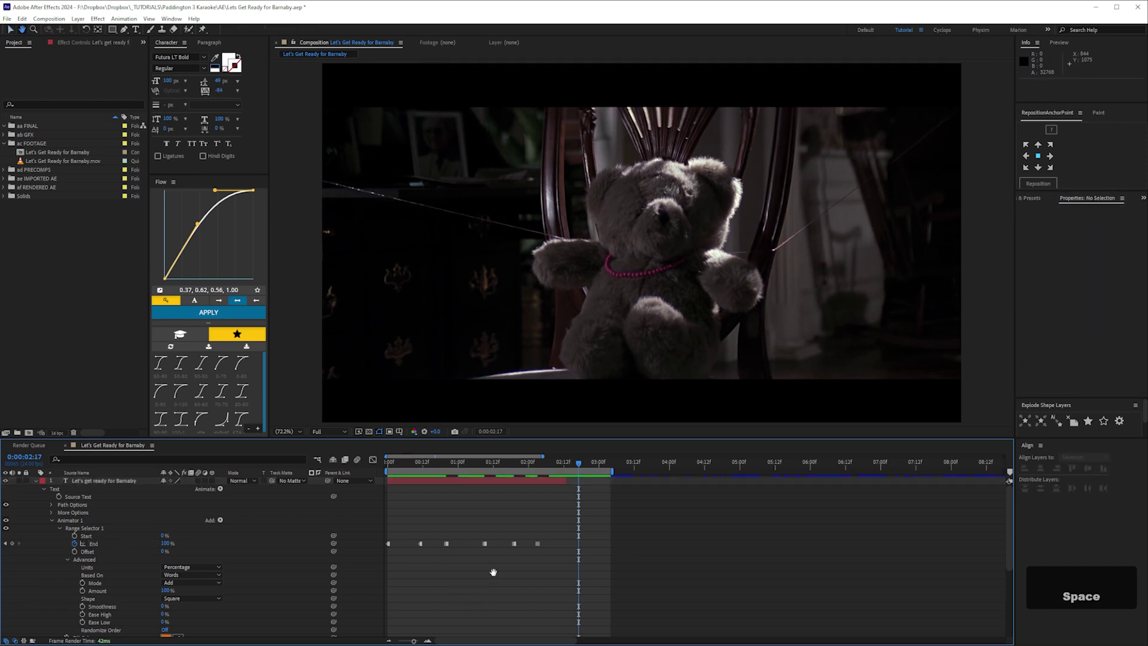
left_click_drag(482, 592, 528, 364)
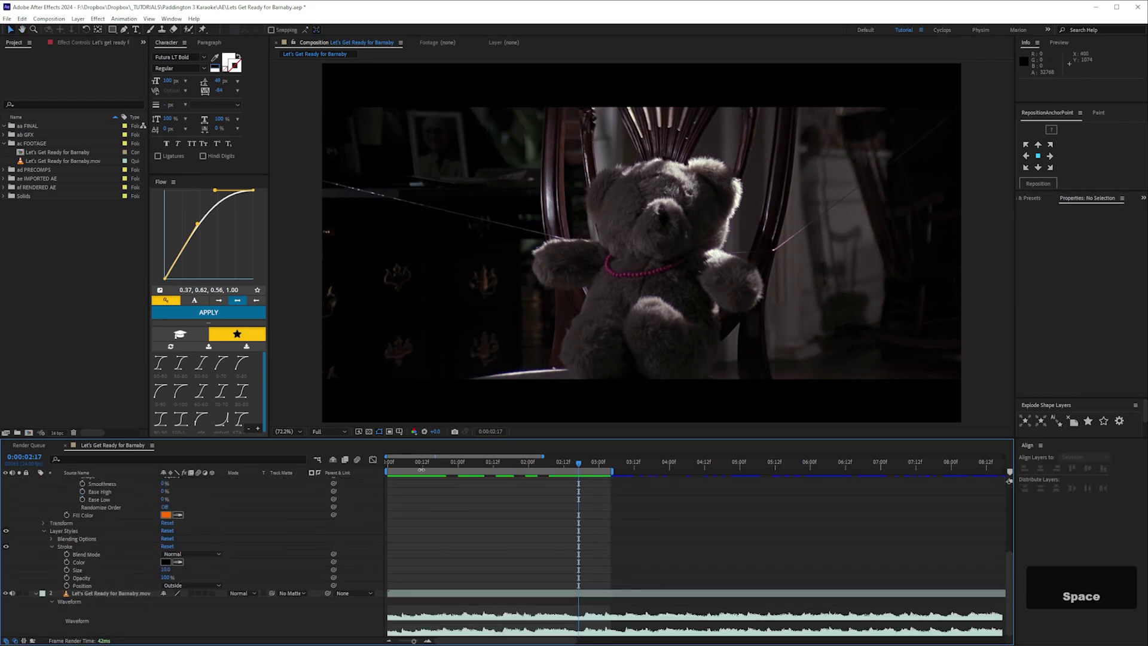
key("space")
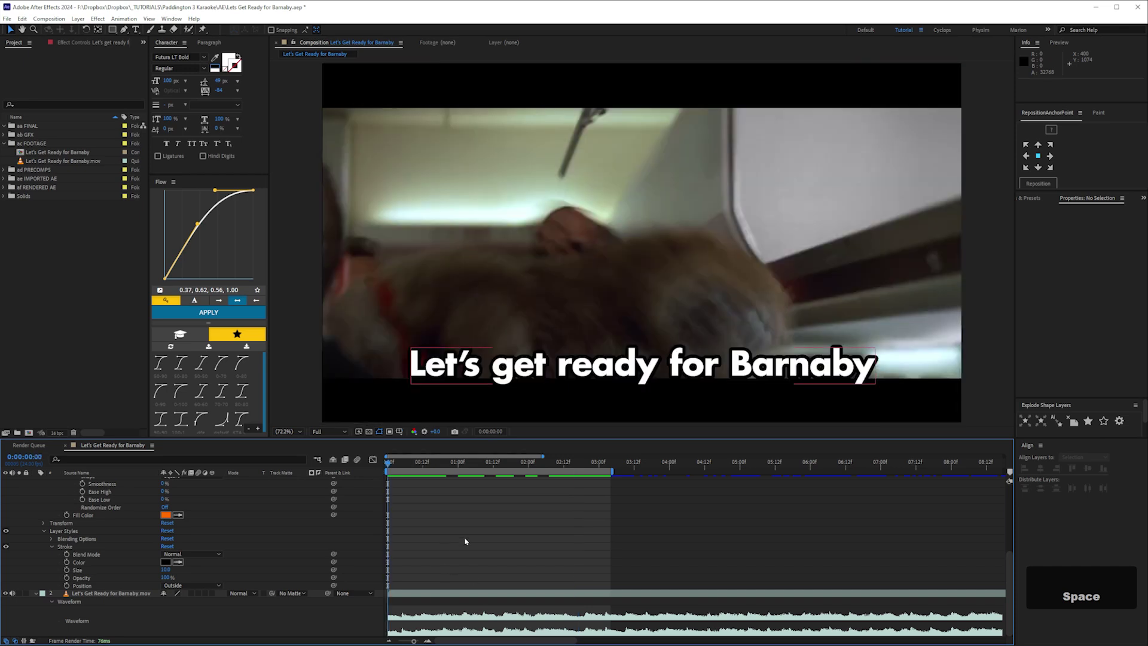
key("KP_Decimal")
key("space")
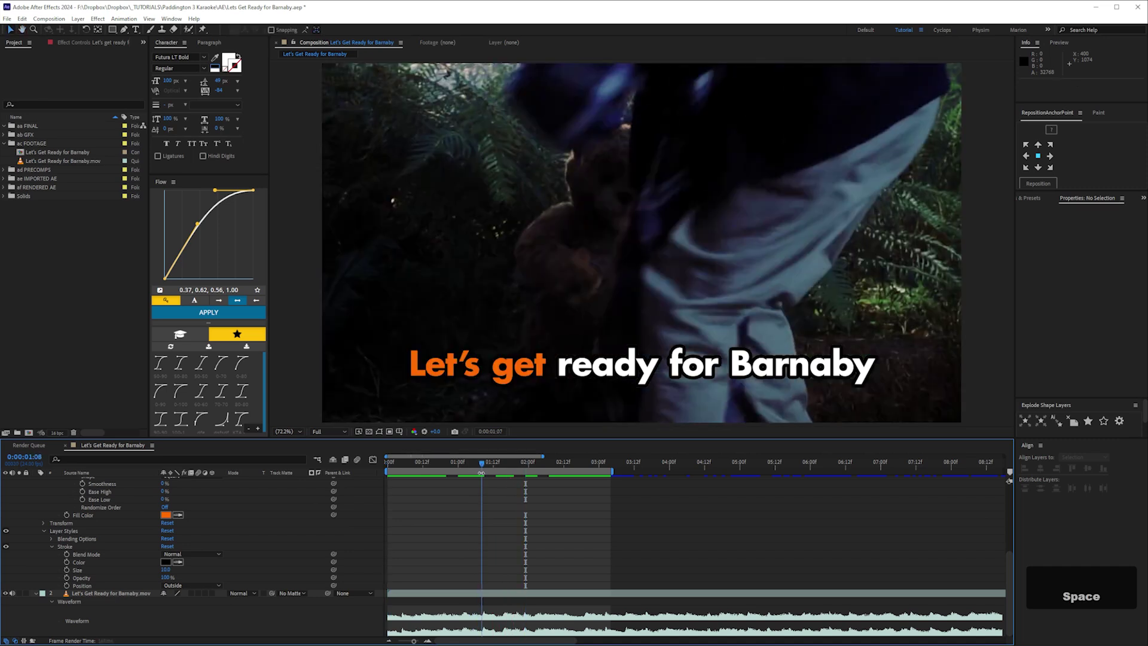
- Shift the End keyframes after the first one earlier, placing the 80% keyframe at 0:00:01:08 and retiming the 40% and 60% keyframes
scroll(540, 622, "up", 5)
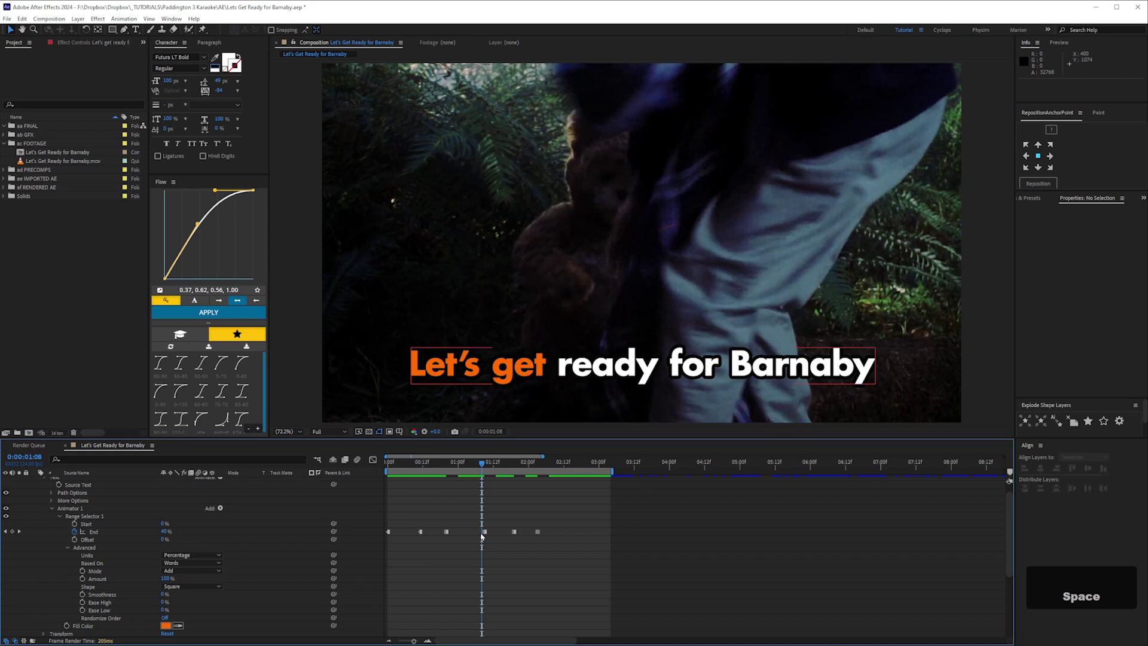
left_click_drag(484, 531, 509, 532)
left_click(531, 537)
left_click_drag(418, 537, 437, 533)
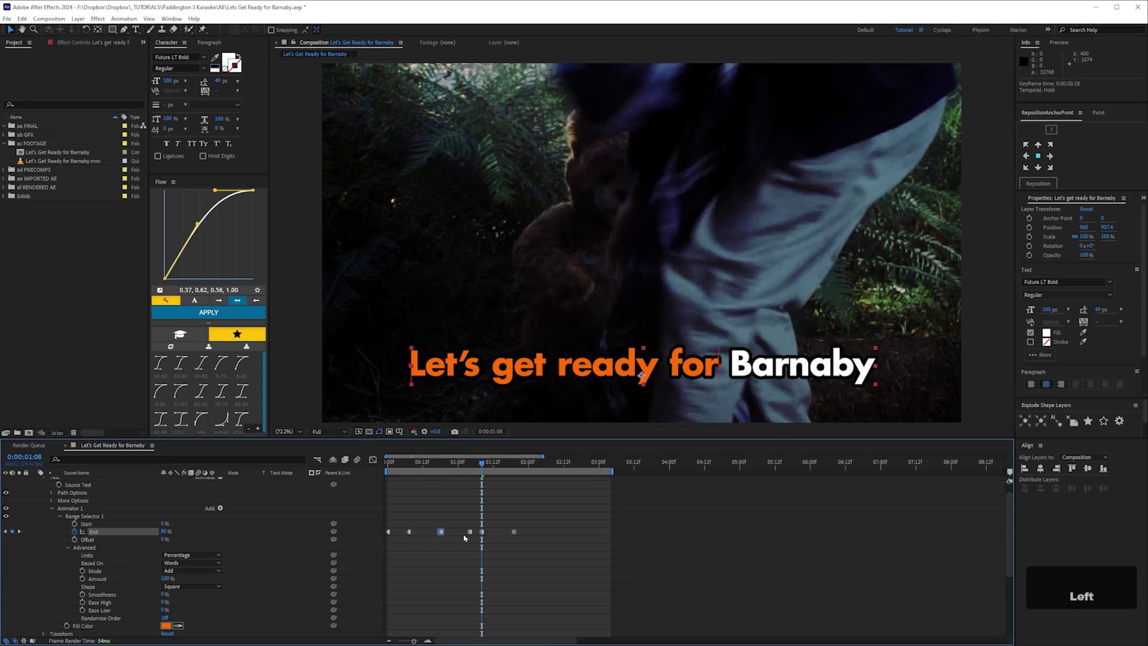
left_click(441, 532)
left_click(515, 602)
- Preview the retimed lyric line and replay it from the start of the composition
key("KP_0")
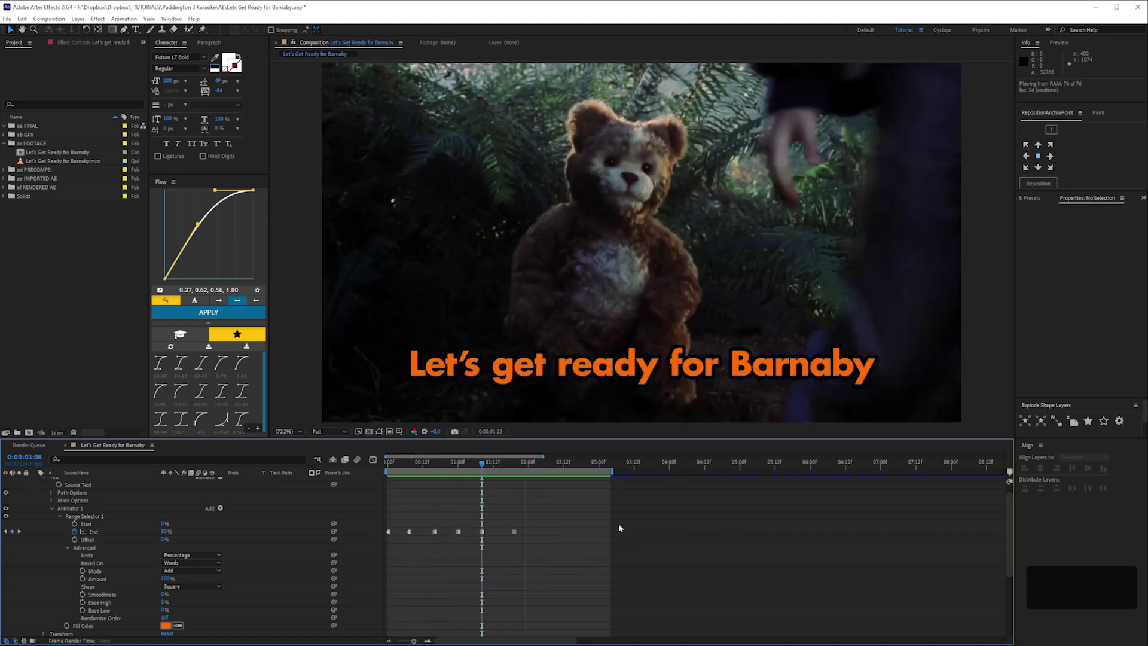
key("space")
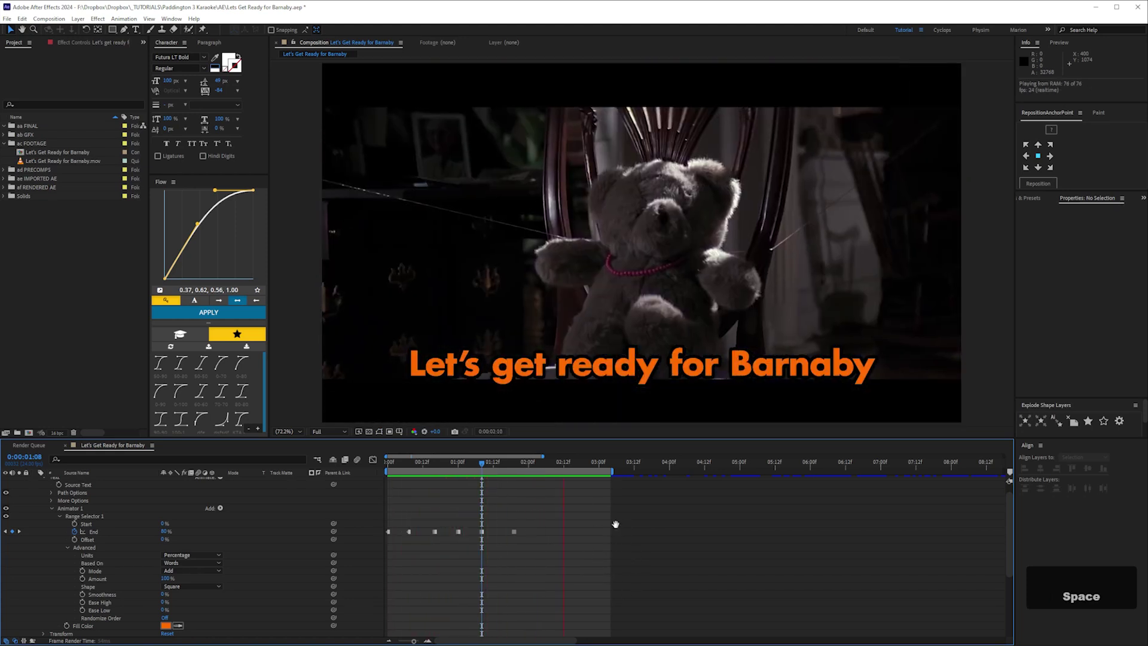
left_click(537, 555)
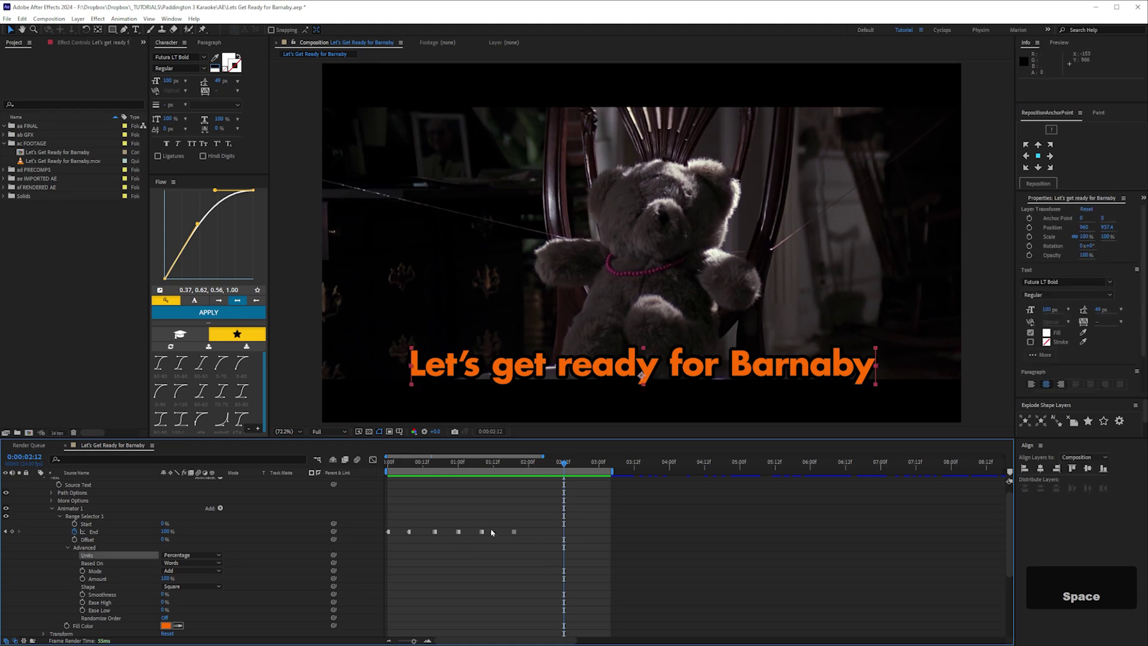
left_click(407, 463)
left_click_drag(409, 474, 487, 483)
key("space")
key("space")
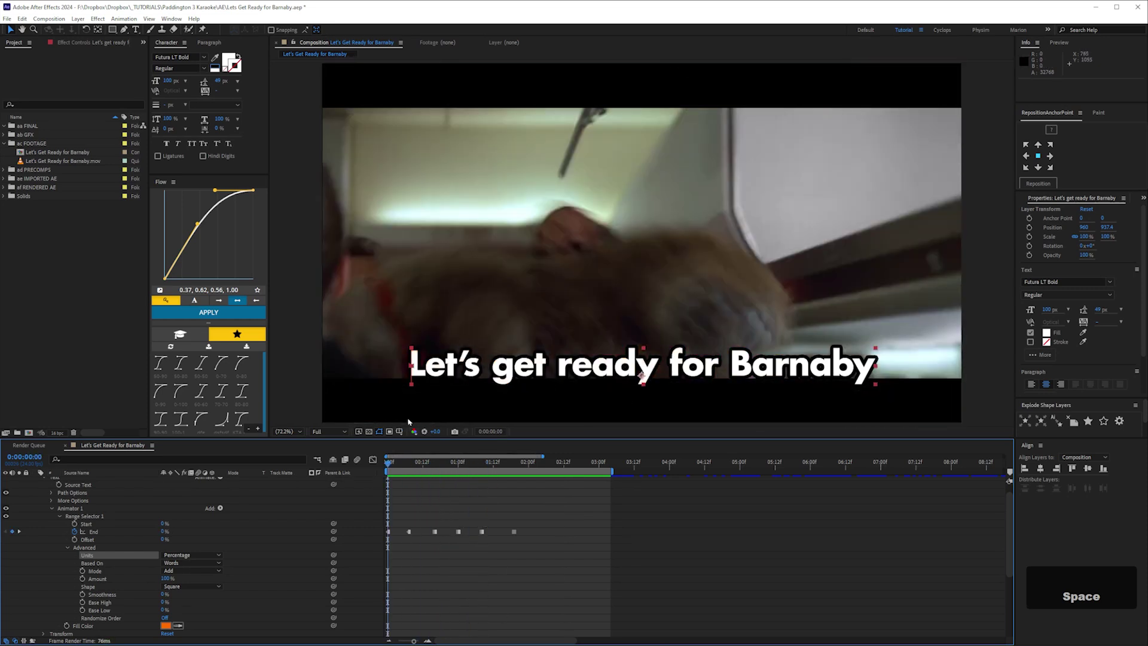
- Import peach.ai from the GFX folder as Composition - Retain Layer Sizes
key("Left")
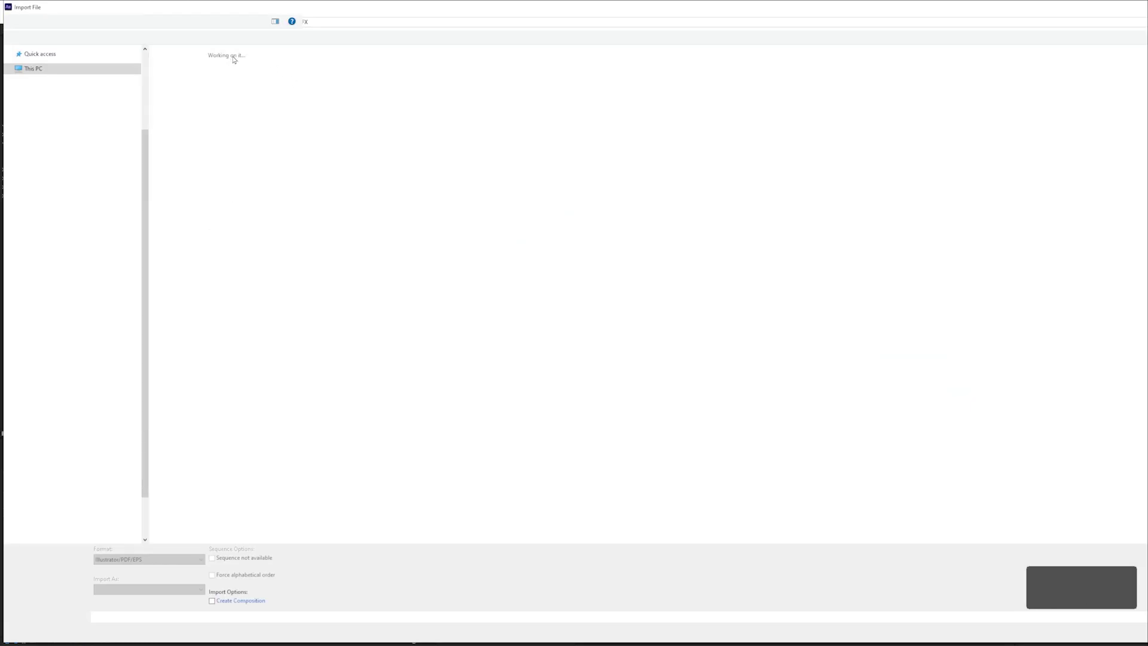
left_click(475, 70)
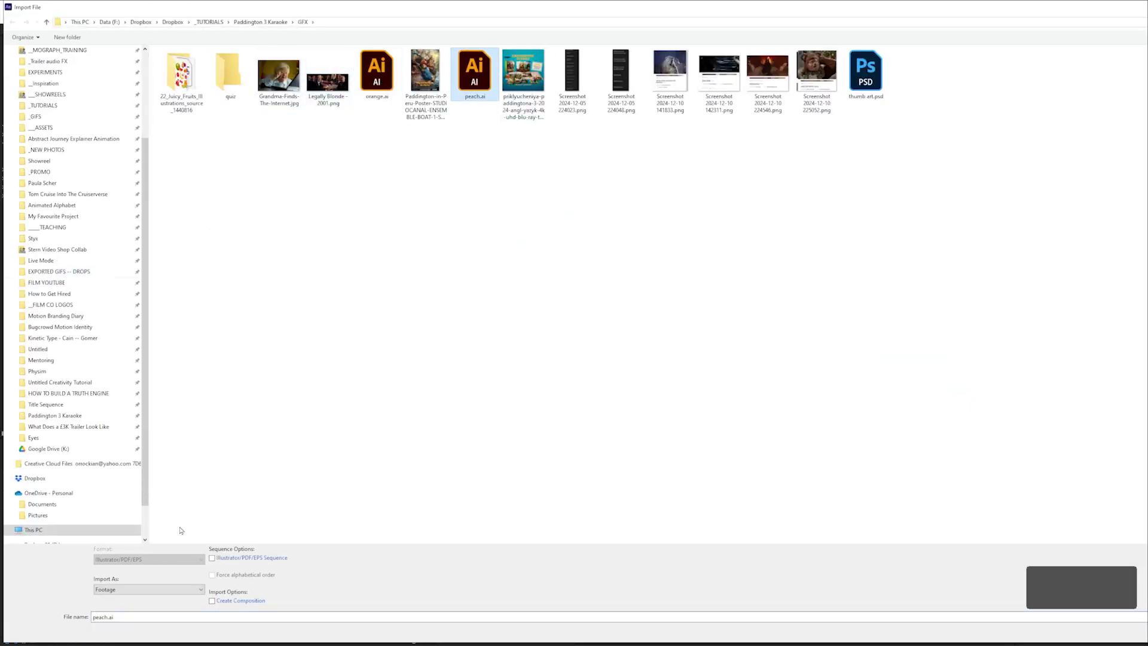
left_click(159, 590)
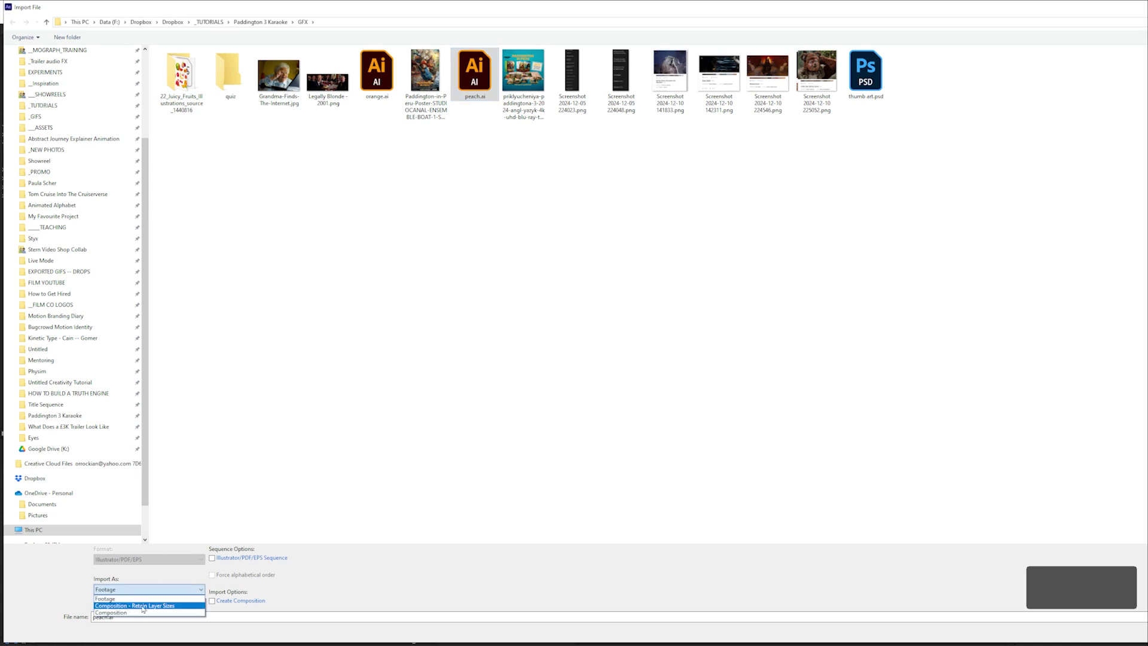
left_click(140, 606)
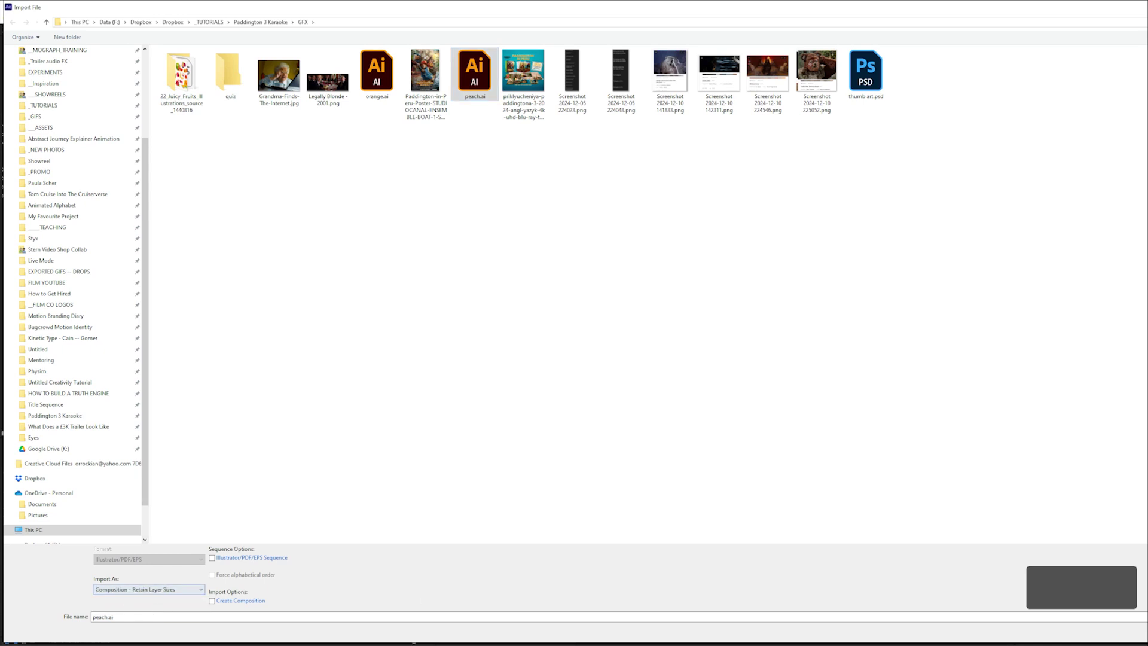
key("Return")
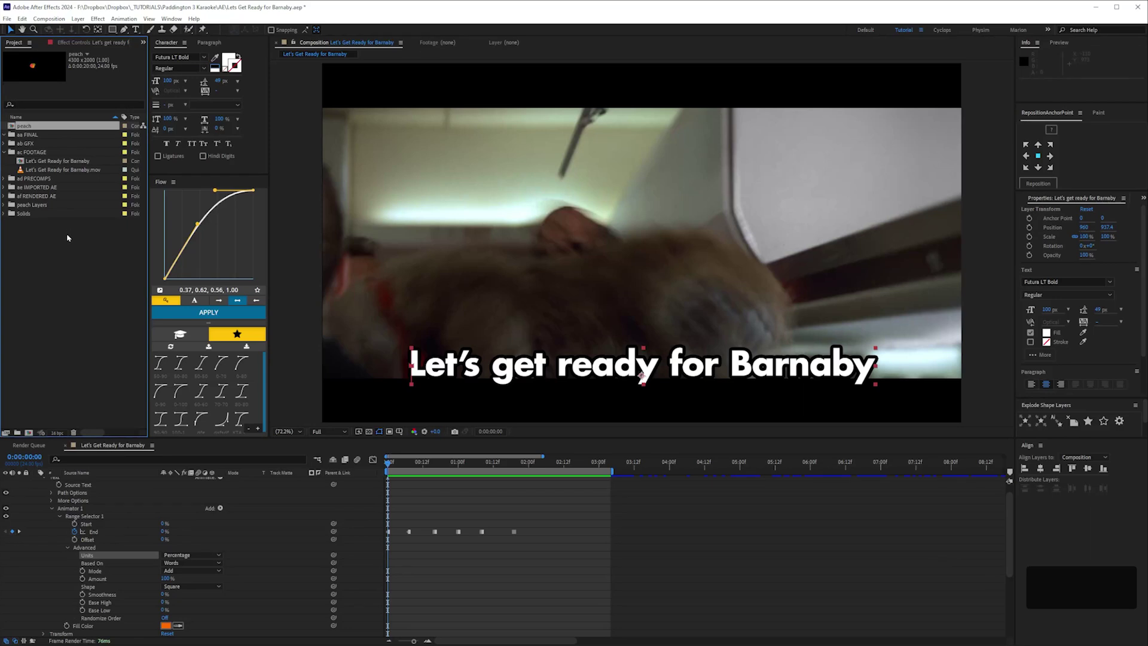
left_click(76, 274)
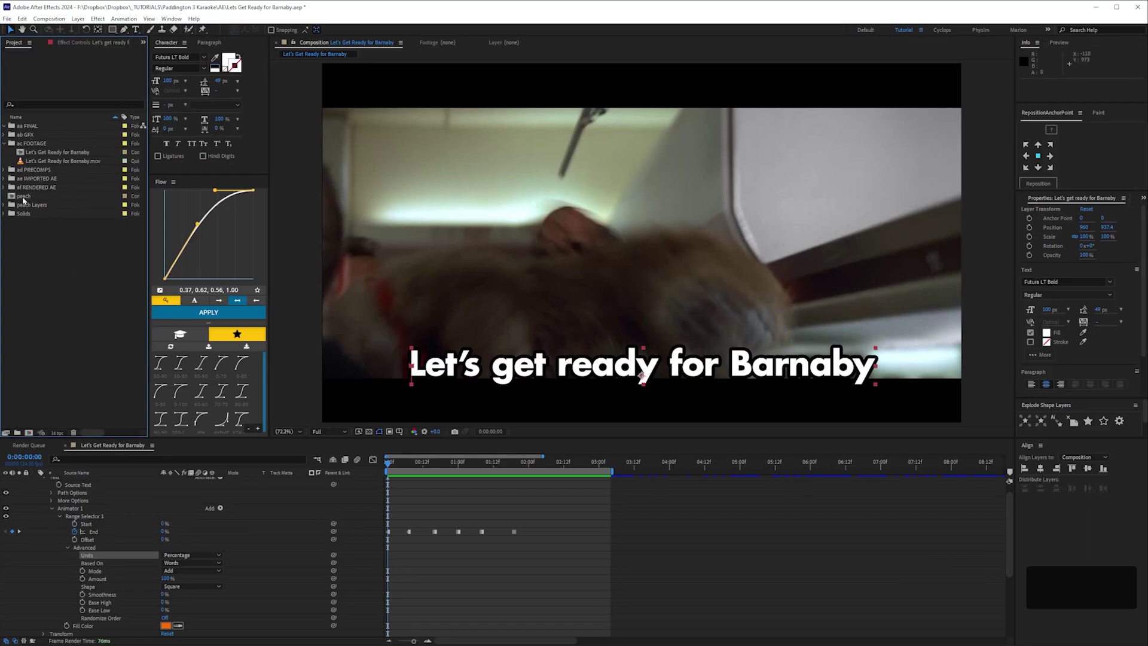
- Resize the peach composition to 500 × 500 px and center its peach layer in the frame
double_click(23, 197)
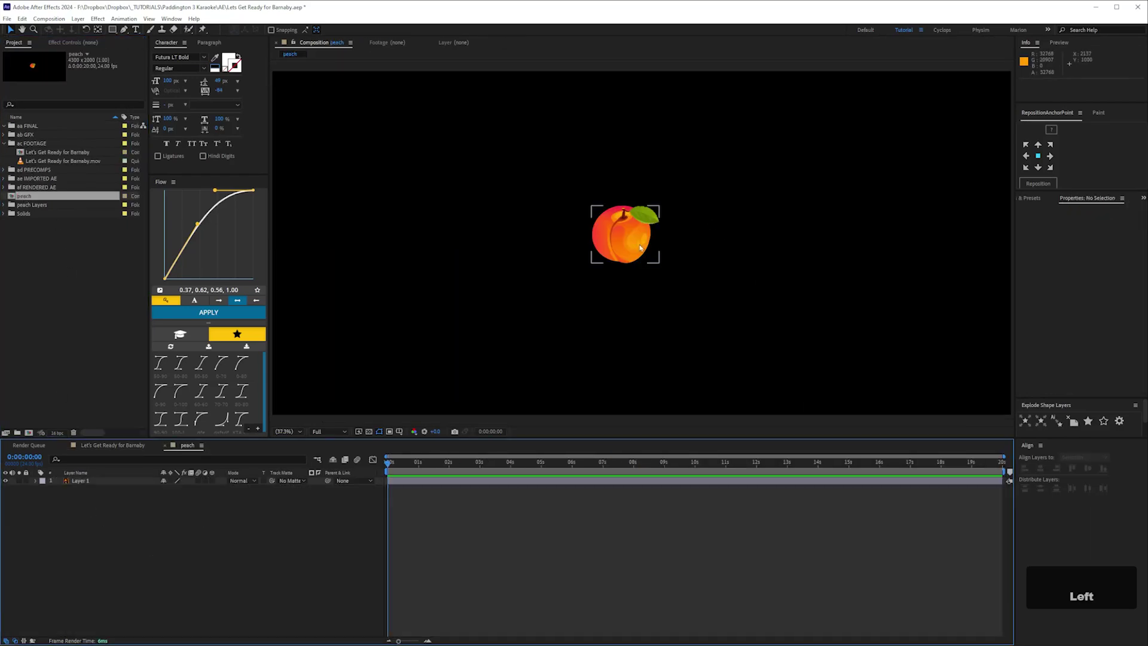
key("ctrl+k")
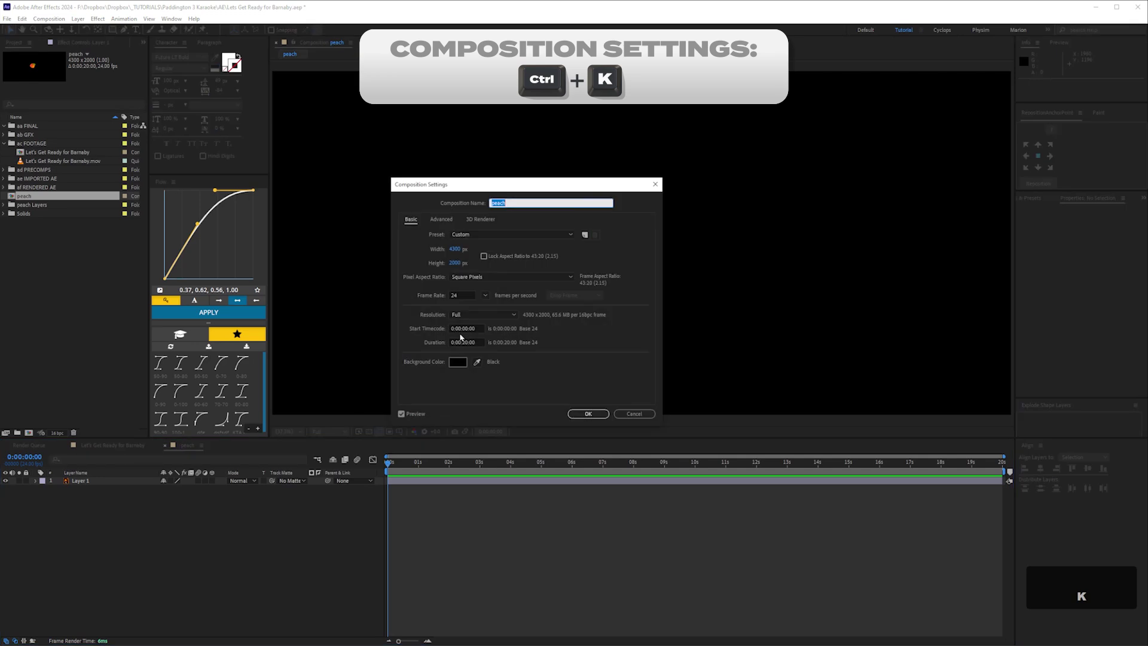
left_click(460, 250)
type("500")
key("Tab")
type("500")
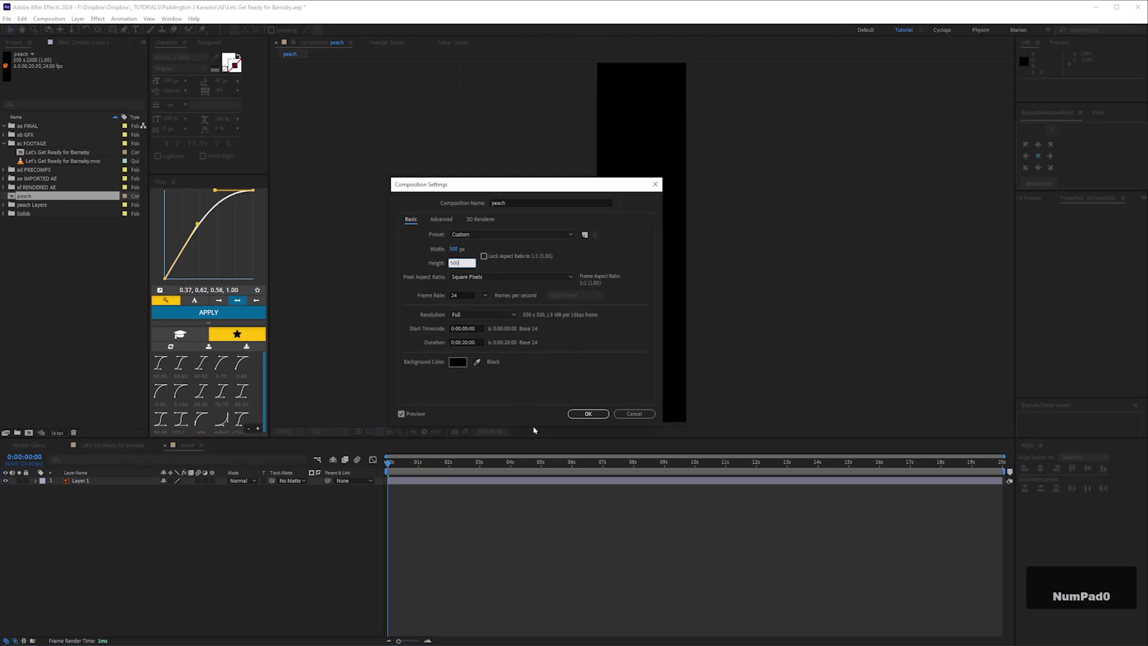
key("Return")
left_click(527, 299)
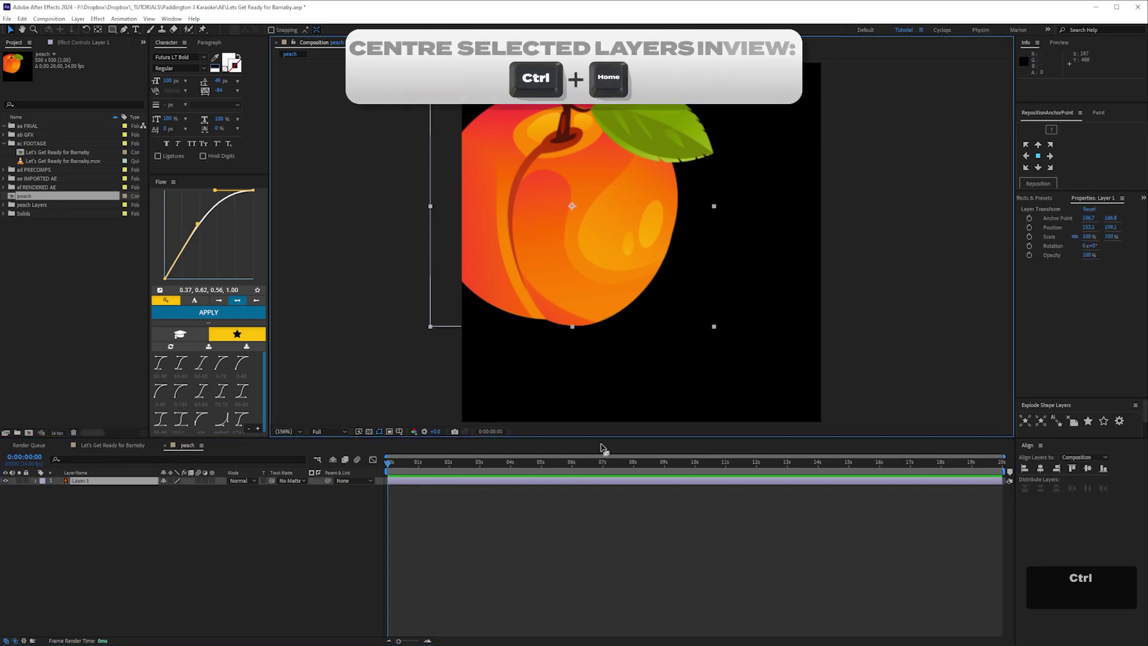
key("ctrl+Home")
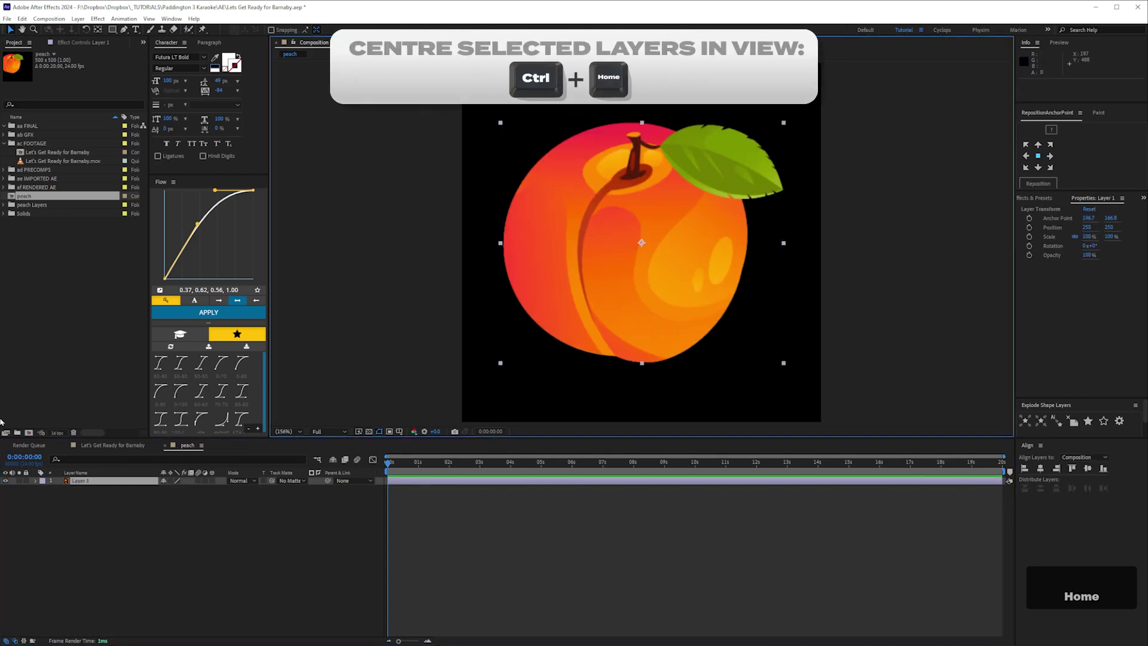
- File the lyric composition in the FINAL project folder and the peach composition with its layers folder in GFX
left_click(24, 287)
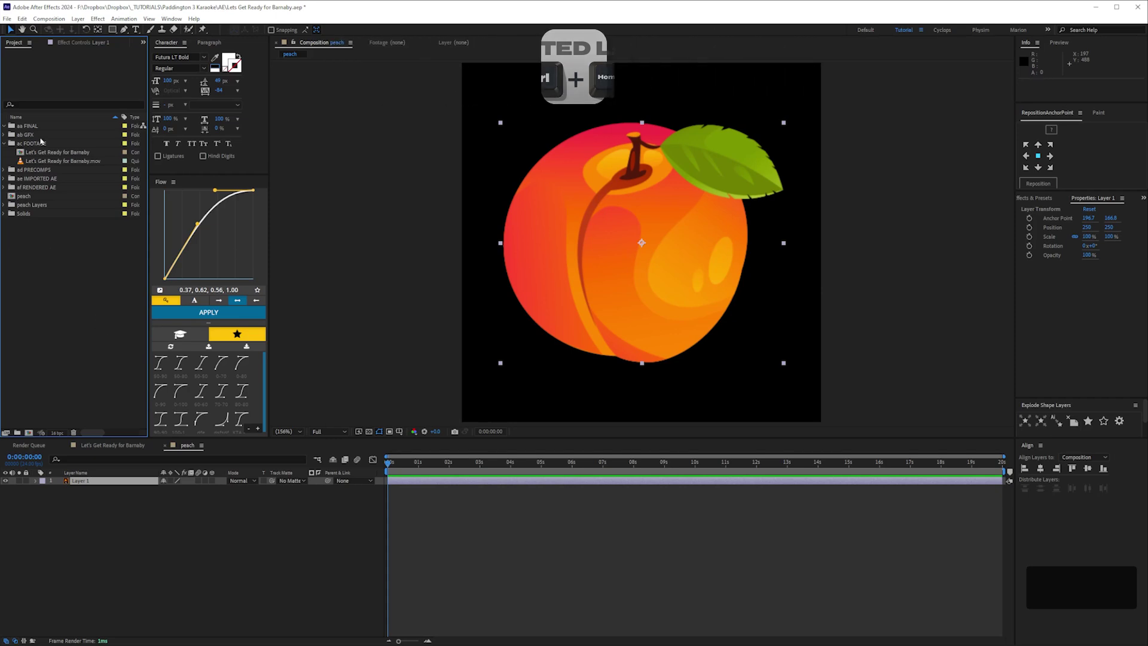
left_click_drag(28, 208, 34, 128)
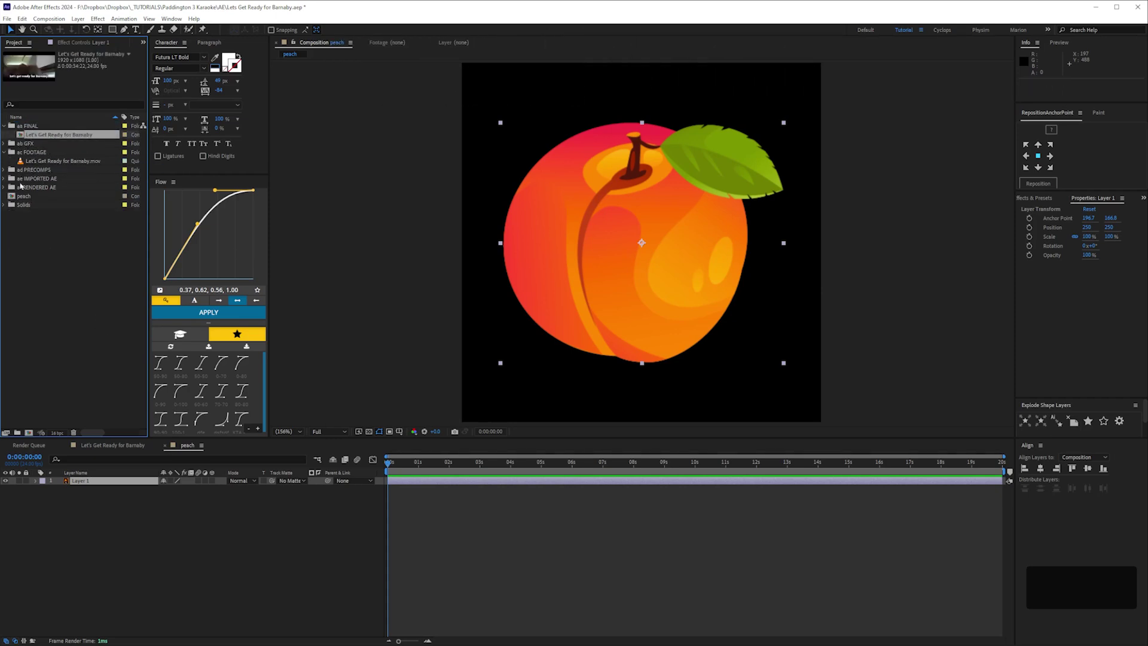
left_click_drag(21, 198, 21, 145)
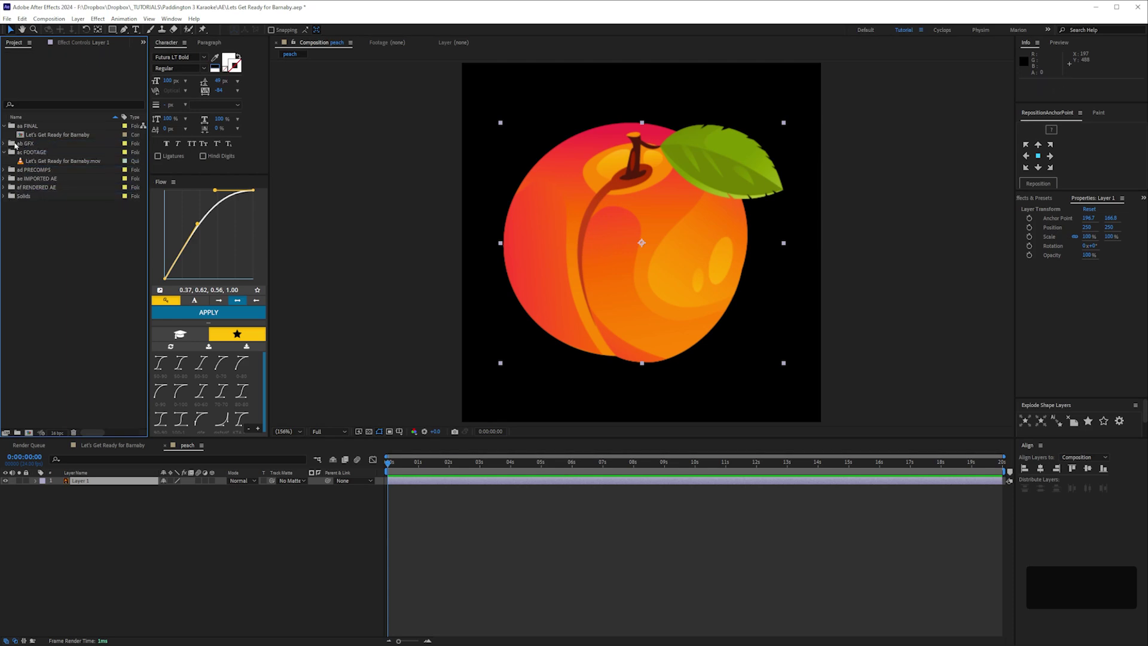
- Add the peach composition to the Let's Get Ready for Barnaby composition, placing it above the word "Let's"
left_click(4, 144)
double_click(42, 135)
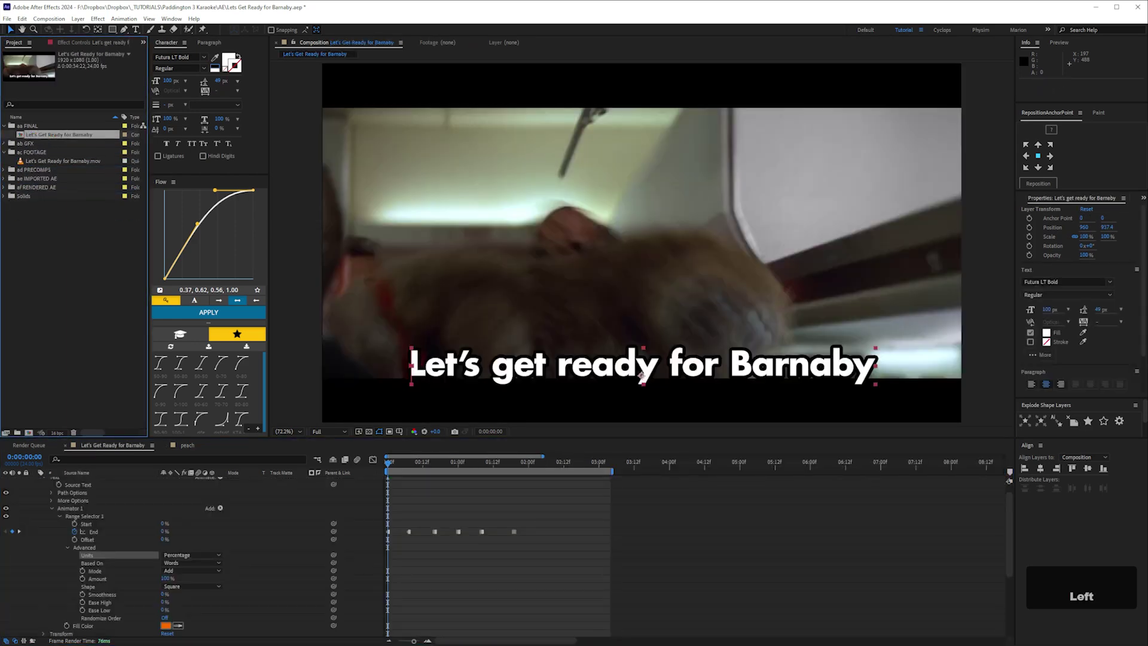
left_click_drag(34, 153, 480, 281)
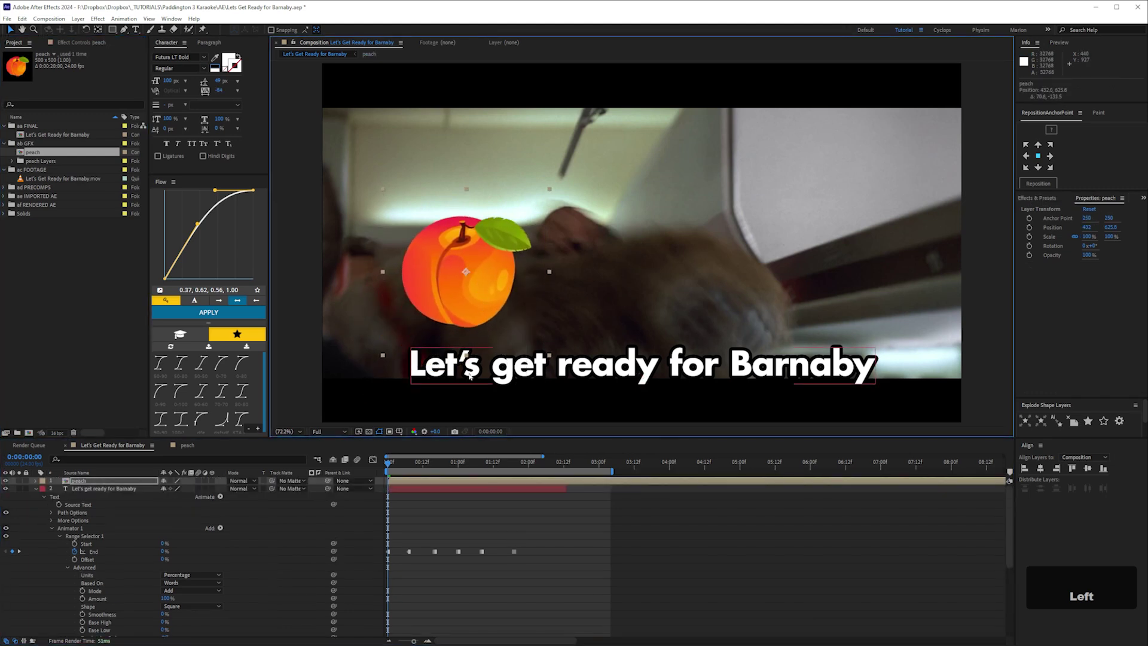
- Copy the lyric text layer's Layer Styles with the black outside stroke onto the peach layer
left_click(36, 489)
left_click(35, 488)
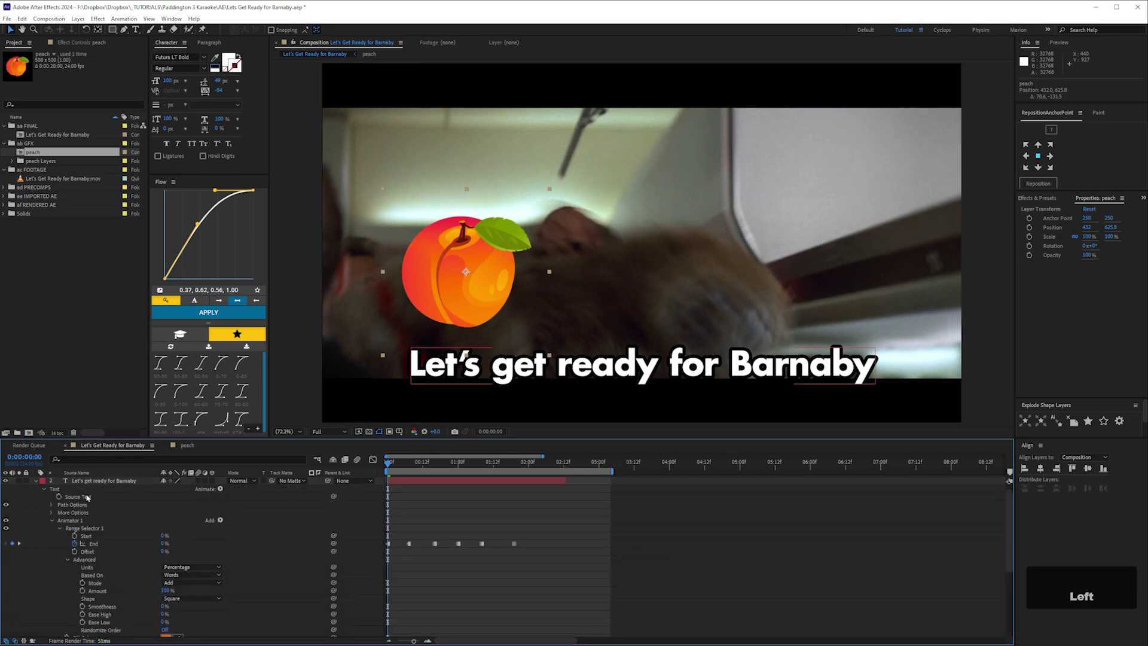
left_click(72, 521)
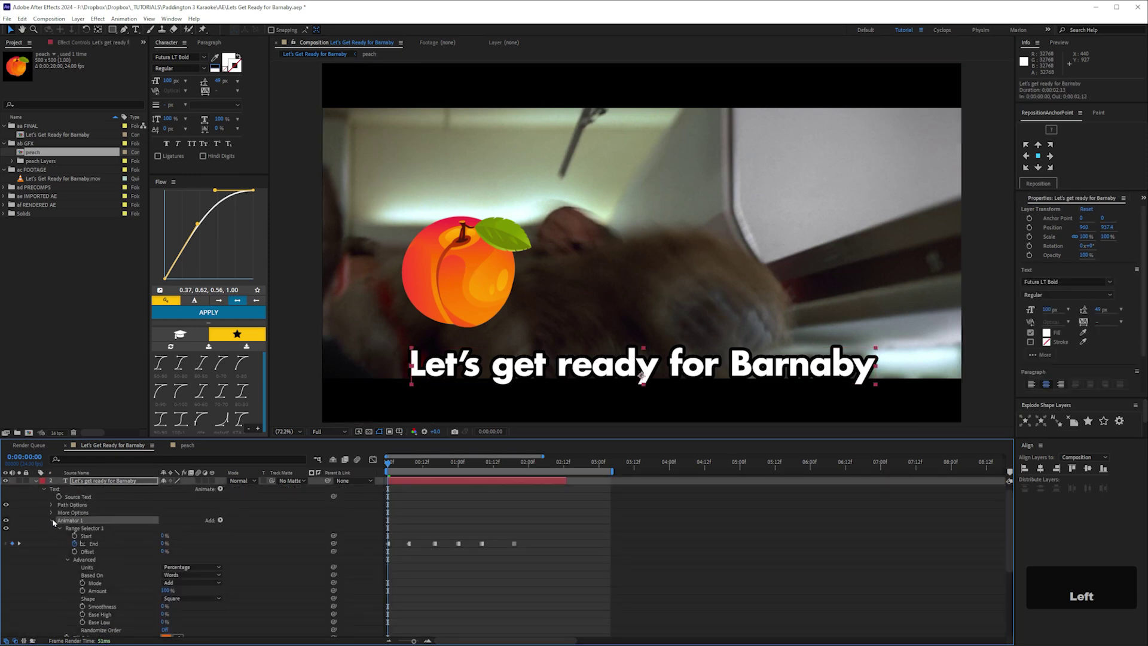
key("Left")
left_click(64, 536)
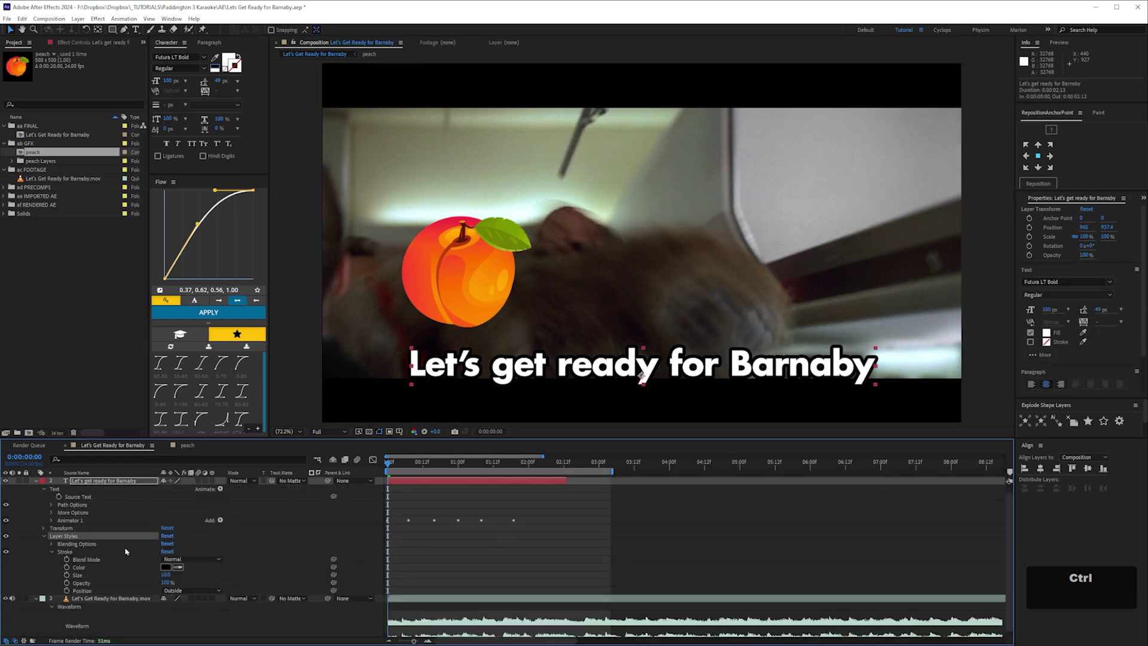
scroll(96, 526, "up", 1)
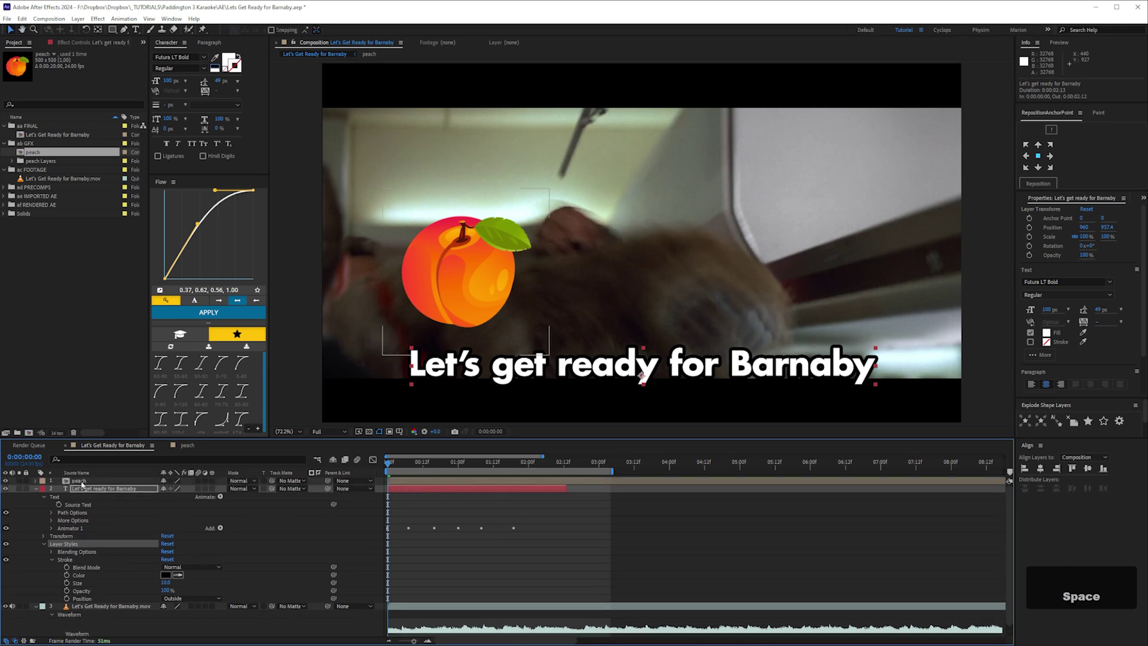
key("ctrl+Up")
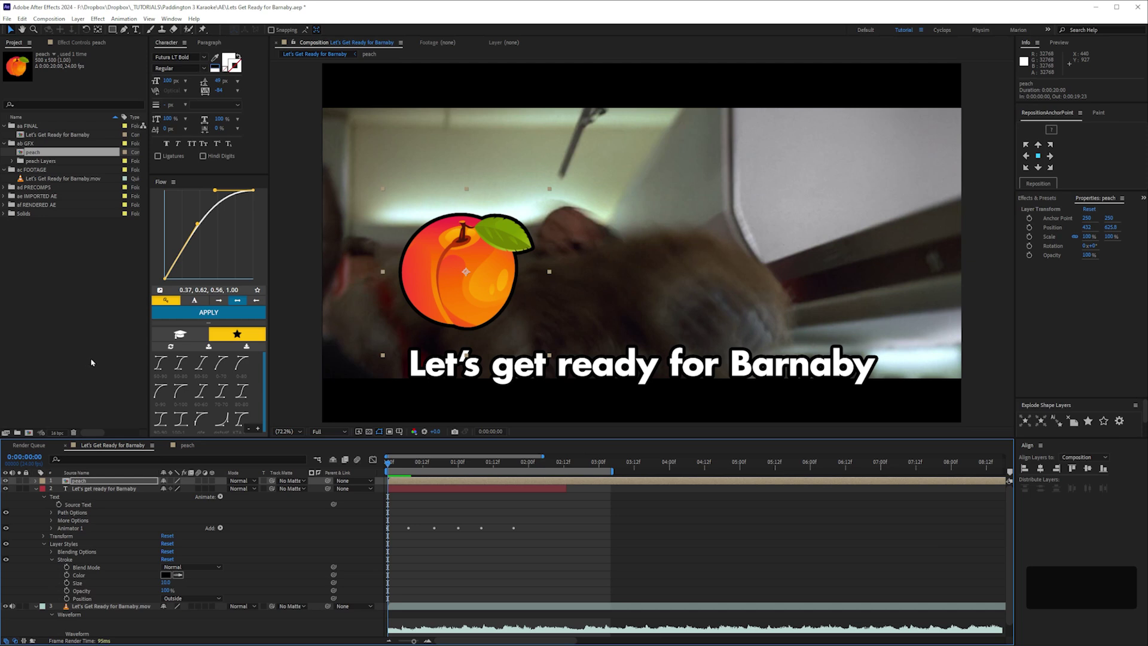
- Scale the artwork inside the peach composition to 53% and return to the lyric composition
double_click(89, 481)
key("s")
left_click_drag(166, 490, 156, 491)
left_click(153, 501)
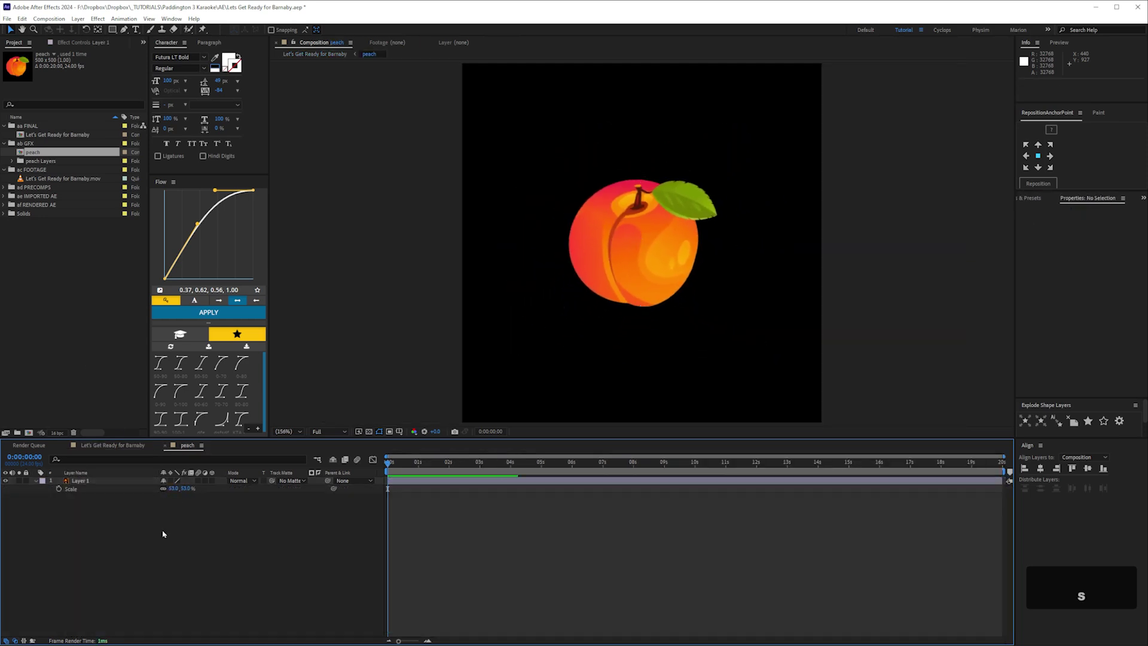
key("Left")
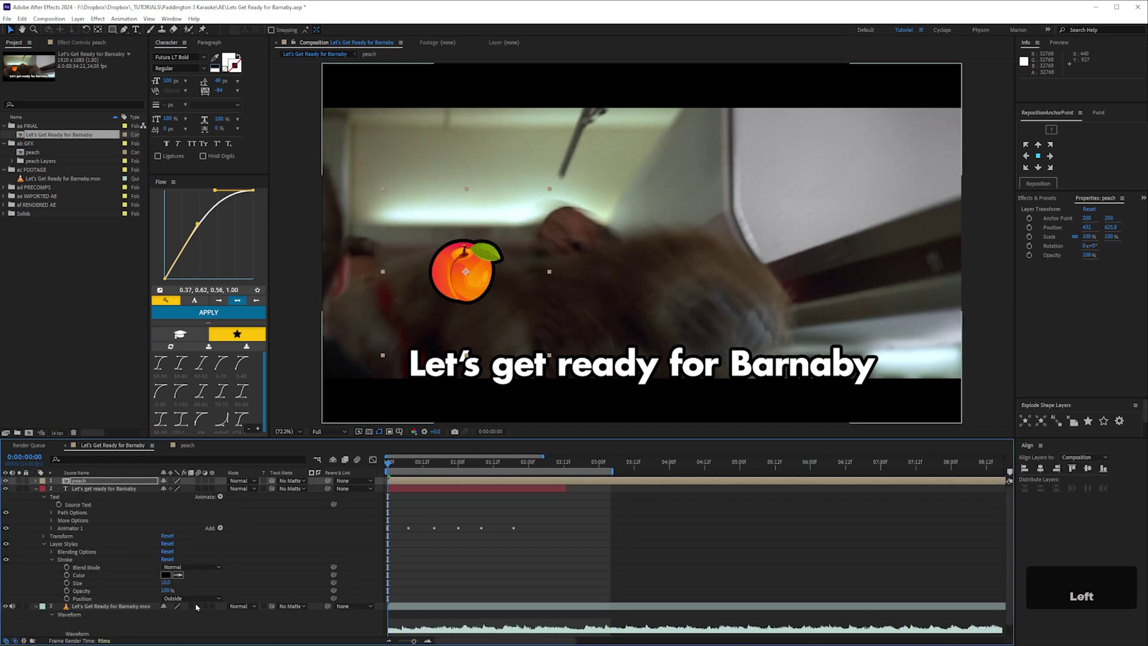
- Add Layer 1/peach.ai directly to the lyric composition above the word "ready" and scale it to 53%
left_click(12, 162)
left_click(54, 170)
left_click_drag(54, 170, 579, 328)
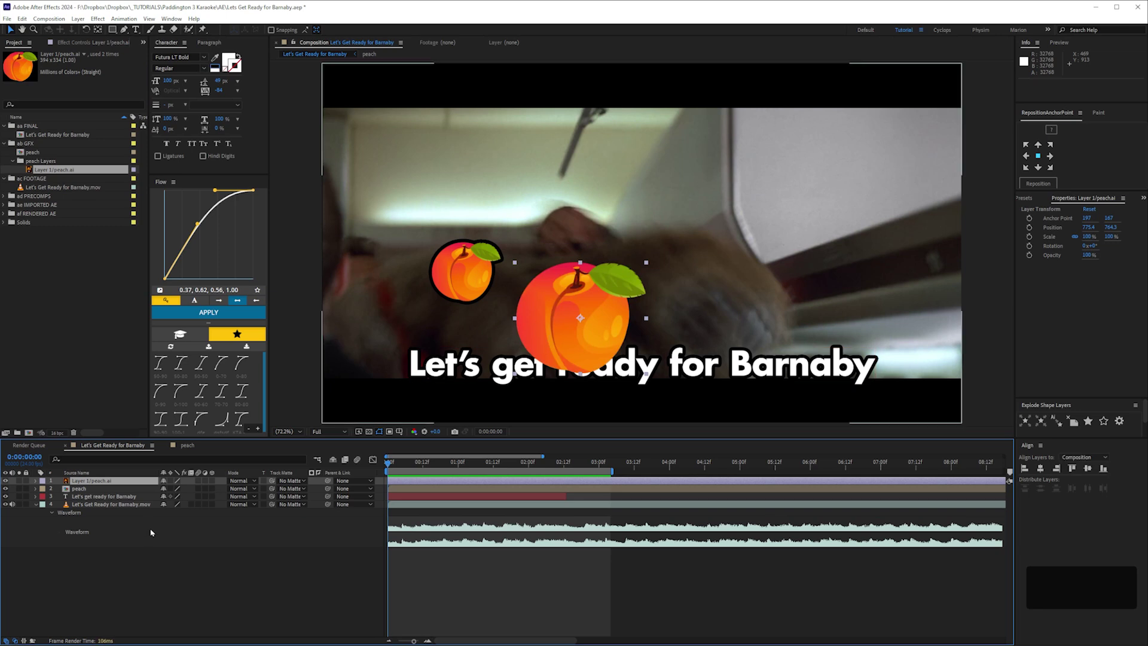
key("s")
left_click_drag(178, 489, 148, 489)
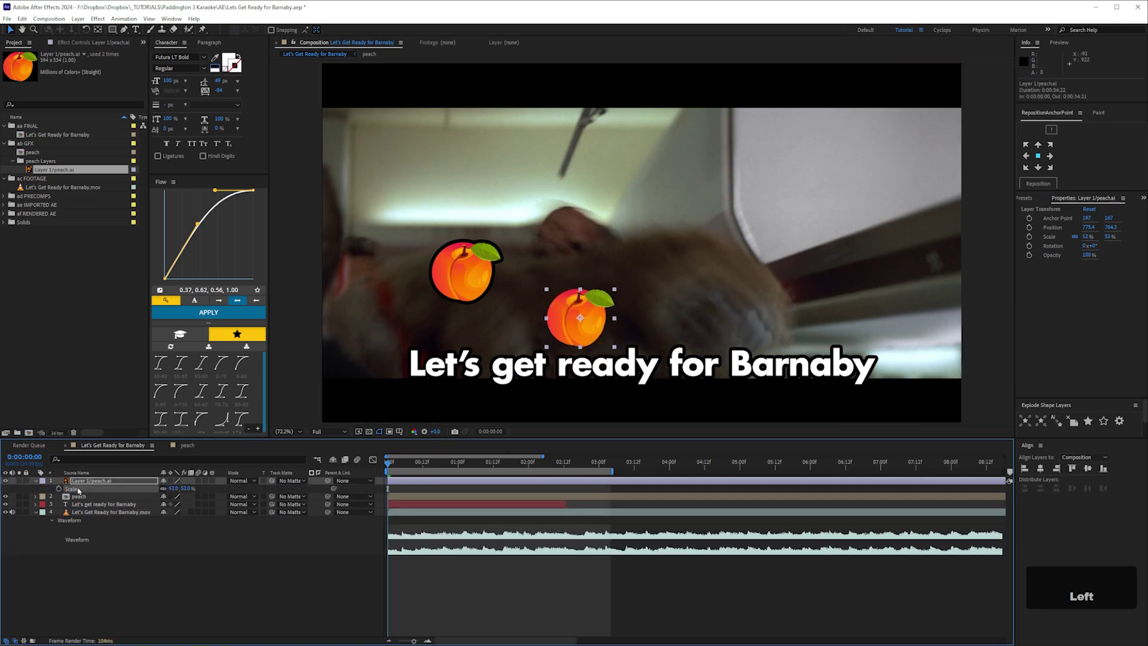
- Delete the extra Layer 1/peach.ai layer from the lyric composition and check the peach composition
key("Delete")
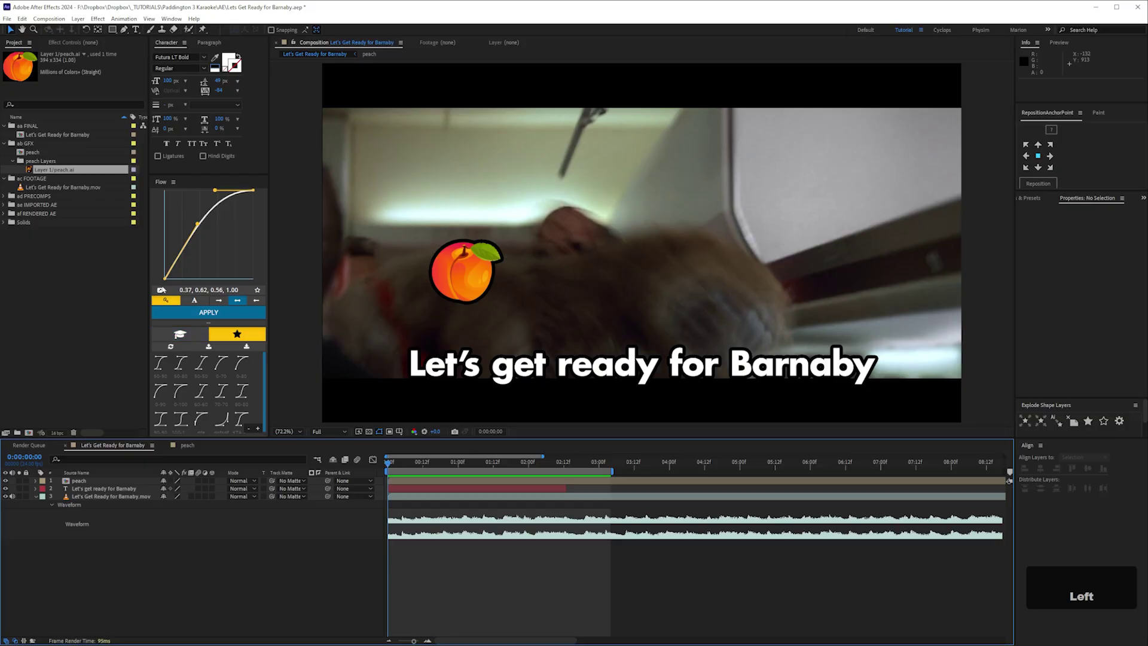
double_click(33, 151)
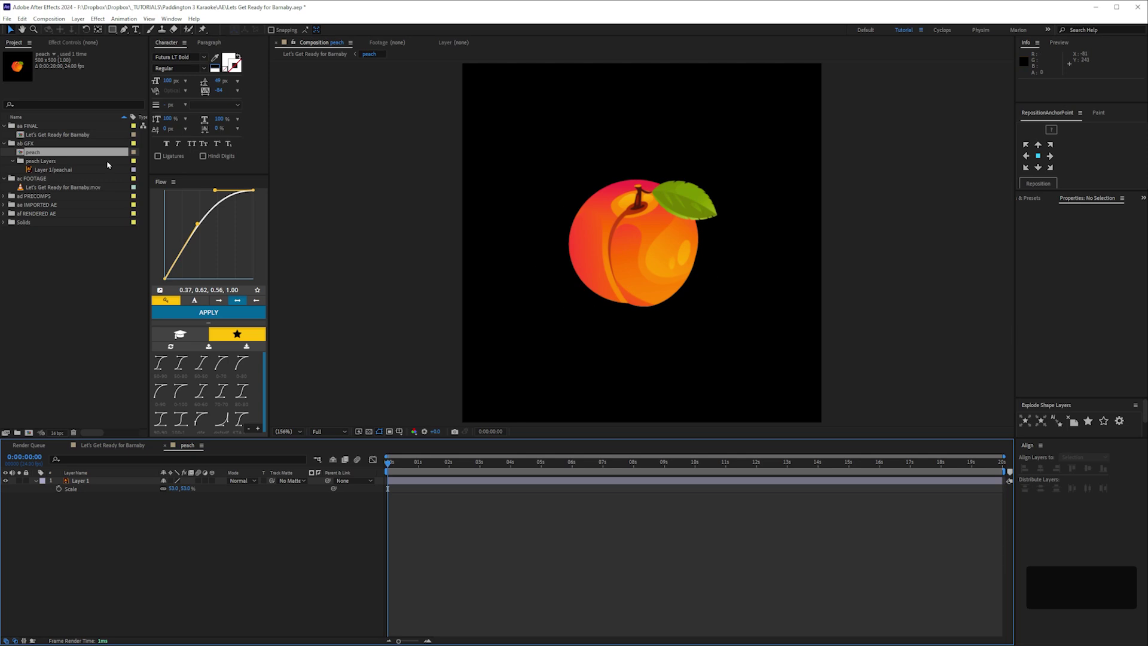
double_click(48, 135)
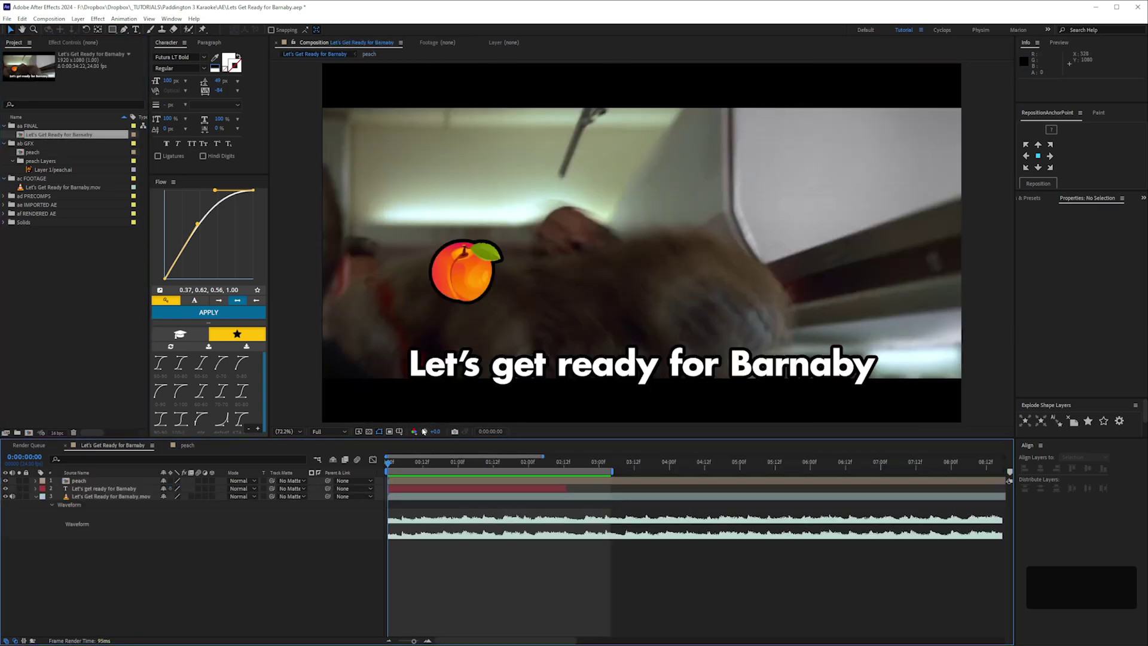
- Move the peach layer down closer above "Let's" and reveal its Position property and the lyric text's keyframed properties
left_click(84, 481)
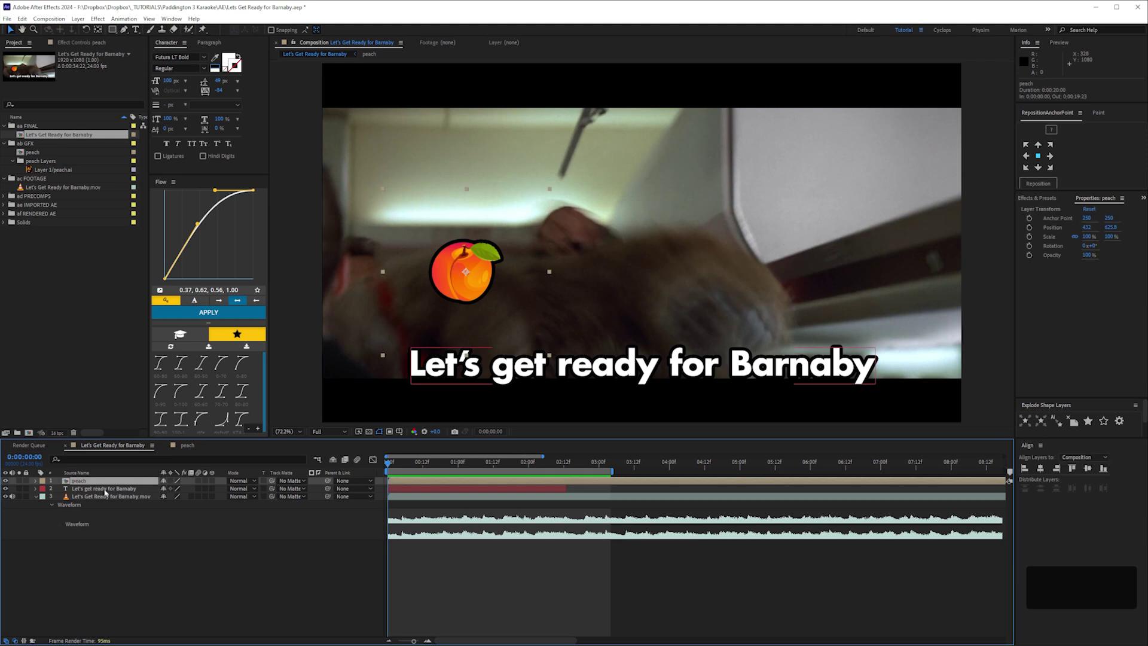
left_click_drag(476, 272, 459, 321)
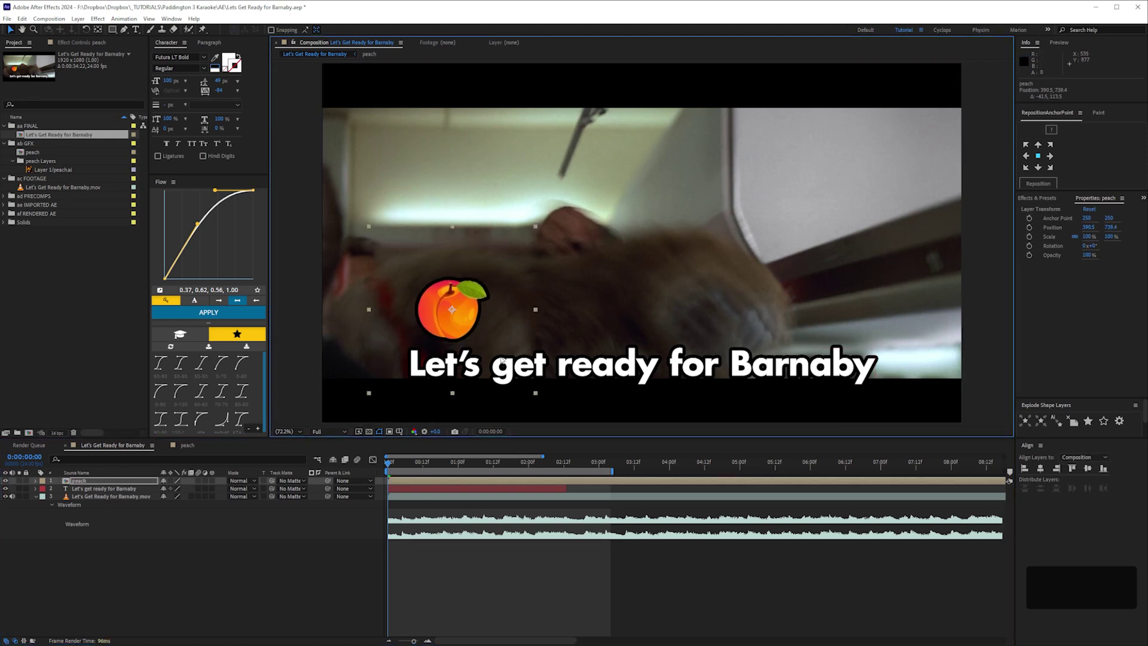
left_click(105, 482)
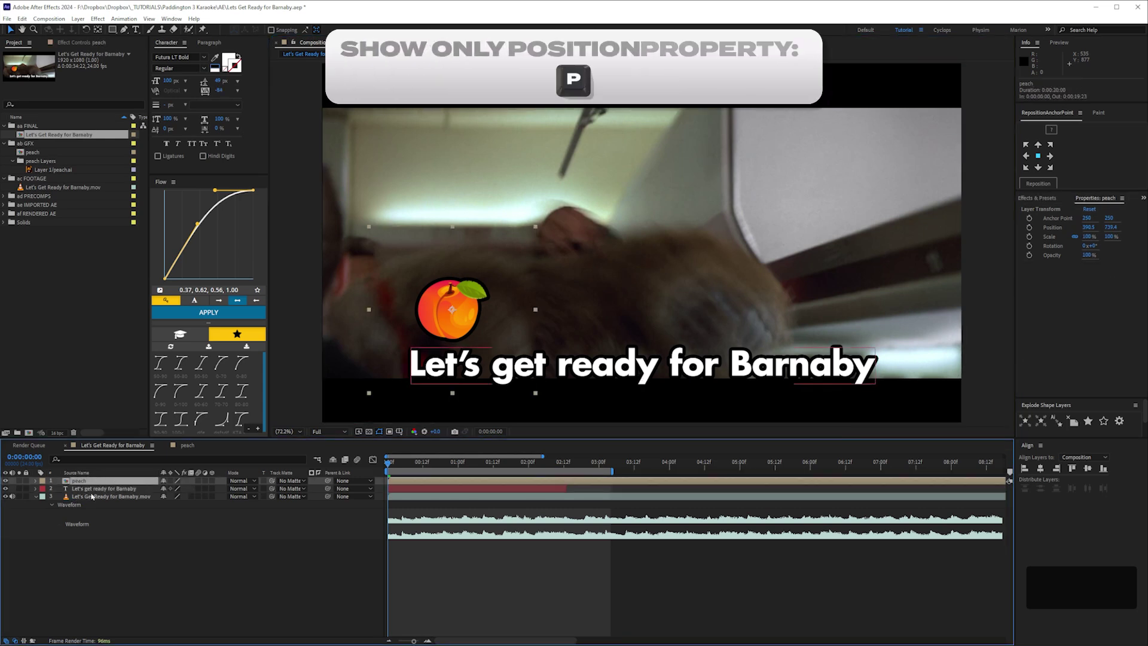
key("p")
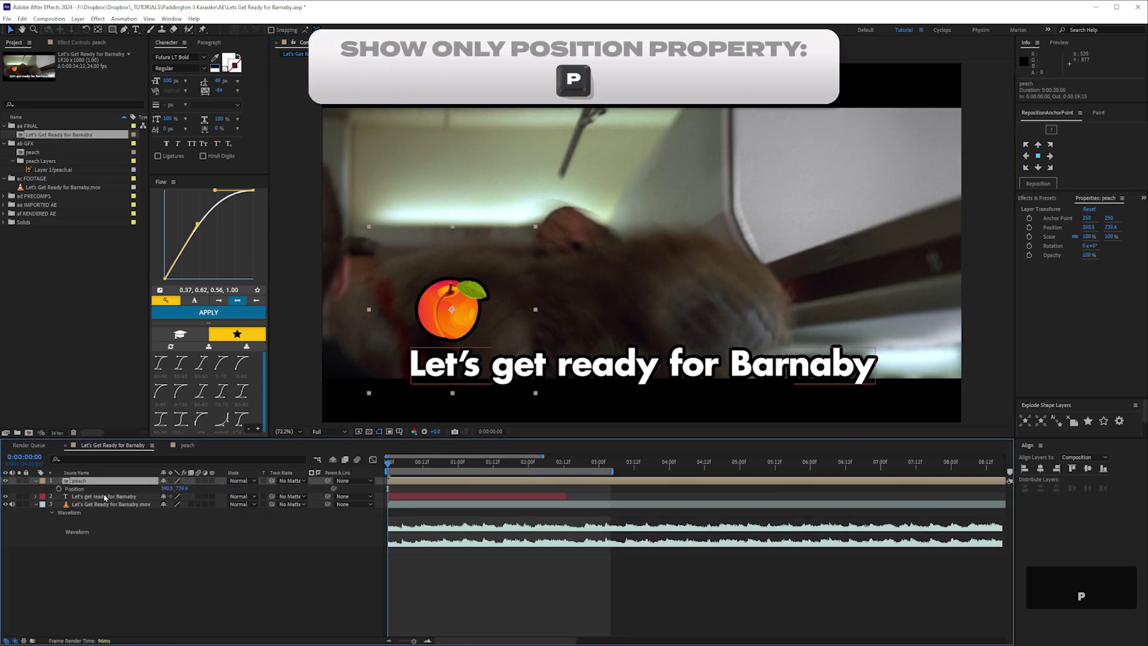
left_click(102, 499)
key("u")
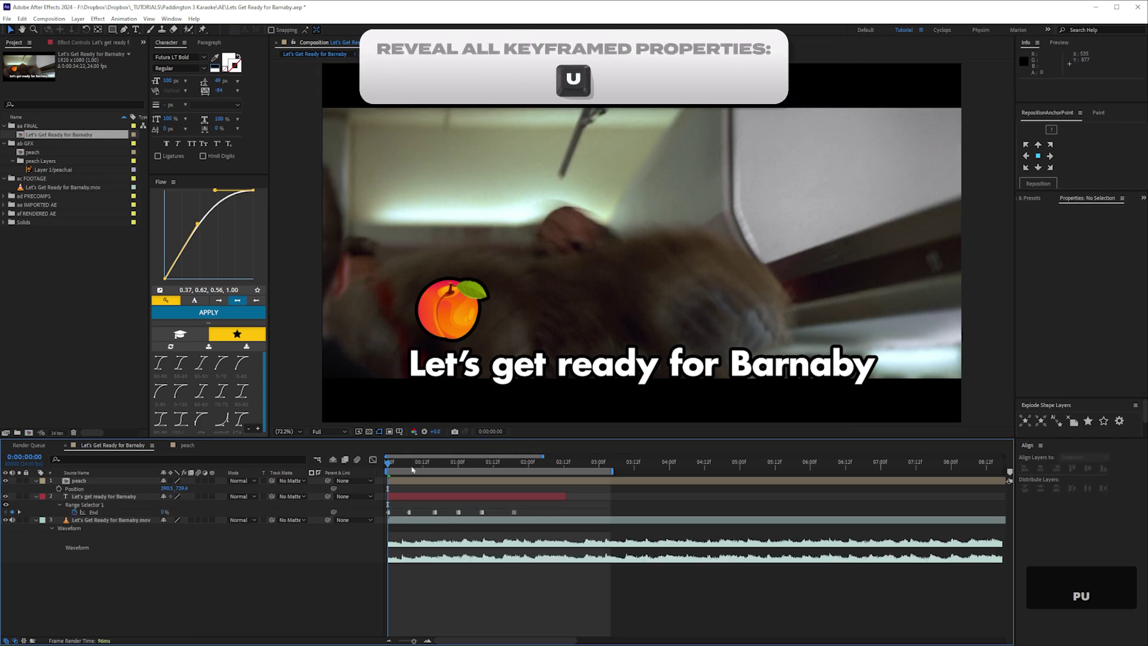
- Scale the artwork inside the peach composition to 36%
double_click(107, 479)
left_click(173, 488)
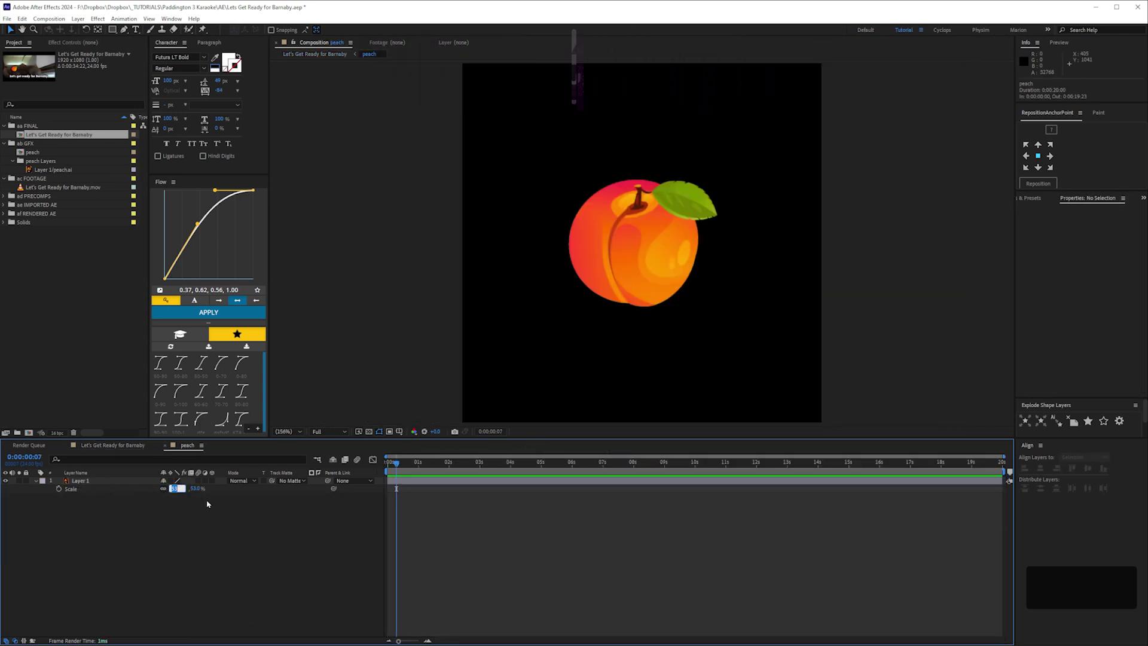
key("shift+Down")
key("Down")
key("Down")
key("Down")
key("Down")
key("Down")
key("Down")
key("Down")
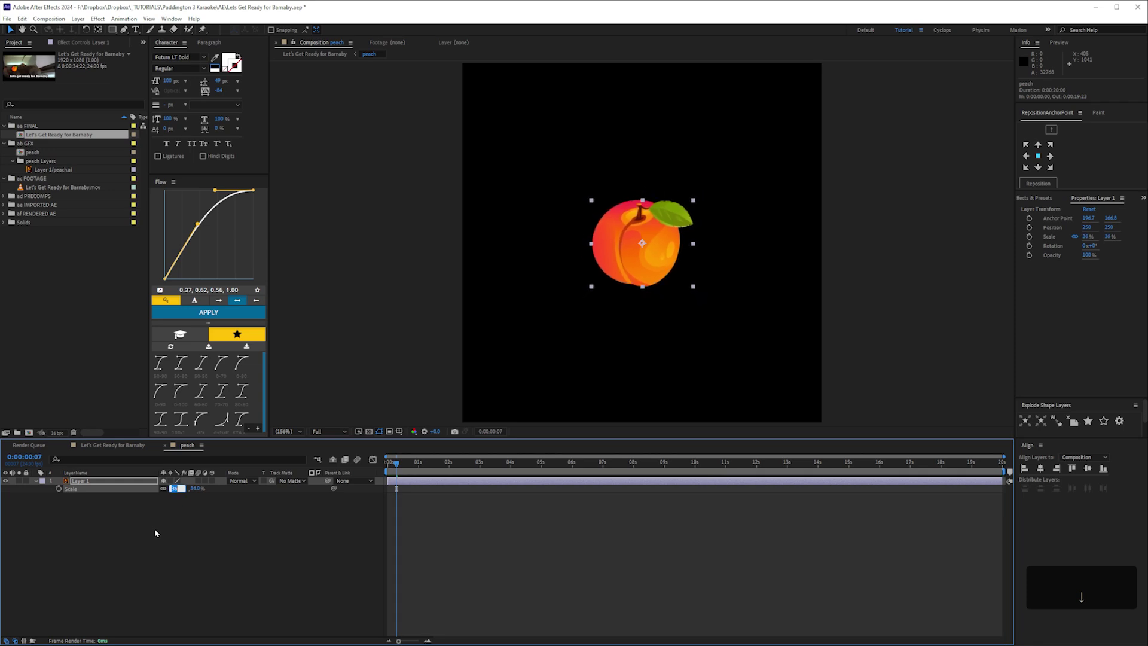
left_click(203, 571)
left_click(99, 490)
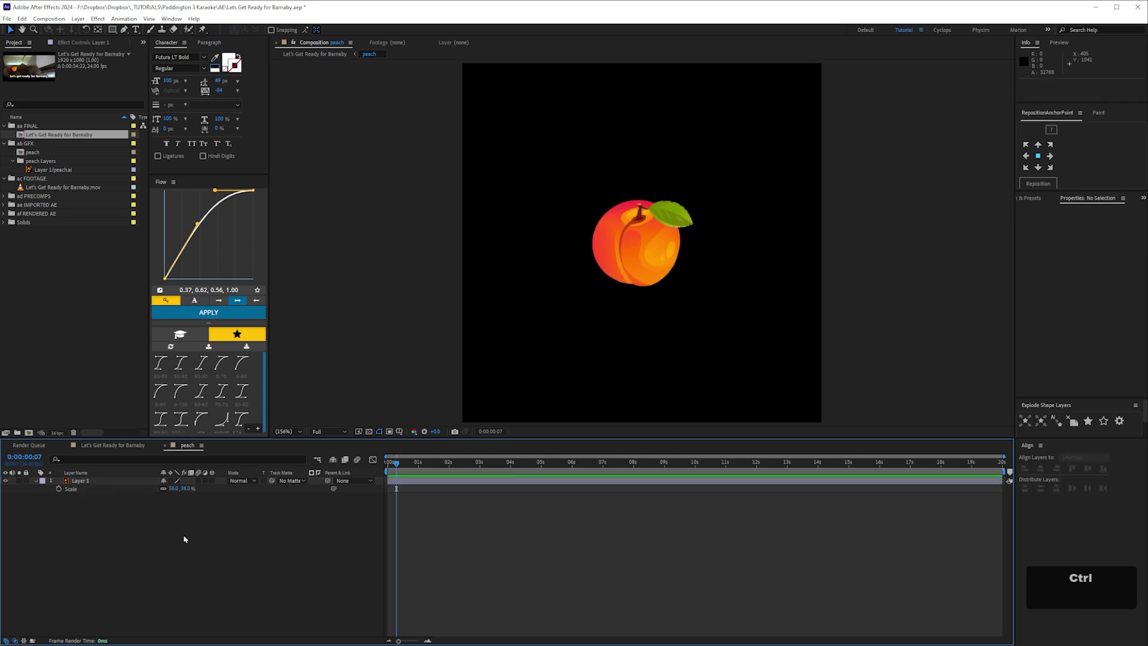
- Set the peach composition's width and height to 250 px each
key("ctrl+k")
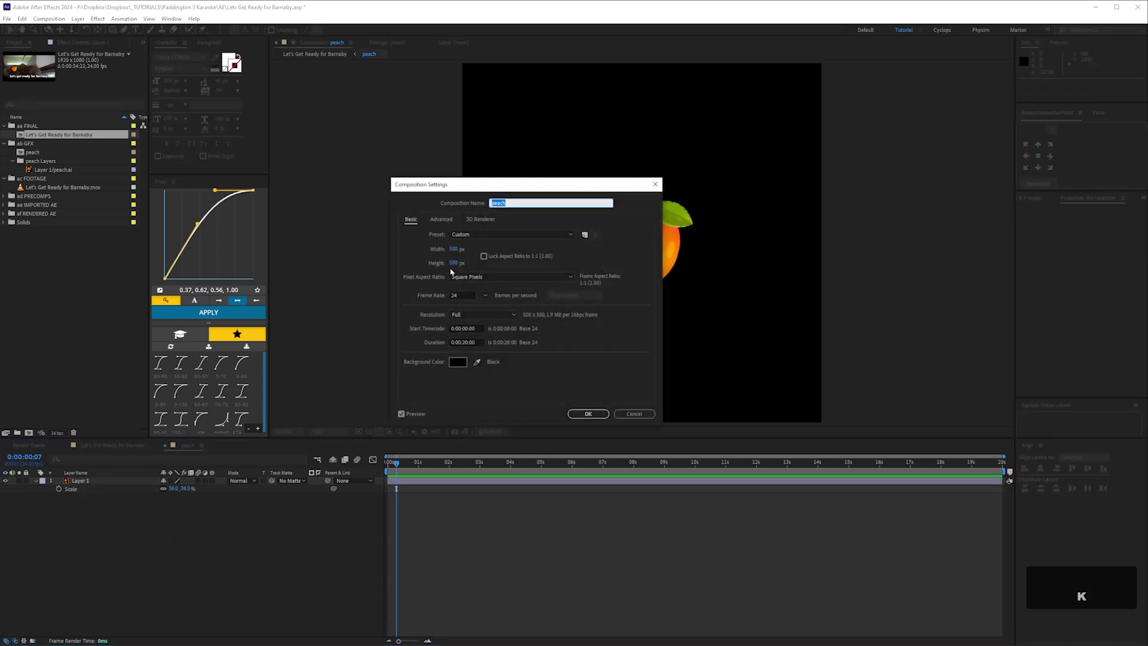
left_click(454, 249)
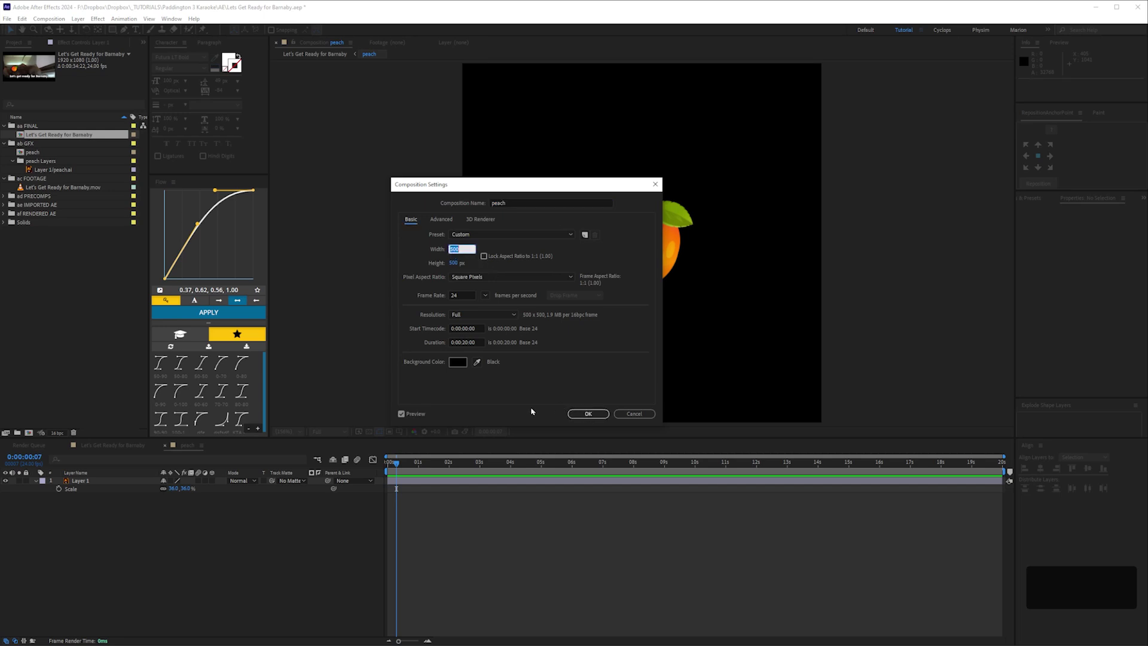
type("250")
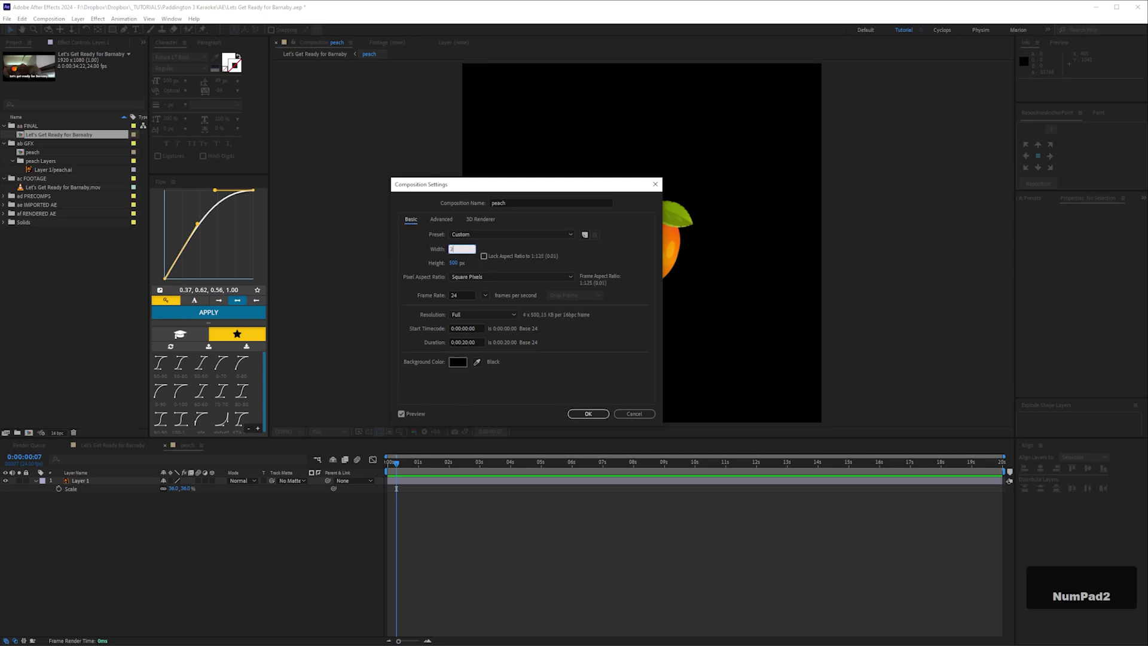
key("Tab")
type("25.")
type("0")
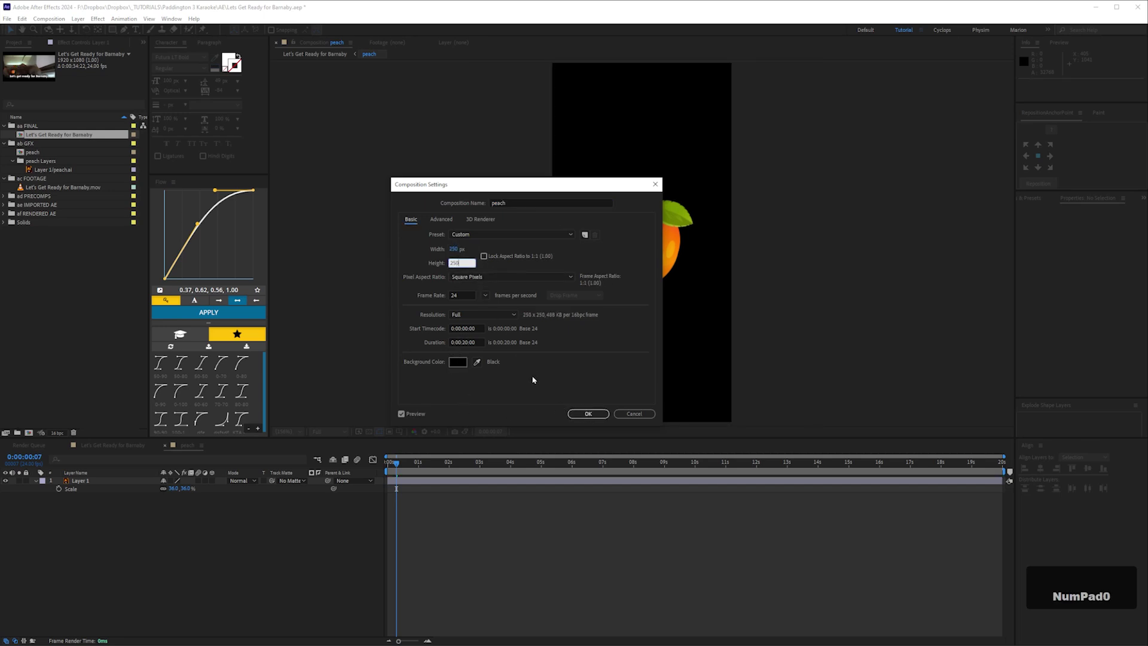
key("Return")
- In the lyric composition, place the peach just above "Let's" and separate its Position into X and Y dimensions
double_click(48, 136)
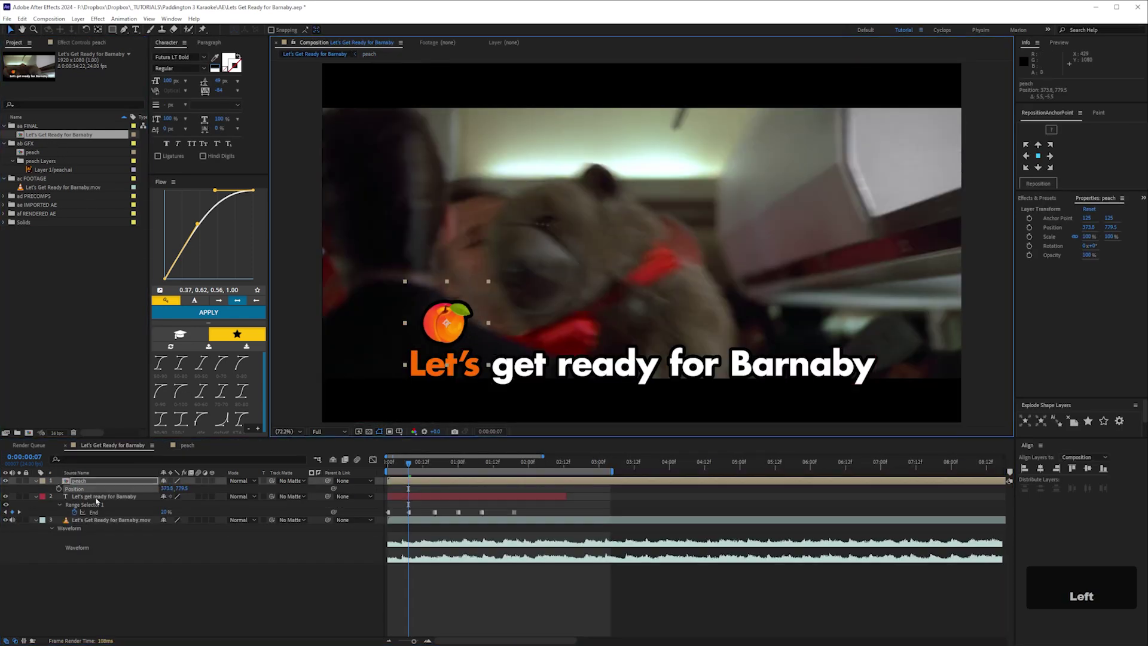
right_click(74, 490)
right_click(74, 490)
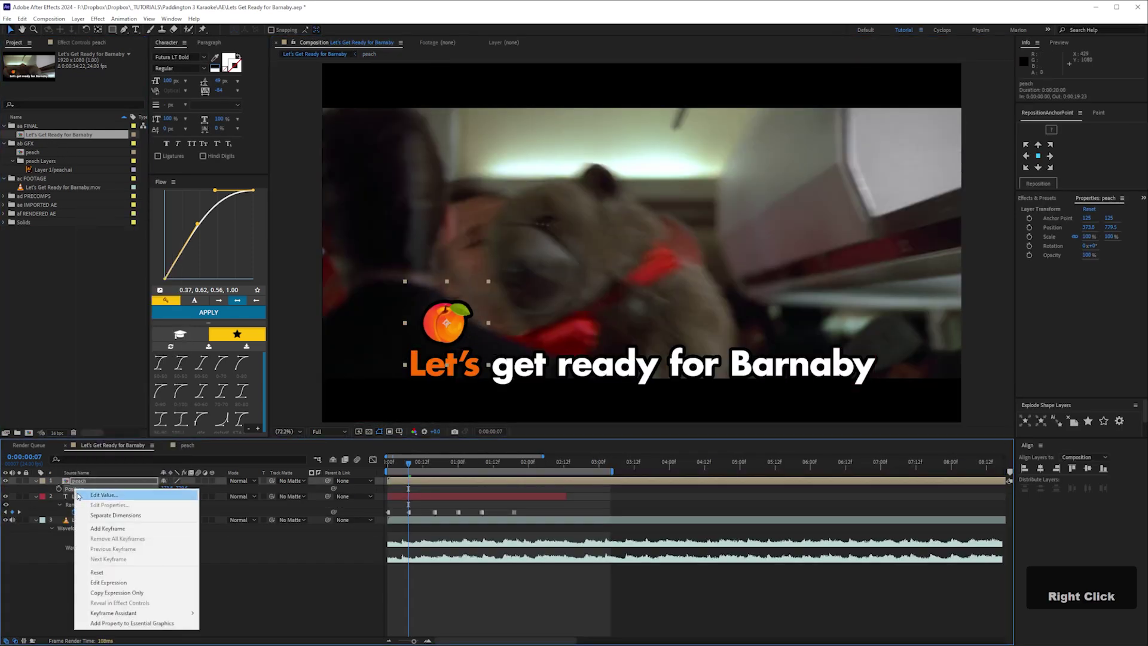
left_click(130, 515)
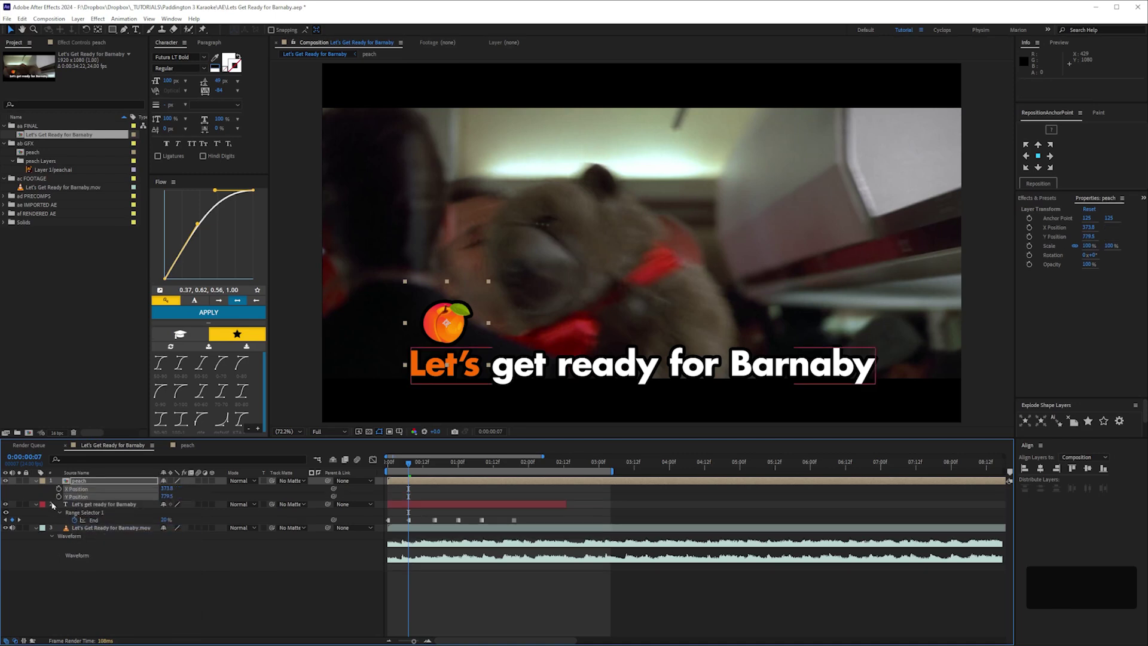
- Try changing the peach's X and Y Position values independently, then undo the test changes
left_click(177, 501)
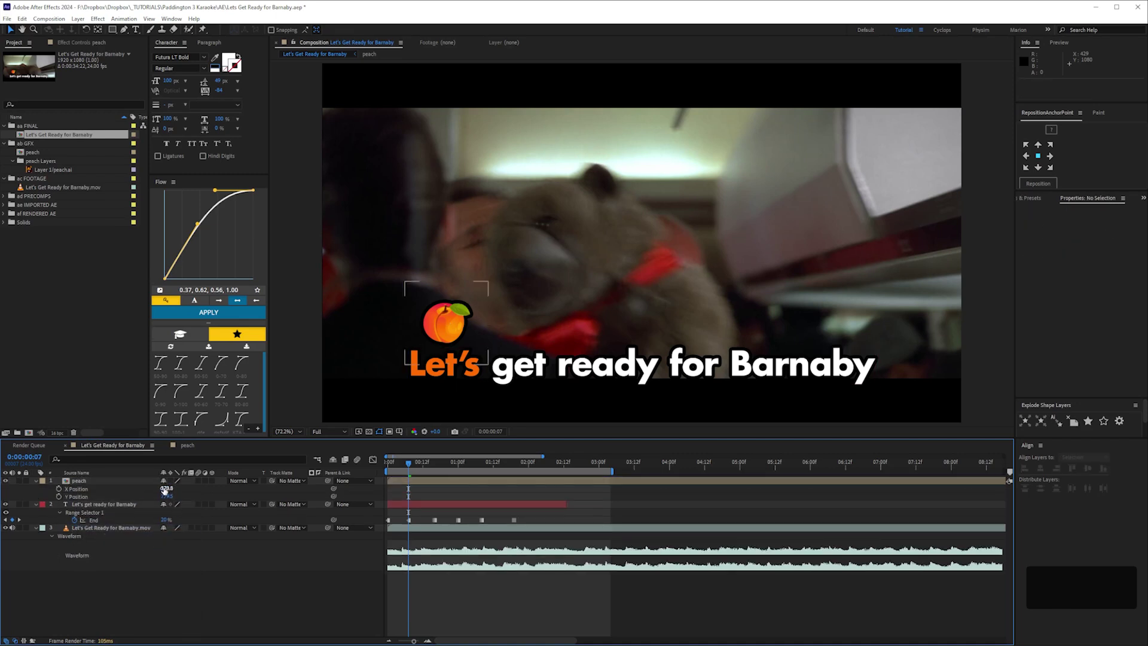
left_click_drag(165, 490, 246, 494)
key("ctrl+z")
key("ctrl+z")
key("ctrl+z")
key("ctrl+z")
key("ctrl+z")
key("ctrl+z")
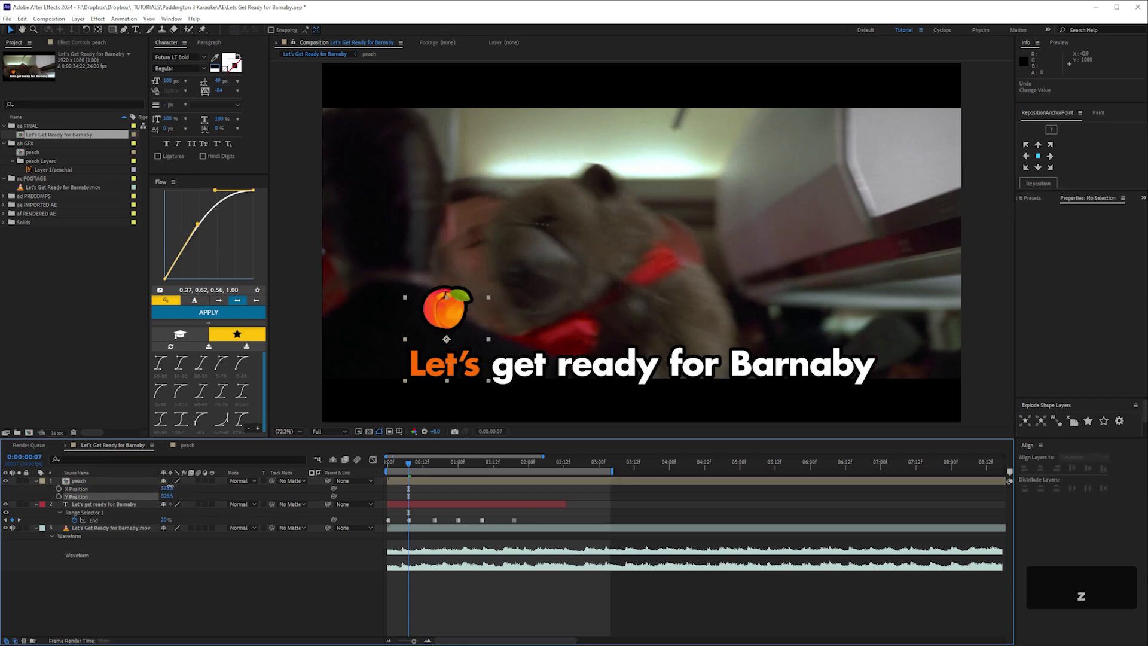
key("ctrl+shift+z")
key("ctrl+shift+z")
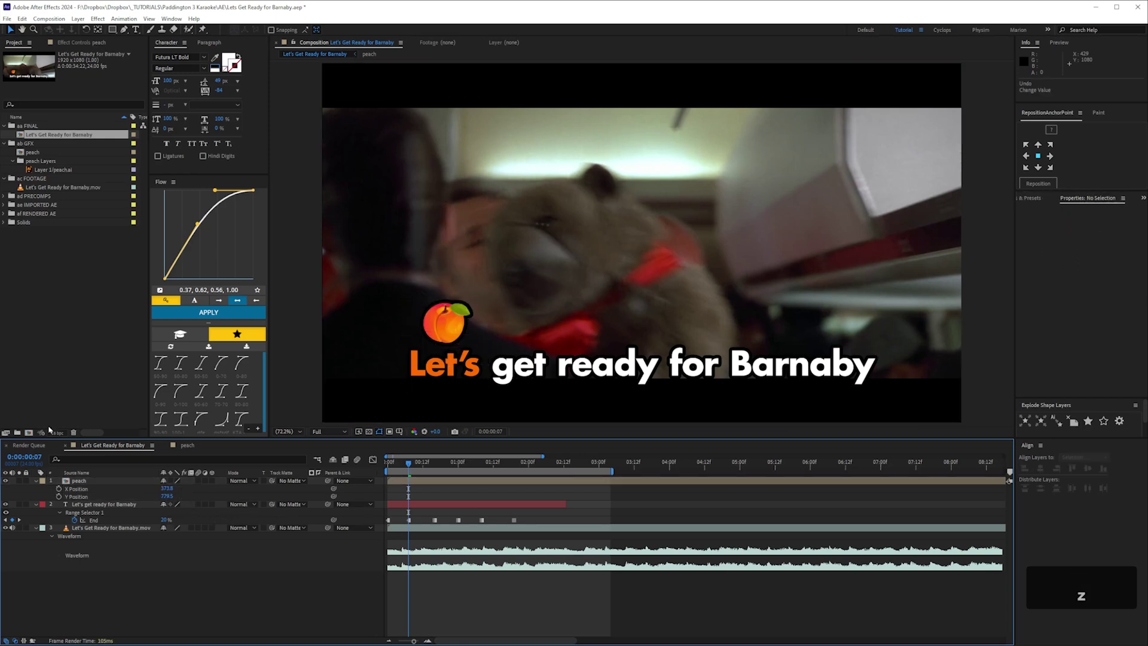
- Keyframe the peach's X and Y Position at 0:00:00:07, then set X Position to 608.8 above "get" at 0:00:00:16
left_click(67, 497)
left_click(75, 489, "shift")
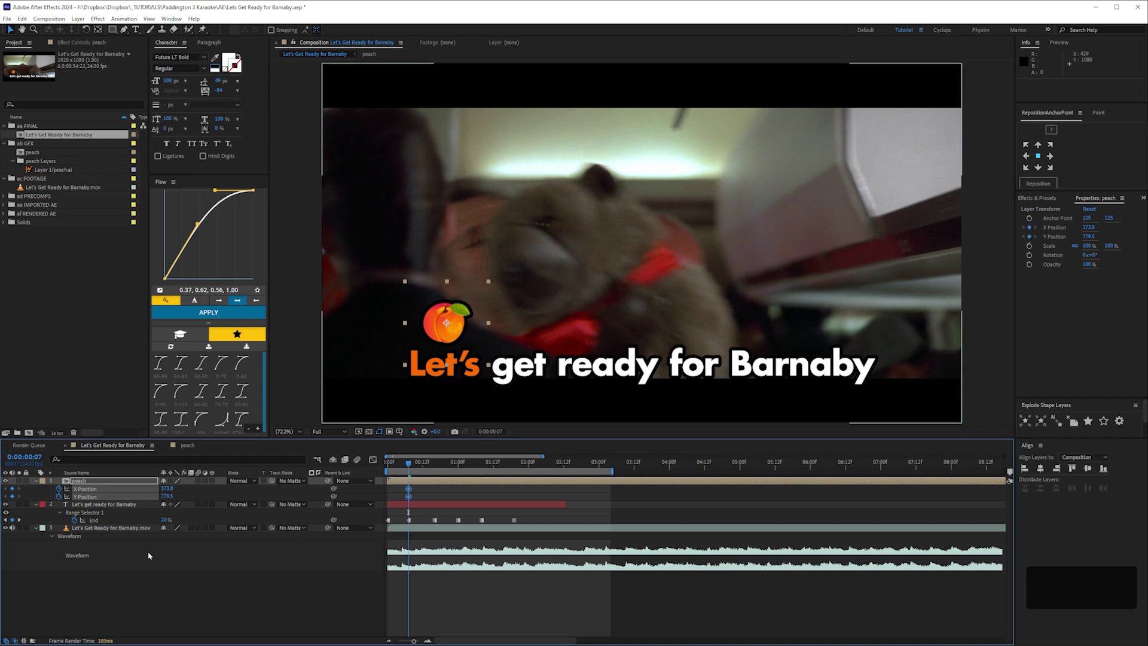
key("k")
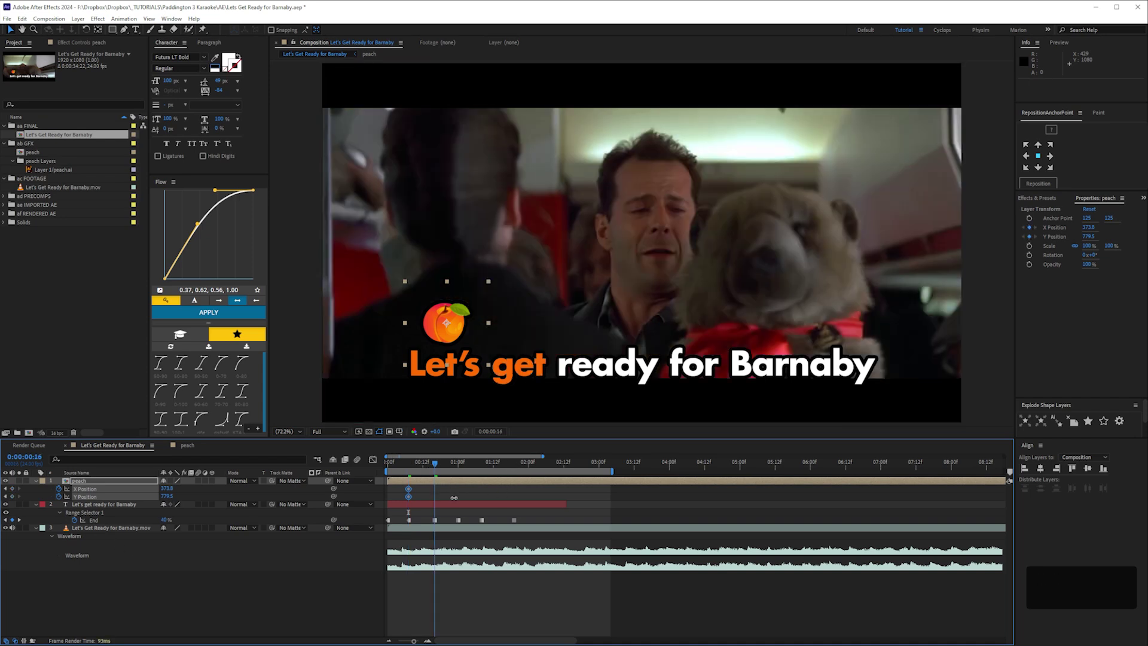
left_click(448, 519)
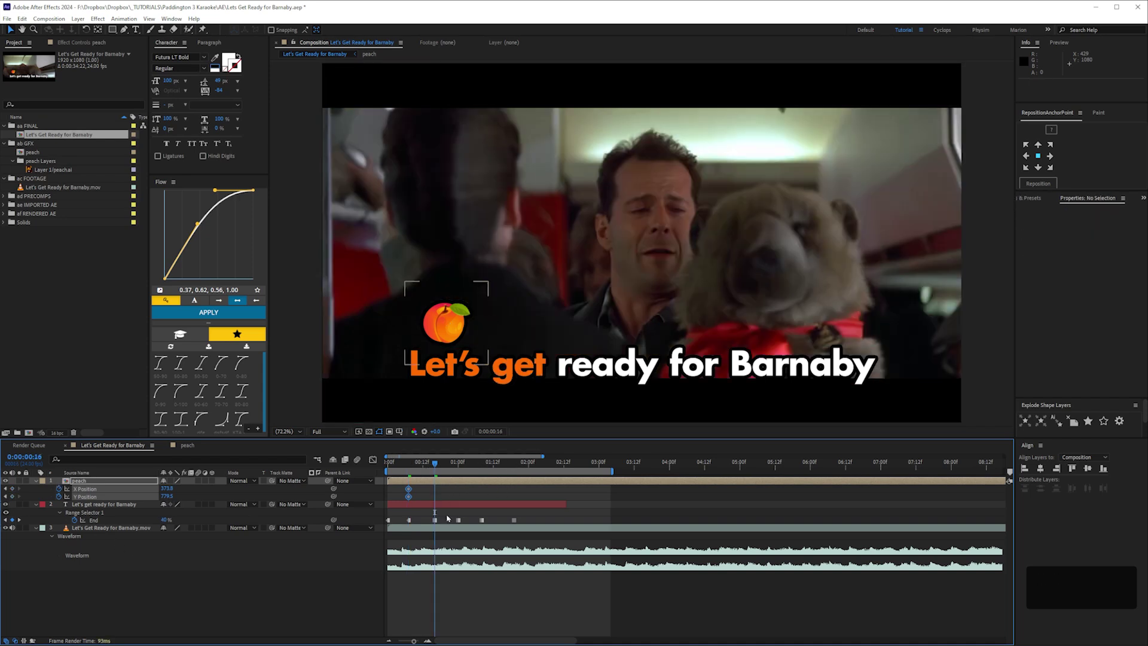
left_click_drag(167, 490, 272, 489)
key("Left")
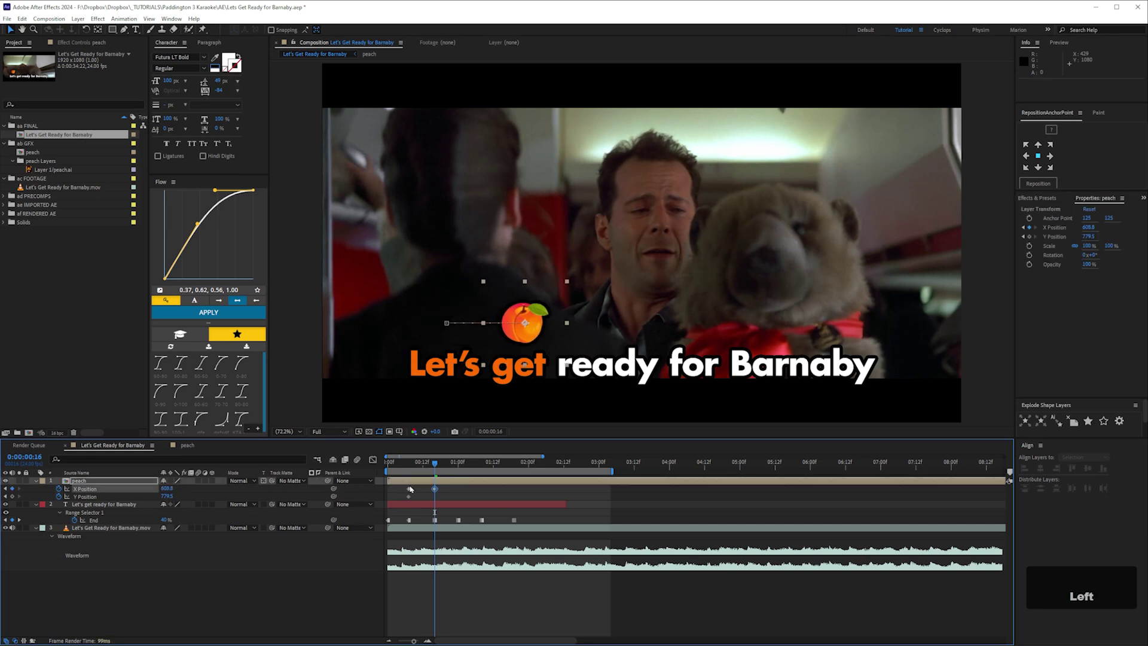
- Raise the peach to a Y Position of 607.5 at 0:00:00:12, between the words "Let's" and "get"
left_click(494, 518)
key("equal")
key("space")
left_click_drag(568, 492, 615, 491)
key("z")
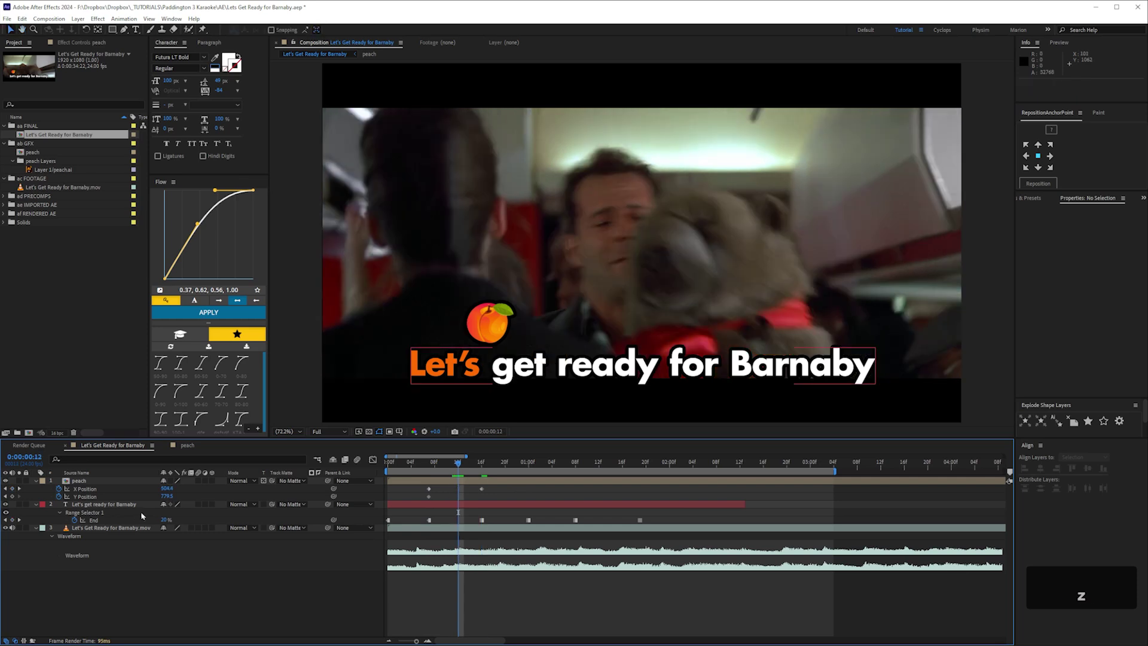
left_click_drag(165, 495, 88, 496)
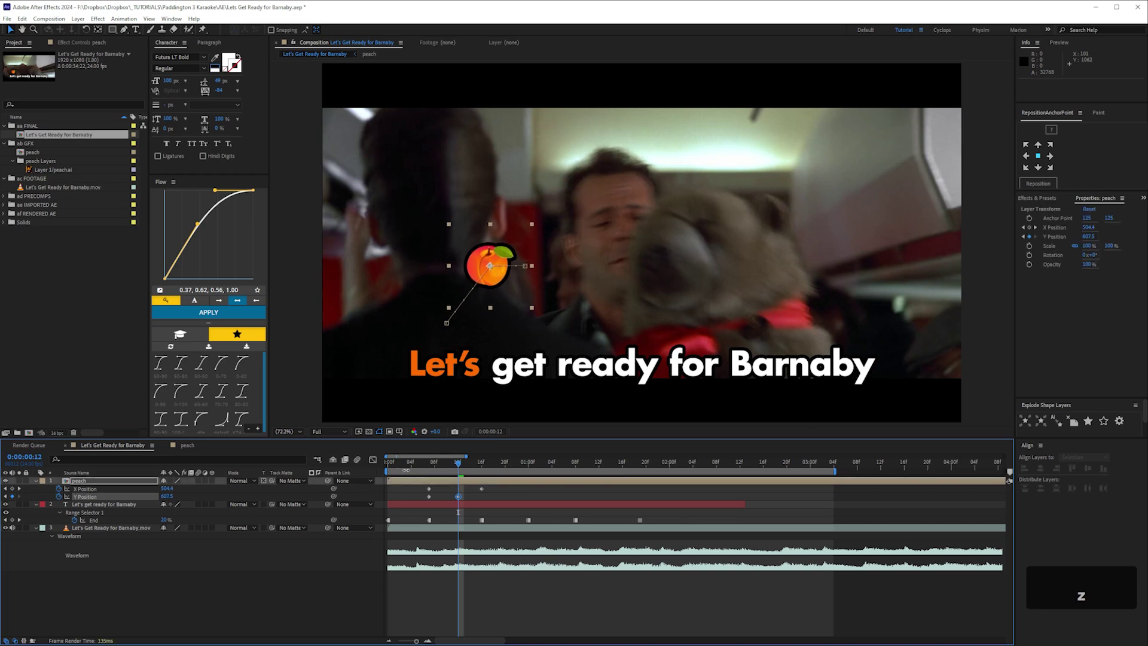
- Copy the peach's first Y Position keyframe to 0:00:00:16 and preview the bounce
left_click(481, 469, "shift")
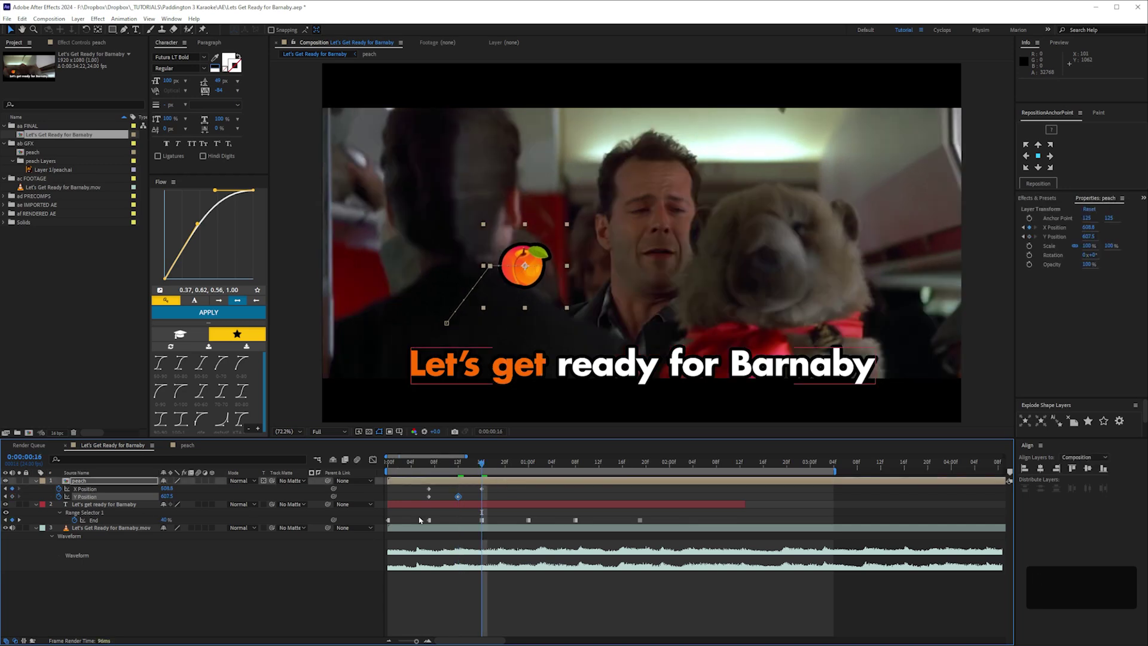
left_click(428, 496)
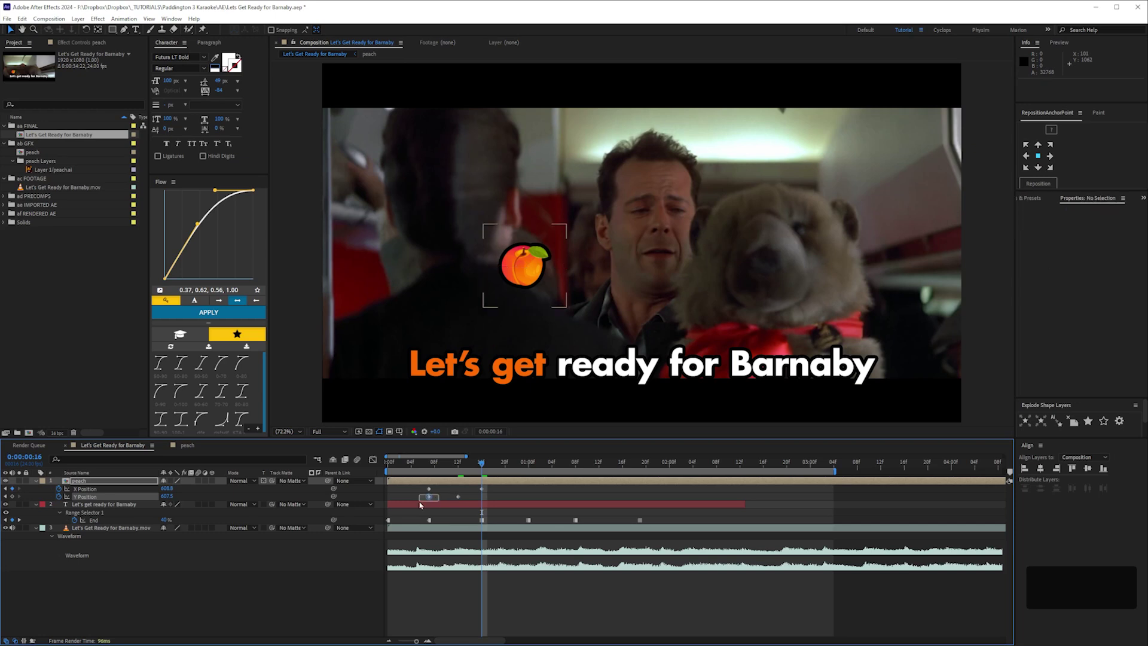
key("ctrl+c")
key("ctrl+v")
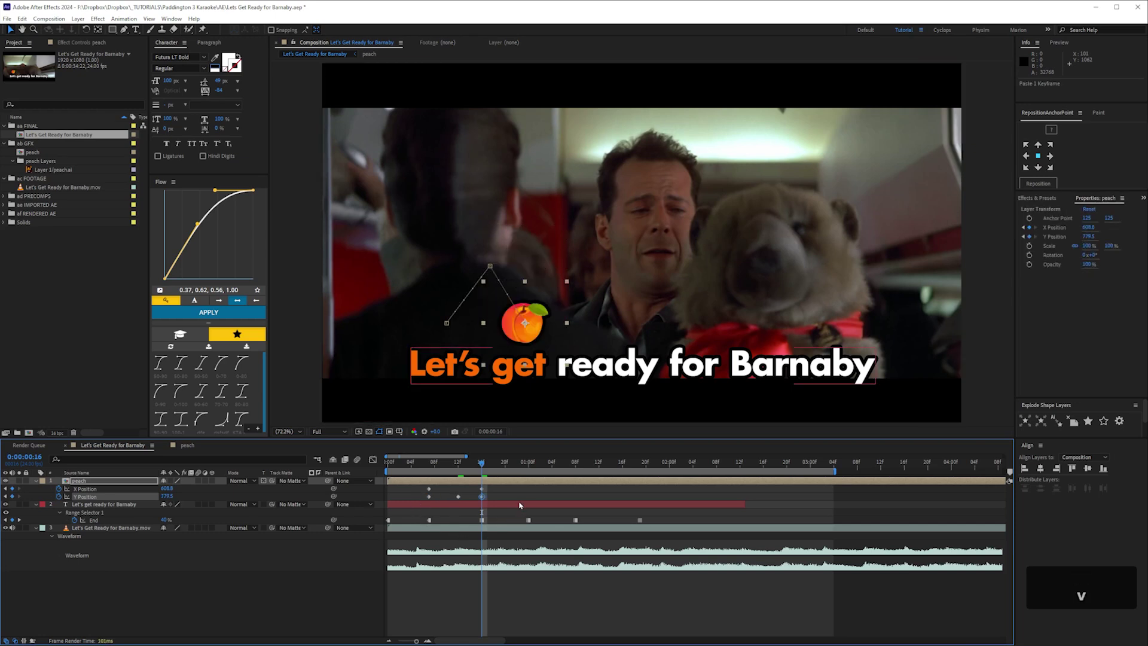
key("space")
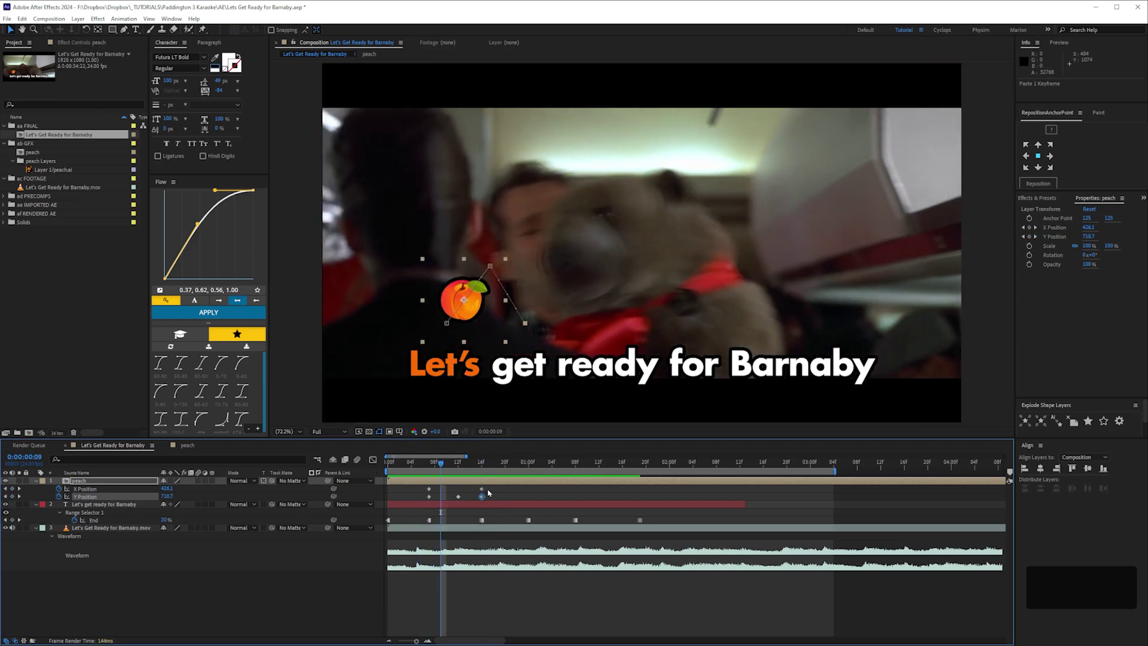
- Apply Easy Ease to all of the peach's X and Y Position keyframes
left_click_drag(497, 492, 426, 509)
key("F9")
left_click(516, 497)
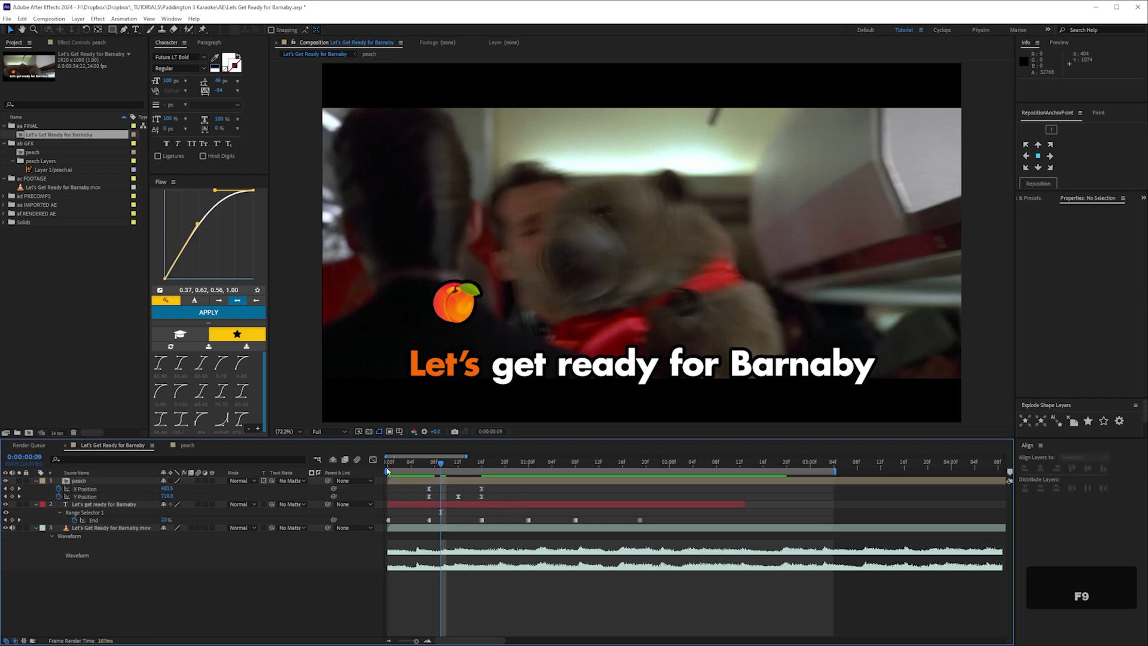
- Show the peach's Y Position keyframes in the Graph Editor as a value graph
left_click(458, 497)
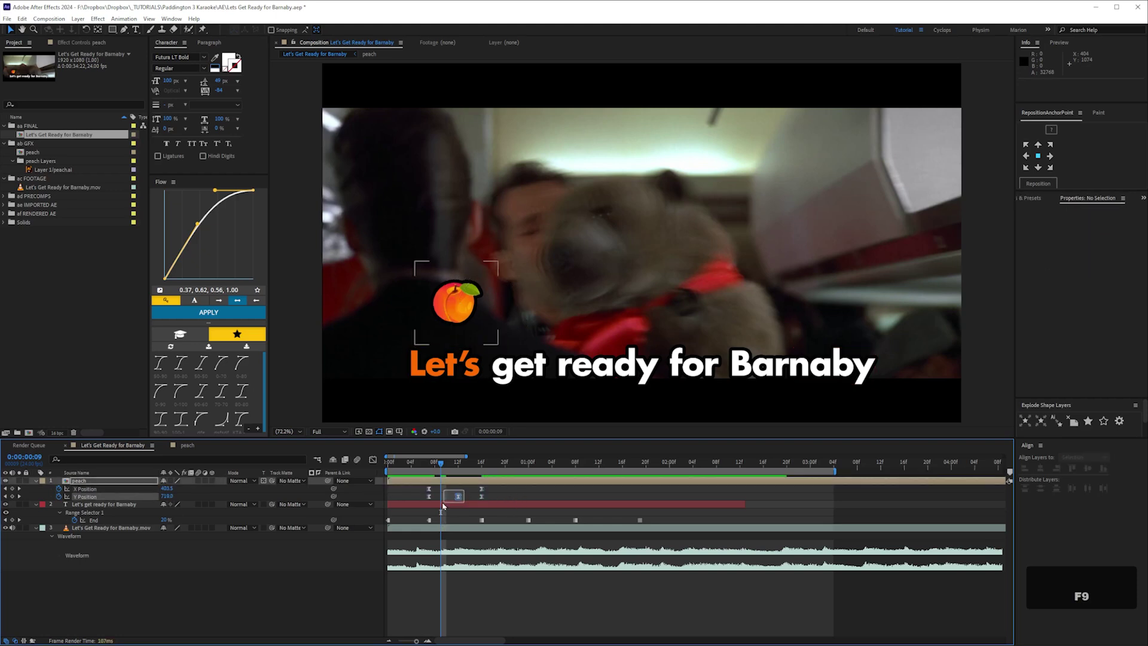
left_click(372, 461)
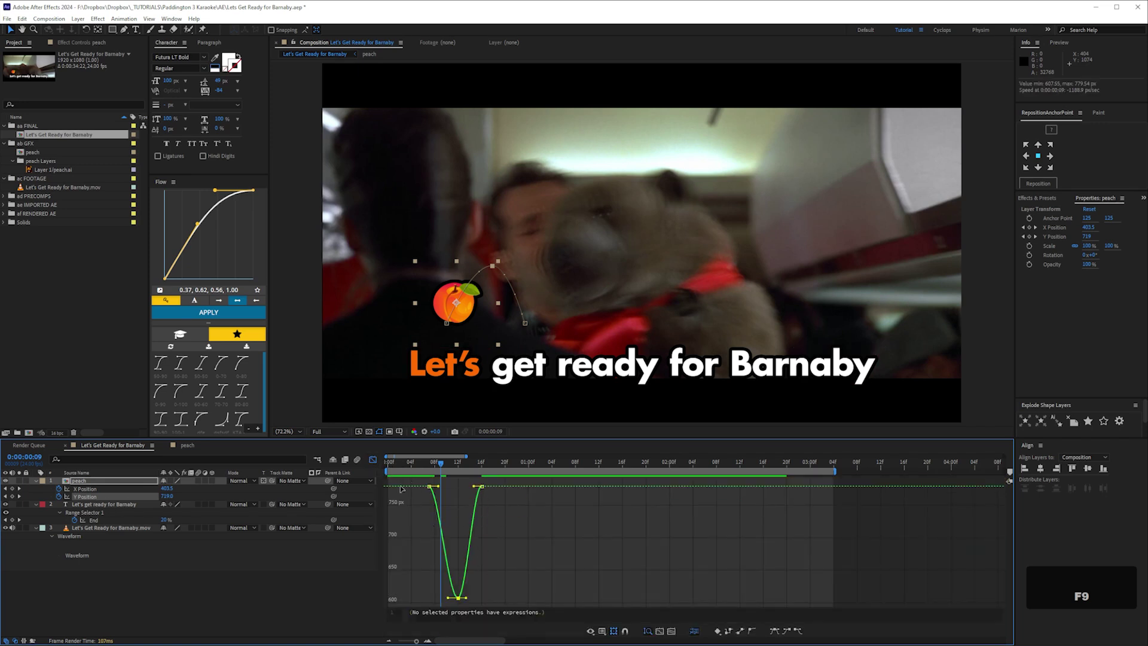
key("equal")
left_click_drag(501, 575, 519, 557)
key("equal")
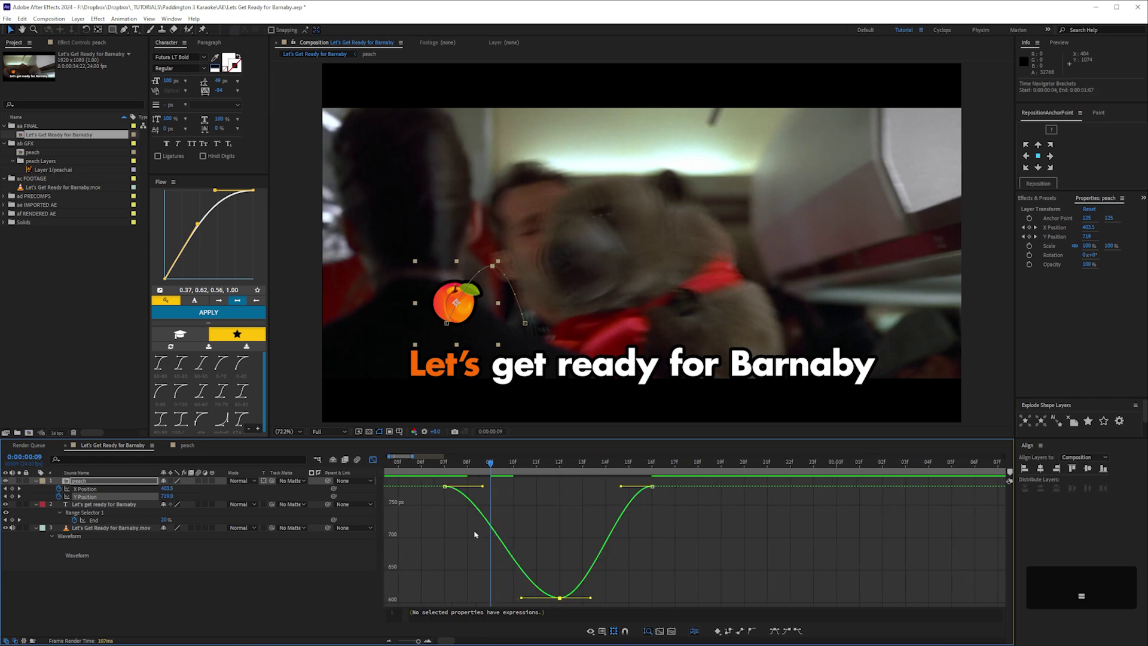
left_click(603, 631)
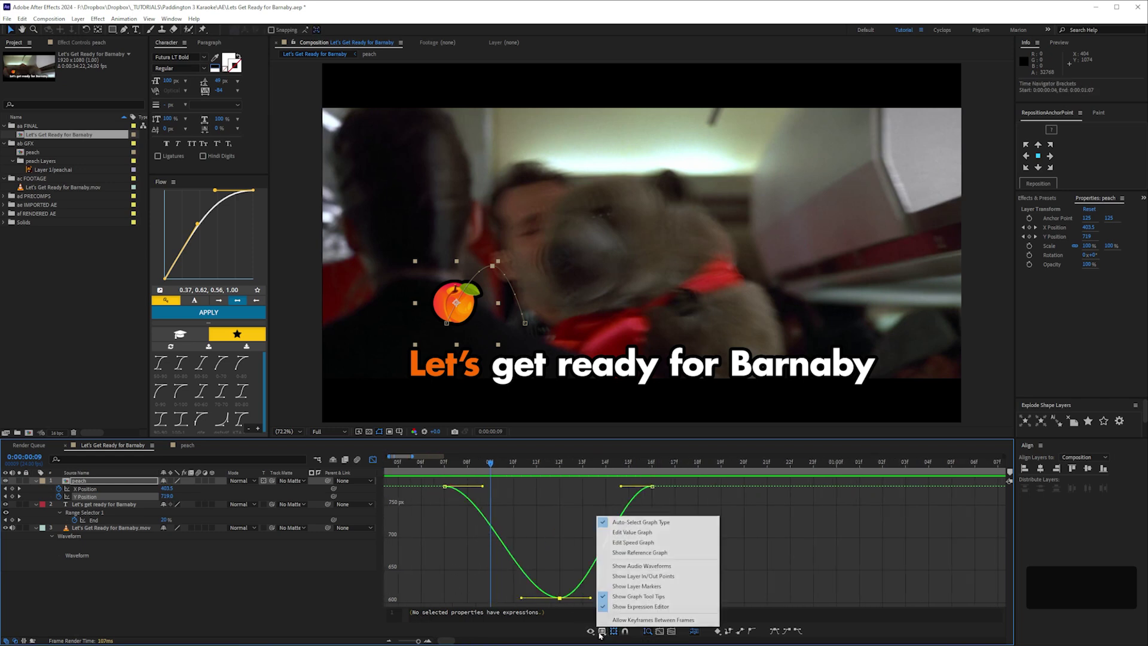
left_click(636, 536)
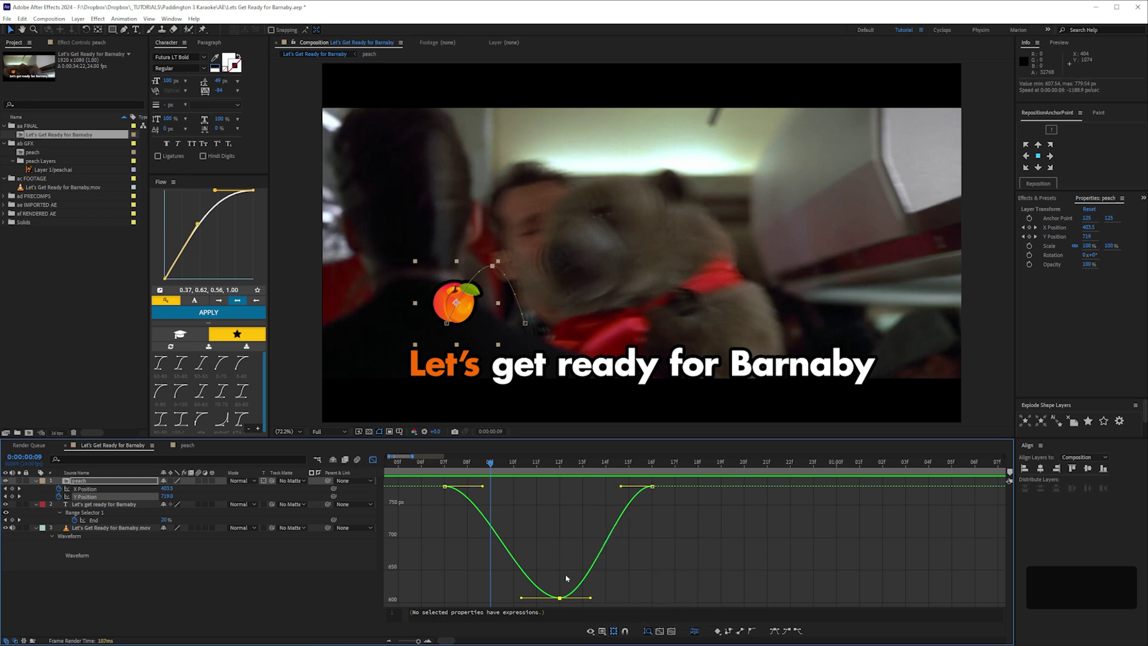
- Reshape the Y Position curve so the peach leaves and lands steeply and eases widely around the peak at 0:00:00:12
left_click_drag(482, 486, 467, 526)
left_click_drag(635, 479, 646, 515)
left_click_drag(577, 583, 465, 598)
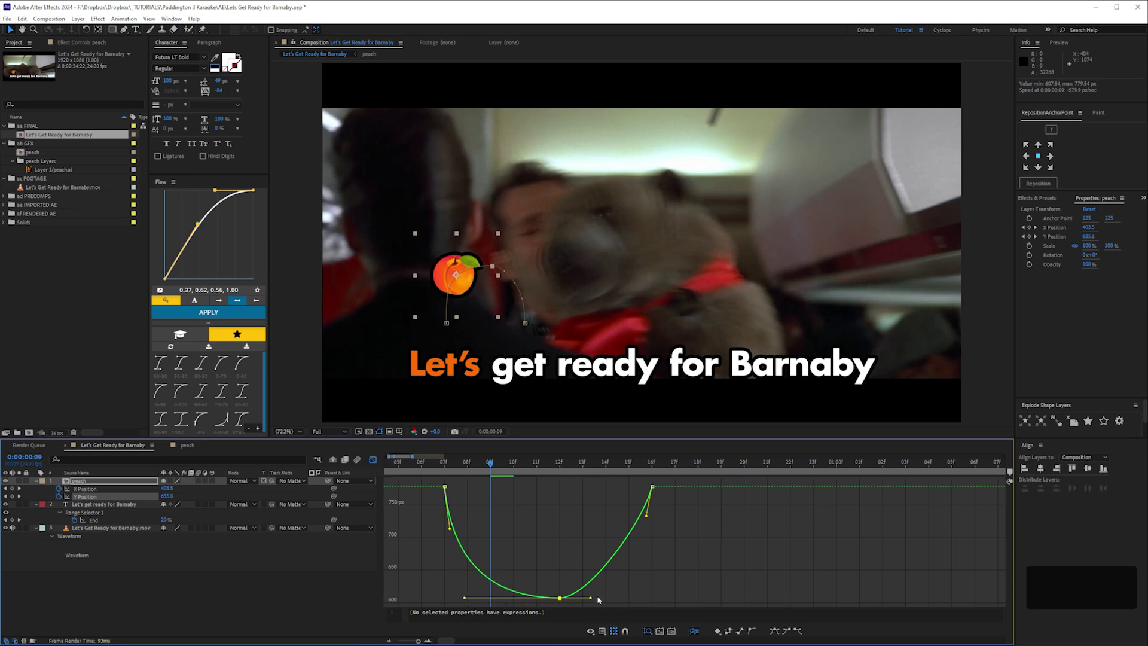
left_click_drag(592, 601, 629, 604)
left_click(373, 460)
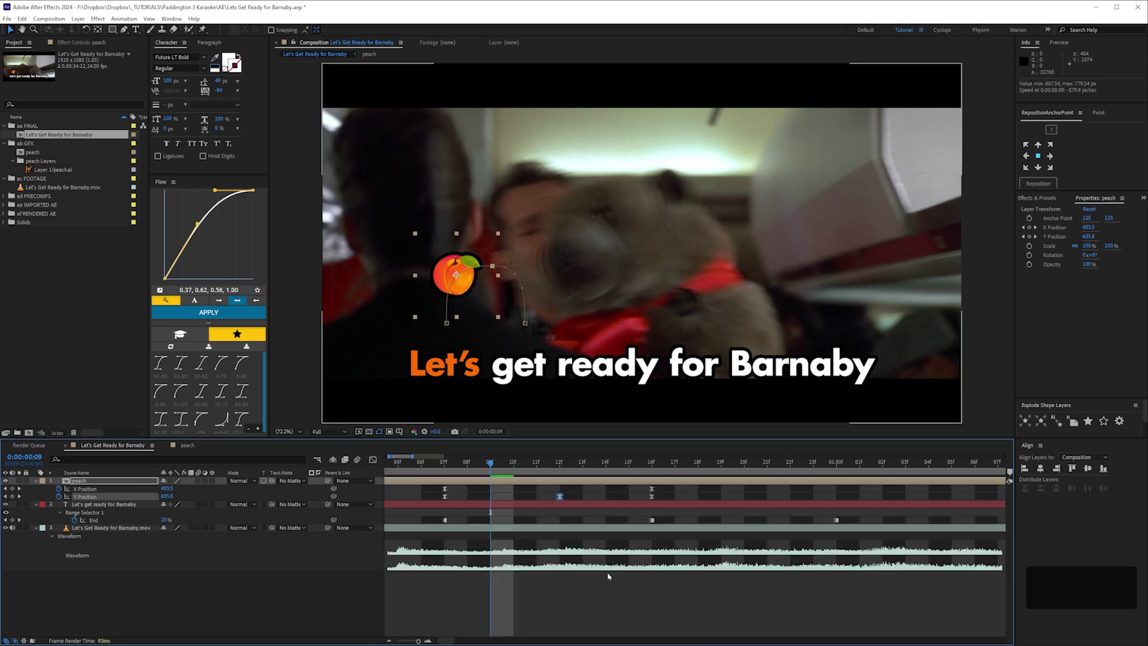
- Convert the peach's X Position keyframes at 0:00:00:07 and 0:00:00:16 back to linear
left_click(598, 609)
key("minus")
key("minus")
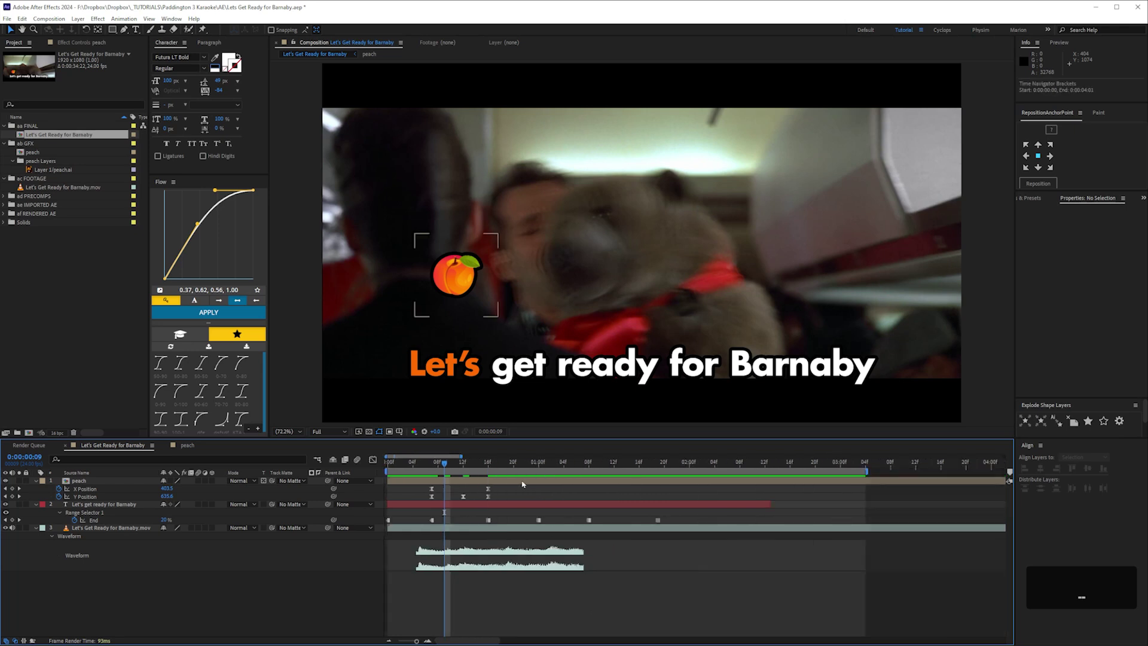
left_click(432, 489, "ctrl")
left_click(488, 491, "ctrl")
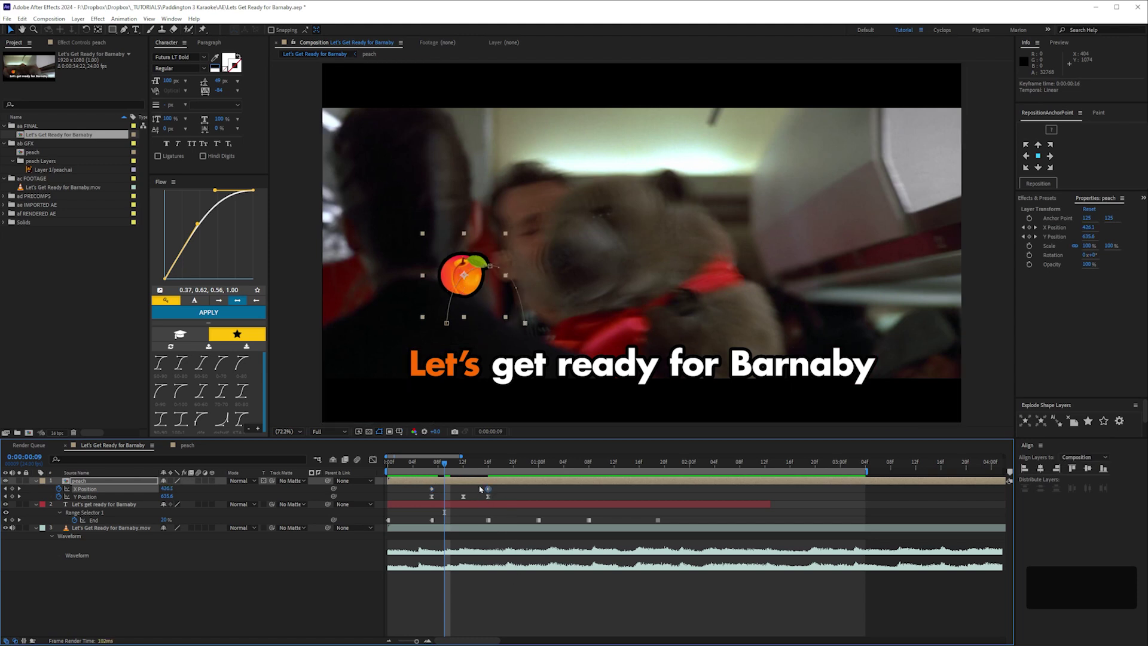
key("F2")
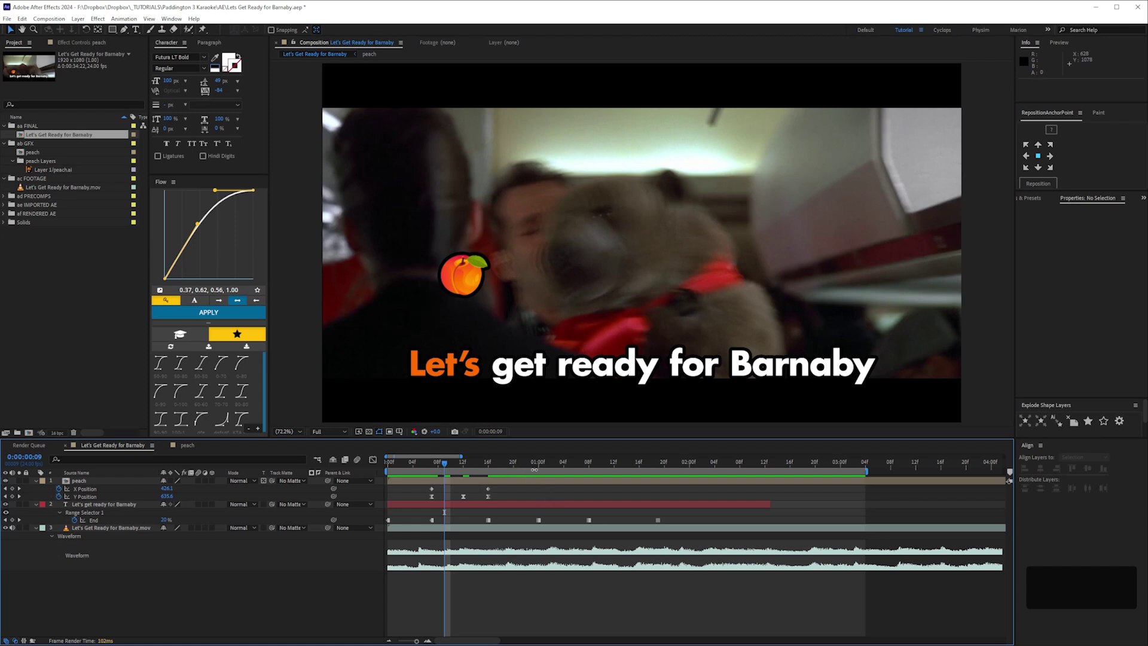
- Preview the bounce and extend the work area to end at 0:00:01:18
key("space")
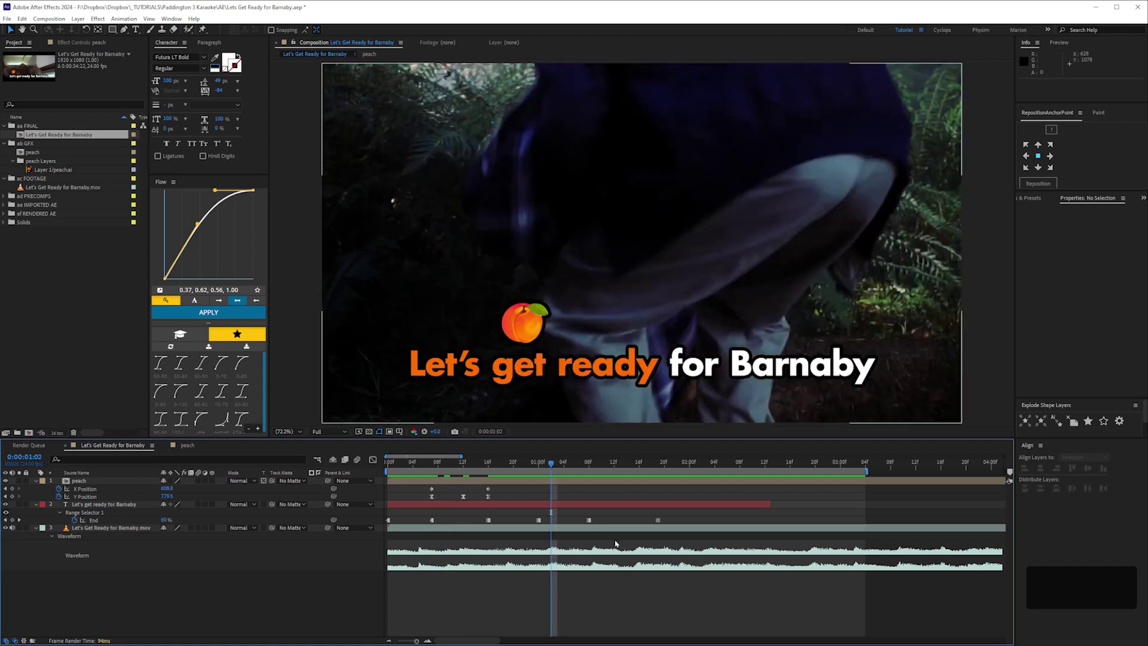
key("KP_0")
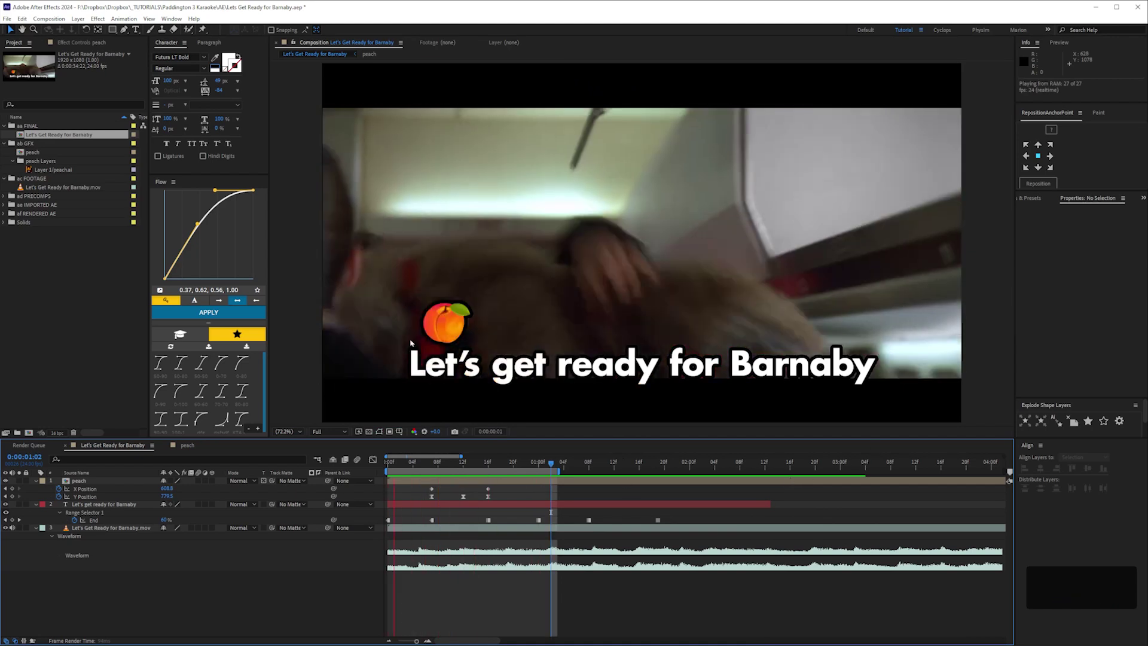
key("space")
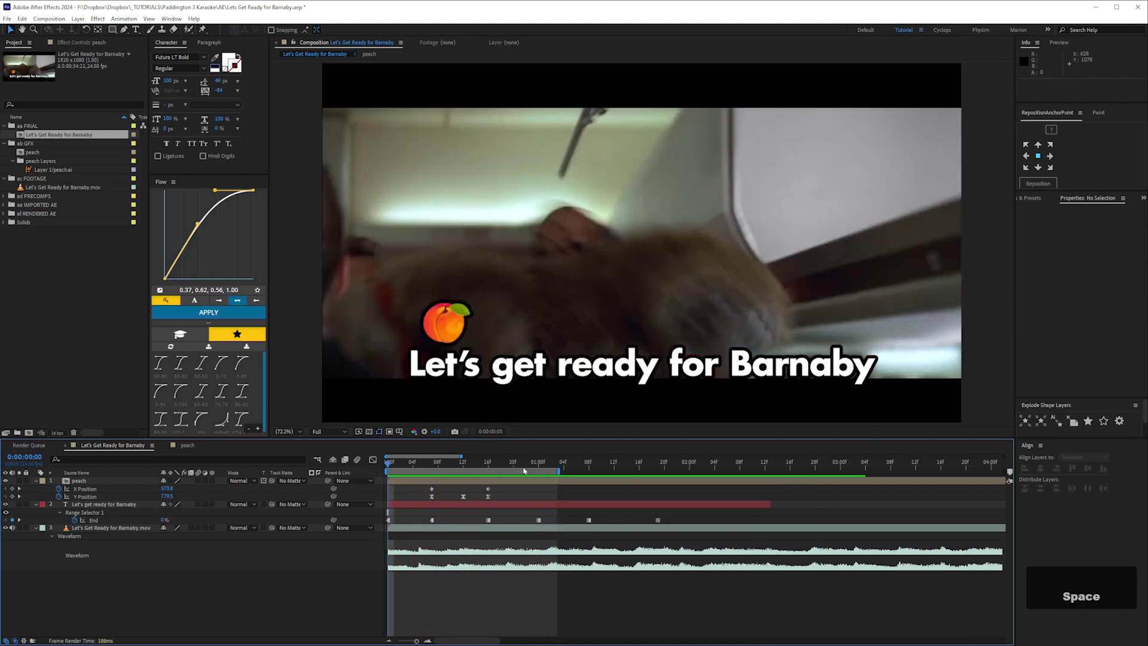
left_click_drag(562, 469, 660, 472)
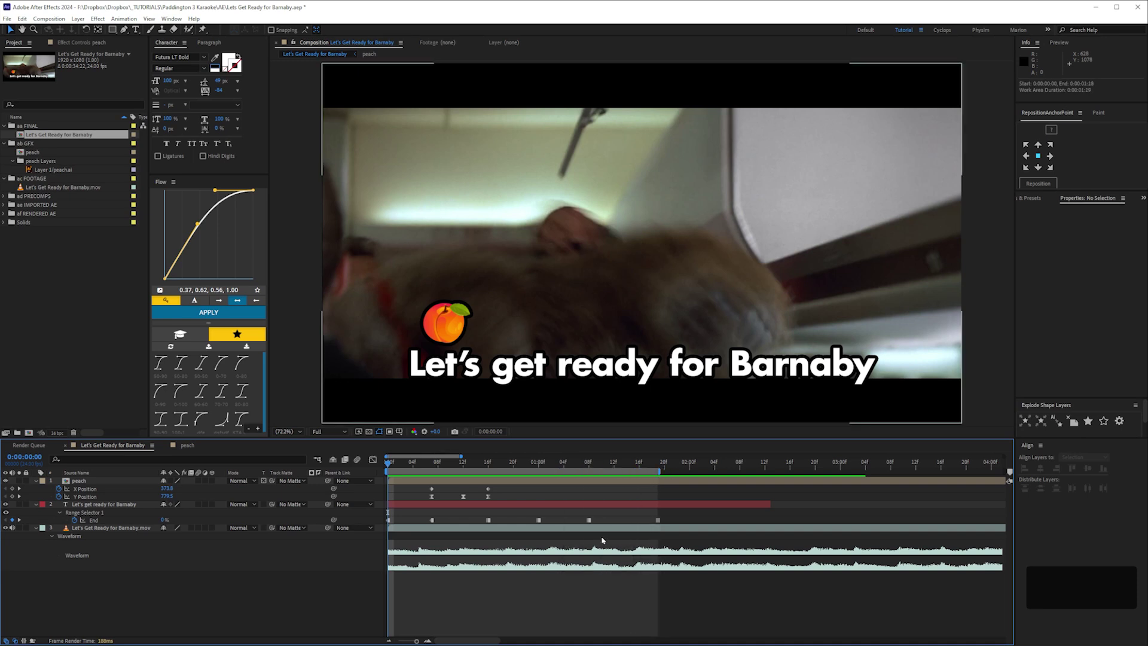
- Copy the peach's three Y Position bounce keyframes and paste them starting at 0:00:00:16
left_click_drag(503, 489, 428, 503)
left_click(488, 466, "shift")
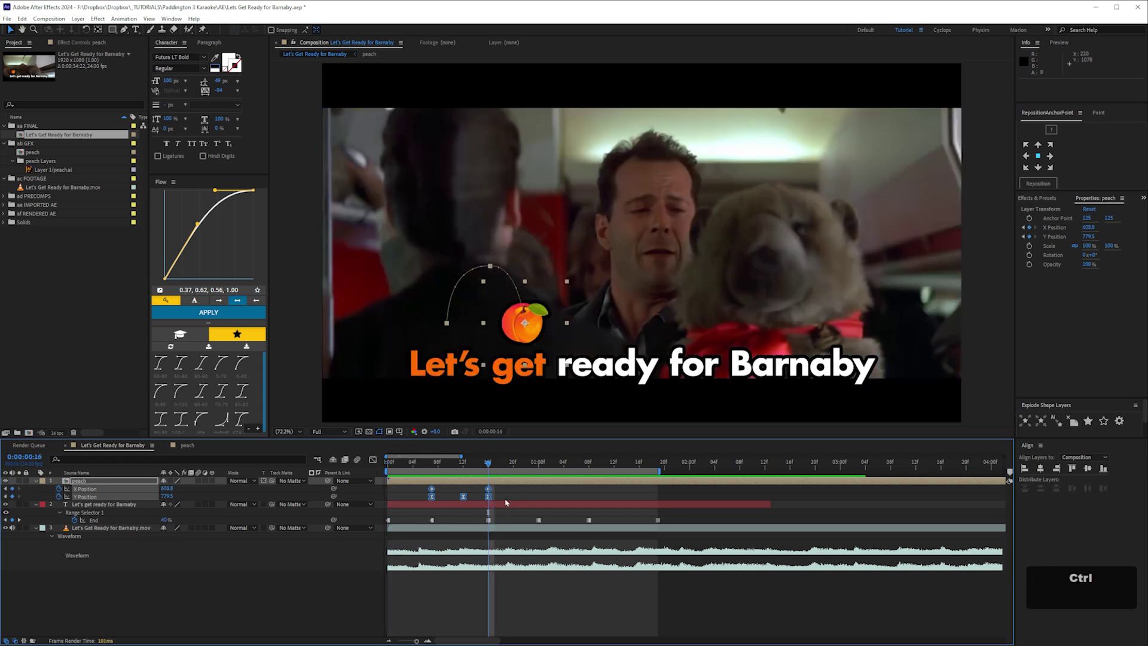
left_click(431, 496, "ctrl")
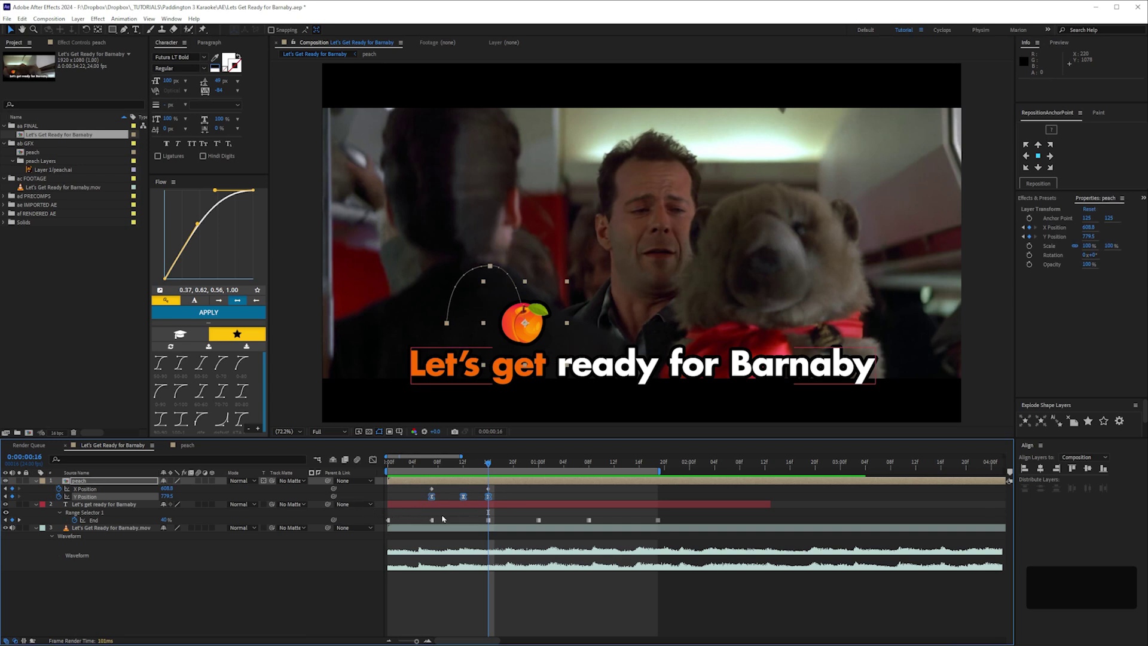
key("ctrl+v")
- Retime the second bounce to peak at 0:00:00:20 and land at 0:00:01:00, with X Position 873.8 above "ready"
left_click(539, 463, "shift")
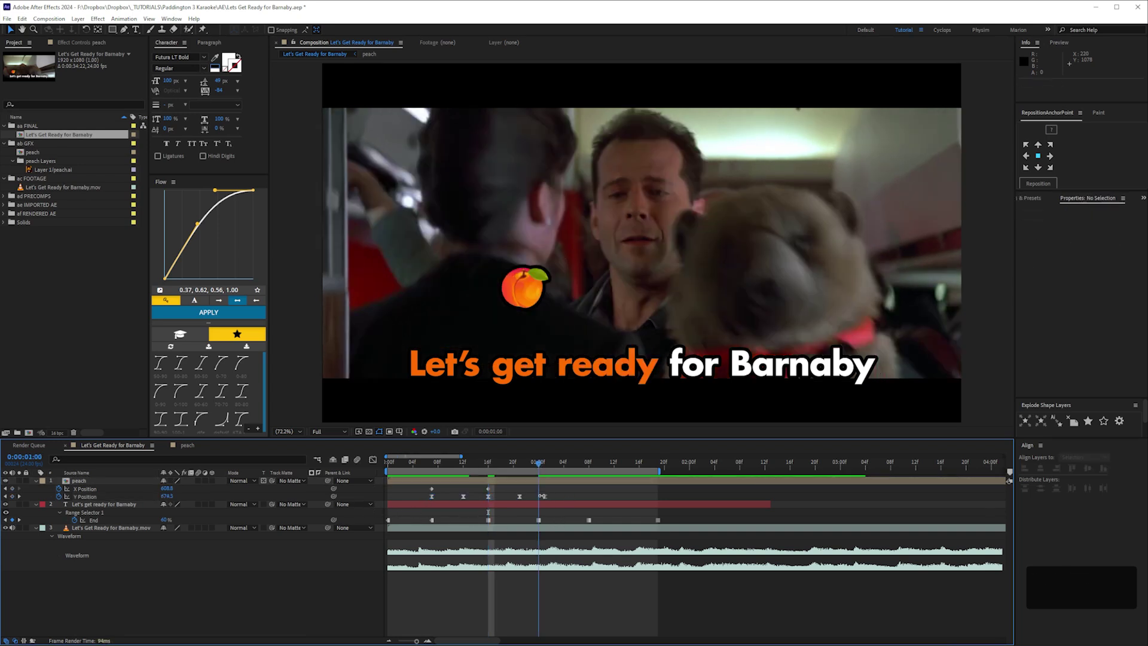
left_click_drag(545, 496, 513, 496)
left_click(515, 501)
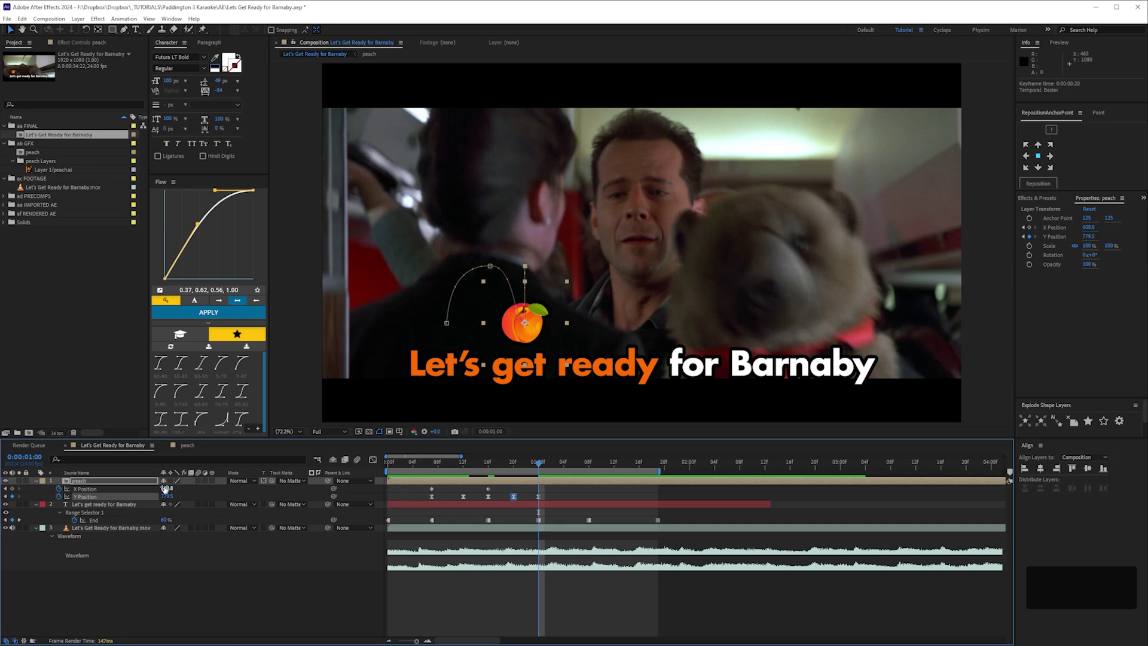
left_click_drag(166, 492, 277, 480)
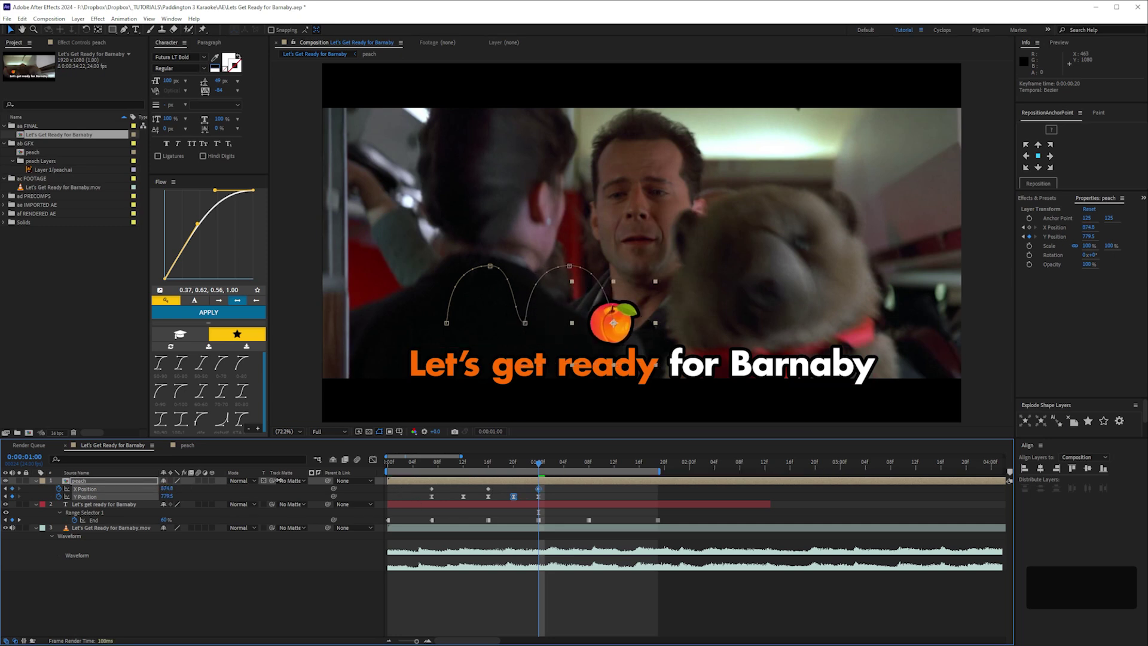
- Adjust the Y Position curve at 0:00:00:16 so the incoming and outgoing handles form a sharp, steep landing
left_click(514, 496)
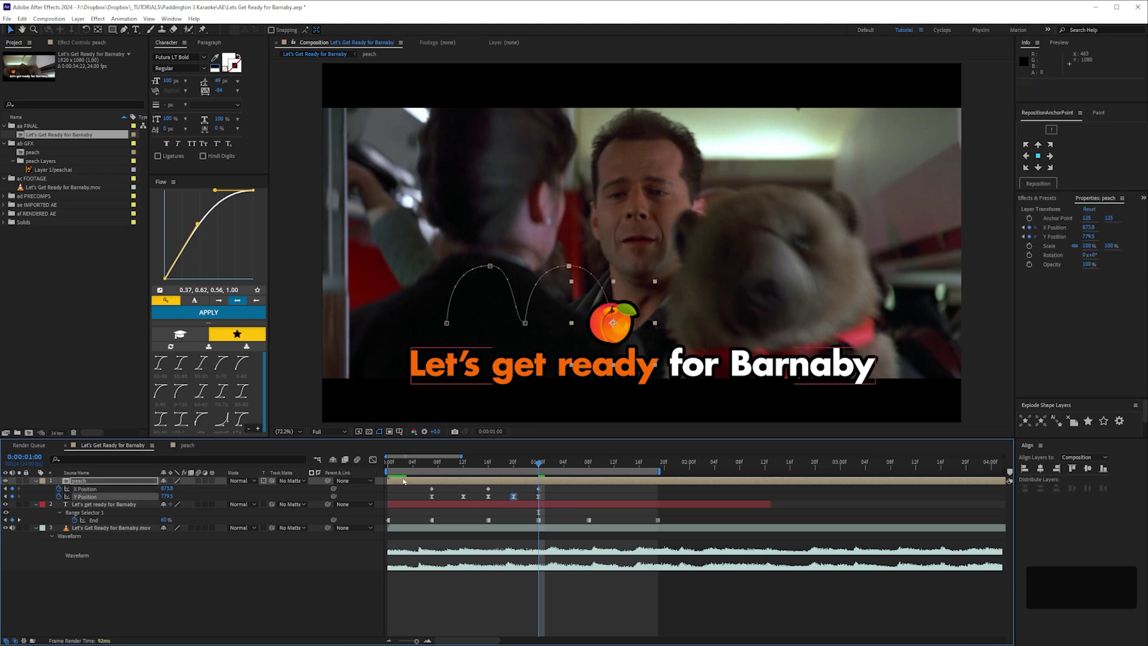
left_click(374, 460)
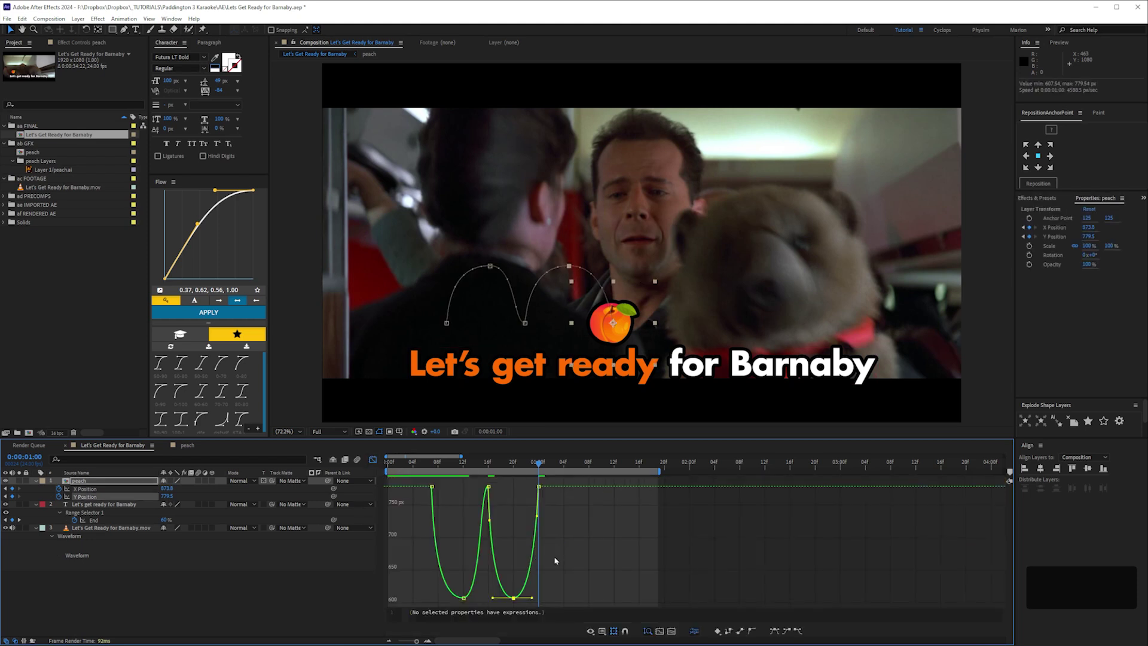
scroll(555, 561, "up", 3)
key("space")
left_click_drag(744, 481, 754, 523)
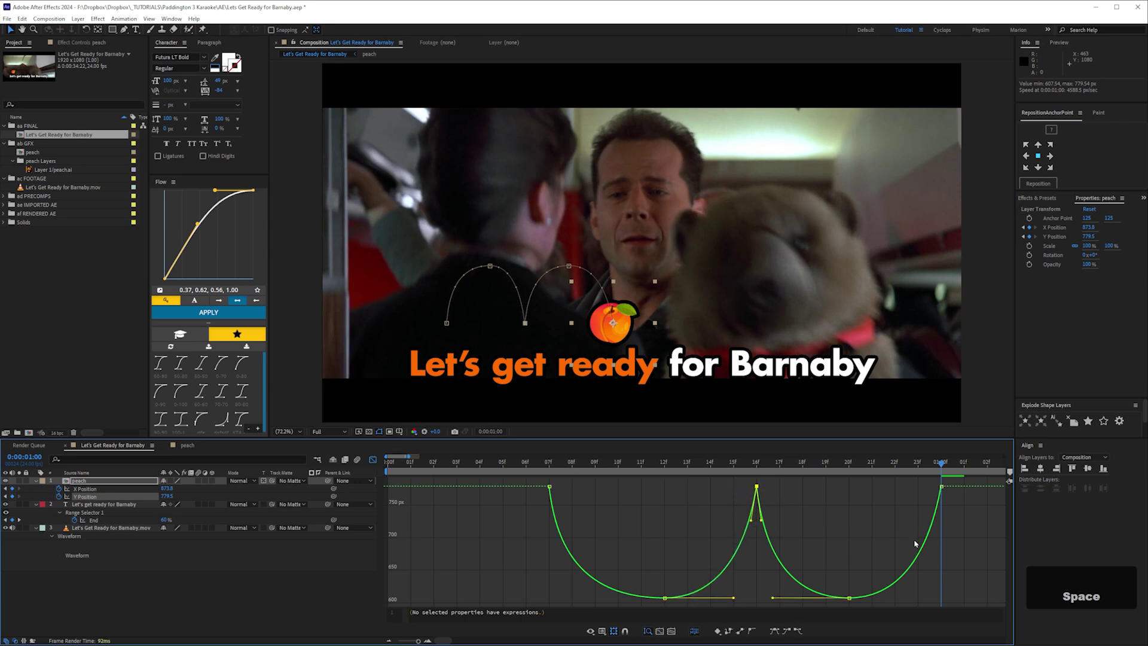
left_click(373, 460)
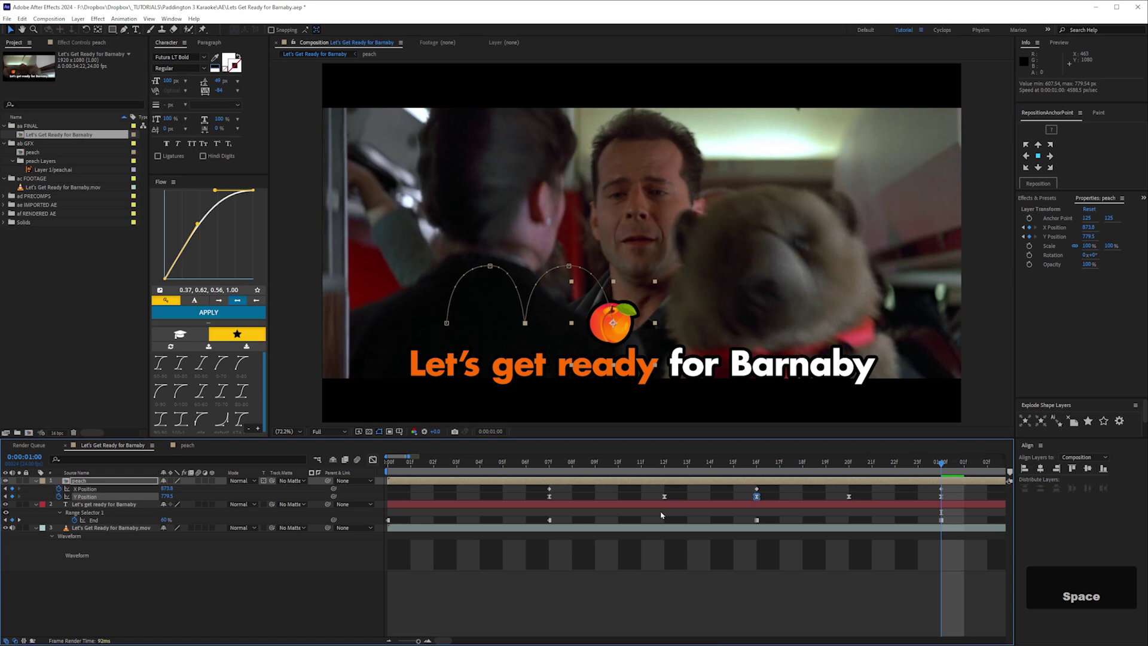
- Copy the second bounce's three Y Position keyframes and paste them starting at 0:00:01:00
left_click(688, 592)
key("minus")
key("minus")
key("minus")
key("minus")
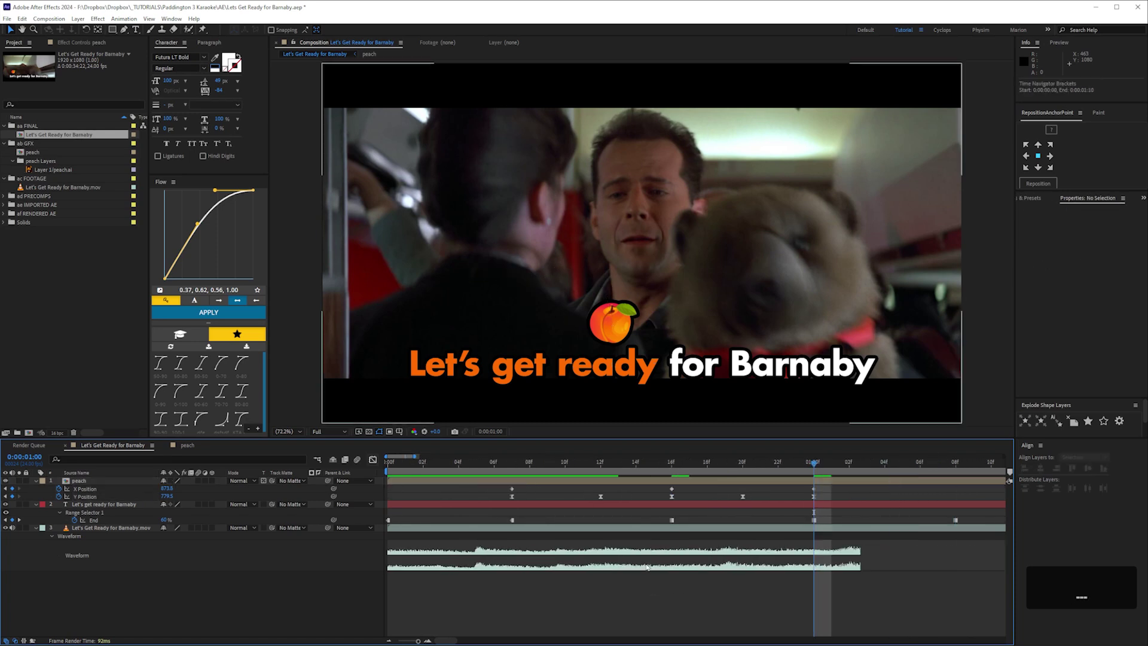
left_click(684, 465, "alt+shift")
left_click_drag(623, 493, 526, 506)
key("z")
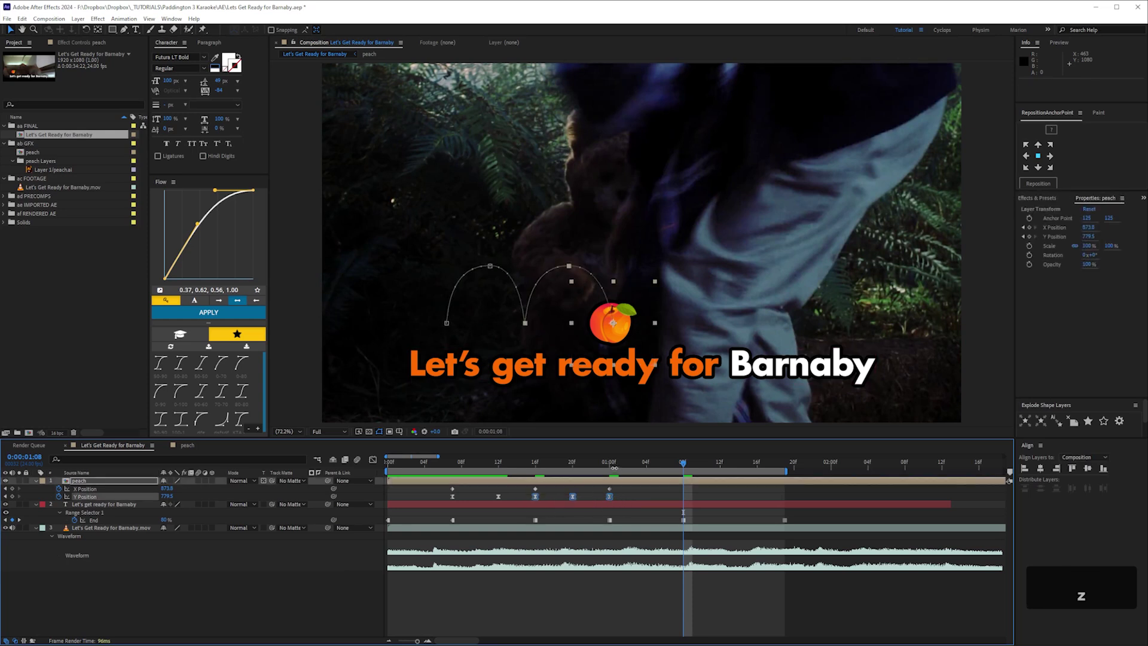
key("j")
key("ctrl+v")
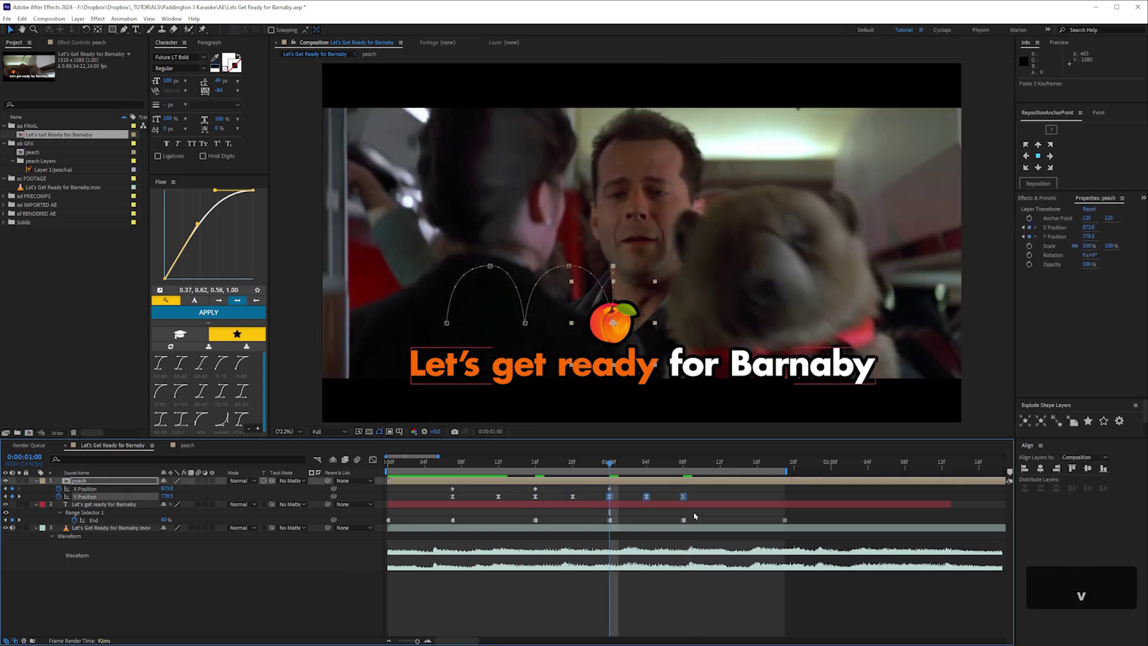
- Paste another copy of the bounce at 0:00:01:08 and retime it to peak at 0:00:01:14 and land at 0:00:01:19
key("ctrl+shift+a")
key("k")
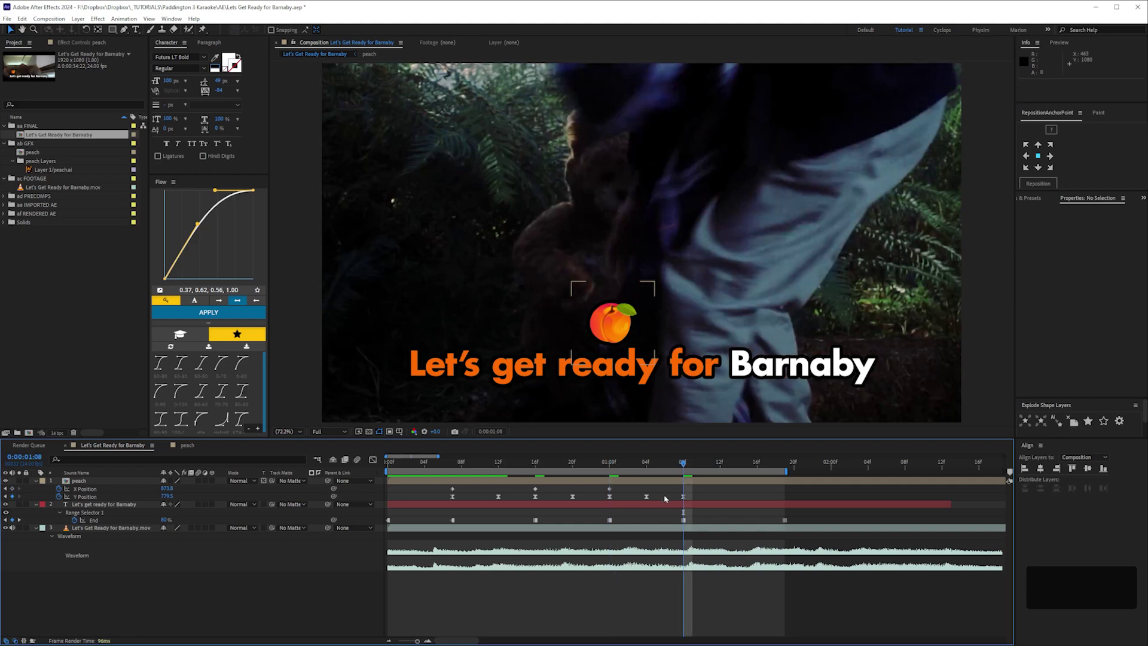
left_click_drag(696, 500, 606, 516)
key("ctrl+v")
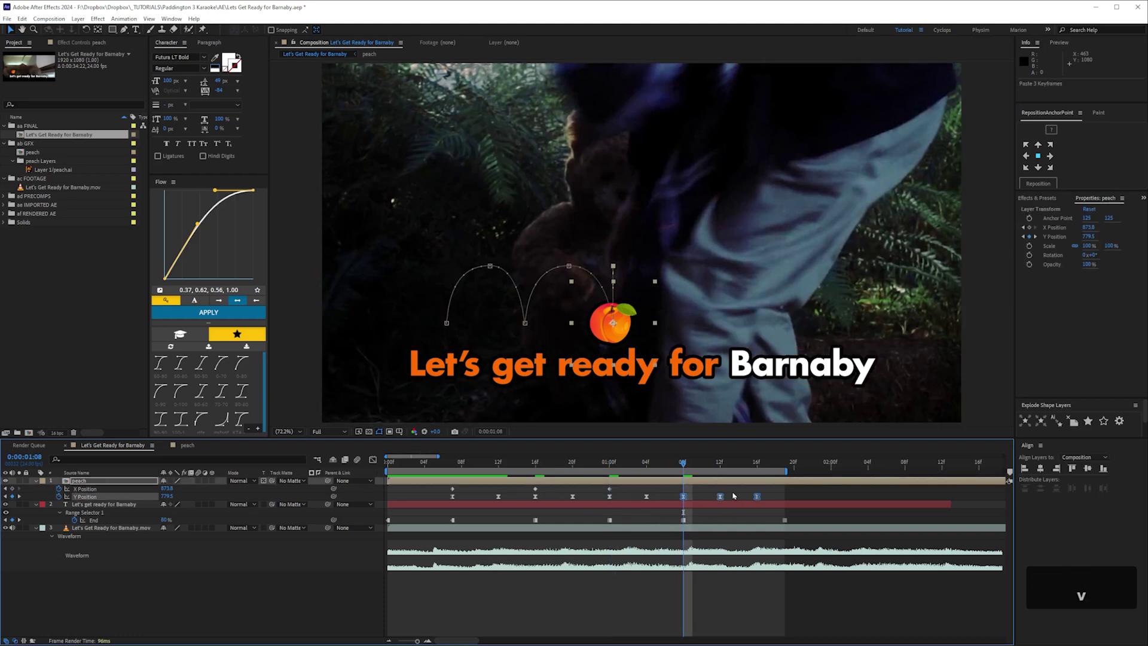
left_click(763, 500)
mouse_move(758, 498)
left_mouse_down()
mouse_move(784, 499)
mouse_move(739, 499)
left_mouse_up()
left_click(725, 501)
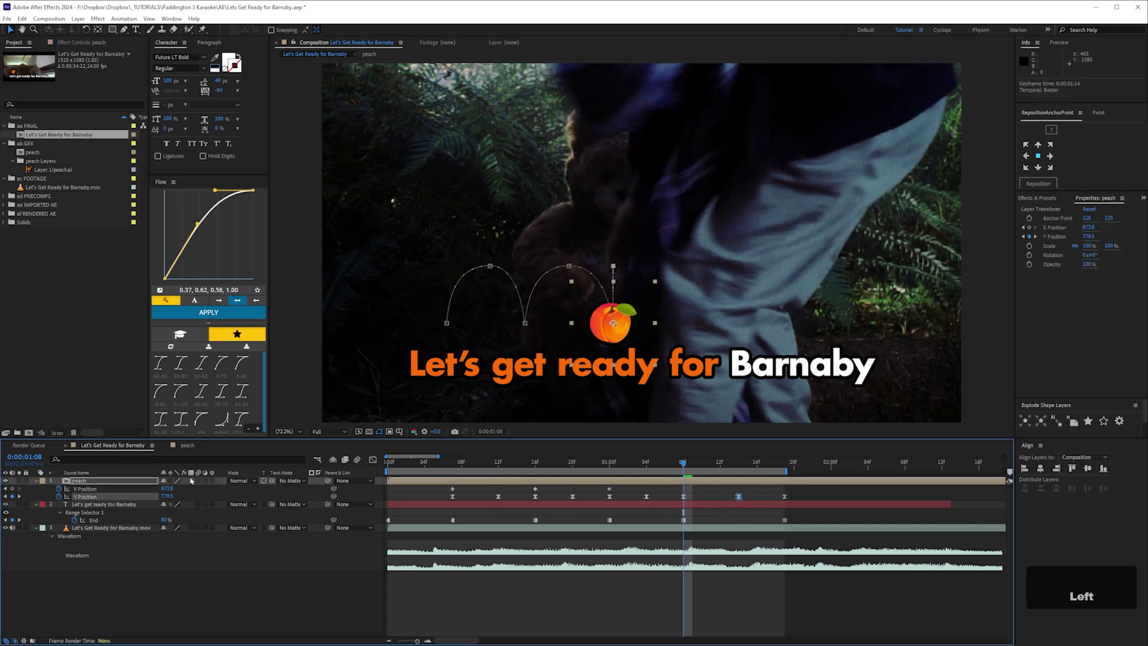
- Set the peach's X Position to 1128.8 above "for" at 0:00:01:08 and 1434.8 above "Barnaby" at 0:00:01:19
left_click_drag(166, 489, 316, 490)
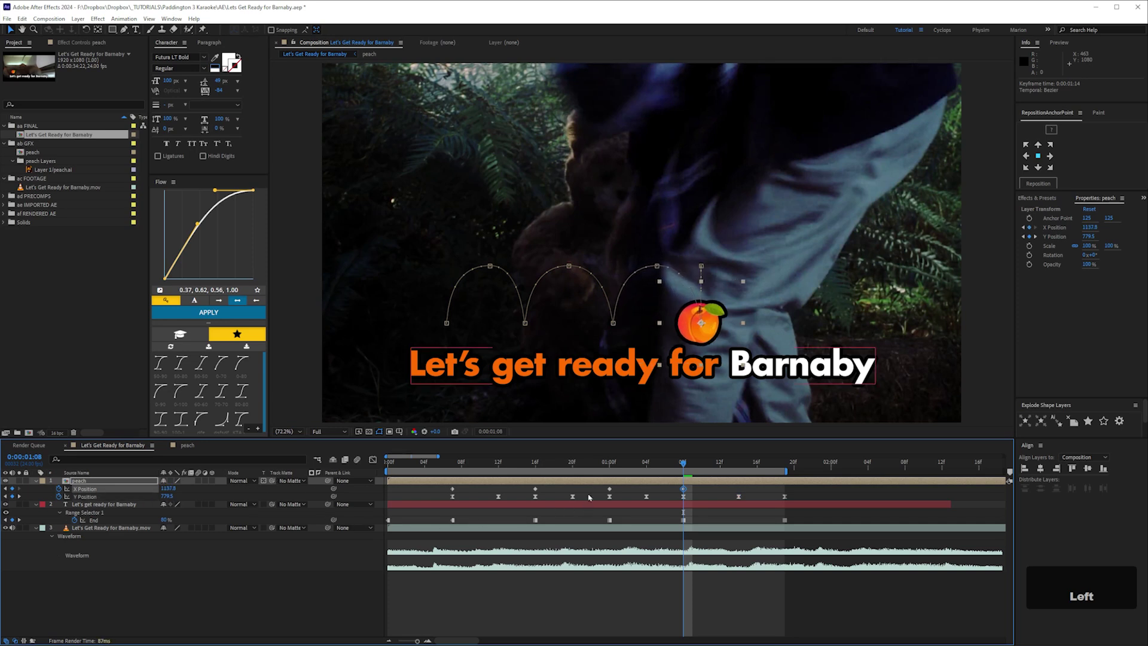
key("shift+Left")
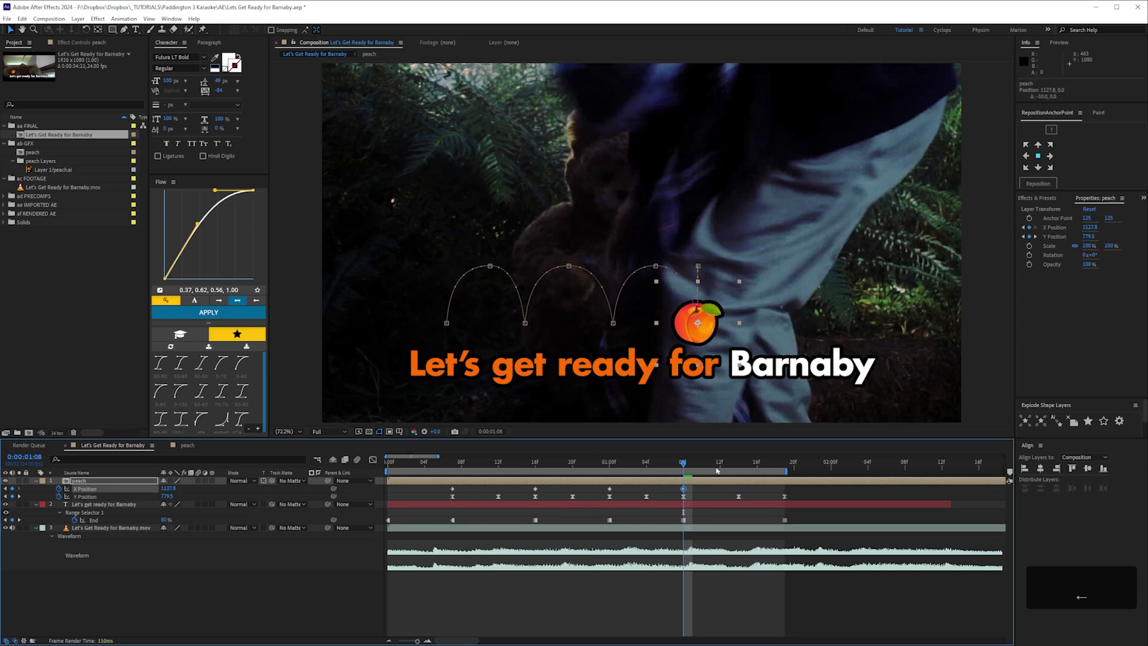
left_click(785, 464)
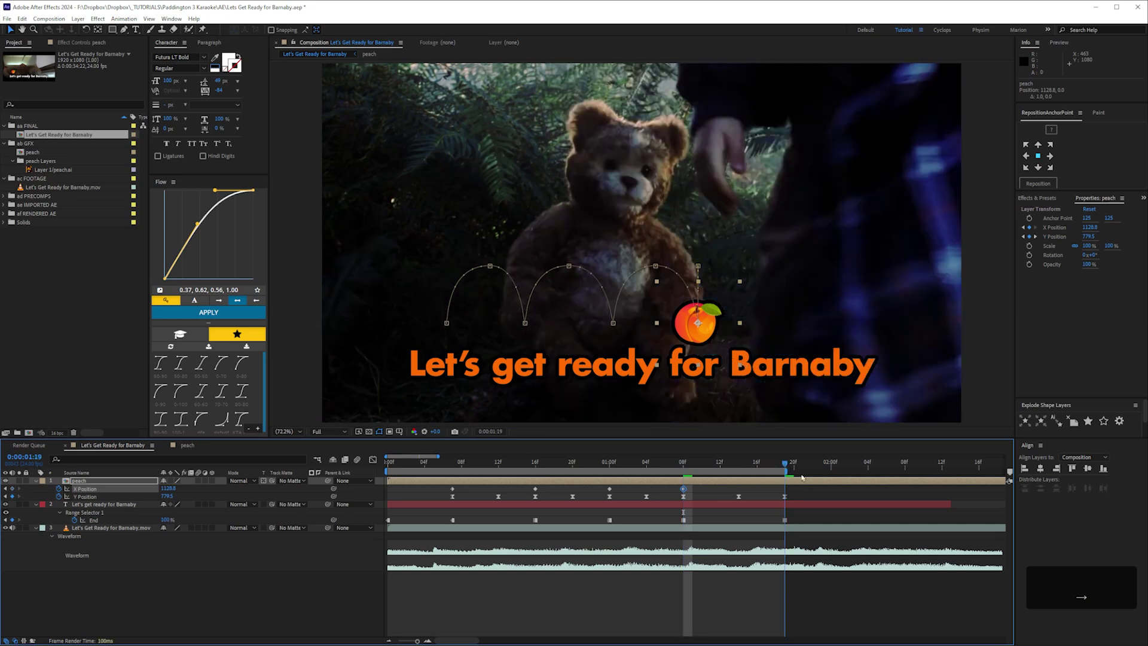
left_click_drag(171, 489, 301, 480)
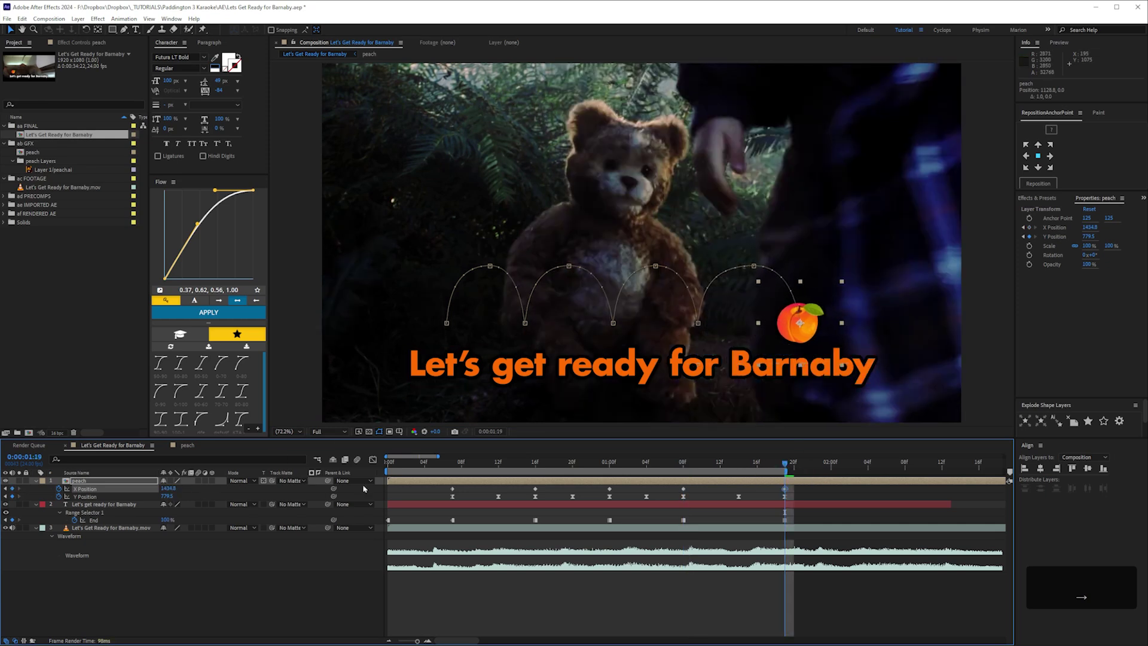
left_click(204, 592)
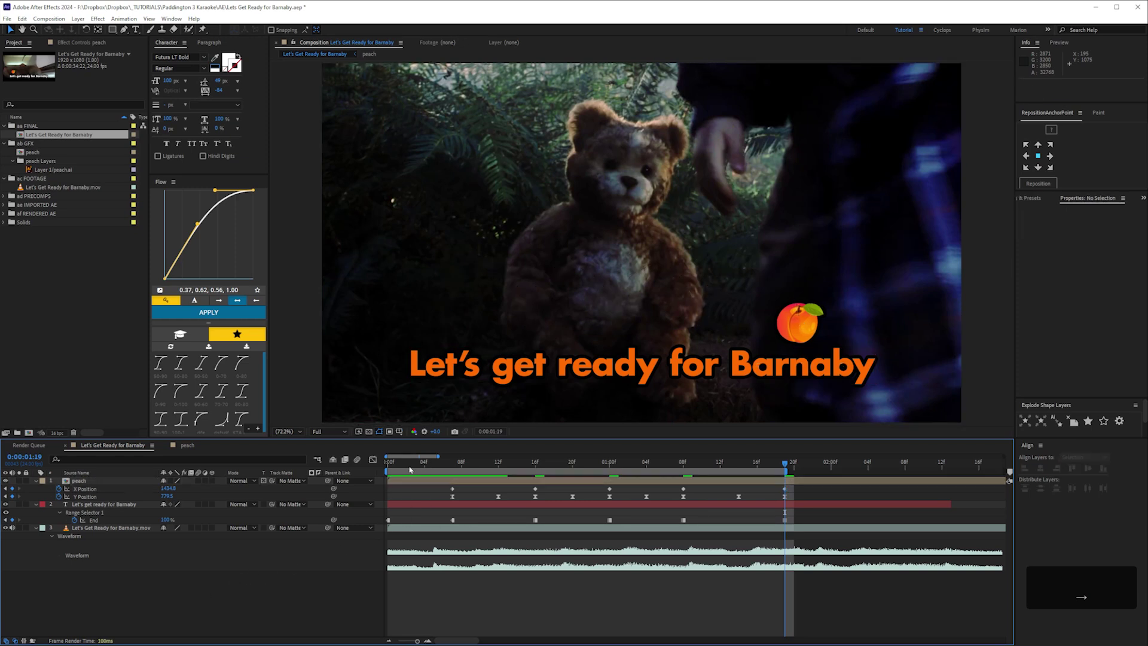
key("Home")
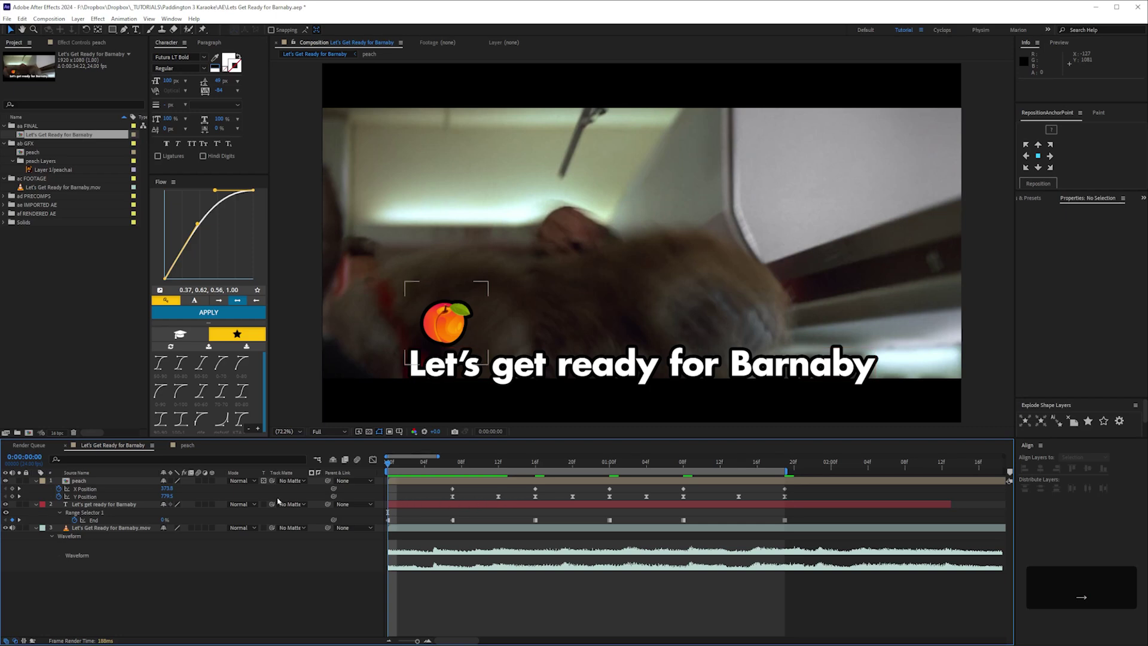
- Start the peach beyond the frame's left edge at 0:00:00:00 with Y Position 432.5, and steepen the incoming Y Position curve at its first landing
left_click_drag(167, 496, 6, 501)
left_click_drag(165, 488, 167, 490)
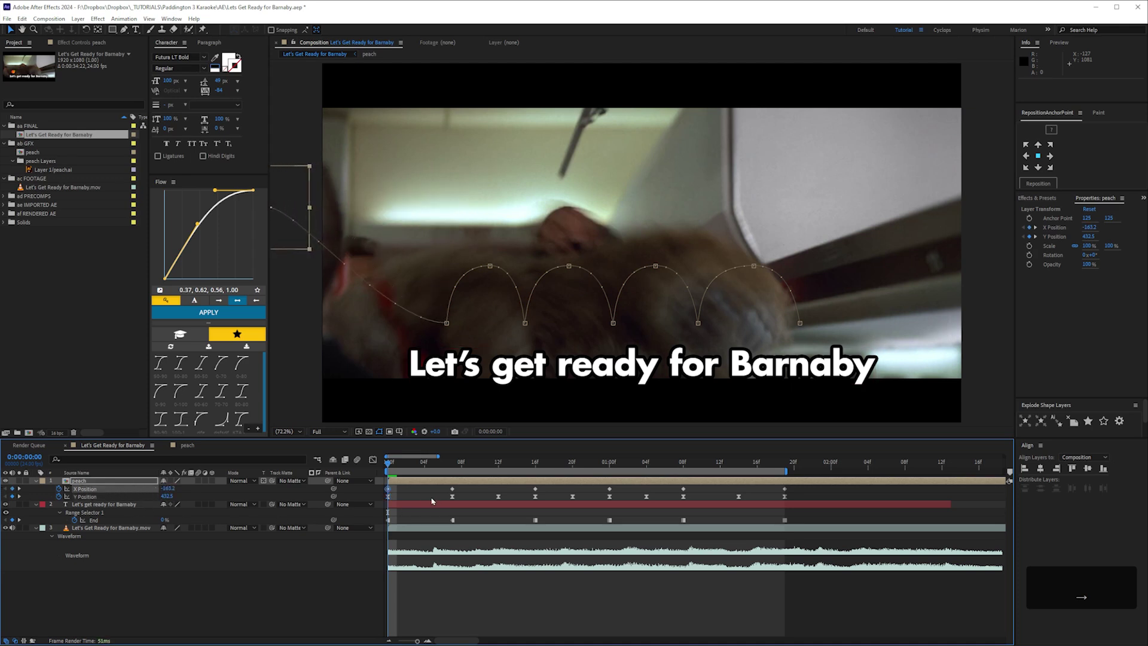
left_click(453, 496)
left_click(374, 460)
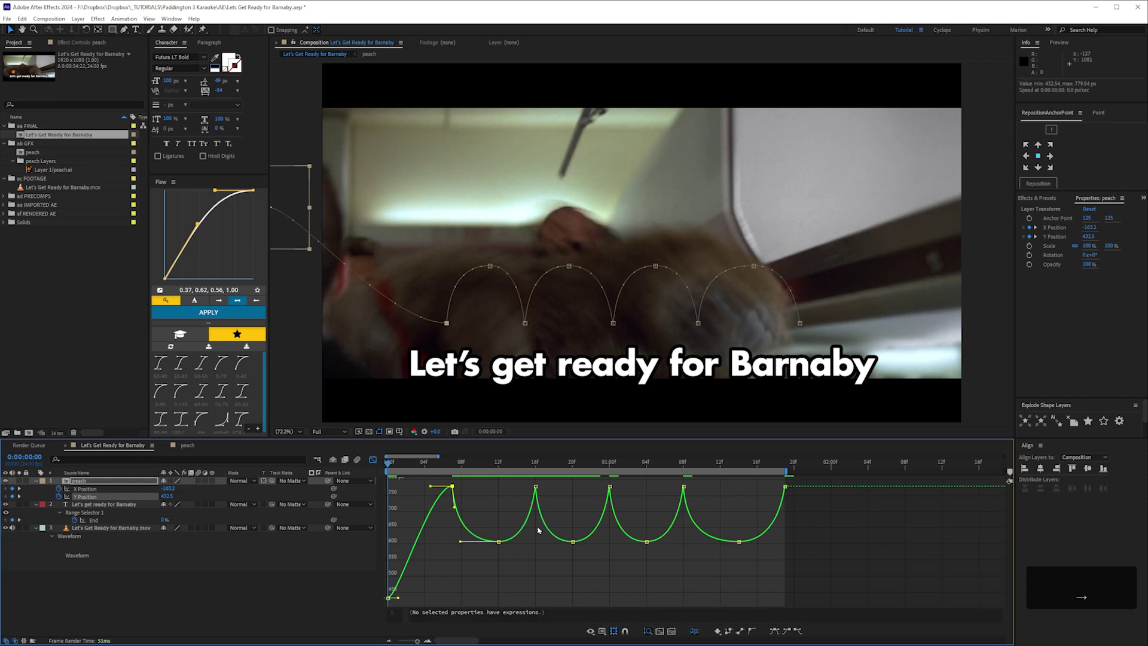
left_click(432, 486)
left_click_drag(431, 489, 410, 598)
left_click_drag(444, 522, 451, 525)
left_click(372, 460)
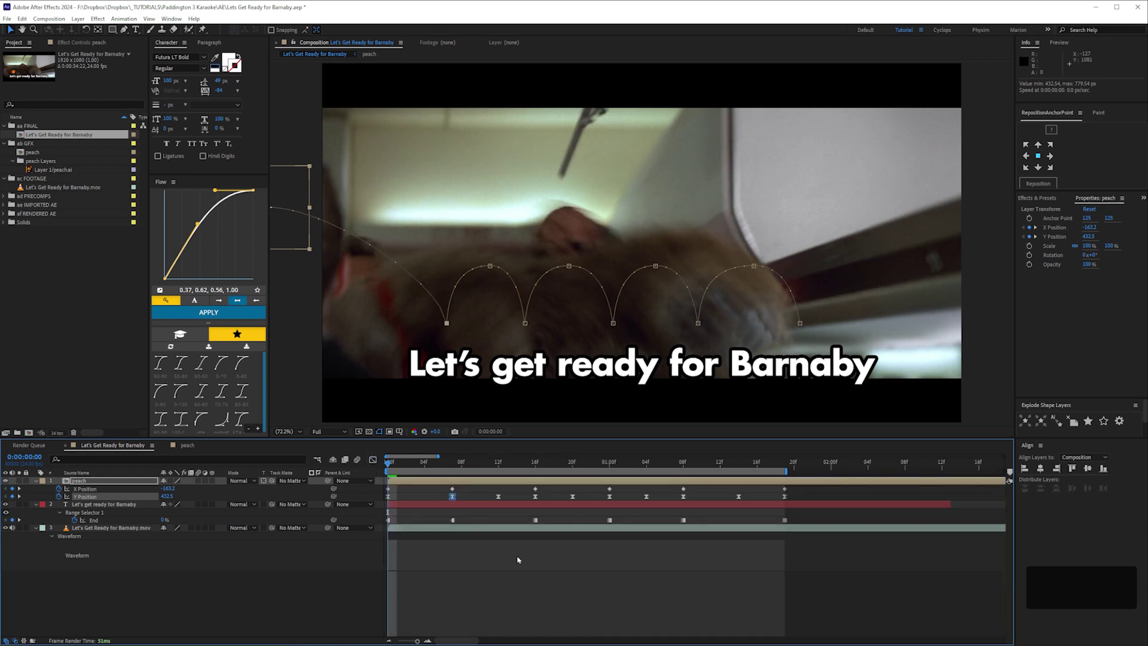
left_click(785, 577)
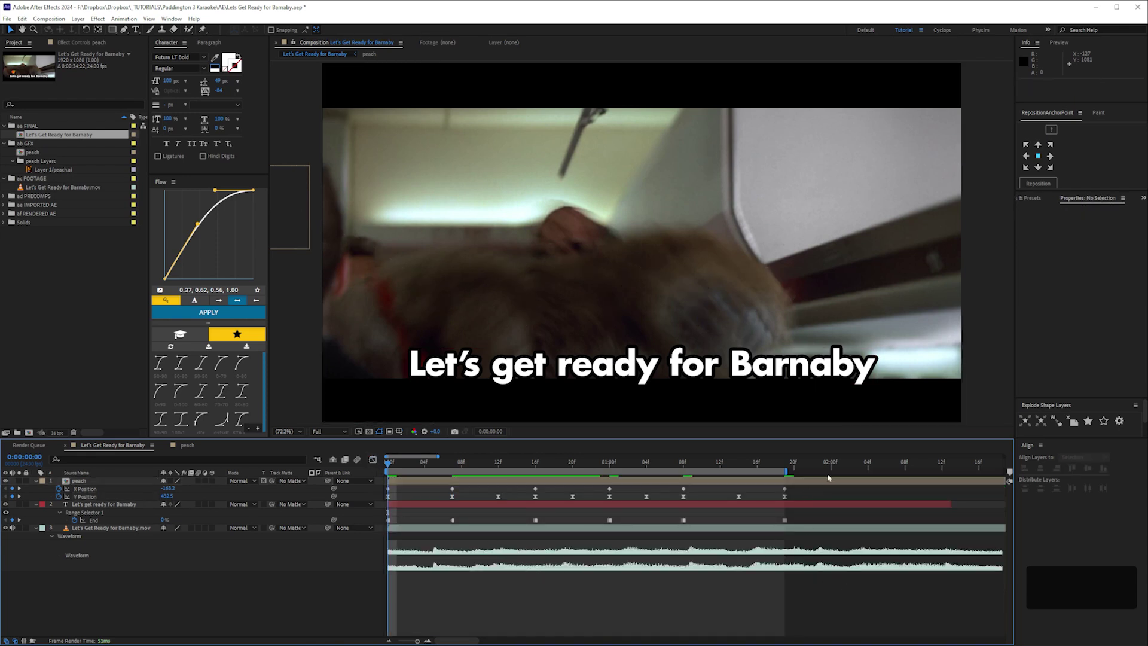
- Check the end of the lyric line at 0:00:02:04 and preview the whole animation from the start
left_click_drag(844, 467, 868, 468)
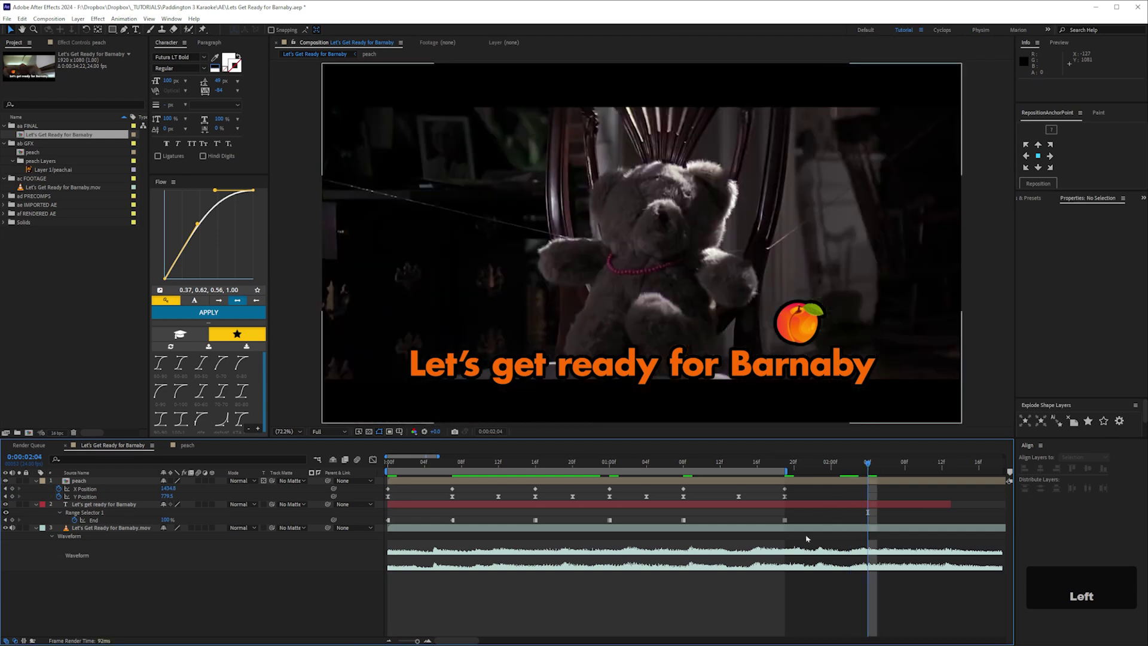
key("Home")
key("space")
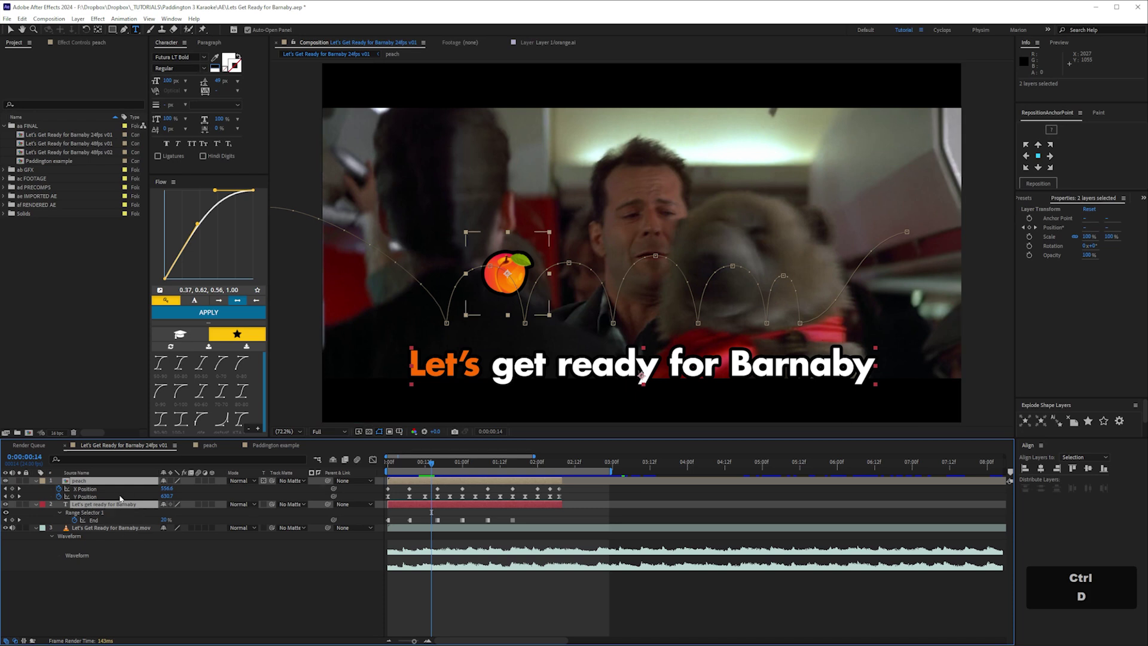
- Duplicate the peach and lyric layers, stack the copies above the originals, and shift them to start at 0:00:02:09
key("ctrl+d")
left_click_drag(84, 516, 86, 487)
left_click_drag(410, 488, 594, 470)
left_click(628, 513)
left_click(626, 489)
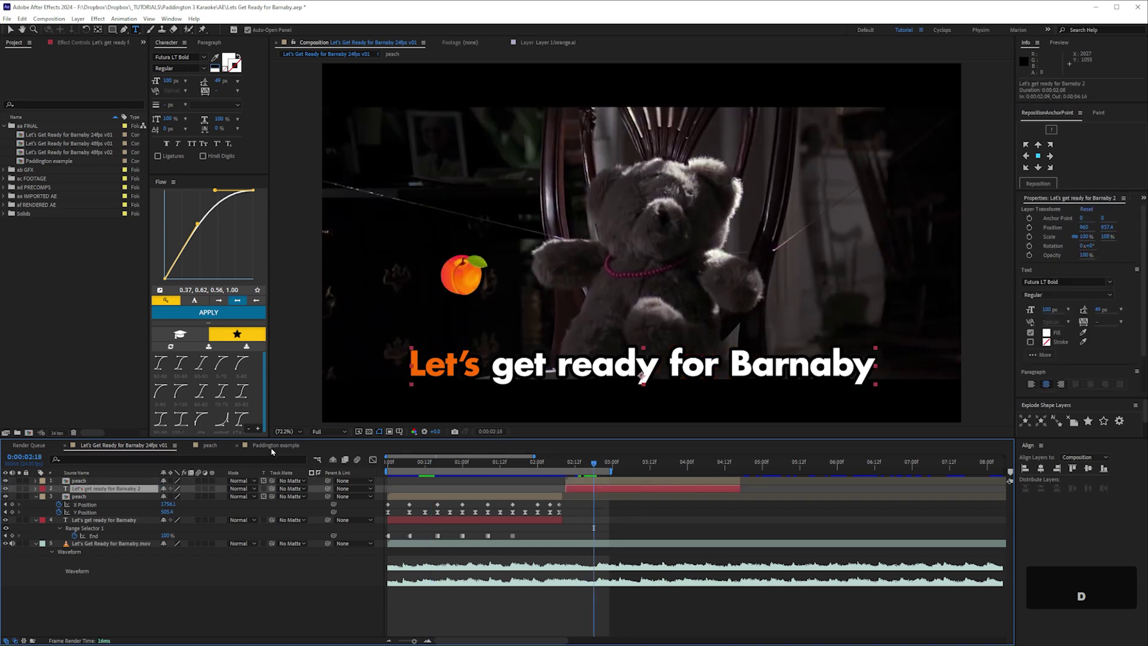
- Examine how the Paddington example composition staggers its lyric and fruit layers, and scrub the Barnaby composition from the first line to the second
left_click(276, 447)
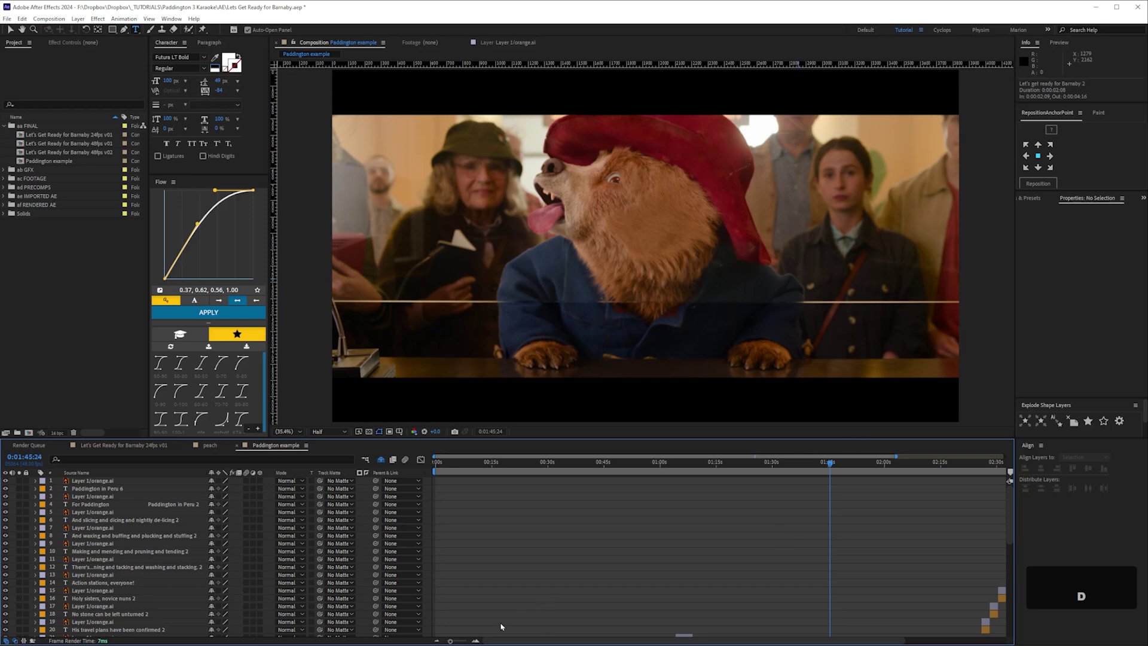
scroll(452, 642, "down", 3)
key("grave")
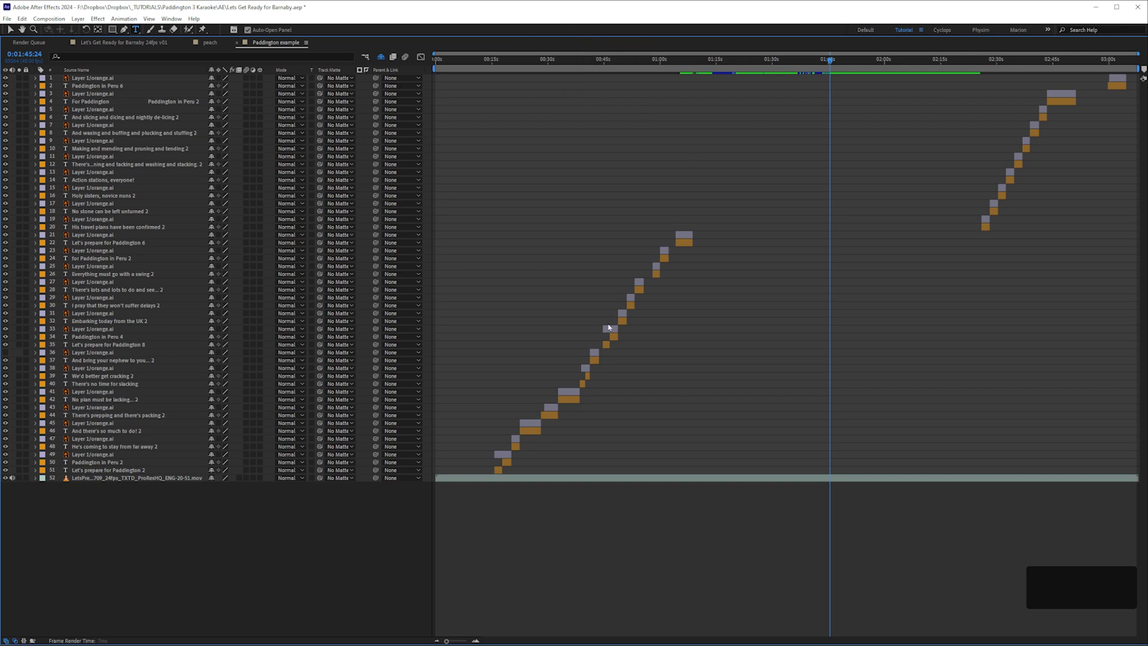
key("grave")
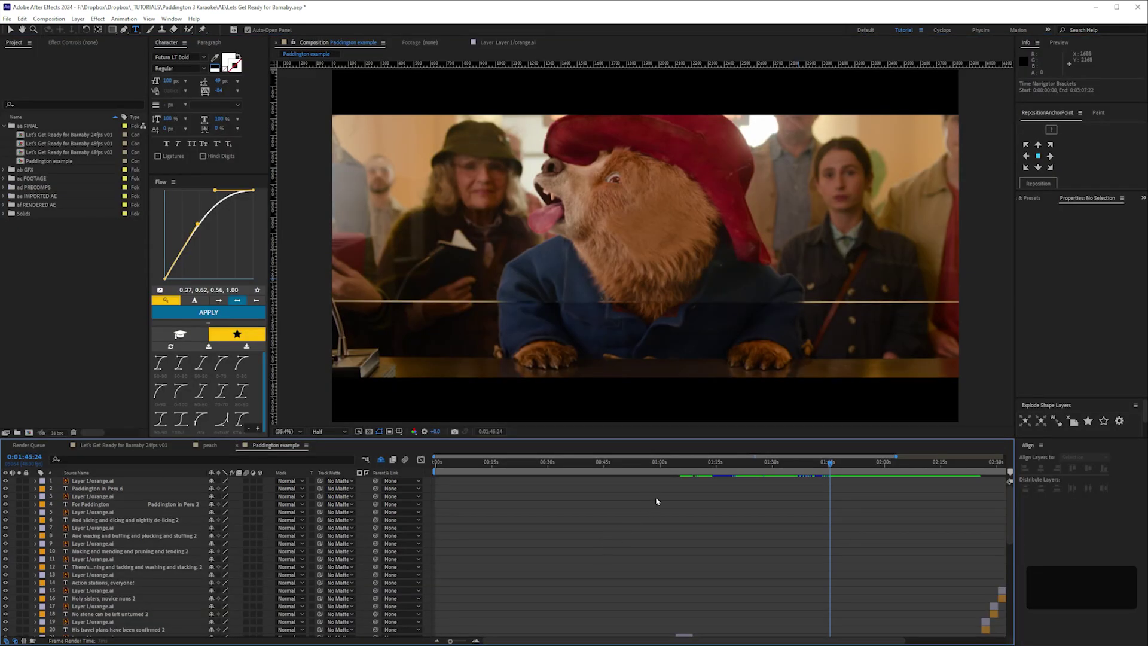
left_click(437, 641)
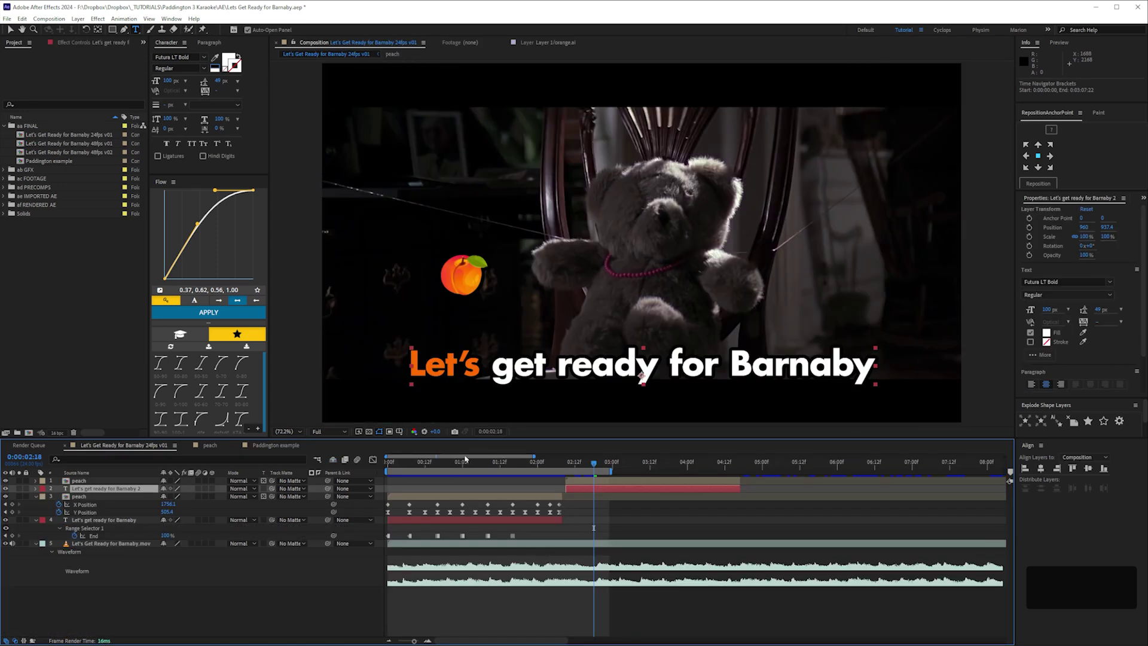
left_click_drag(460, 465, 529, 472)
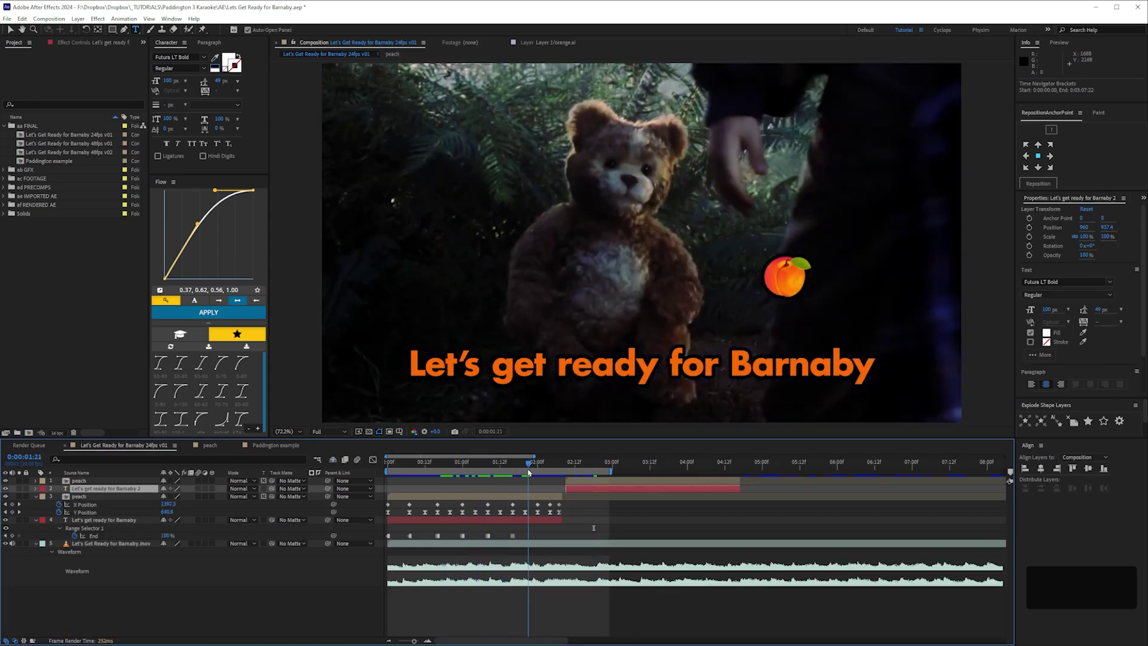
left_click(592, 464)
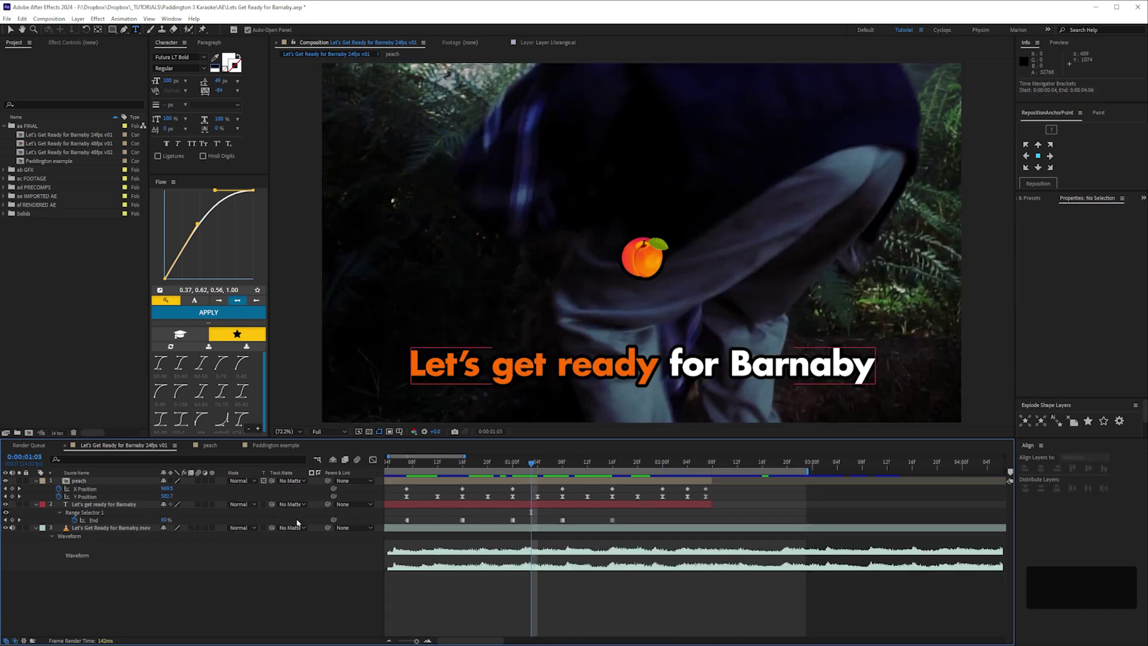
- Set the frame rate of Let's Get Ready for Barnaby 24fps v01 to 48 fps and scrub through its footage
left_click(297, 526)
key("ctrl+k")
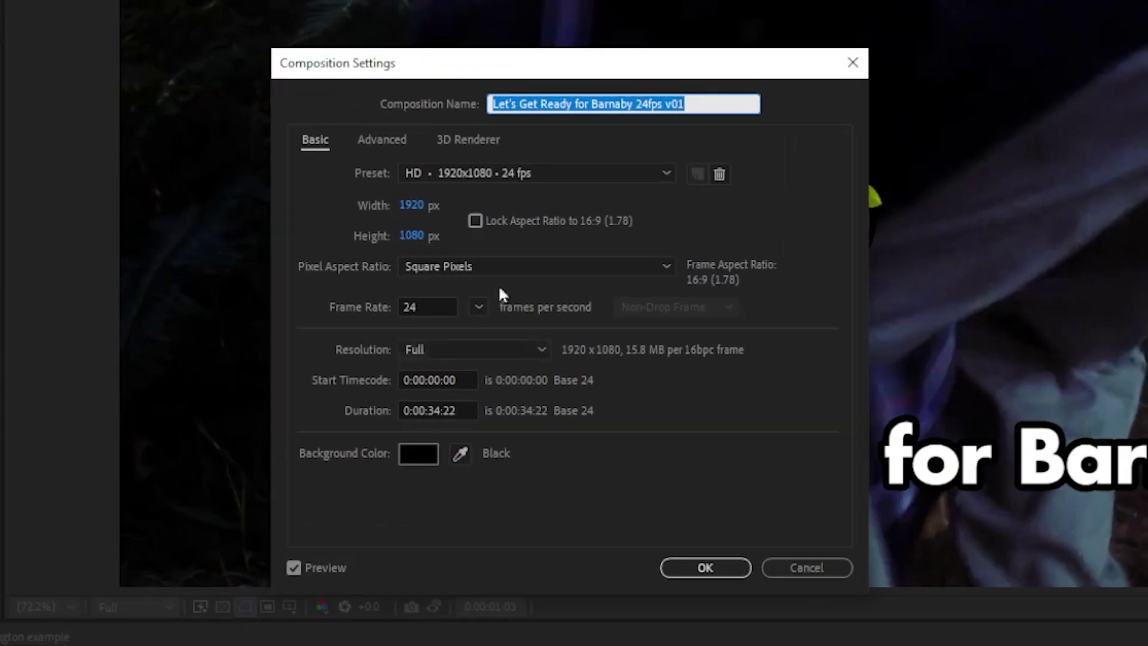
left_click(465, 296)
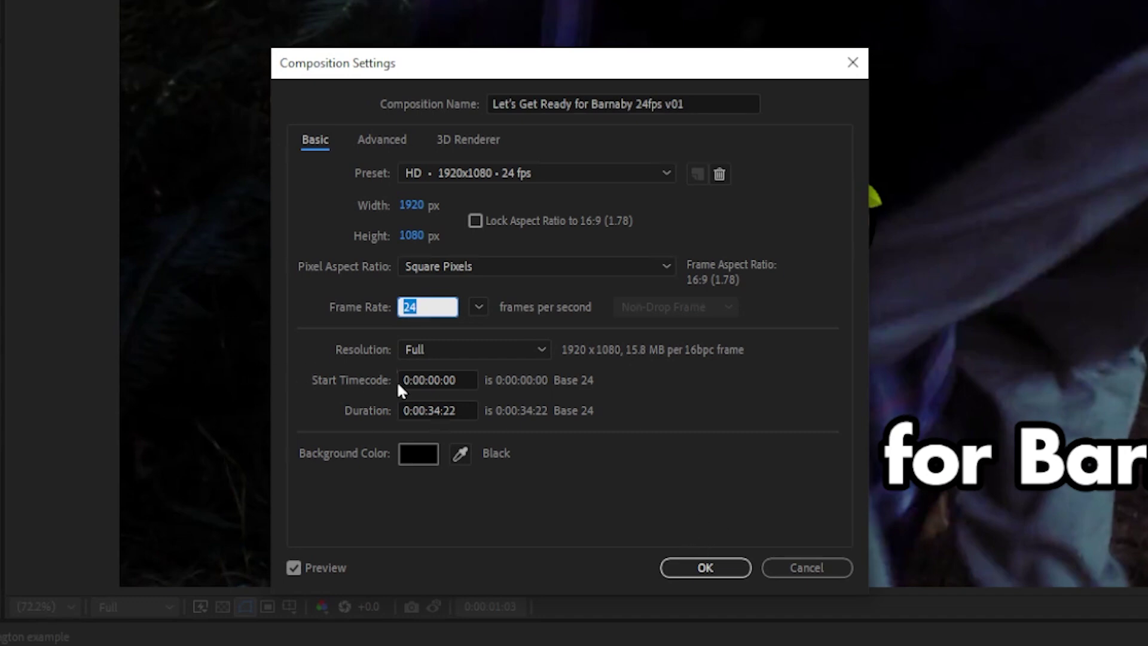
type("4")
left_click(616, 486)
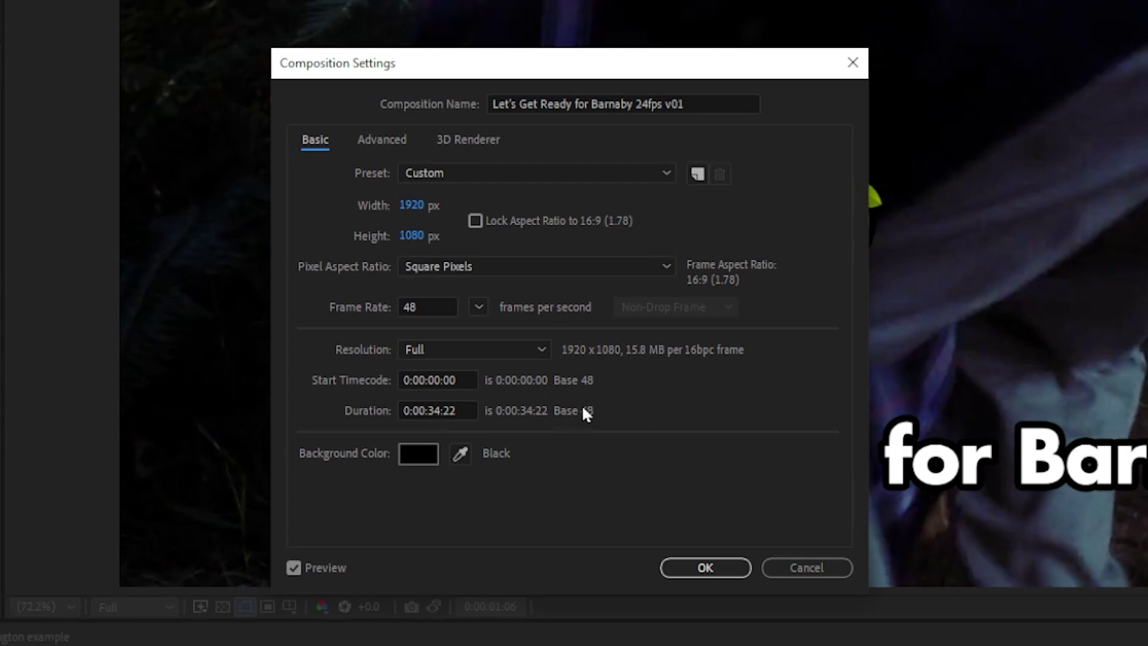
left_click(738, 574)
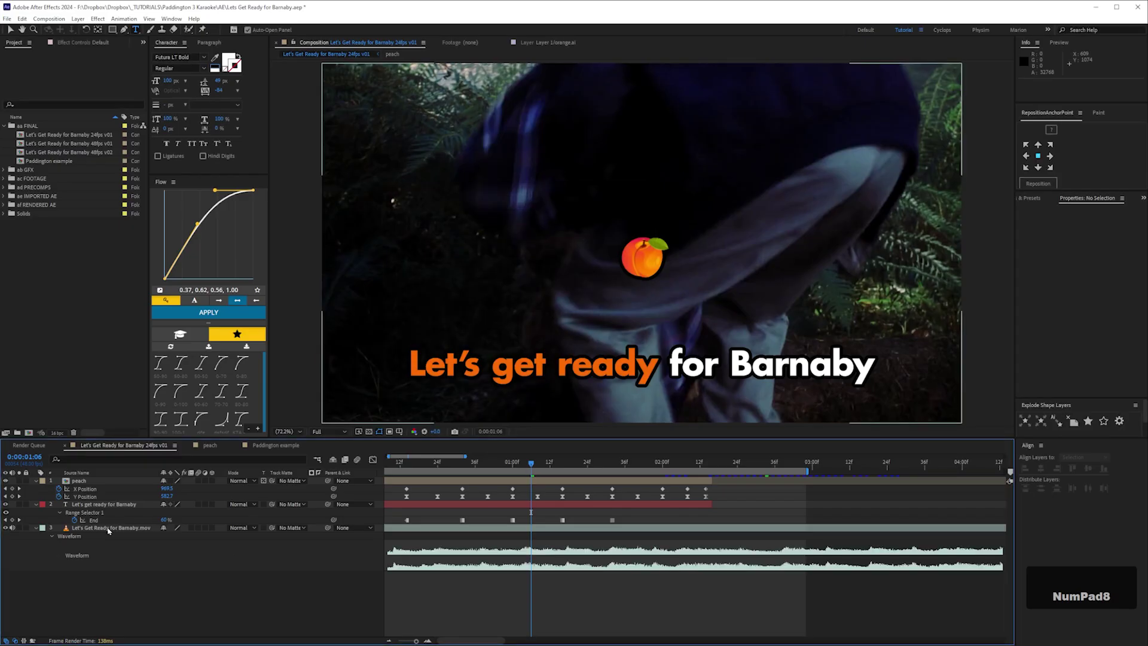
left_click(109, 529)
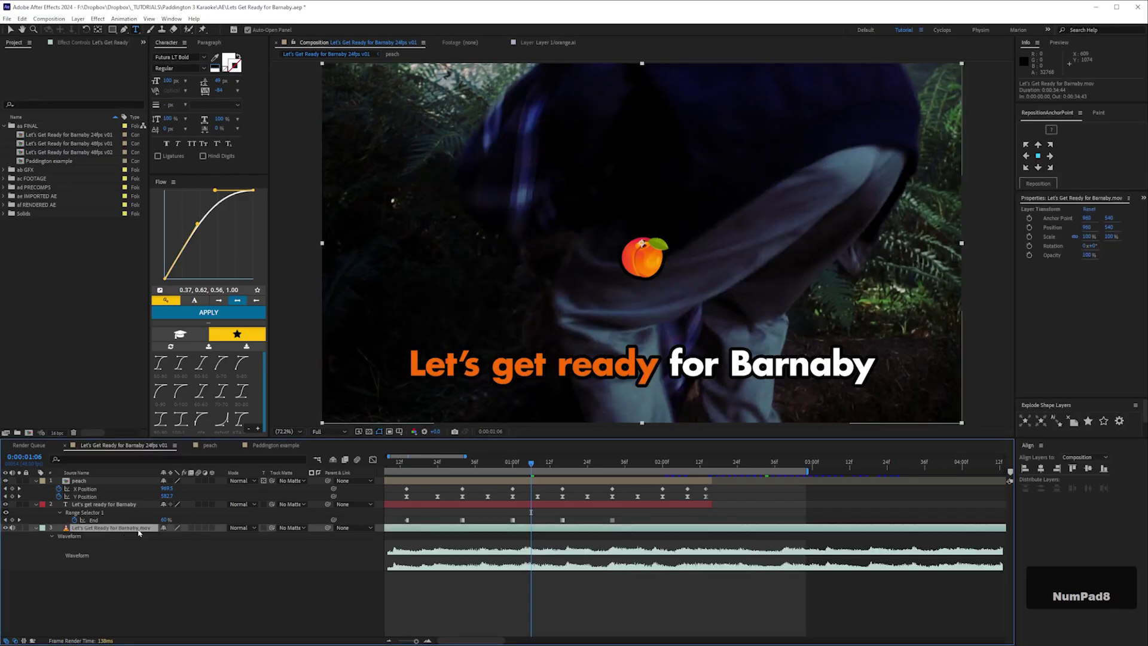
left_click(467, 467)
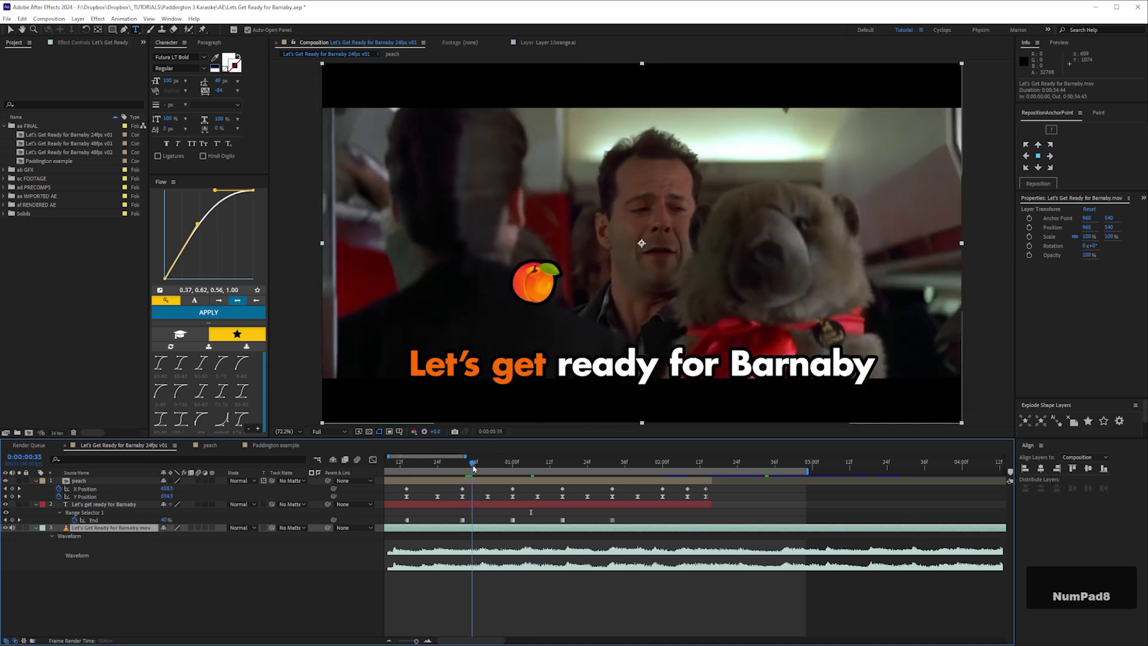
- Open the Let's Get Ready for Barnaby 48fps v01 composition, reveal its keyframed properties, and scrub through the peach's first bounce
double_click(83, 145)
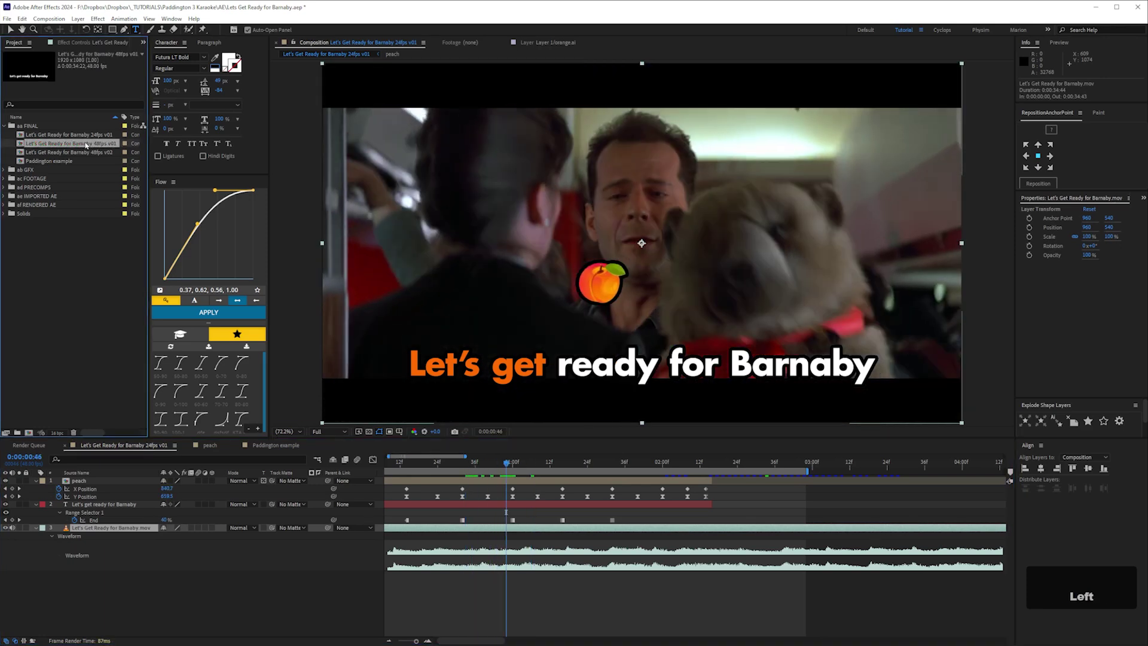
left_click(152, 582)
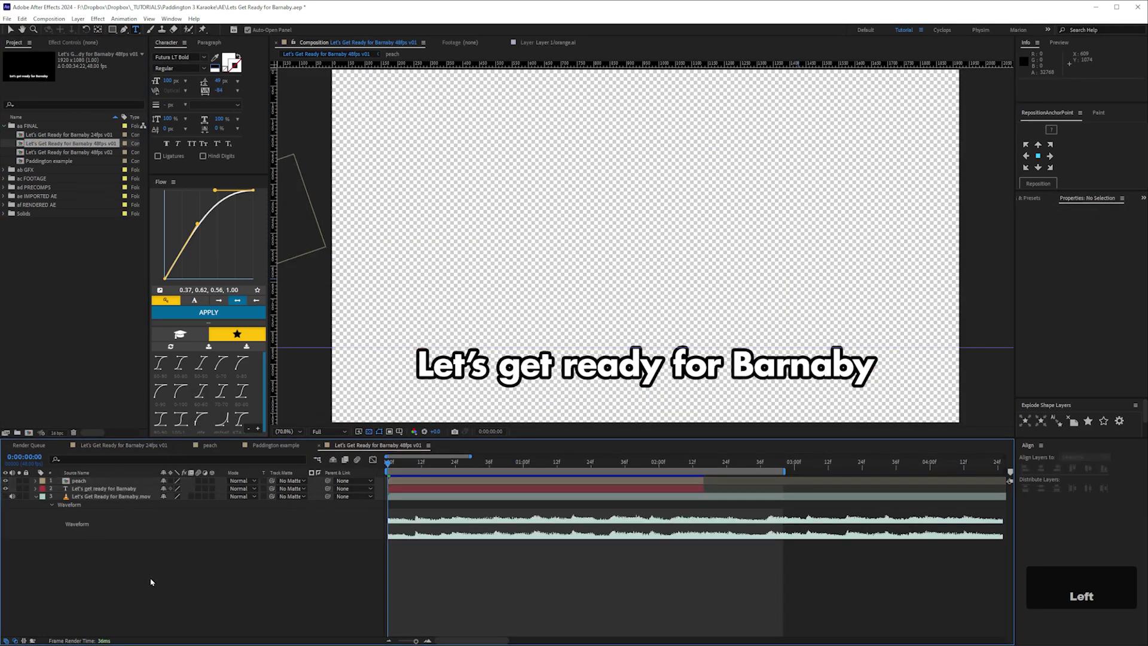
key("u")
left_click_drag(430, 465, 442, 486)
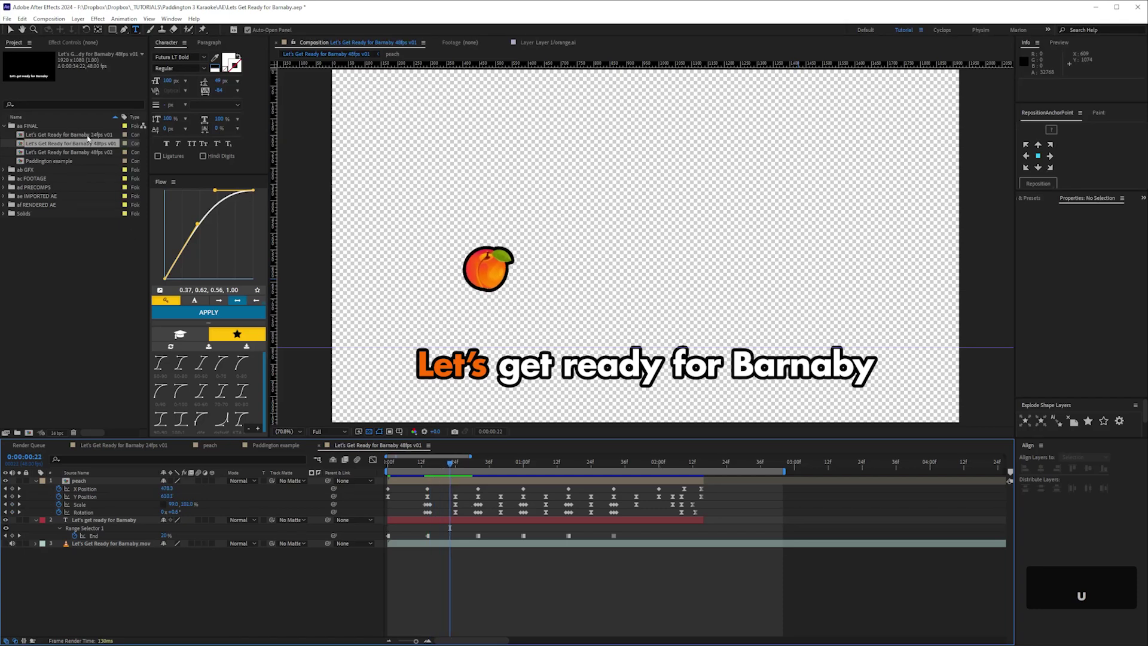
key("Left")
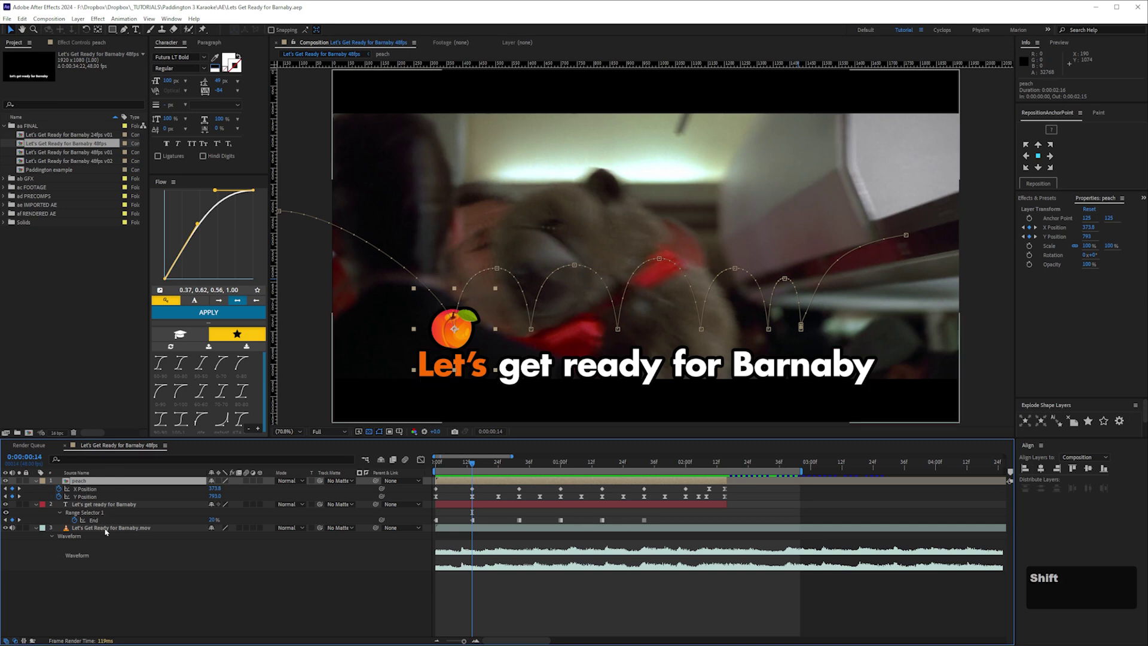
- Reveal the peach's Scale at 0:00:00:14, unlink its proportions, and set the horizontal scale to 120%
key("shift+s")
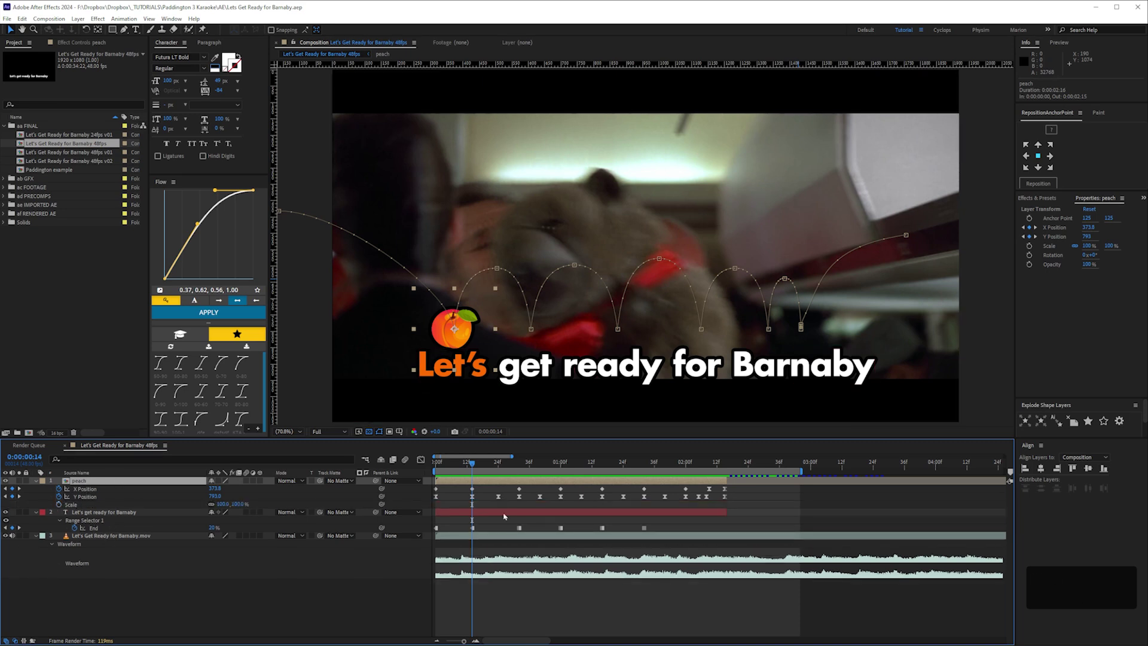
key("=")
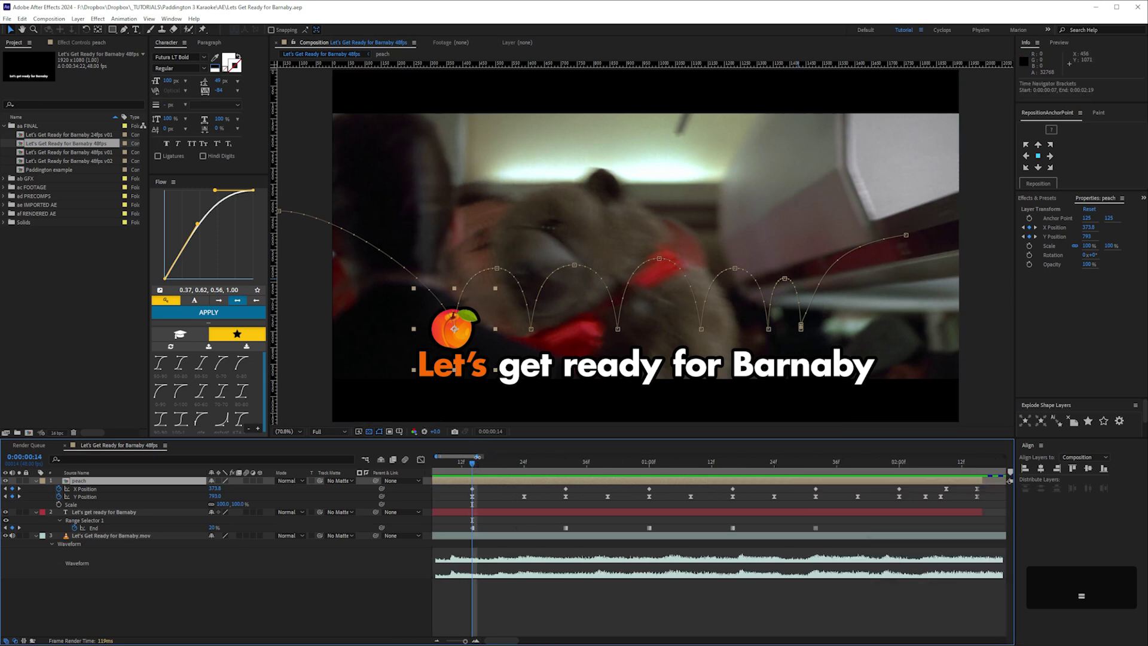
left_click(472, 466)
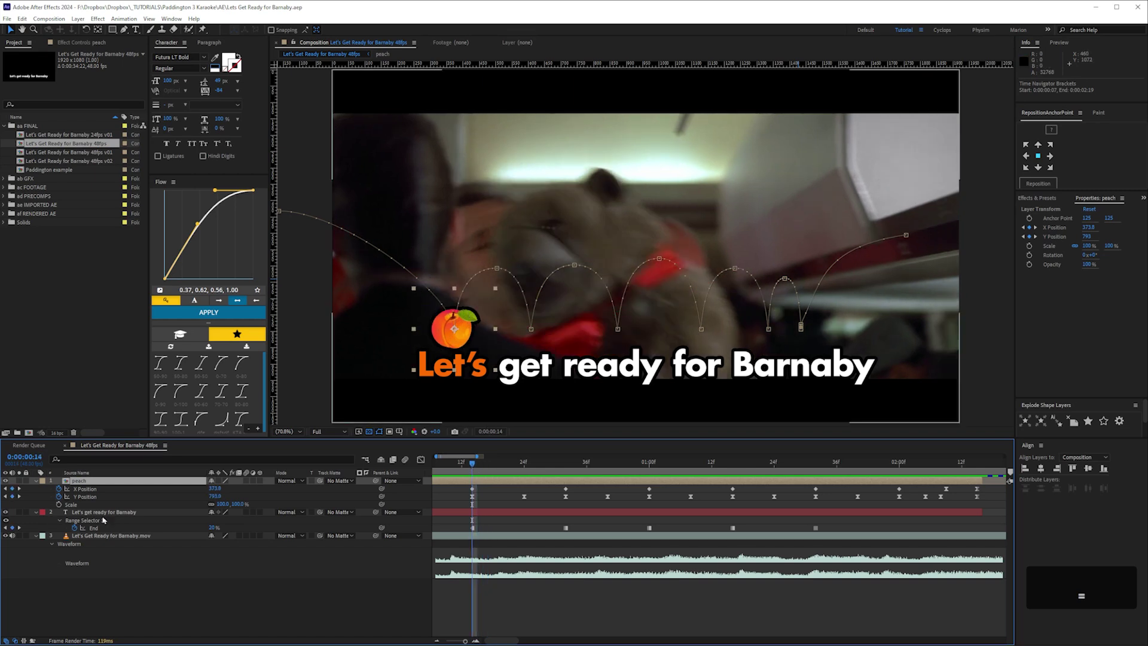
left_click(223, 504)
key("shift+Up")
key("shift+Up")
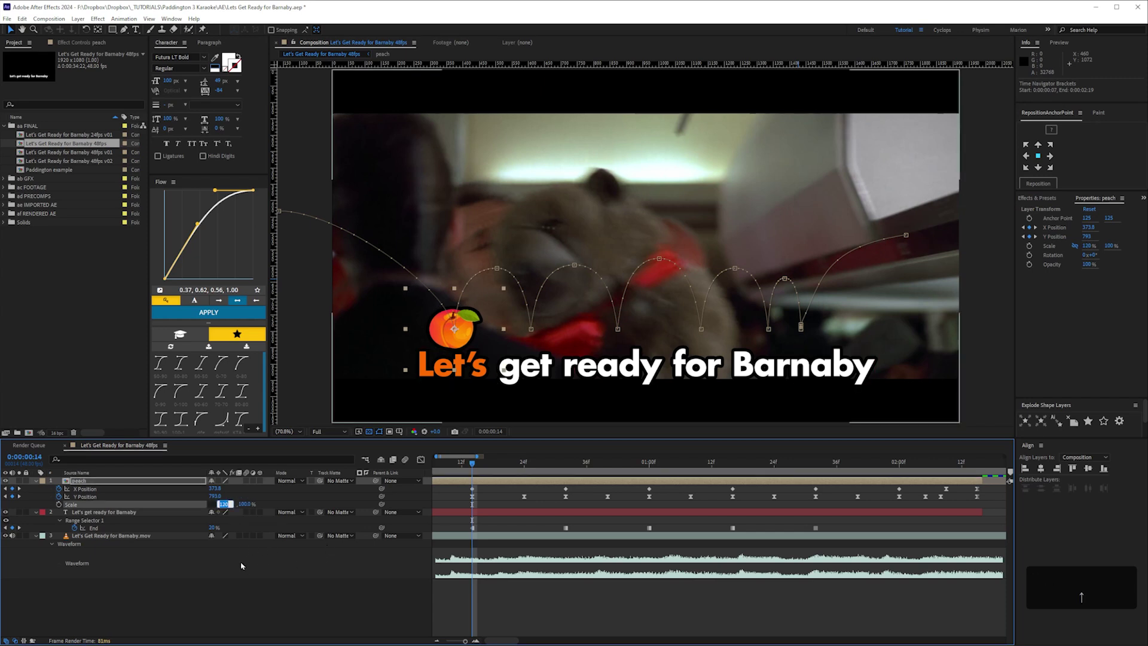
left_click(219, 586)
- Set the peach's vertical scale to 80% so it looks squashed on the landing frame
left_click(240, 504)
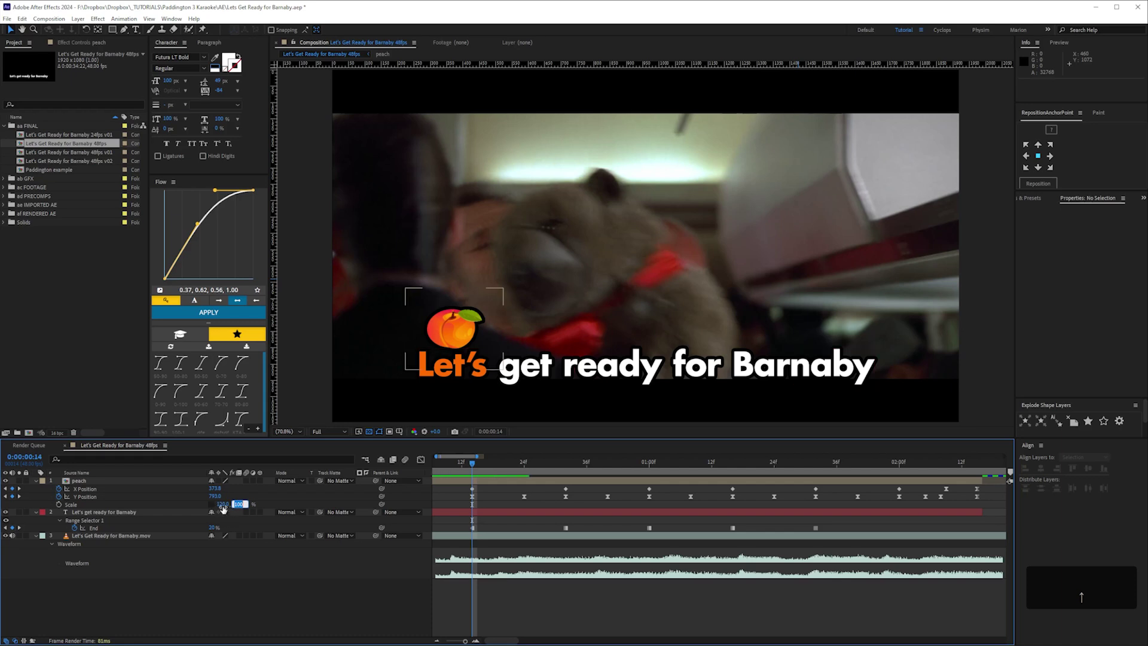
key("shift")
key("shift+Down")
key("shift+Down")
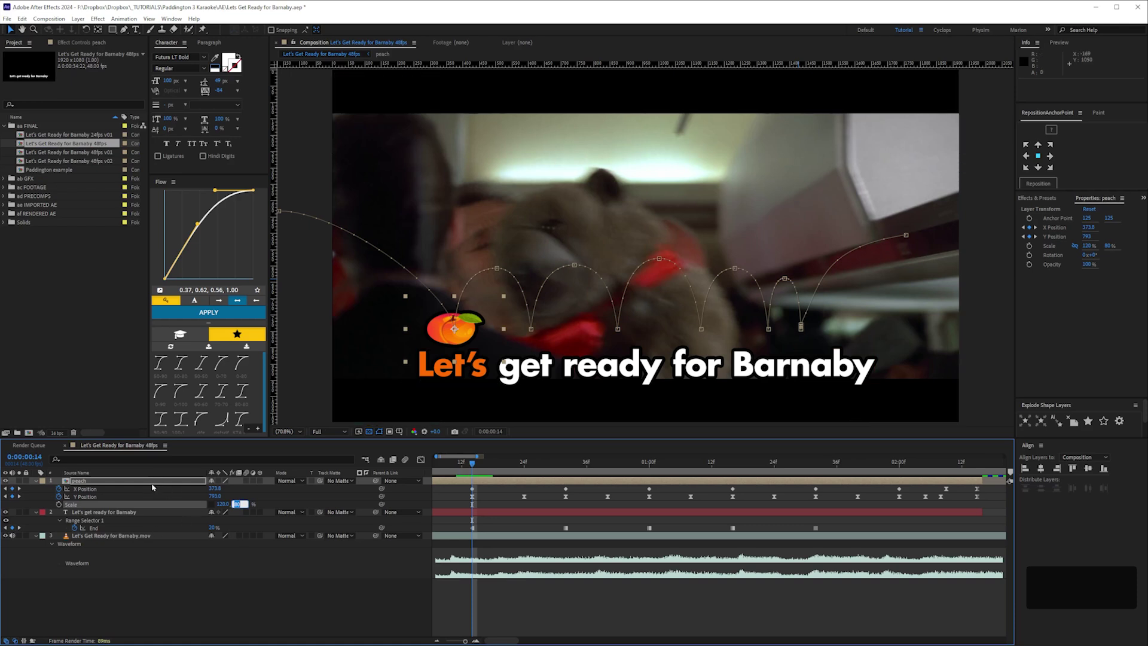
key("Return")
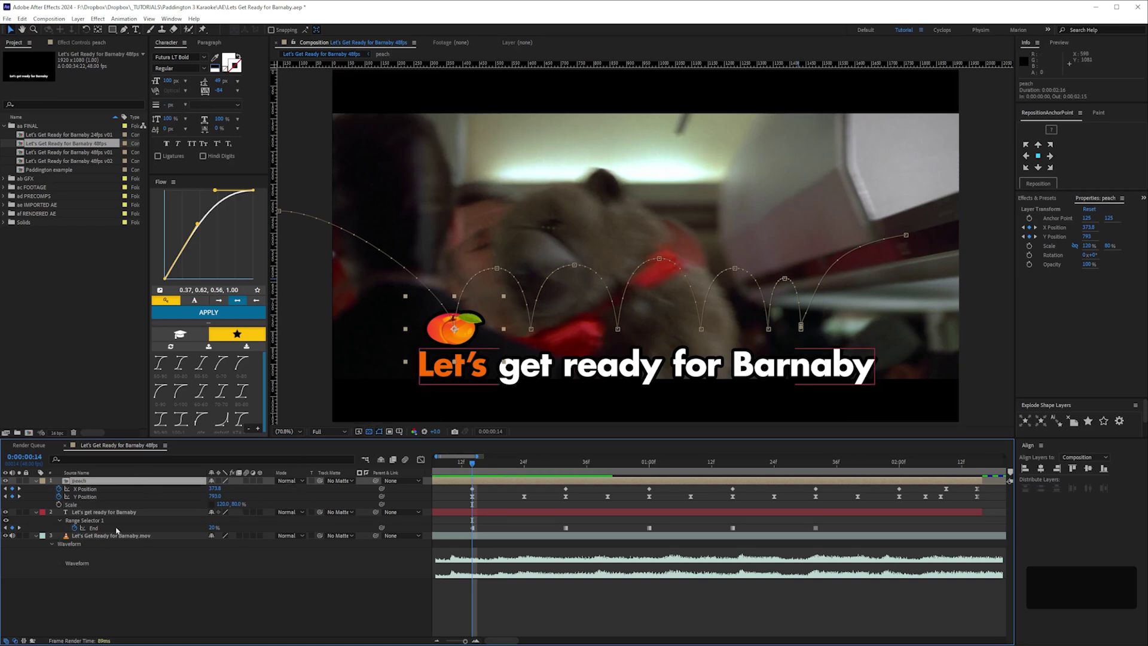
- Hide the footage layer's video and add a horizontal guide at 851 px along the top of the lyrics
left_click(6, 536)
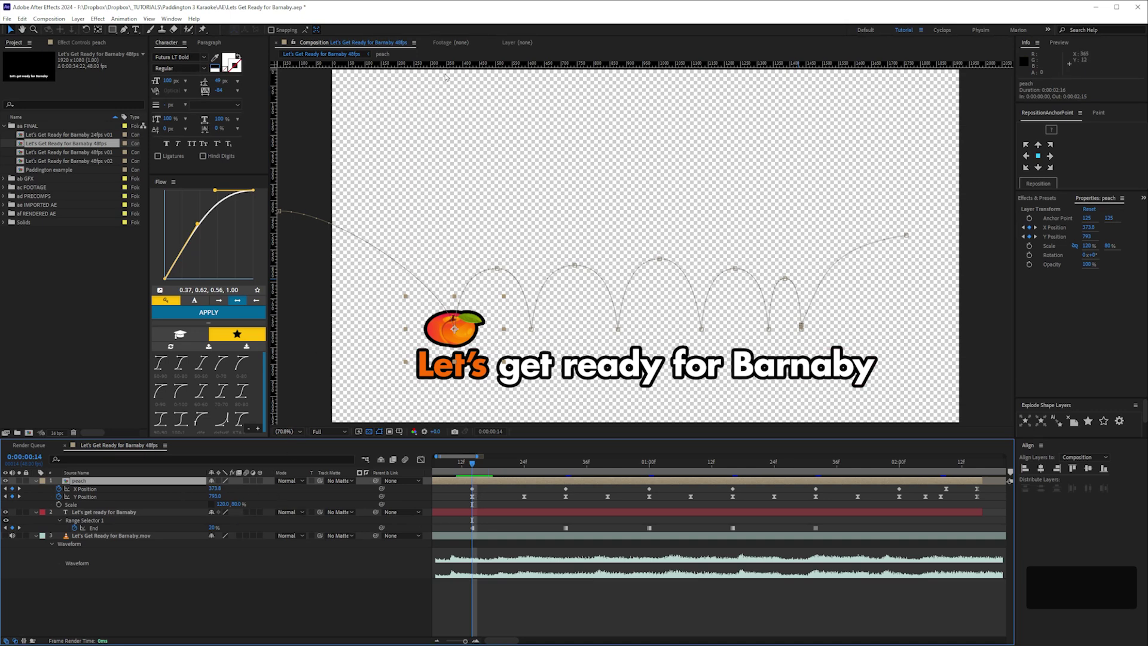
left_click_drag(446, 64, 475, 349)
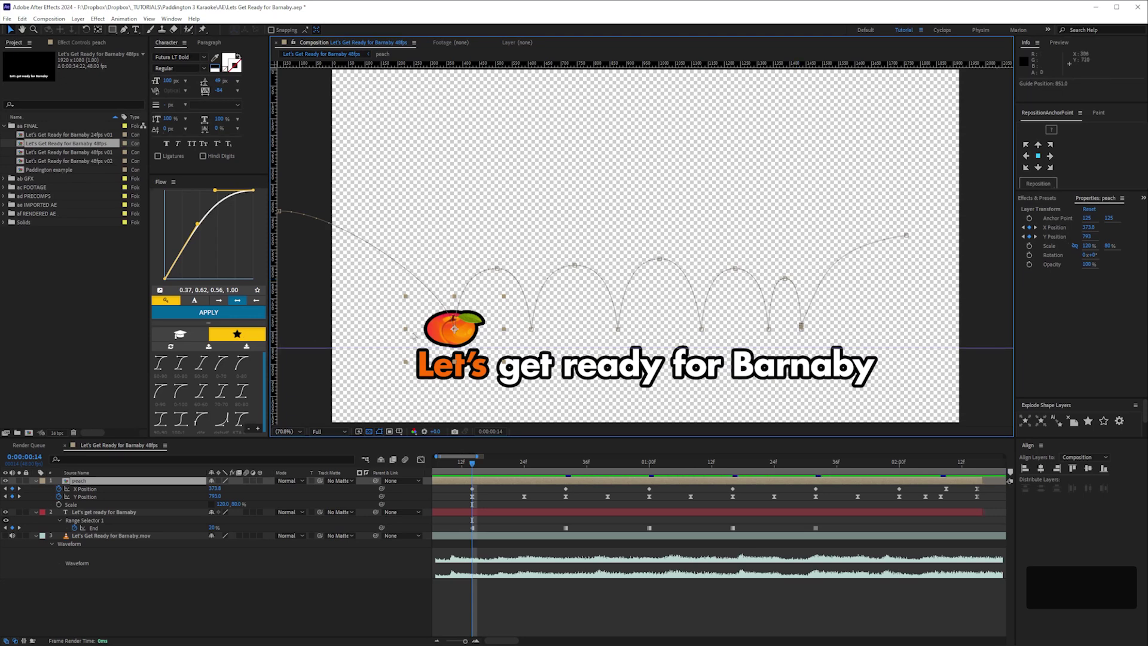
- Keyframe the squashed peach's Scale at 0:00:00:14, and one frame earlier stretch it to 80% wide by 120% high
left_click(58, 504)
left_click_drag(472, 465, 461, 466)
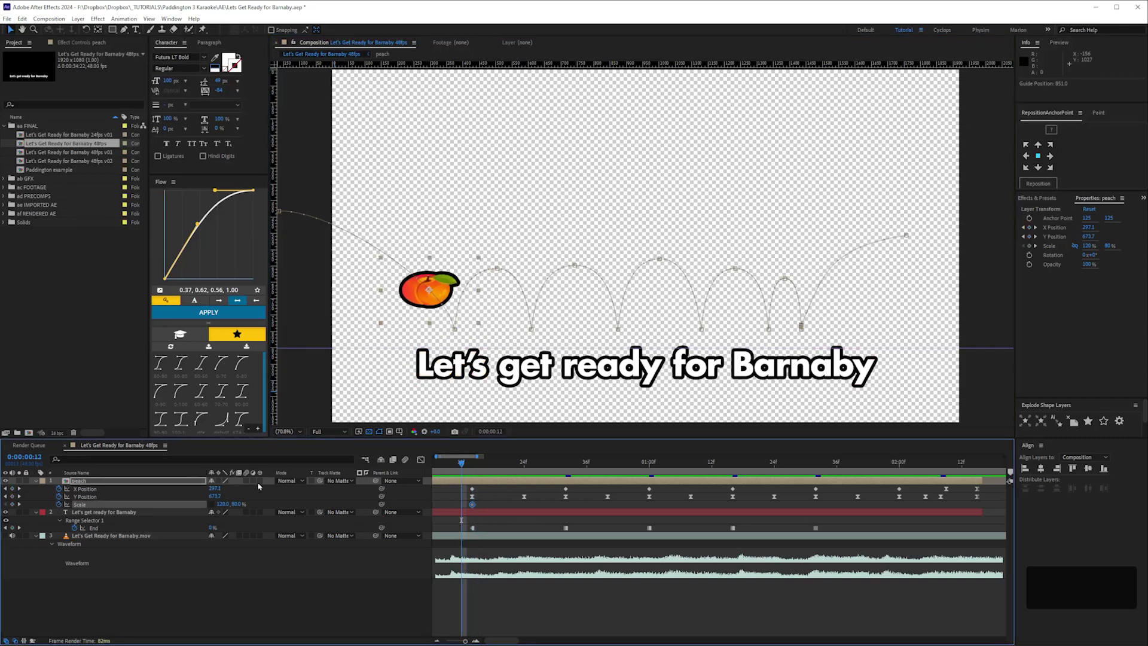
left_click(467, 466)
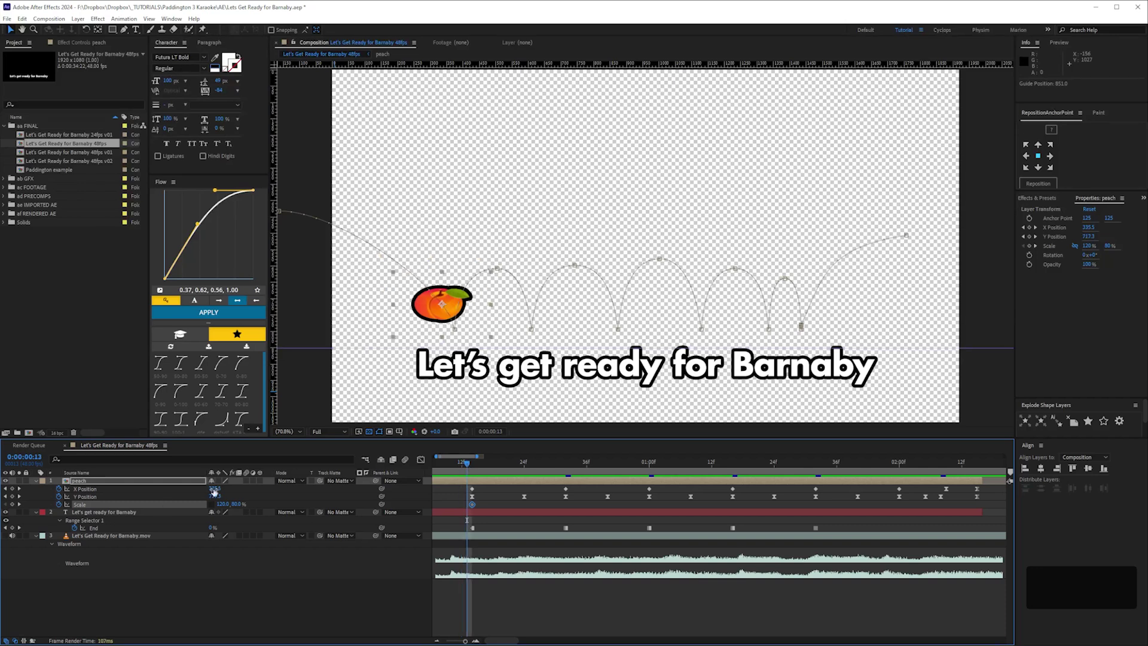
type("80")
key("Return")
left_click(235, 504)
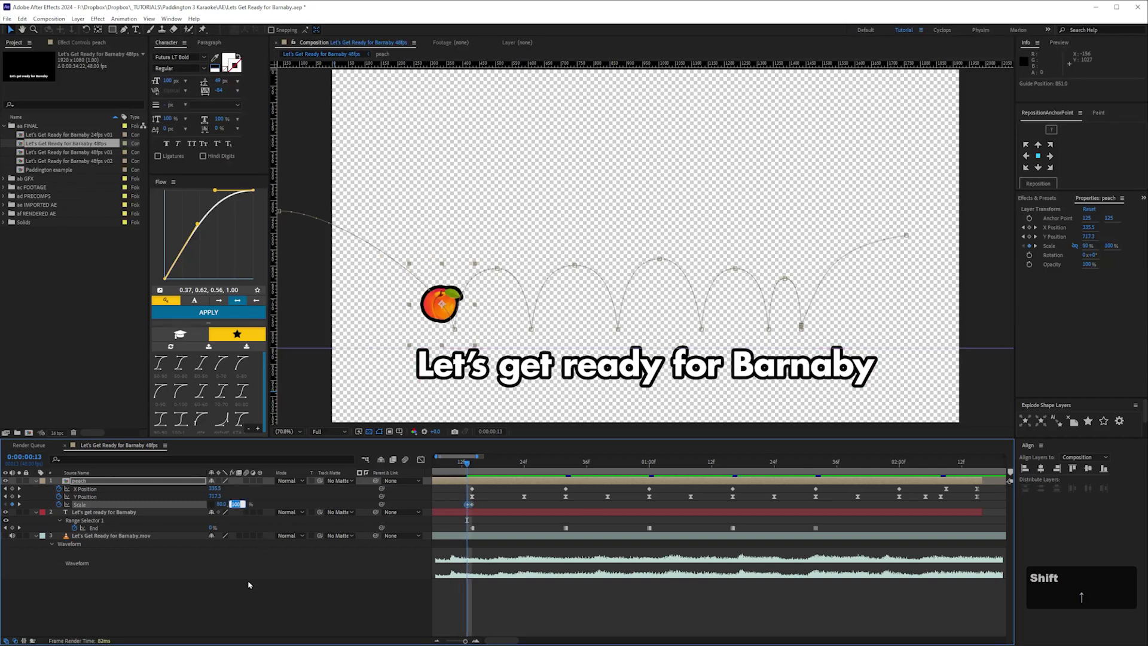
key("shift+Up")
key("shift+Up")
key("shift+Up")
key("shift+Up")
left_click(236, 604)
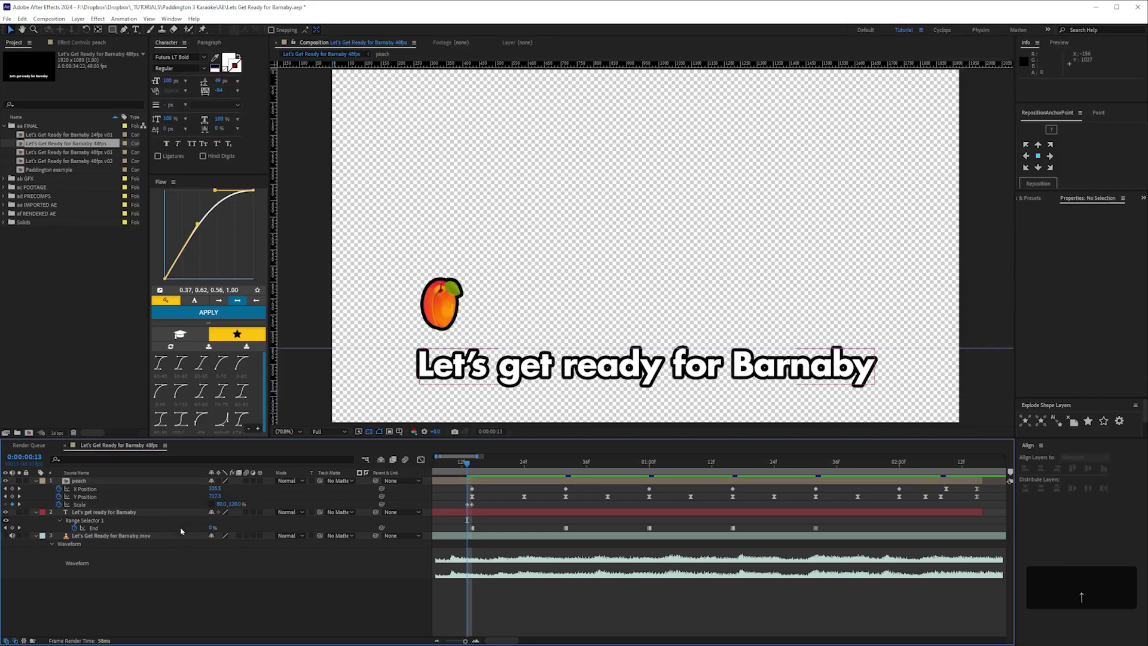
- Reveal the peach's Rotation and keyframe it at -20° on 0:00:00:13, just before the landing
left_click(77, 480)
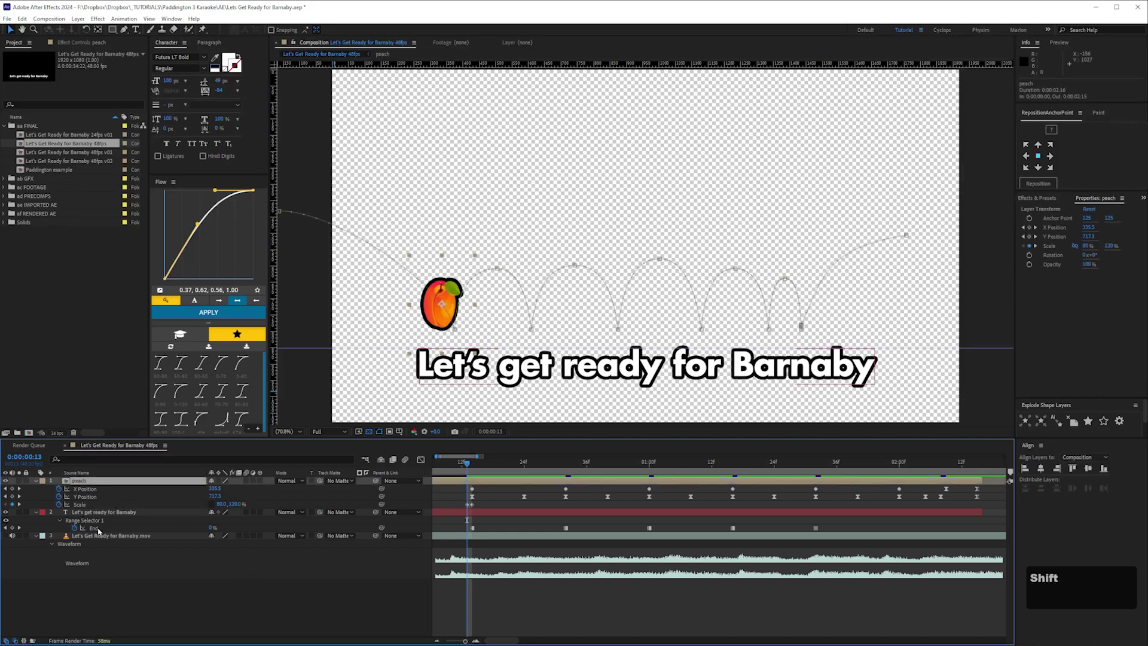
key("shift+r")
left_click(58, 513)
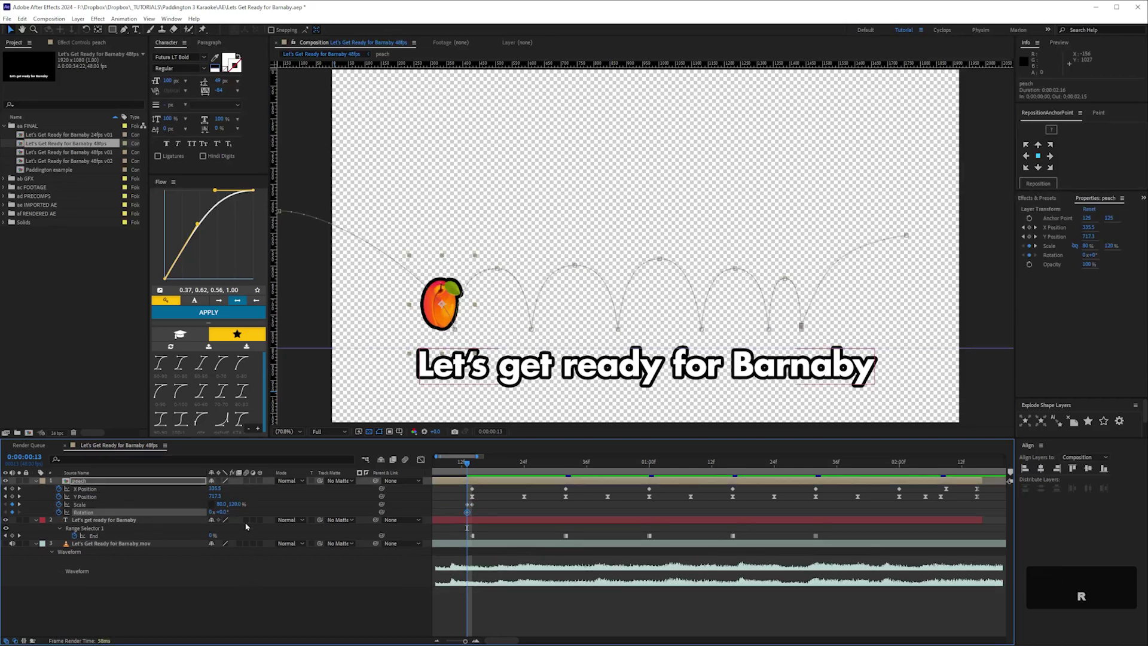
left_click(220, 513)
key("shift+Down")
key("shift+Down")
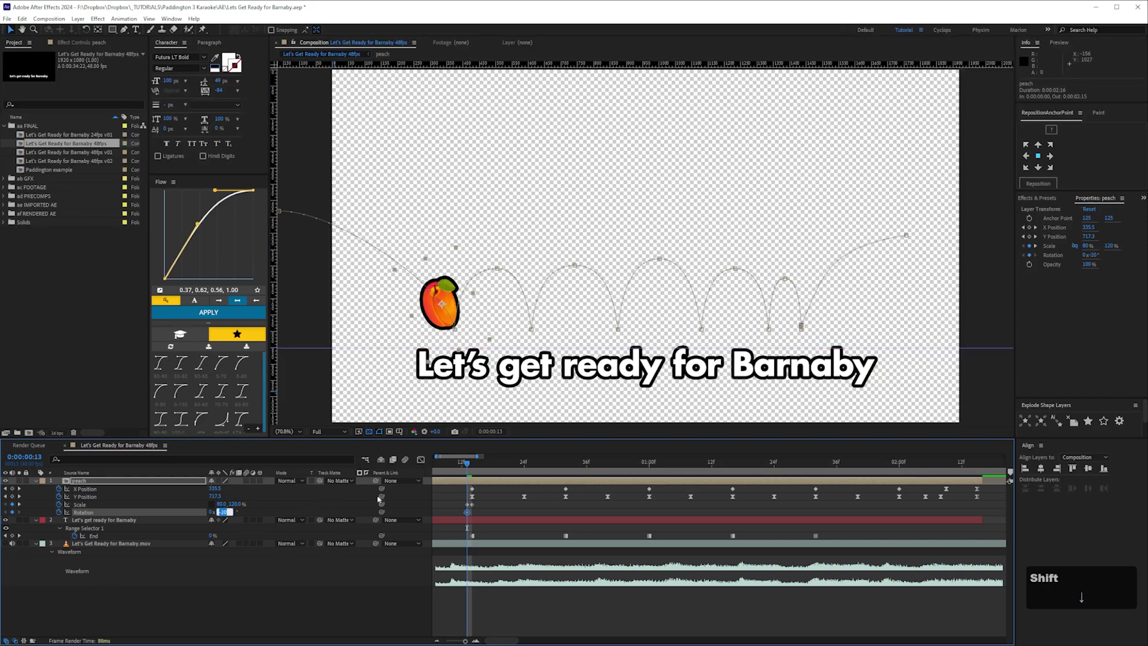
- At 0:00:00:15, set the peach's Rotation to 0°
left_click_drag(468, 464, 477, 464)
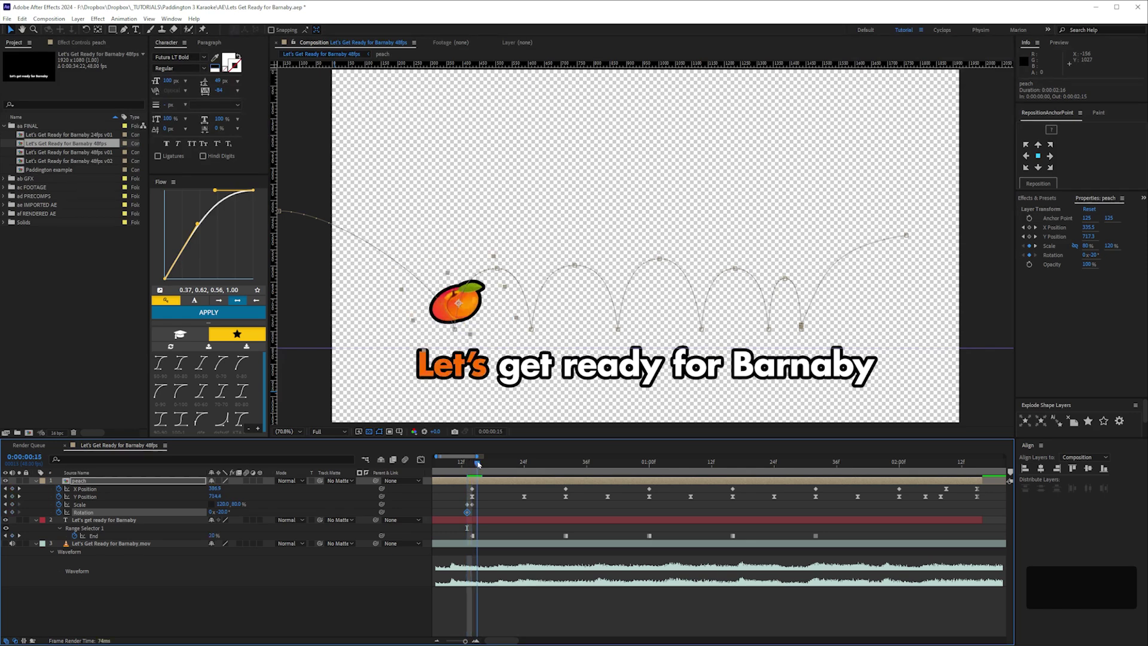
left_click(223, 512)
key("shift+Up")
key("shift+Up")
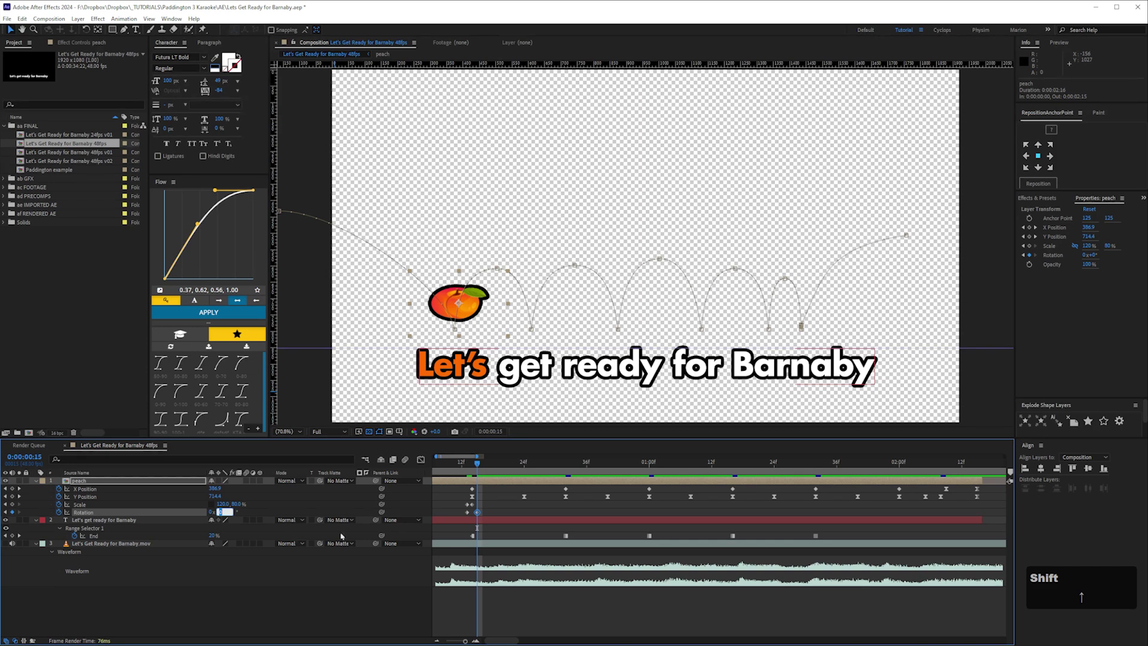
- Copy the stretched Scale keyframe from just before the landing to 0:00:00:15, just after it
left_click(467, 505)
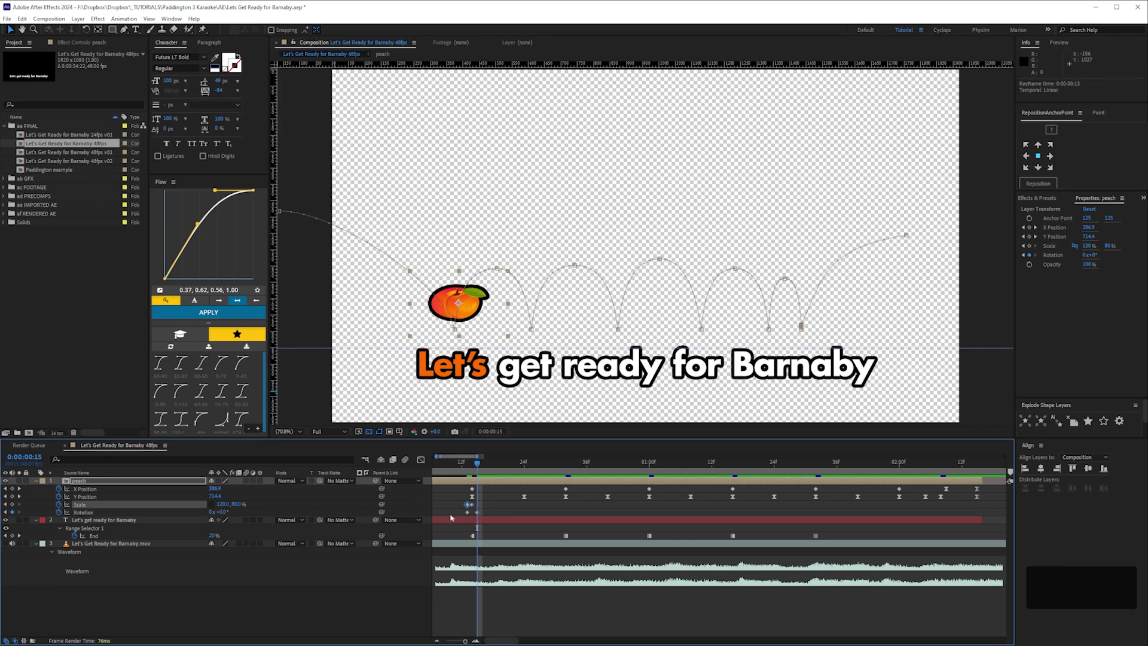
key("ctrl+c")
key("ctrl+v")
- Move the Y Position keyframe at the peak of the first bounce to 0:00:00:23
left_click_drag(479, 466, 524, 466)
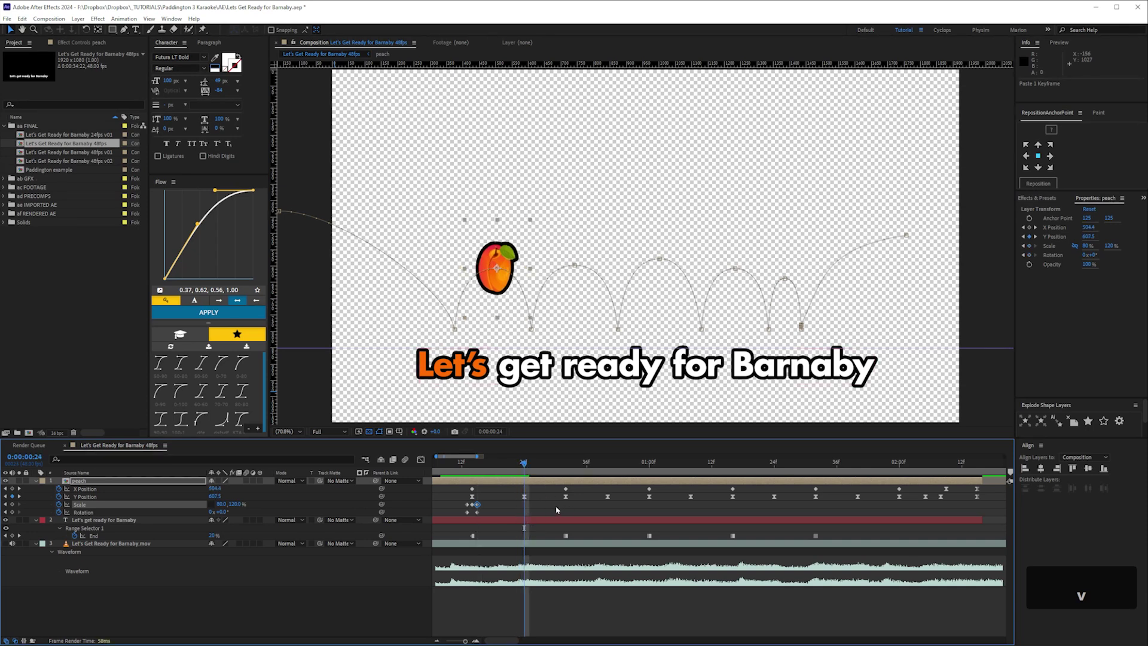
left_click_drag(525, 501, 520, 507)
left_click_drag(524, 467, 519, 464)
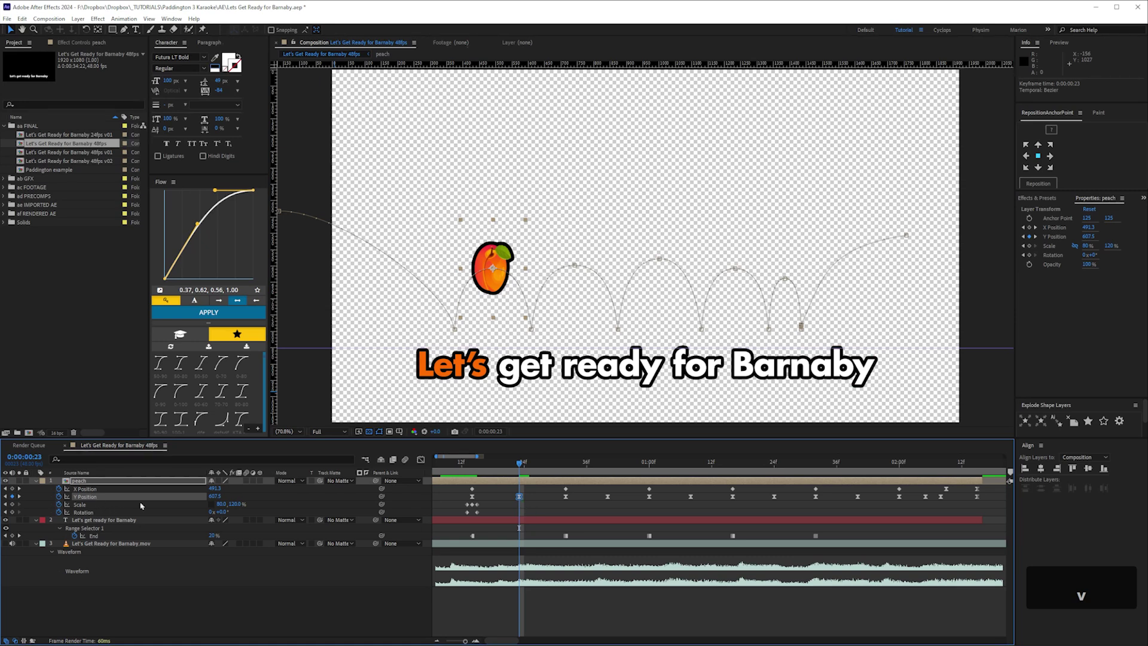
- Set the peach's Scale to 100% in both dimensions at the 0:00:00:23 bounce peak and apply Easy Ease to the keyframe
left_click(221, 505)
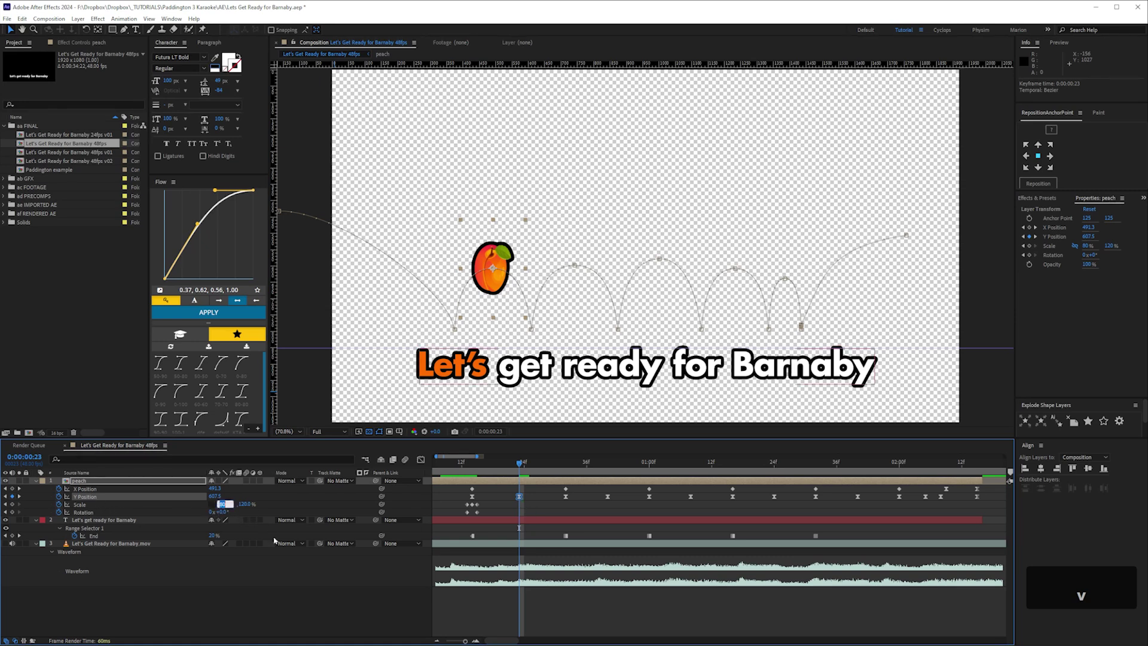
type("100")
key("Return")
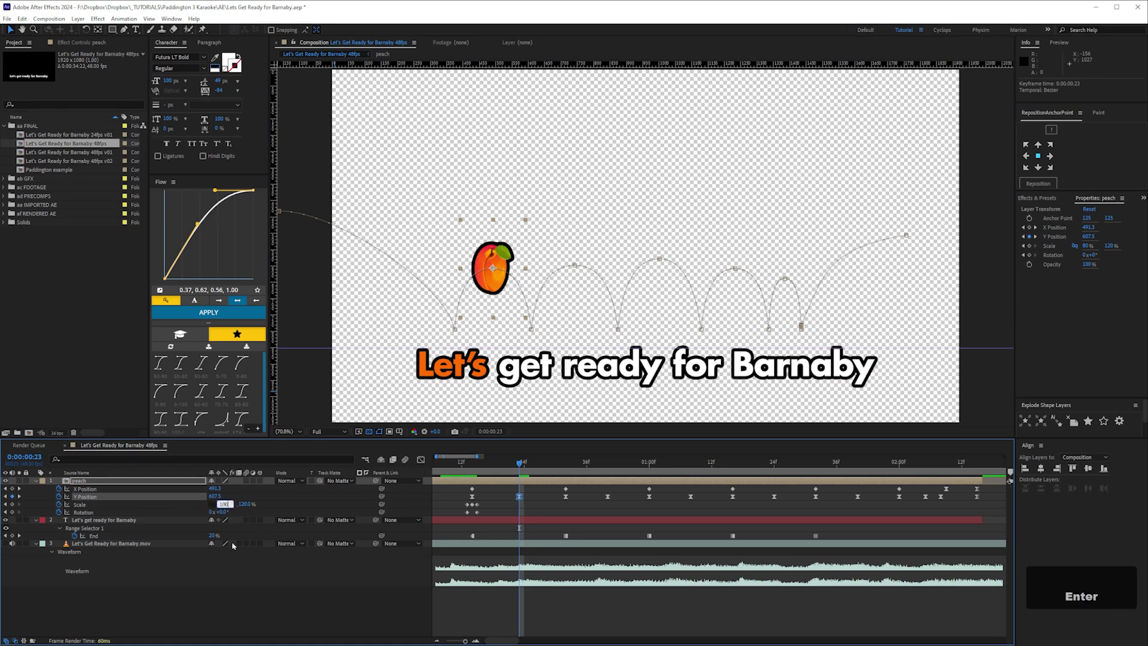
key("Tab")
type("1")
key("Return")
key("F9")
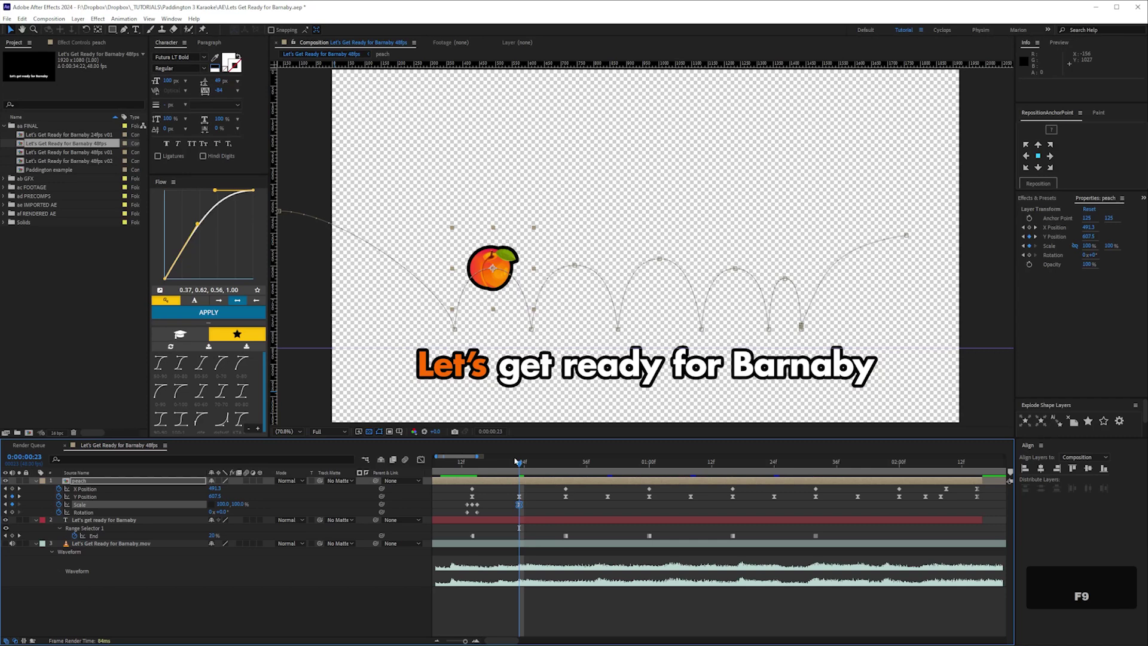
- Copy the first landing's Scale and Rotation keyframes to 0:00:00:31 for the second landing, and check the motion between them
left_click_drag(512, 466, 480, 472)
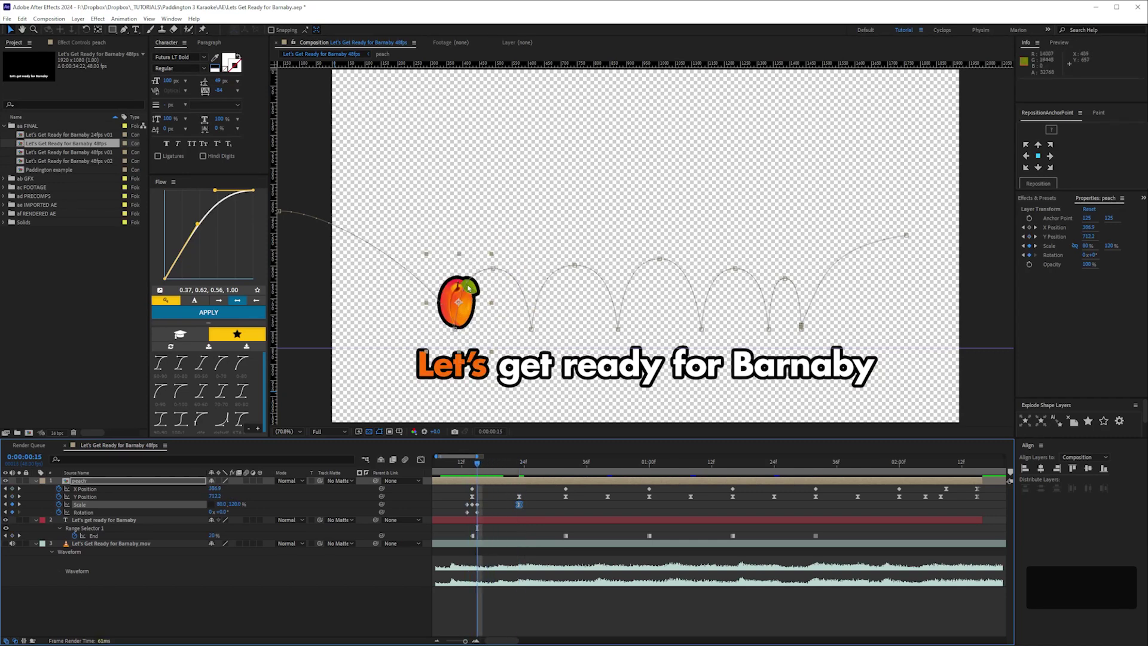
left_click_drag(488, 469, 562, 477)
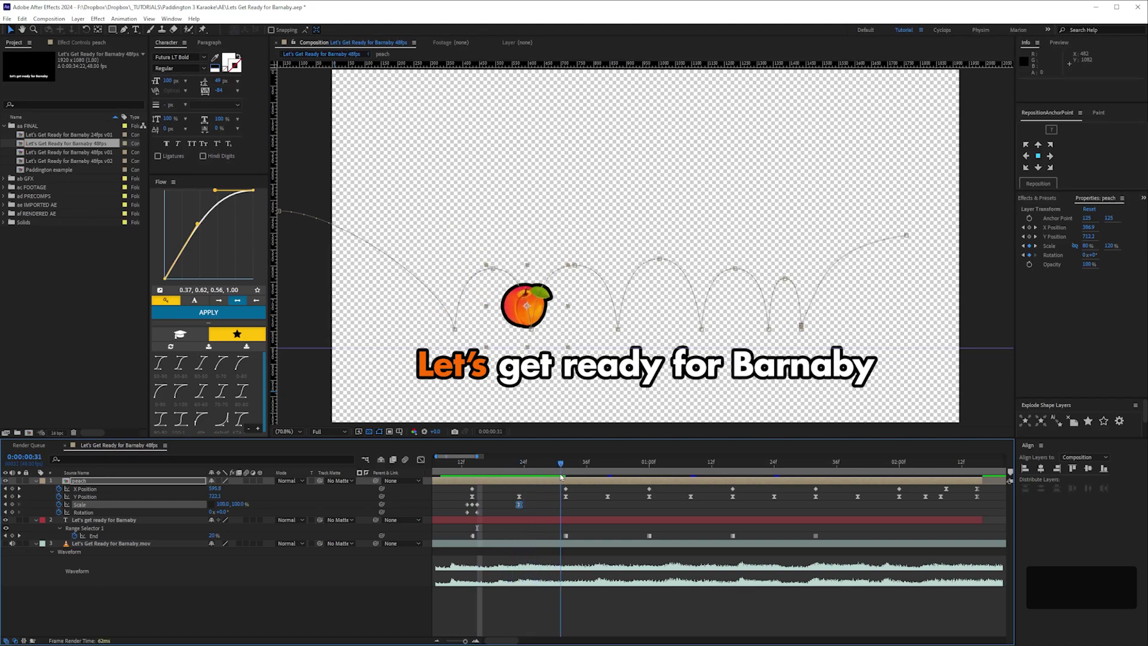
left_click_drag(462, 501, 482, 515)
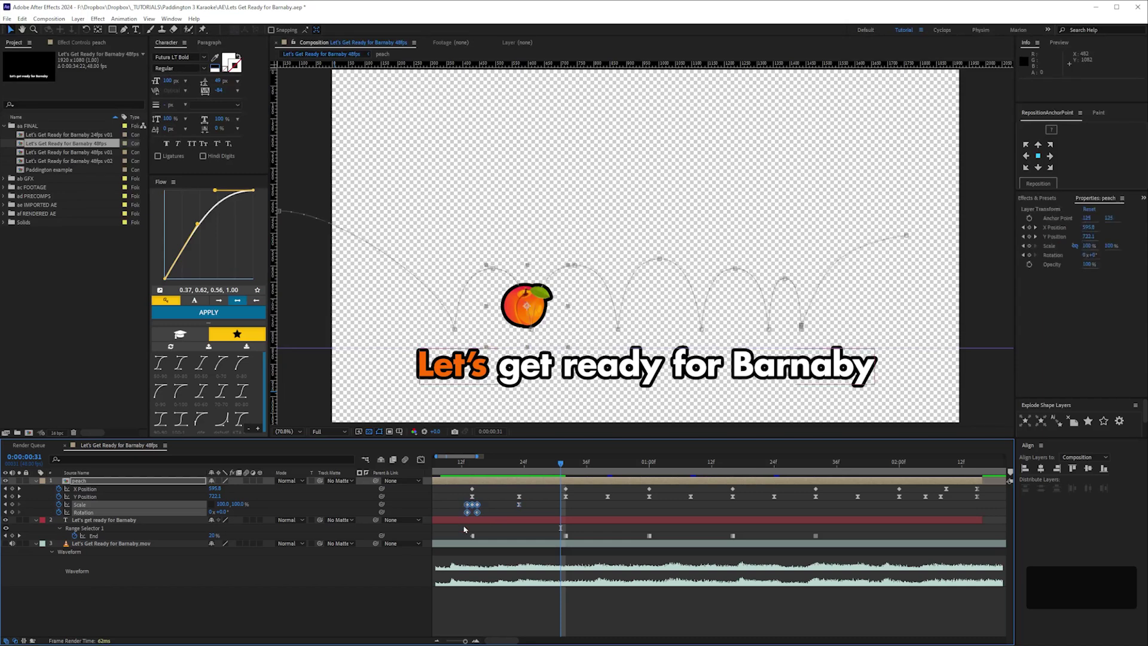
key("ctrl+c")
key("ctrl+v")
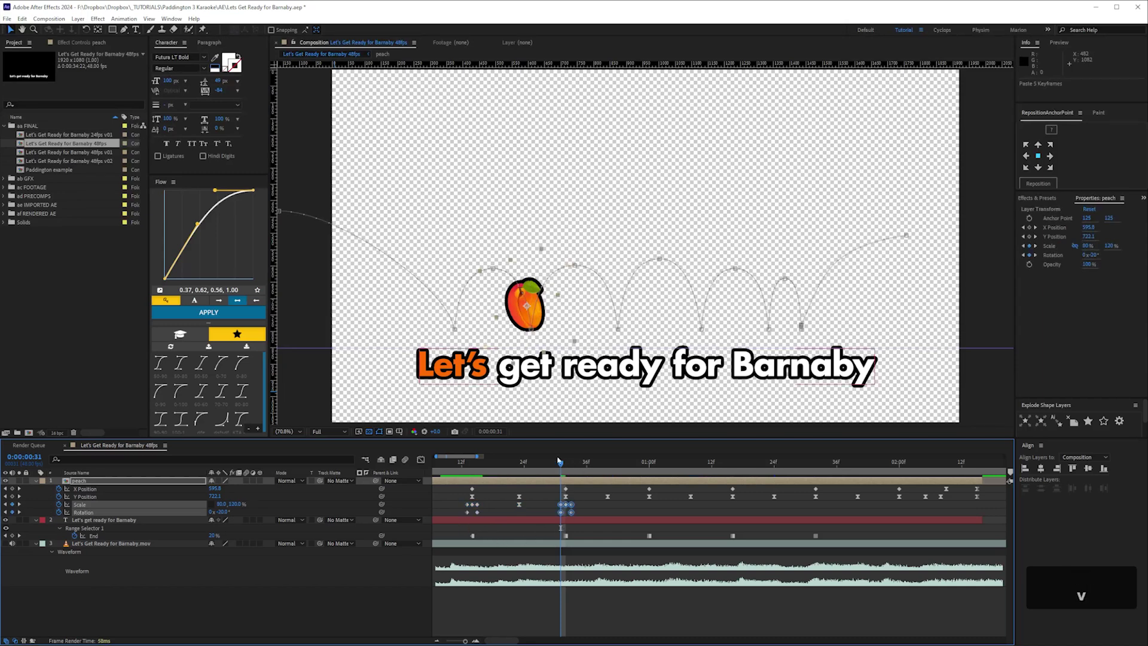
left_click_drag(561, 460, 513, 464)
key("ctrl+shift+a")
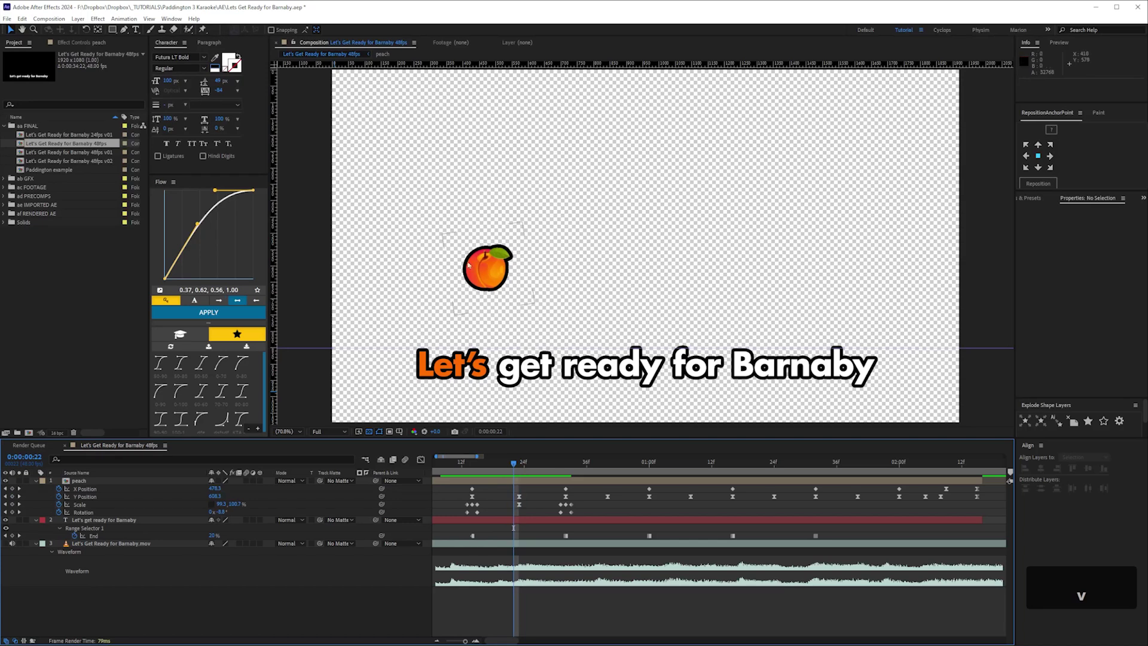
- Preview the peach's bounces across the lyric lines, including the 48fps v01 and v02 compositions with squash and stretch on every landing
left_click_drag(516, 468, 736, 476)
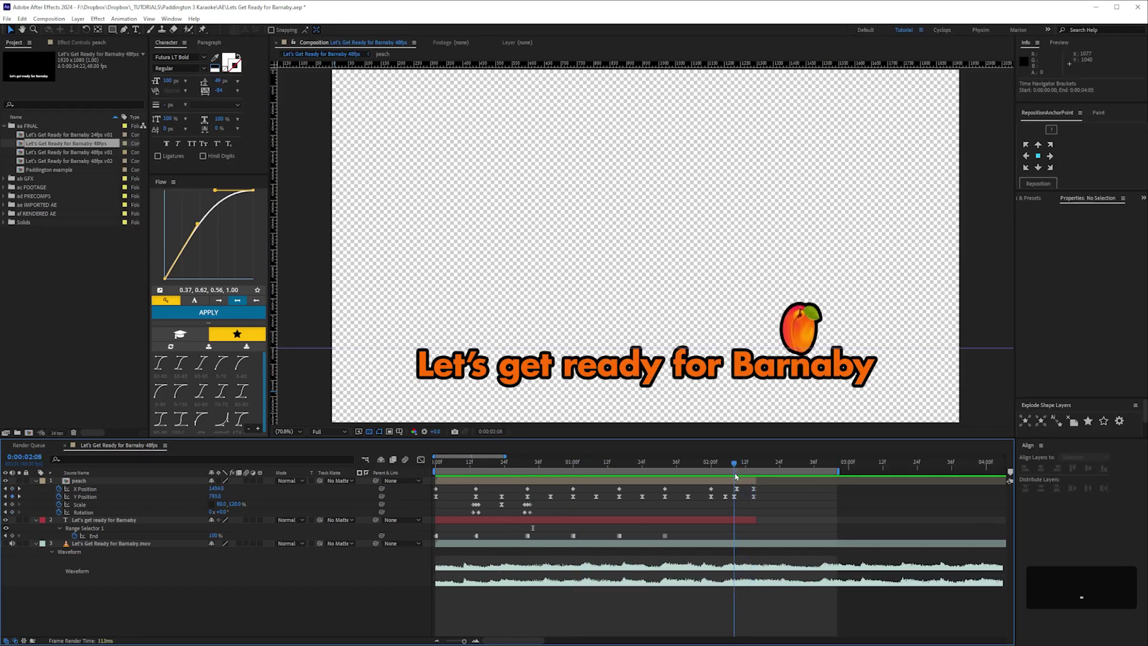
key("=")
key("=")
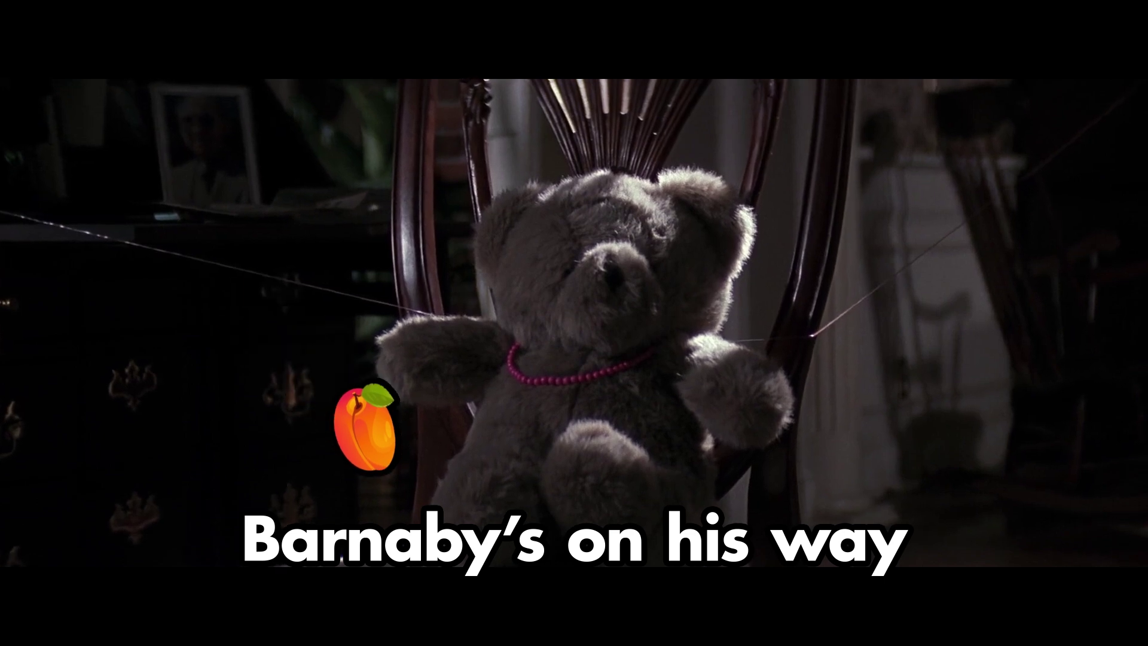
key("space")
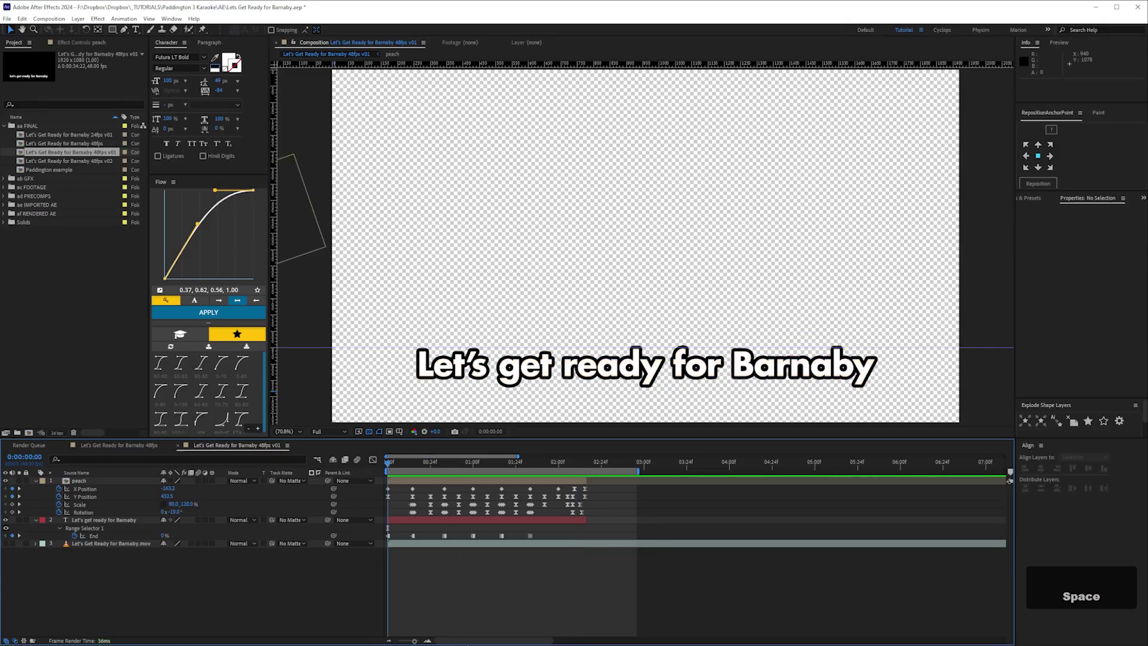
key("KP_0")
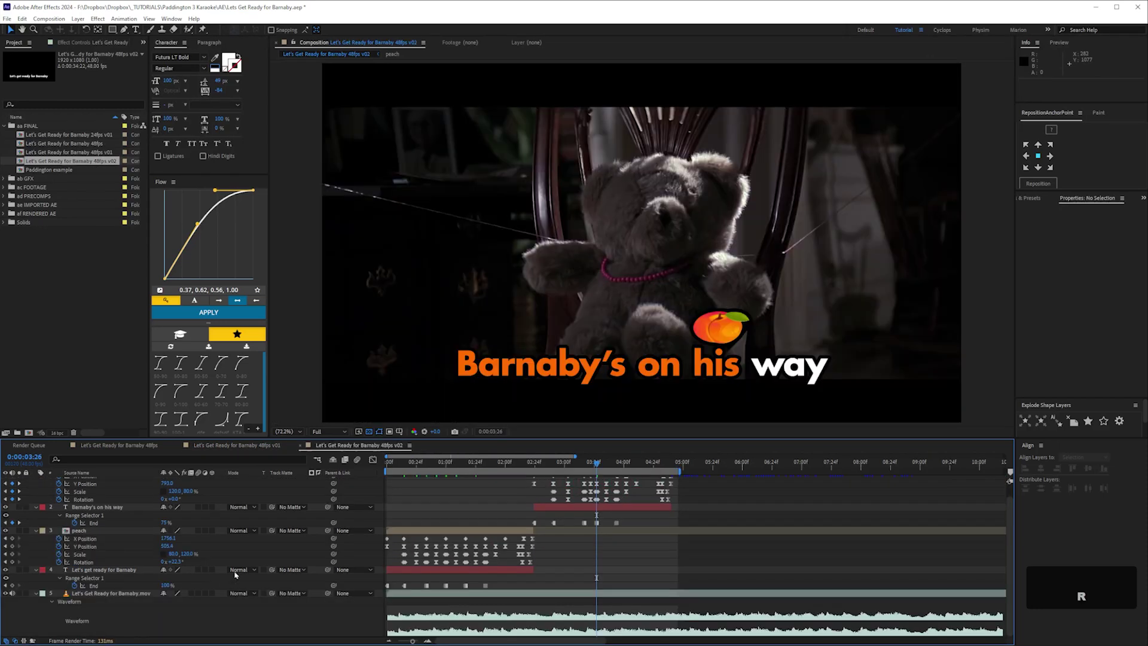
left_click(57, 518)
key("space")
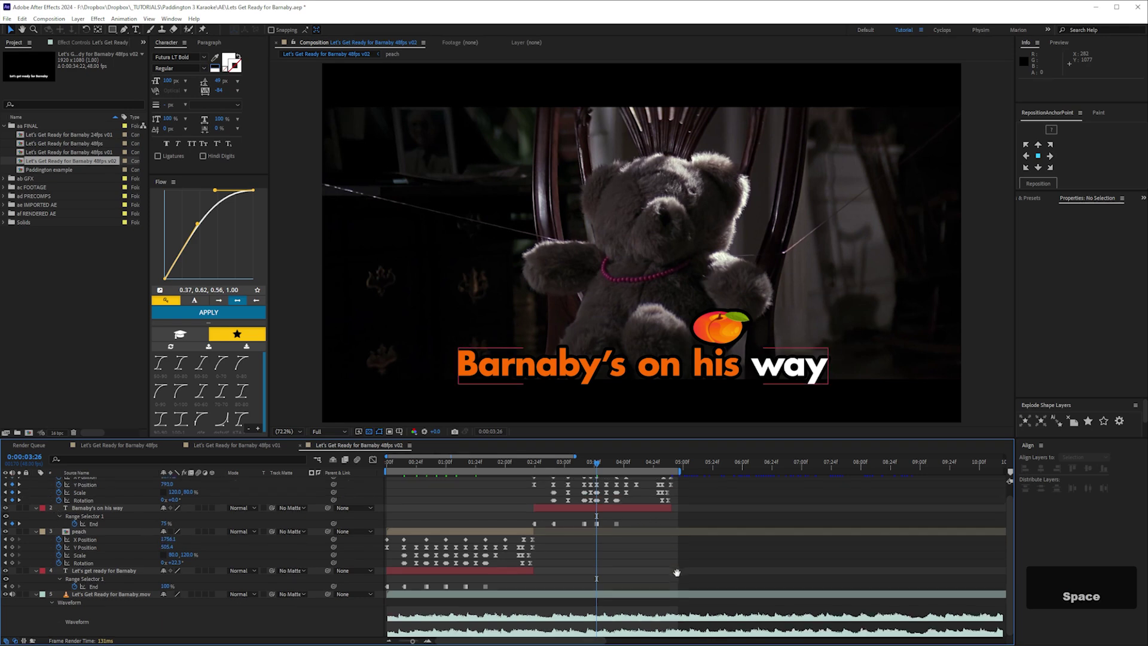
scroll(657, 538, "up", 1)
key("KP_0")
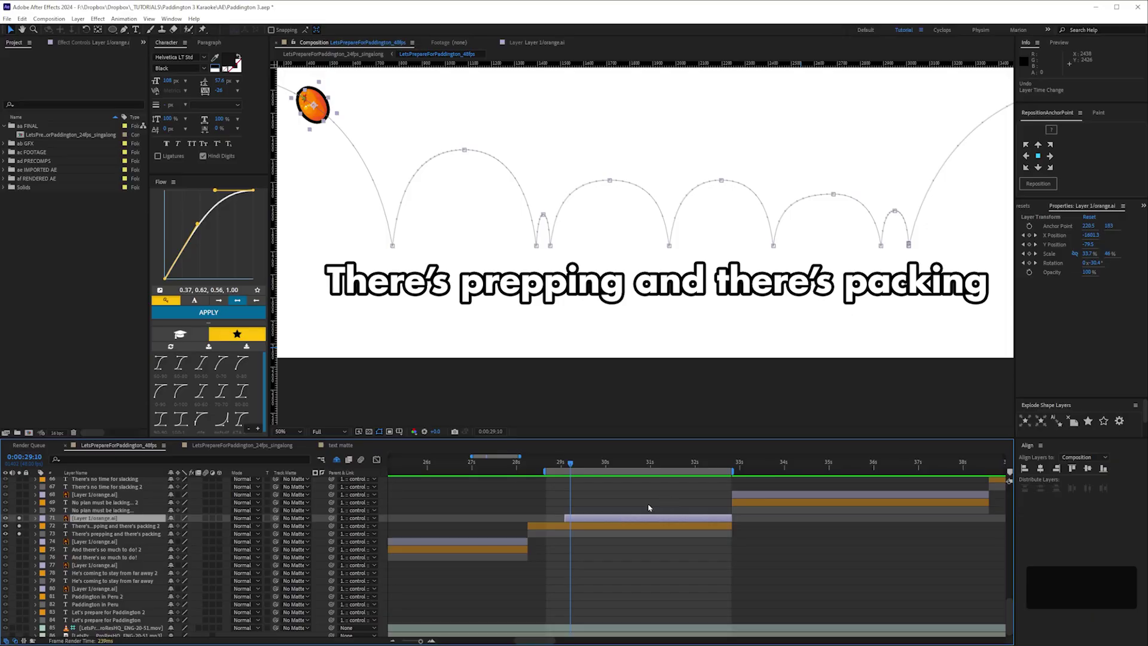
- In the LetsPrepareForPaddington_48fps composition, scrub through the orange's bounces over "There's prepping and there's packing" to examine its double hops
left_click_drag(578, 466, 603, 468)
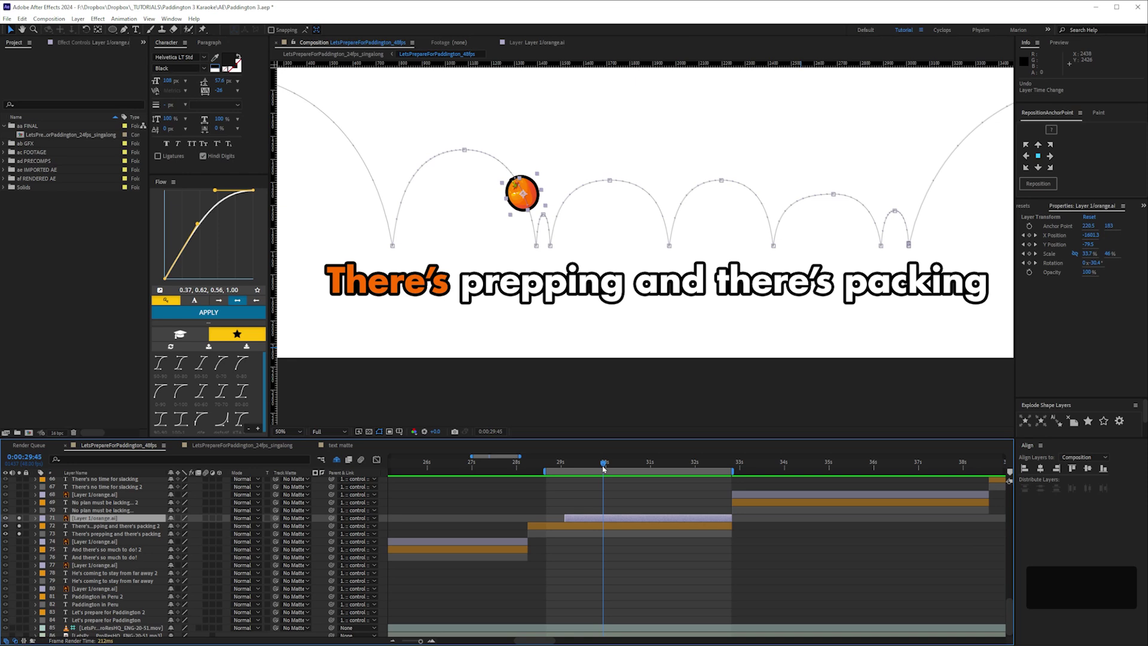
key("space")
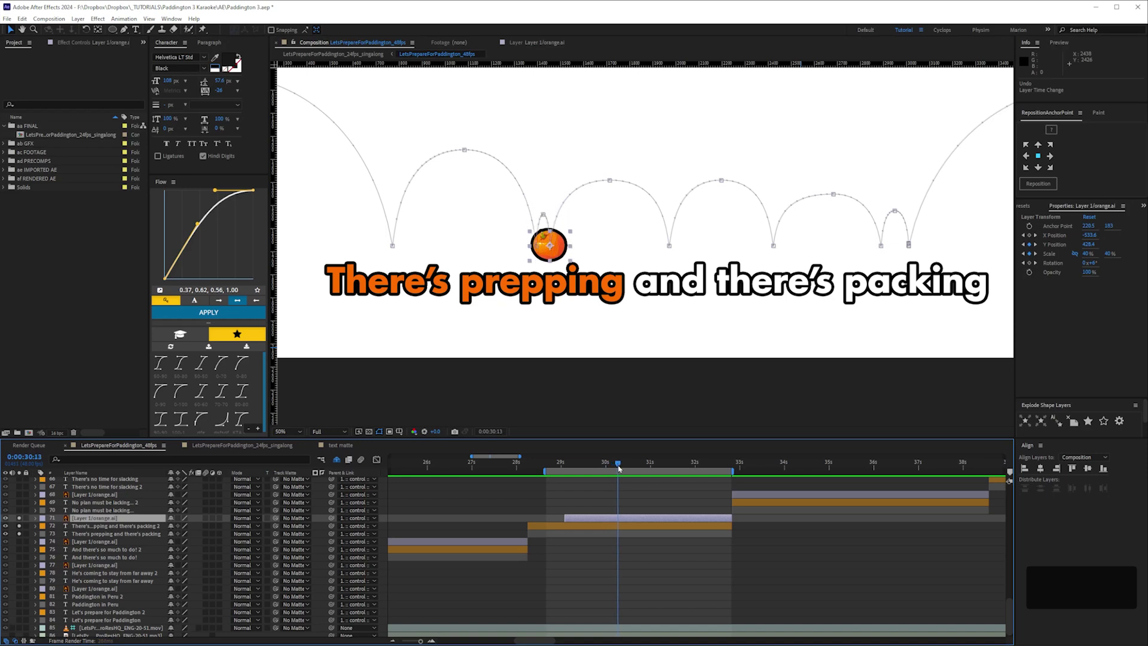
left_click_drag(618, 471, 609, 477)
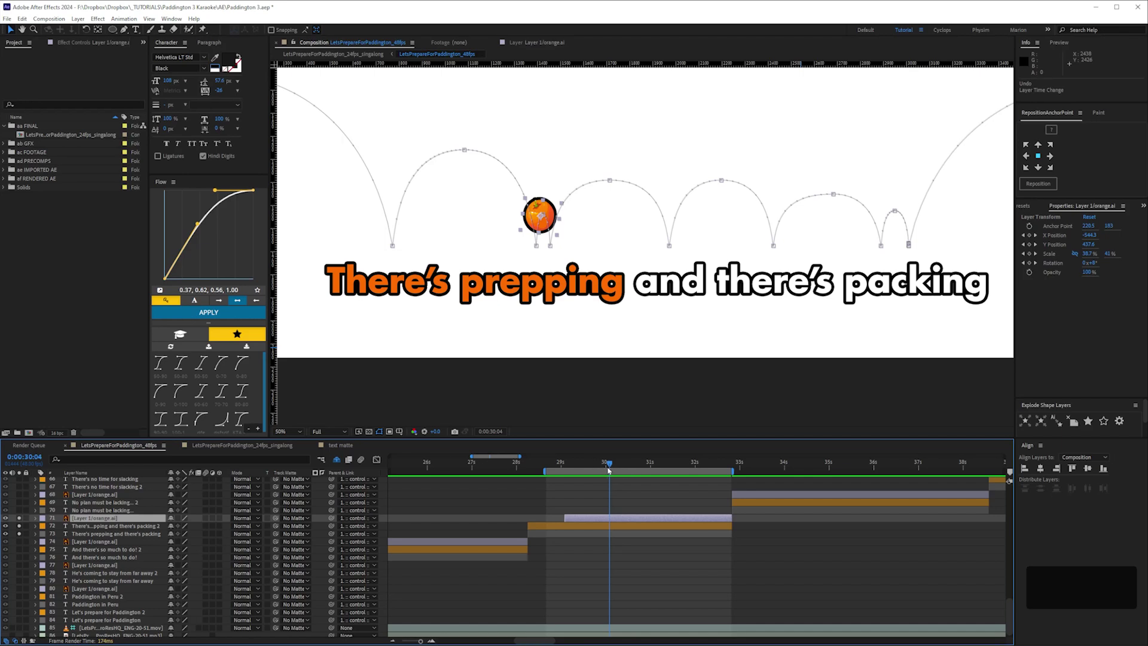
left_click_drag(608, 469, 669, 475)
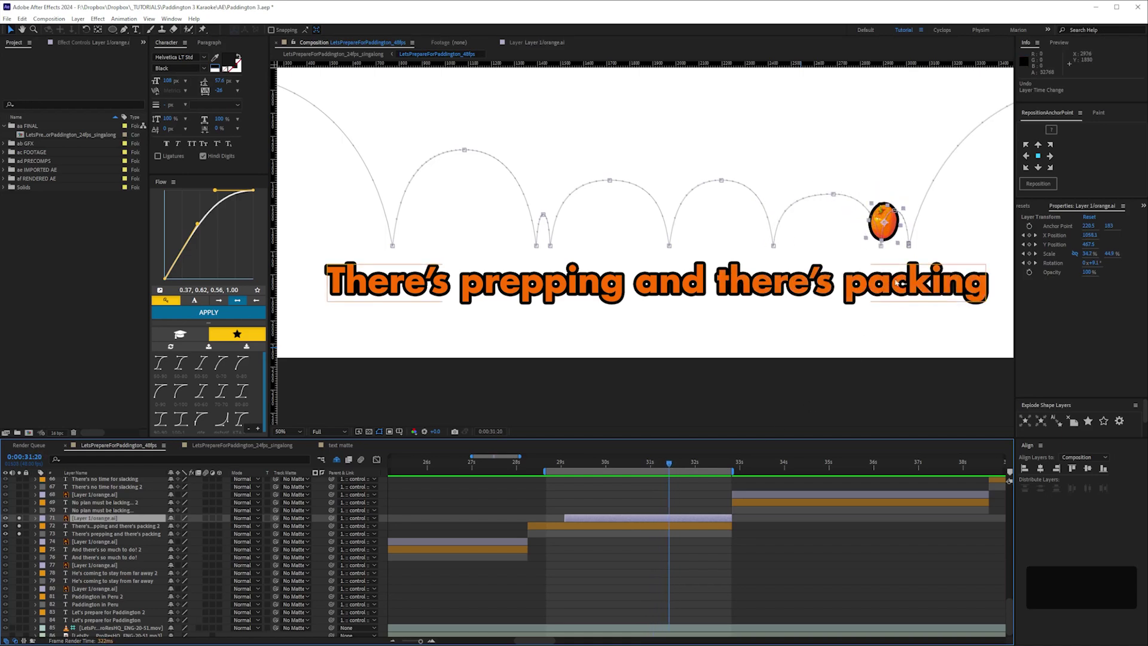
left_click_drag(668, 466, 698, 472)
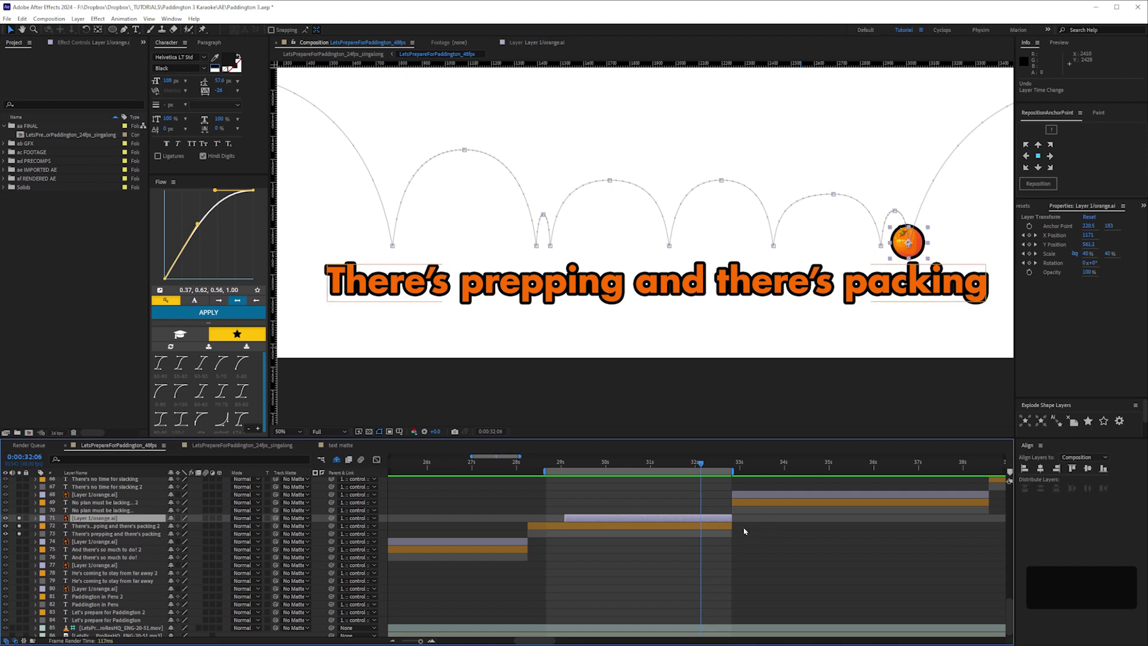
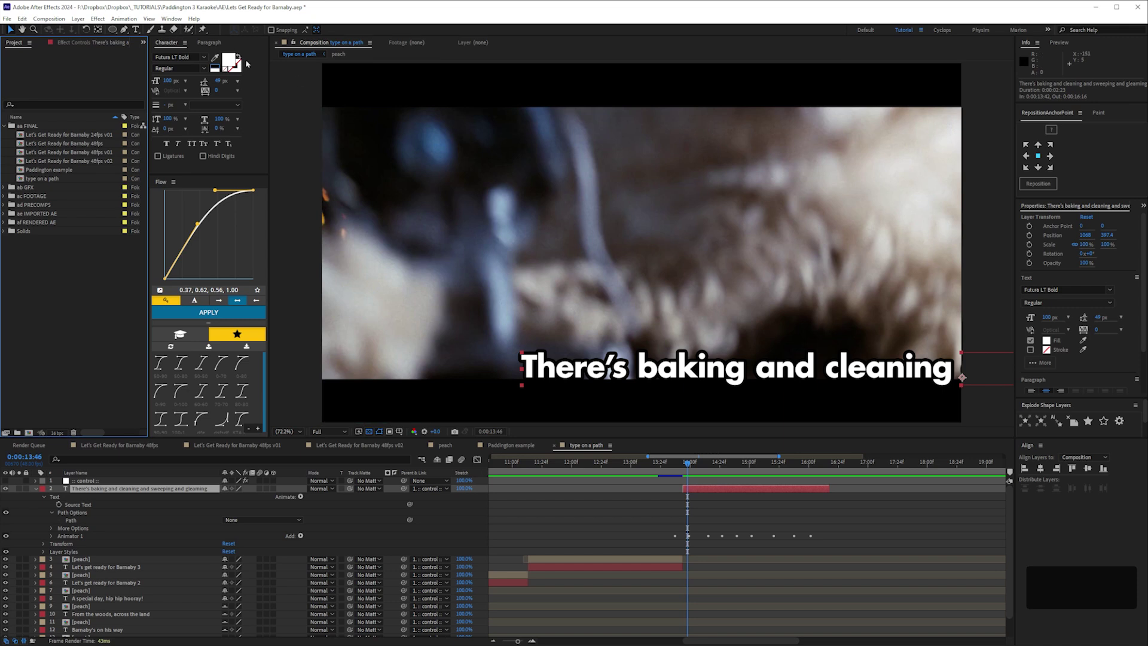
- Draw a five-point wavy mask path with the Pen tool on the "There's baking and cleaning" layer, extending past both sides of the frame
left_click(124, 30)
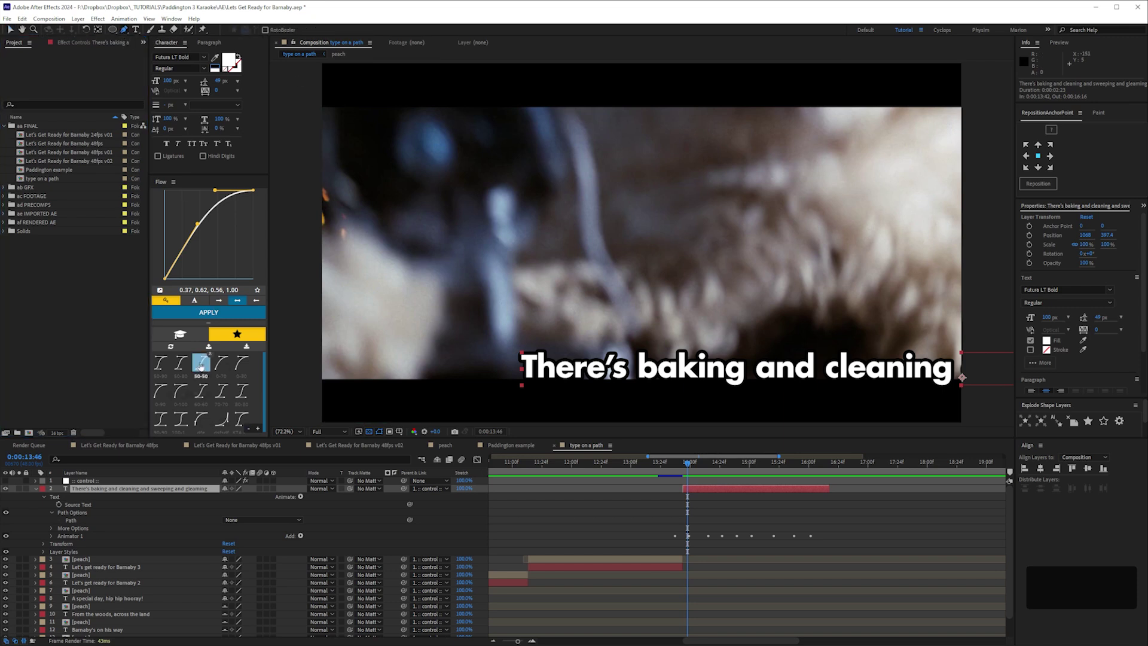
key("ctrl+minus")
key("ctrl+minus")
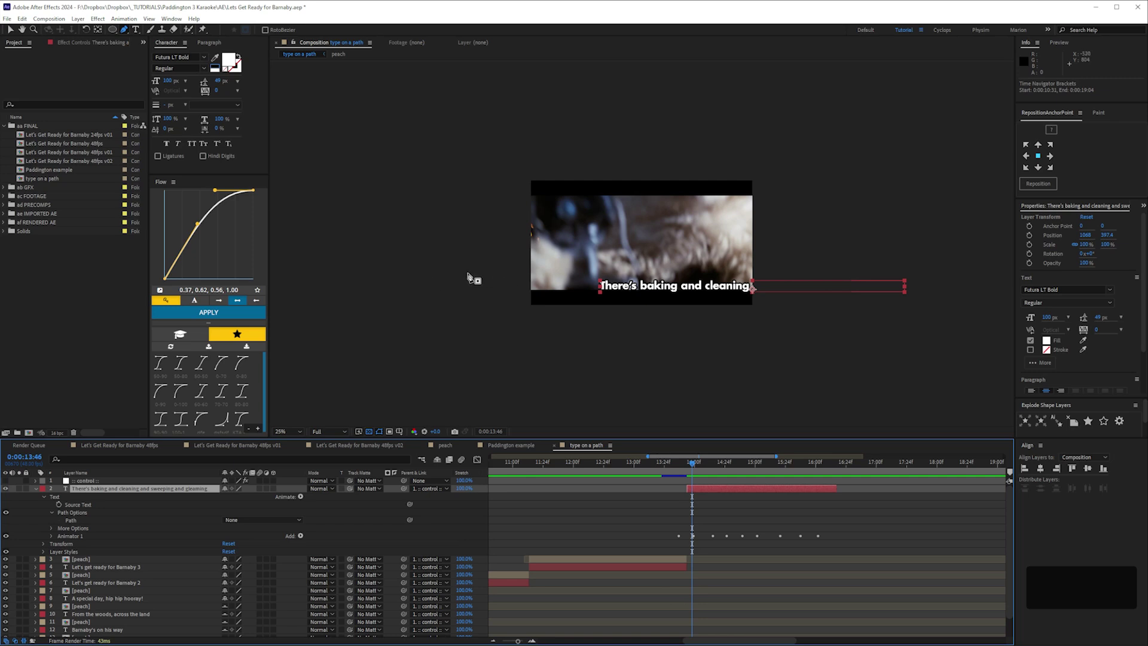
left_click_drag(400, 297, 430, 282)
left_click_drag(513, 299, 544, 338)
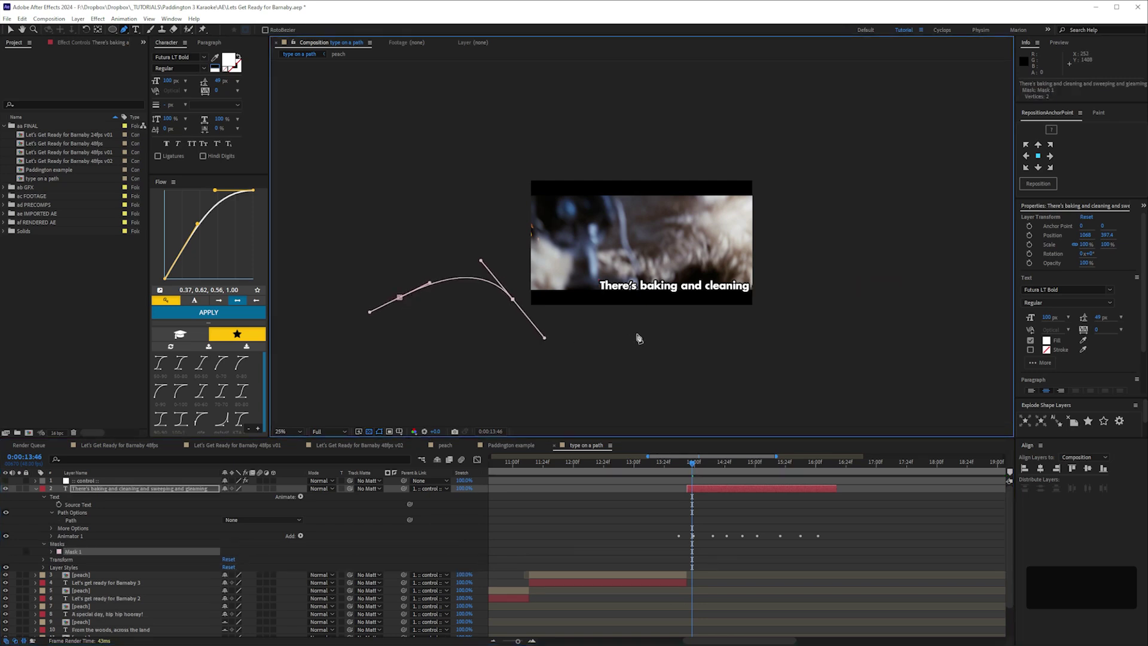
left_click_drag(624, 307, 660, 288)
left_click_drag(754, 307, 781, 341)
left_click_drag(890, 306, 916, 280)
left_click(10, 28)
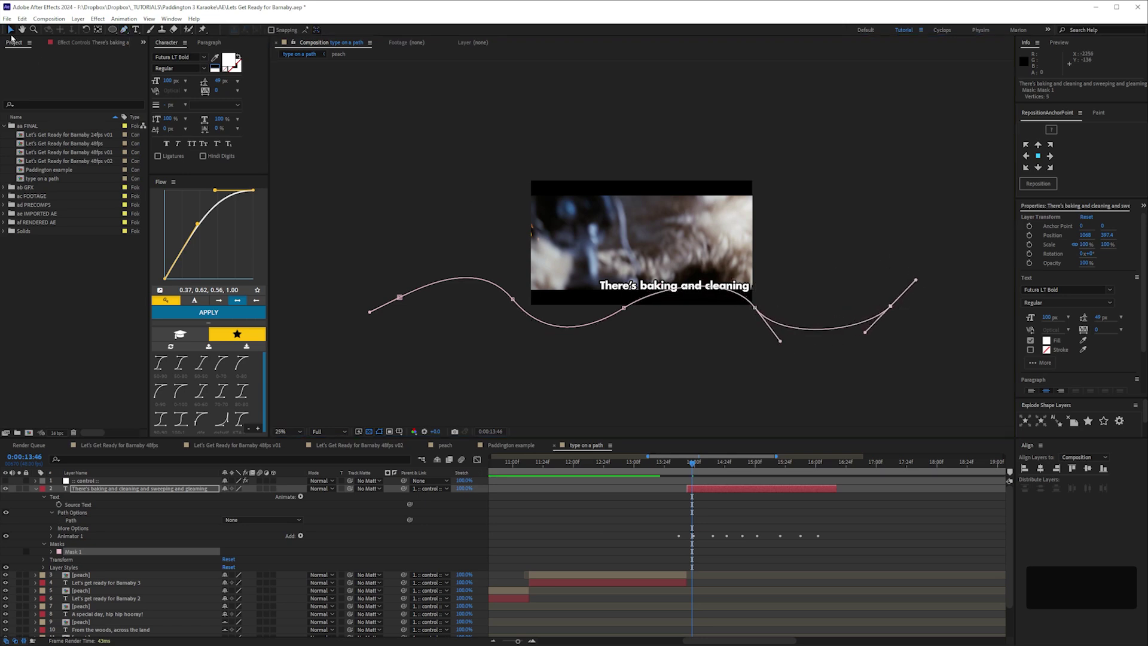
- Adjust the wavy mask's points and curve handles to even out its crests and troughs
left_click(399, 298)
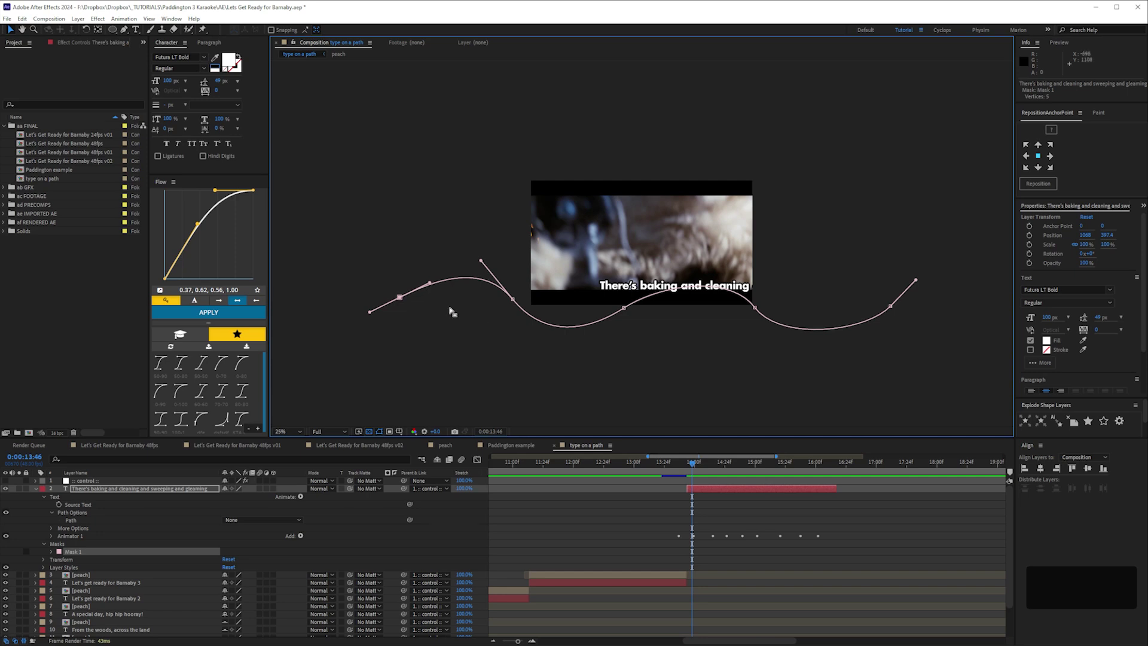
left_click_drag(430, 284, 416, 273)
left_click(513, 299)
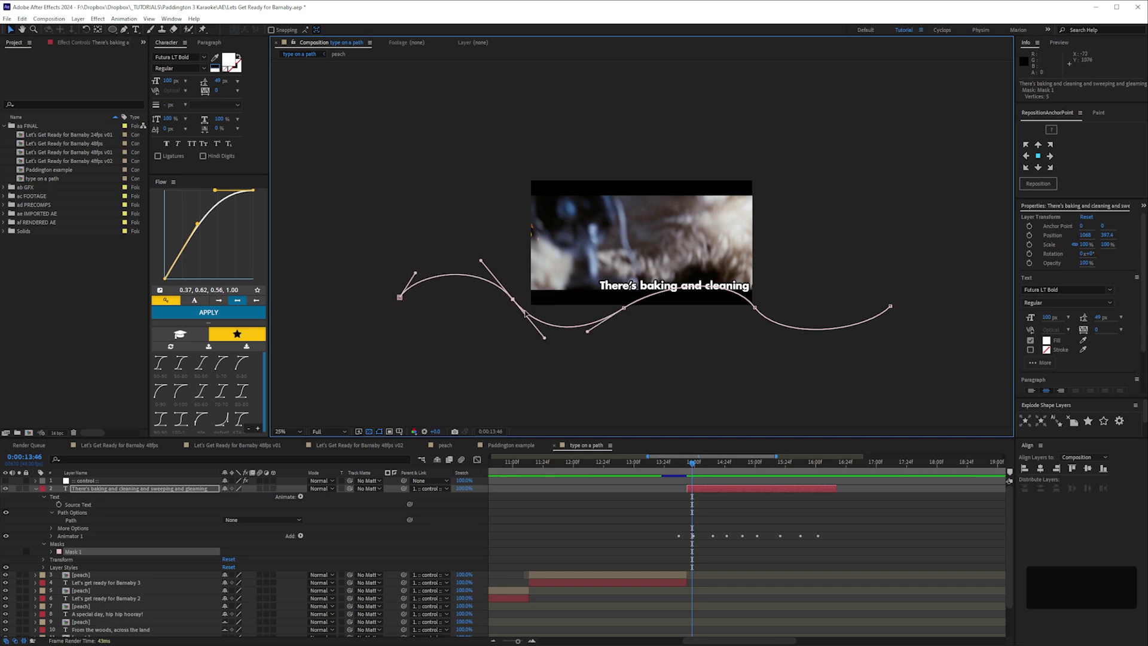
left_click_drag(545, 337, 544, 329)
left_click_drag(623, 308, 661, 276)
left_click(755, 308)
left_click_drag(729, 274, 724, 277)
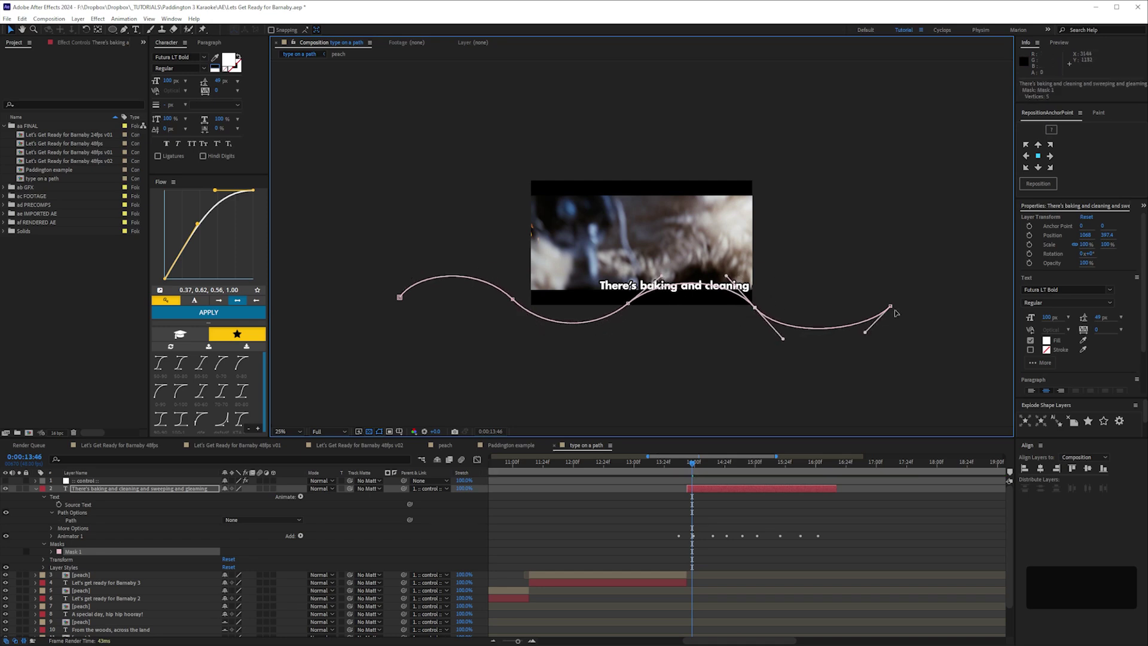
left_click_drag(890, 307, 853, 338)
left_click_drag(962, 276, 299, 359)
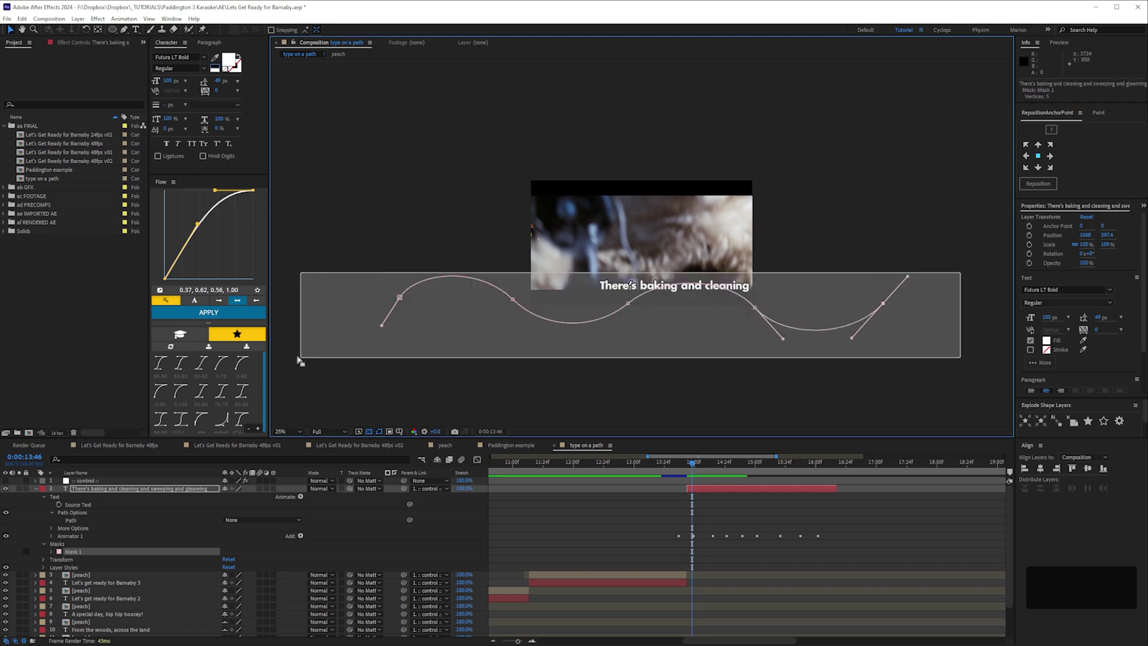
left_click(399, 297)
left_click_drag(400, 297, 392, 299)
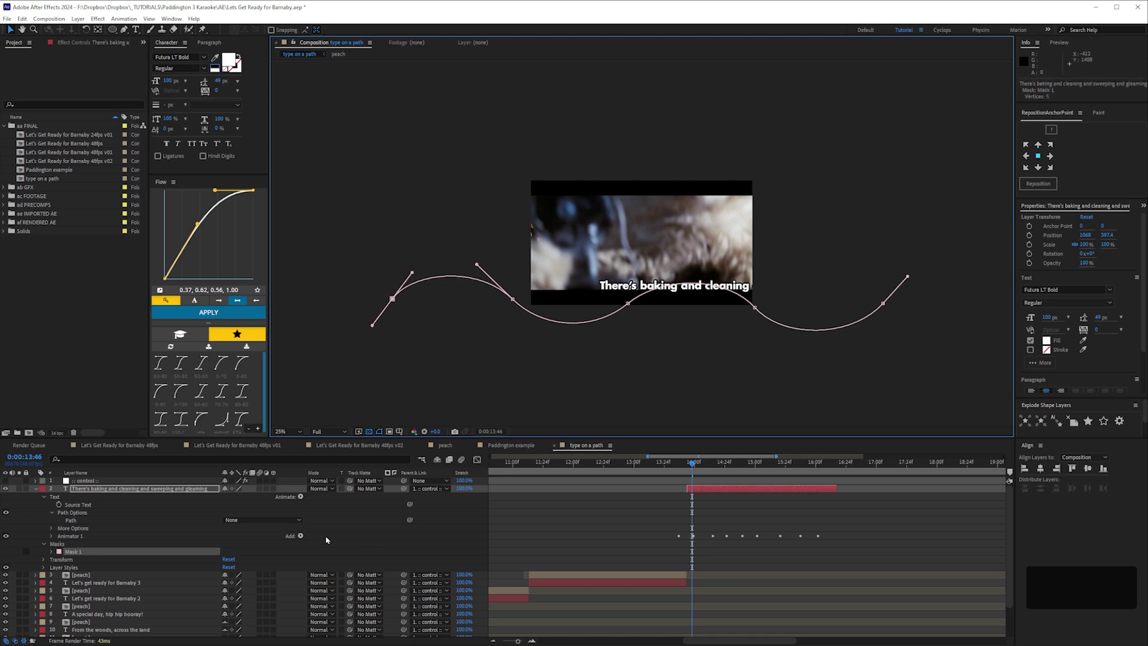
- Set the lyric layer's text Path option to Mask 1
key("shift+slash")
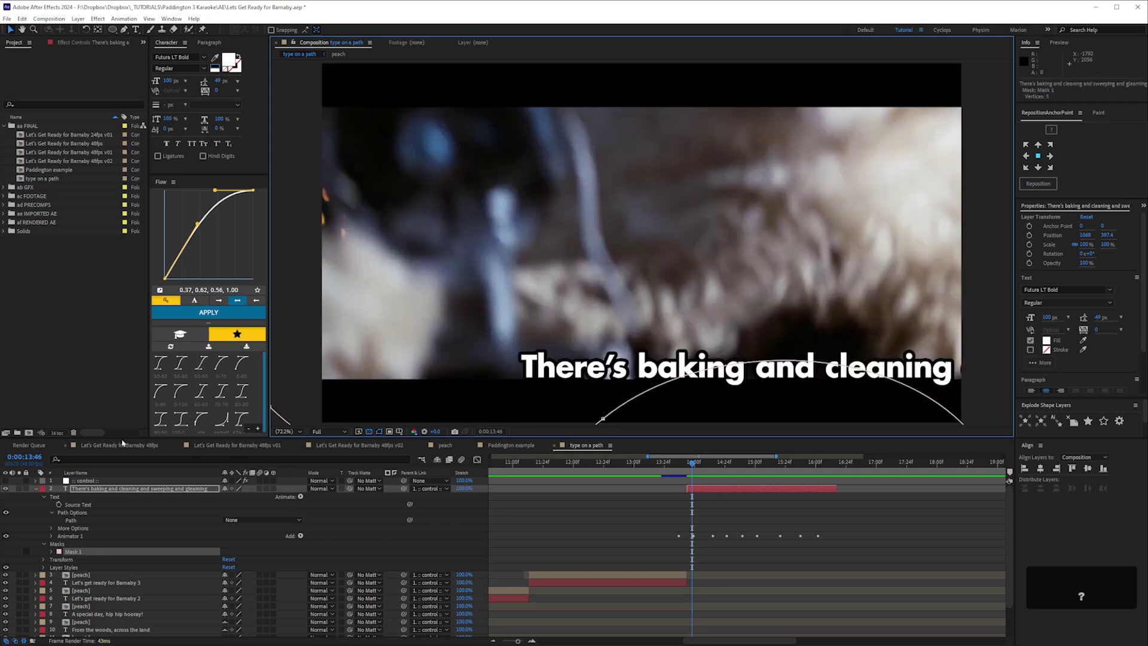
left_click(52, 513)
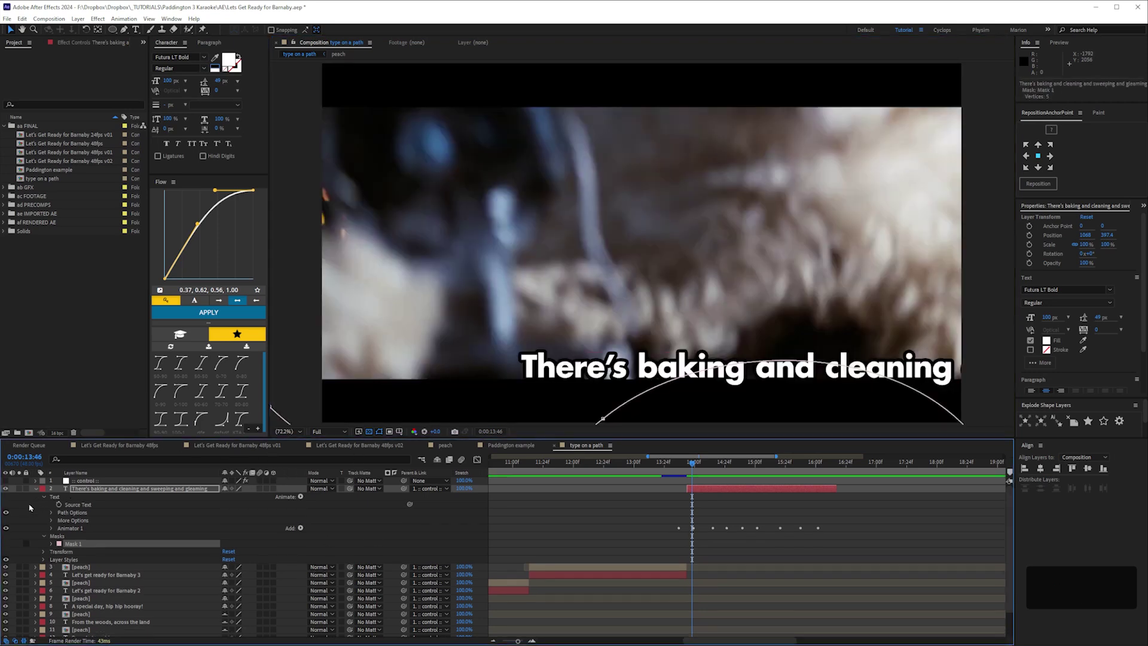
left_click(30, 508)
left_click(44, 497)
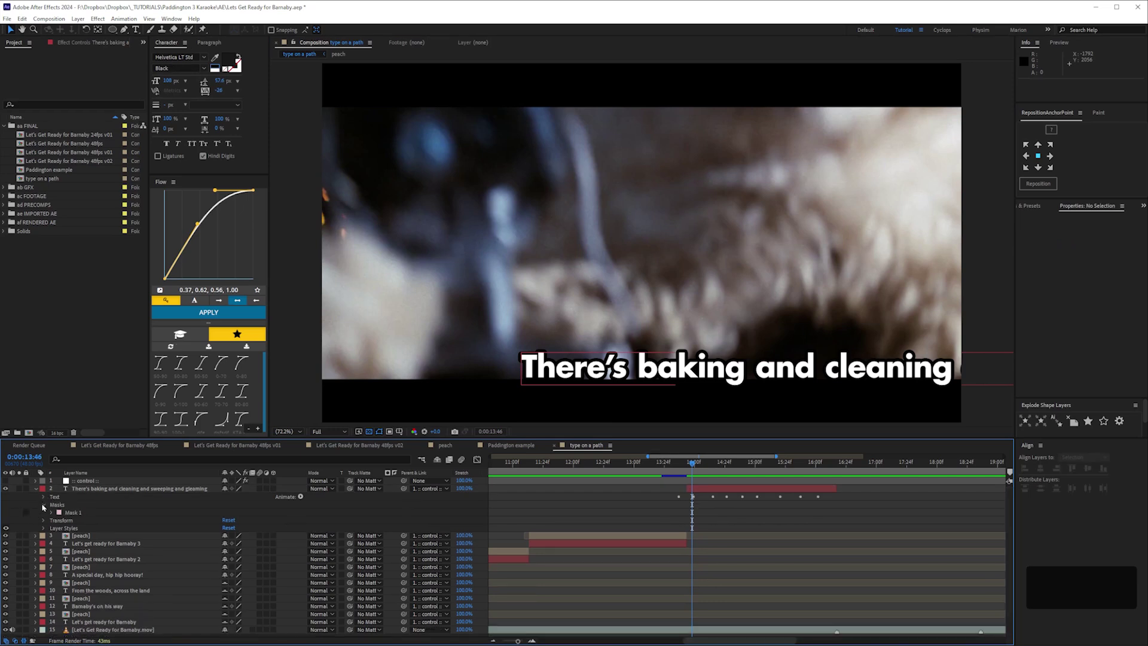
left_click(43, 497)
left_click(48, 497)
left_click(43, 505)
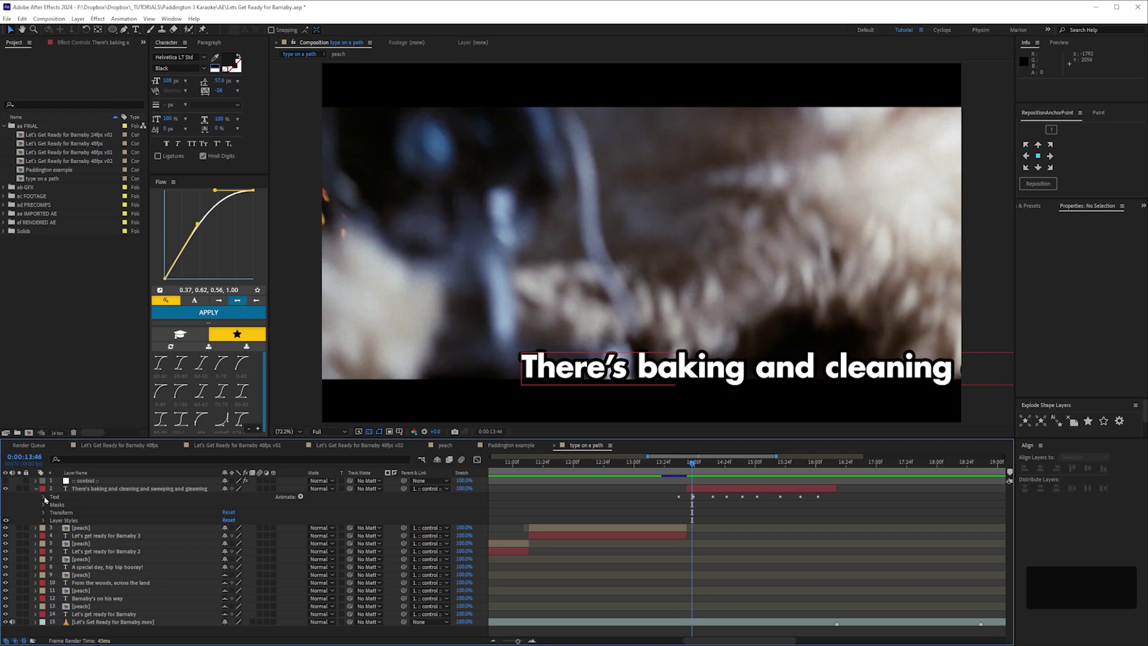
left_click(44, 497)
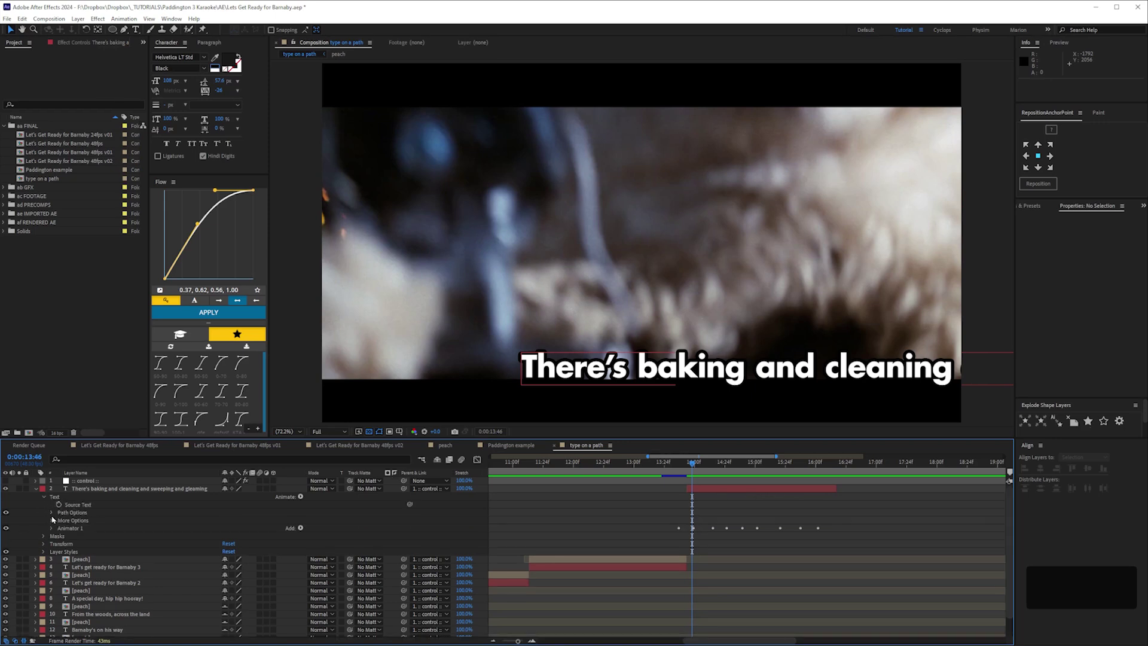
left_click(51, 513)
left_click(251, 520)
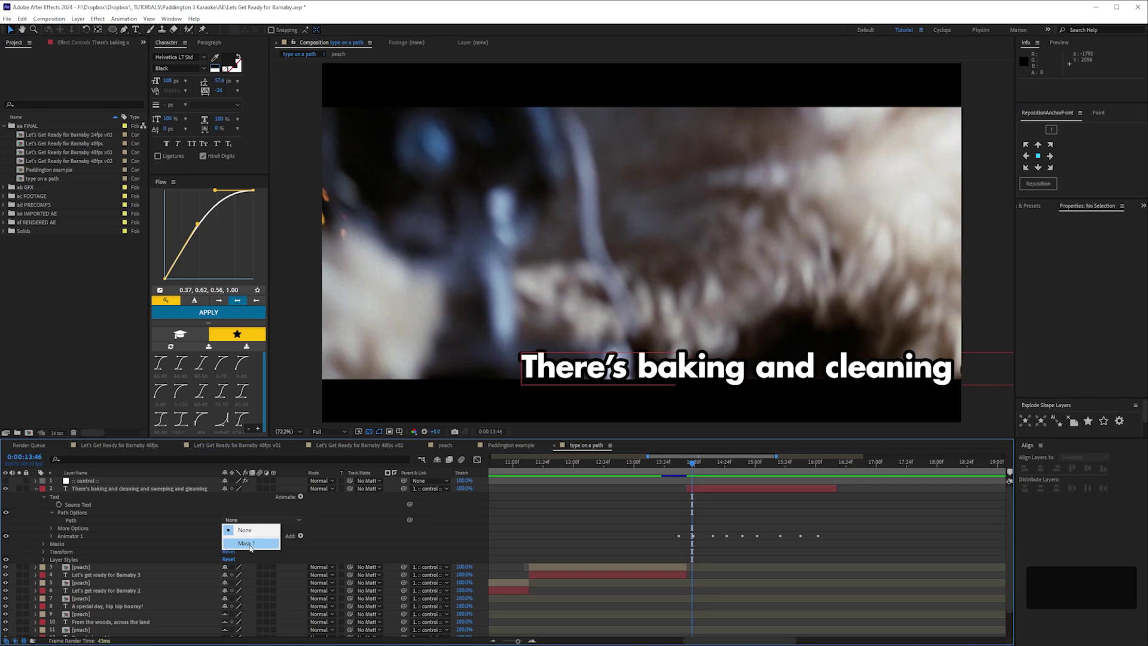
left_click(247, 543)
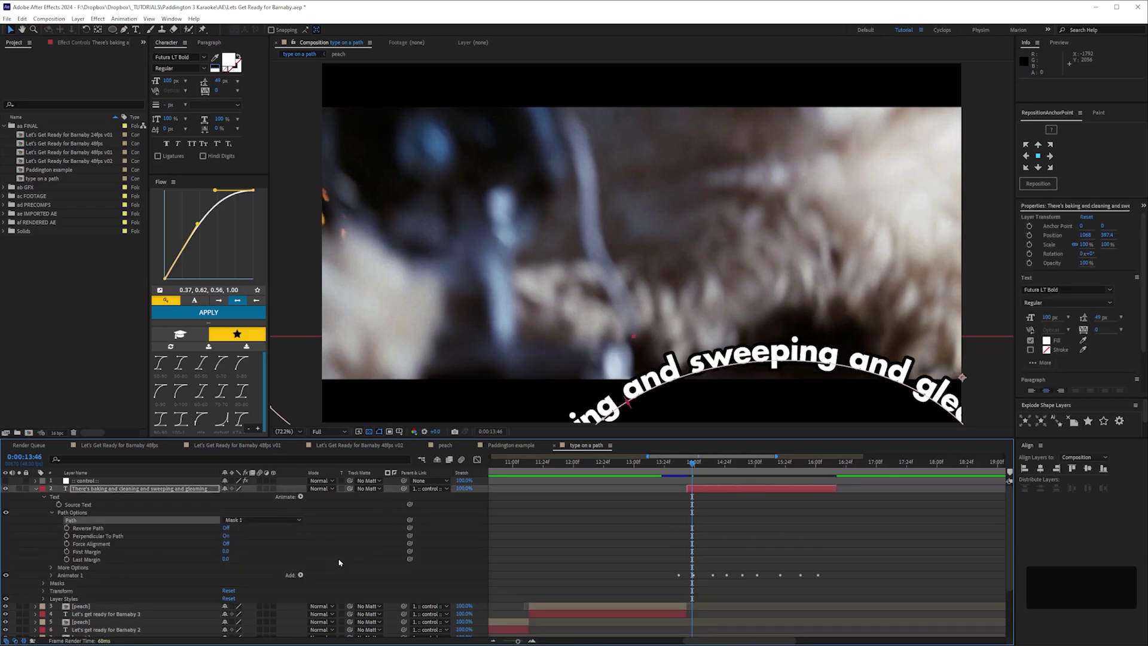
- Raise the path's Last Margin to about 1390 and move the lyric layer to about position 734.7, 321.8
key("ctrl+minus")
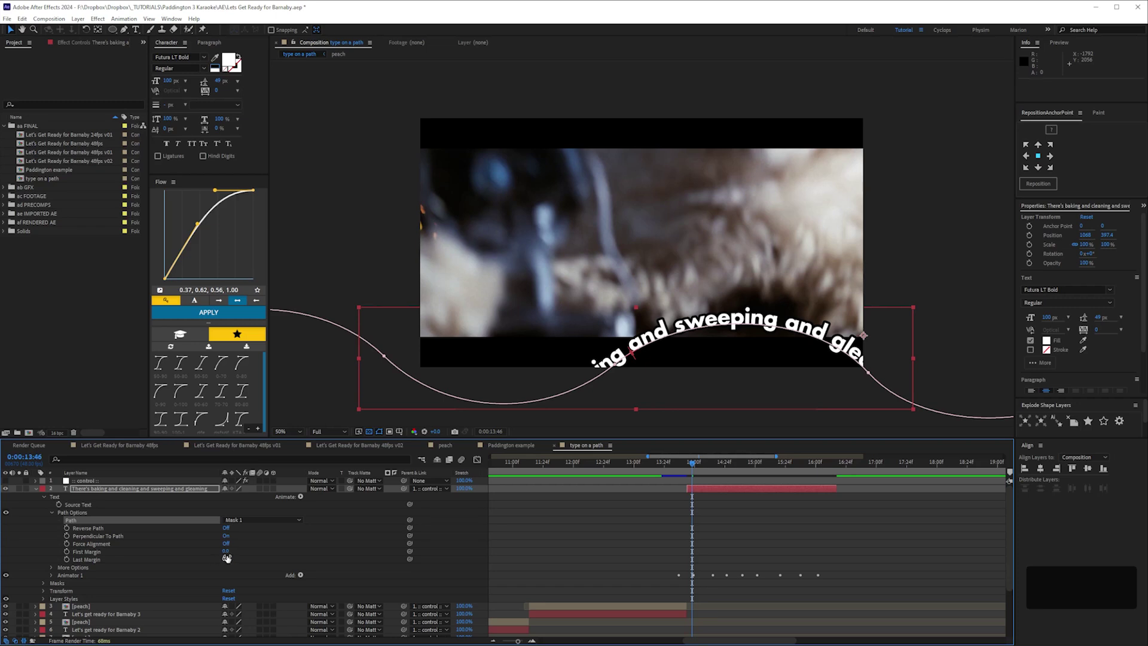
left_click_drag(226, 559, 830, 514)
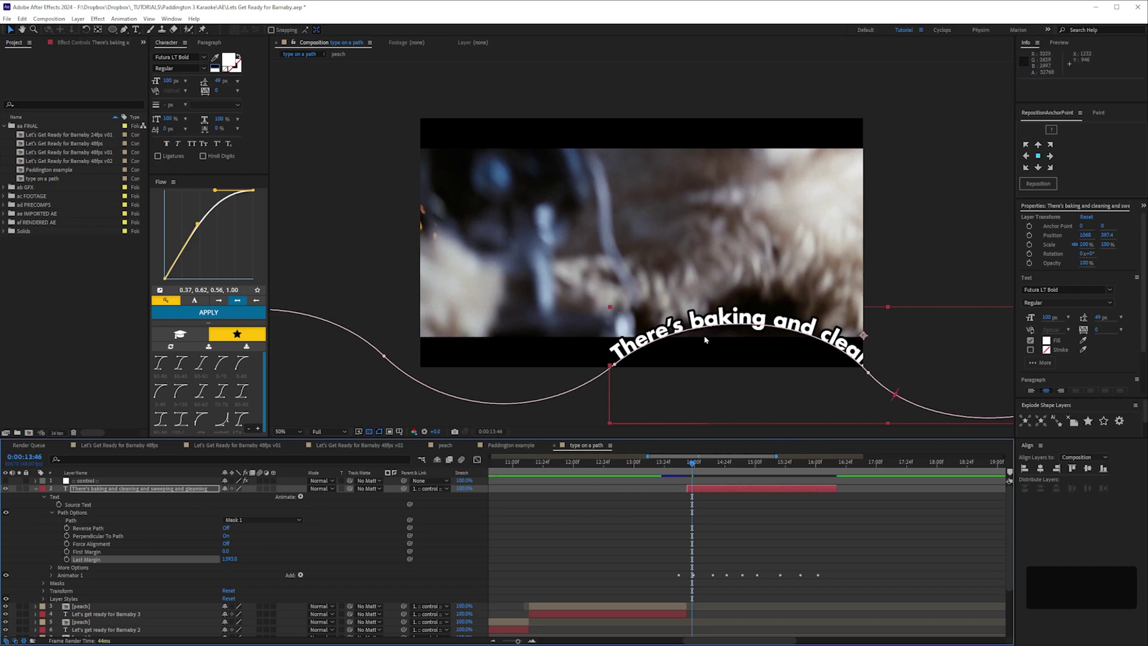
left_click_drag(701, 343, 612, 329)
- Slightly reduce the height of the whole wavy mask path by free-transforming all its points
key("ctrl+minus")
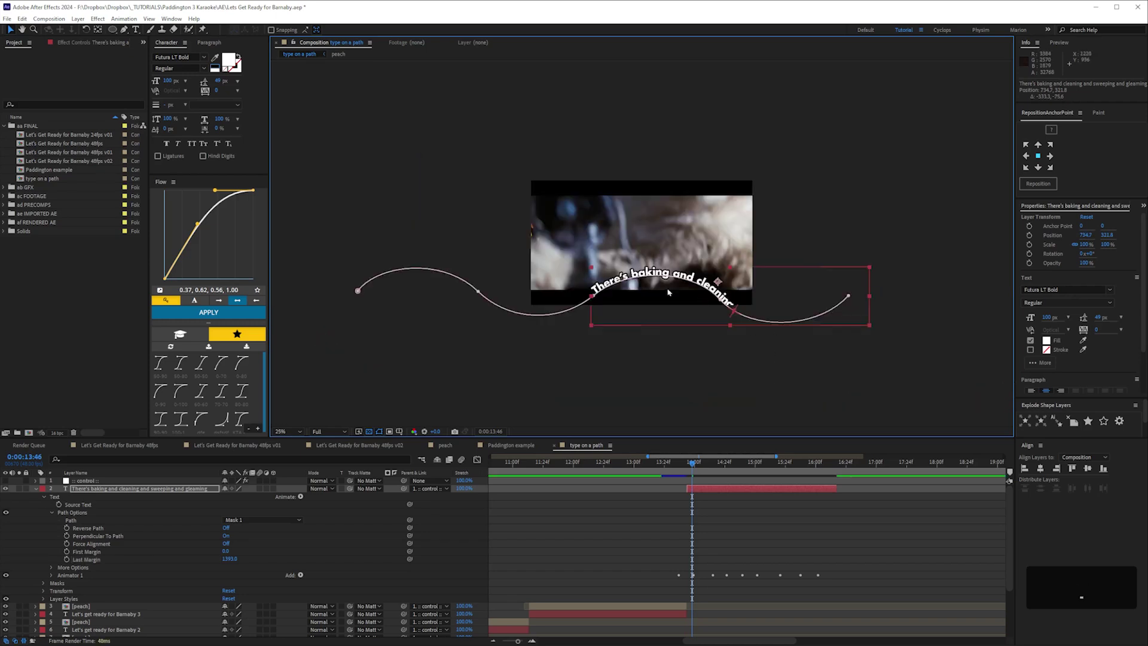
double_click(590, 299)
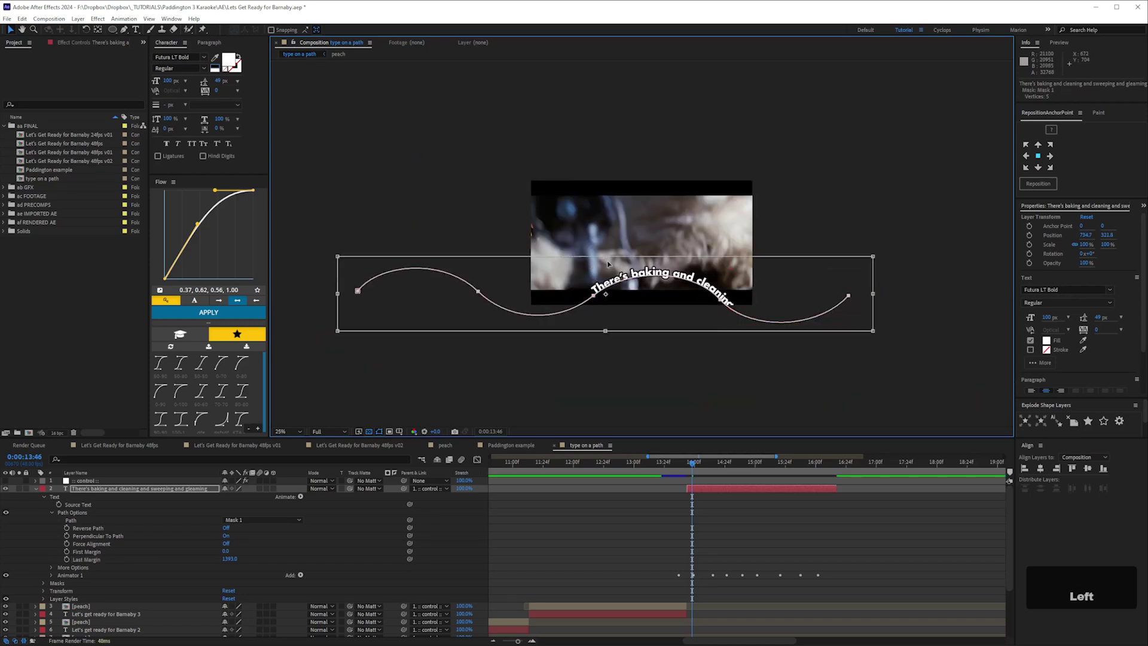
left_click_drag(606, 256, 594, 270)
left_click(59, 505)
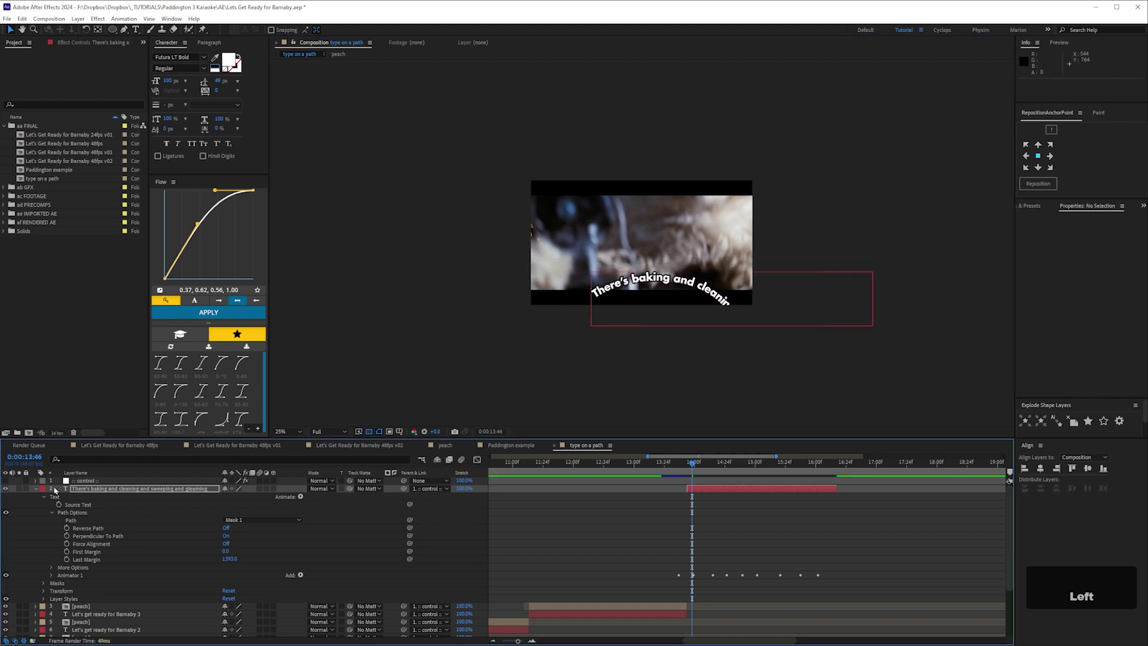
- In the Let's Get Ready for Barnaby 48fps v02 composition, examine the "sweeping and gleaming" line's Mask Path keyframes and scrub through its motion
double_click(48, 162)
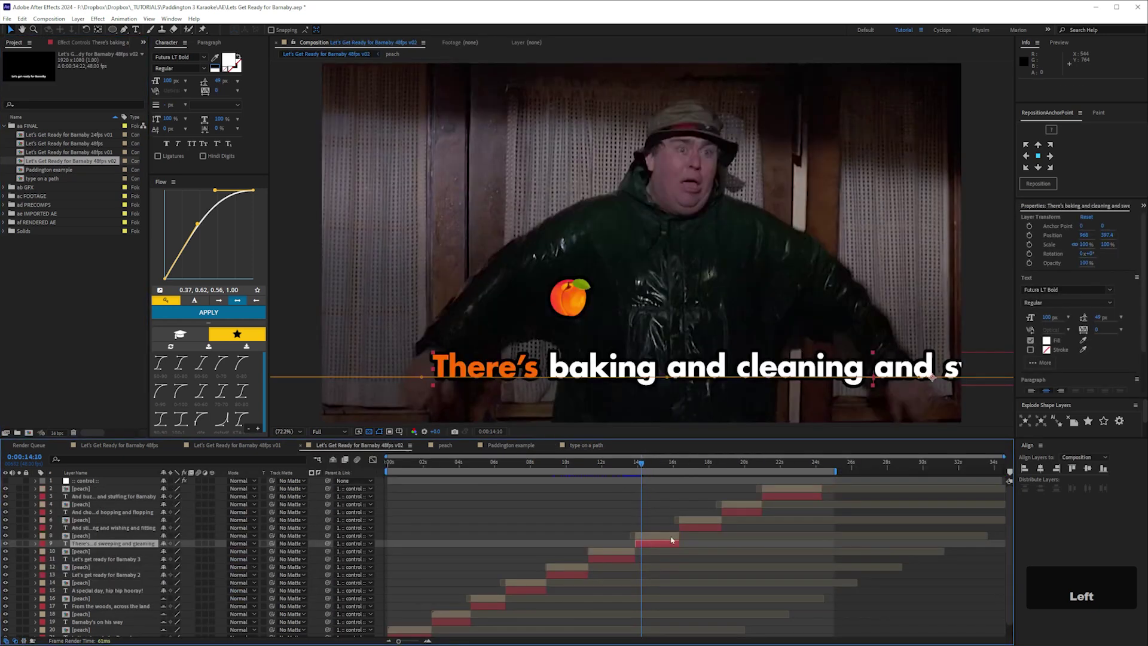
left_click(645, 464)
left_click_drag(645, 466, 638, 465)
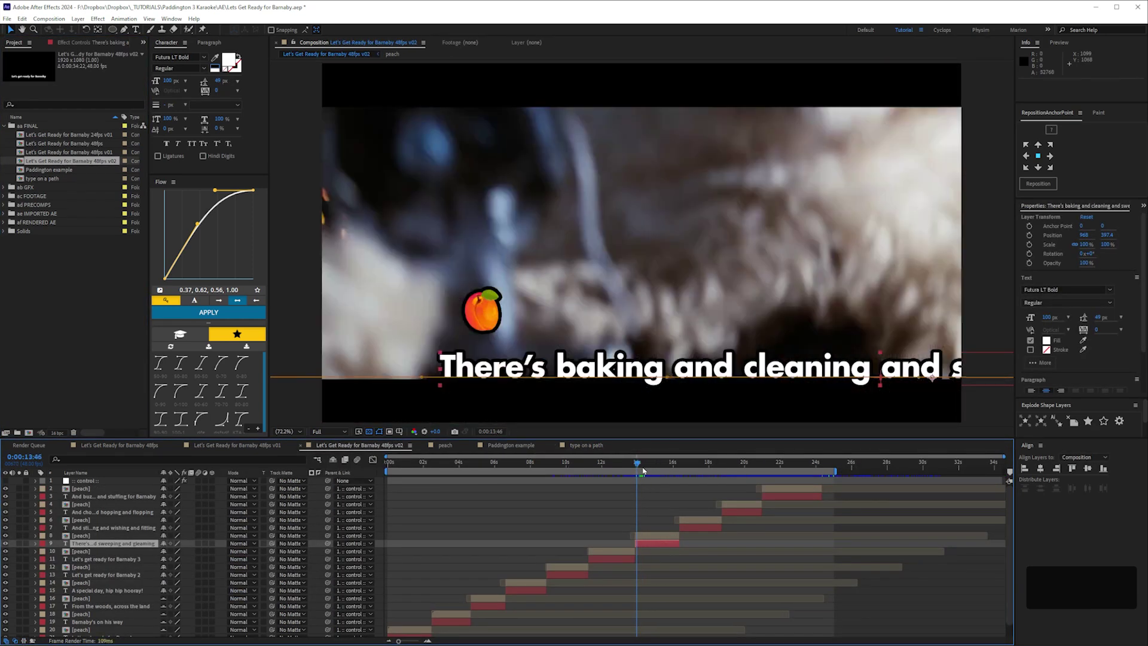
left_click(644, 471)
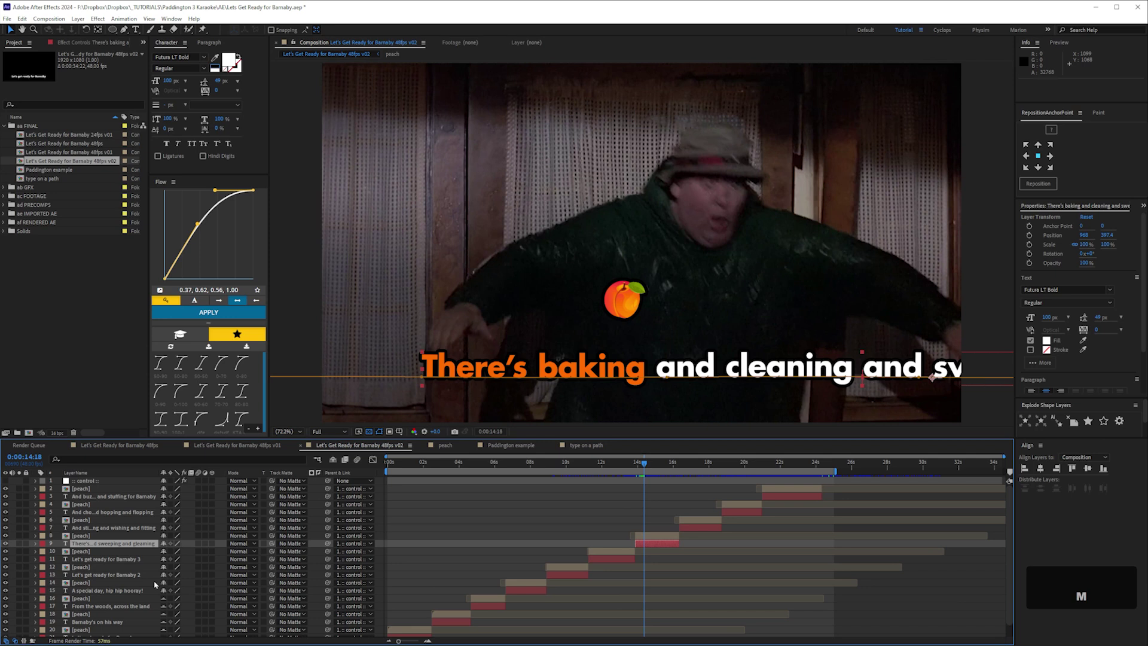
key("m")
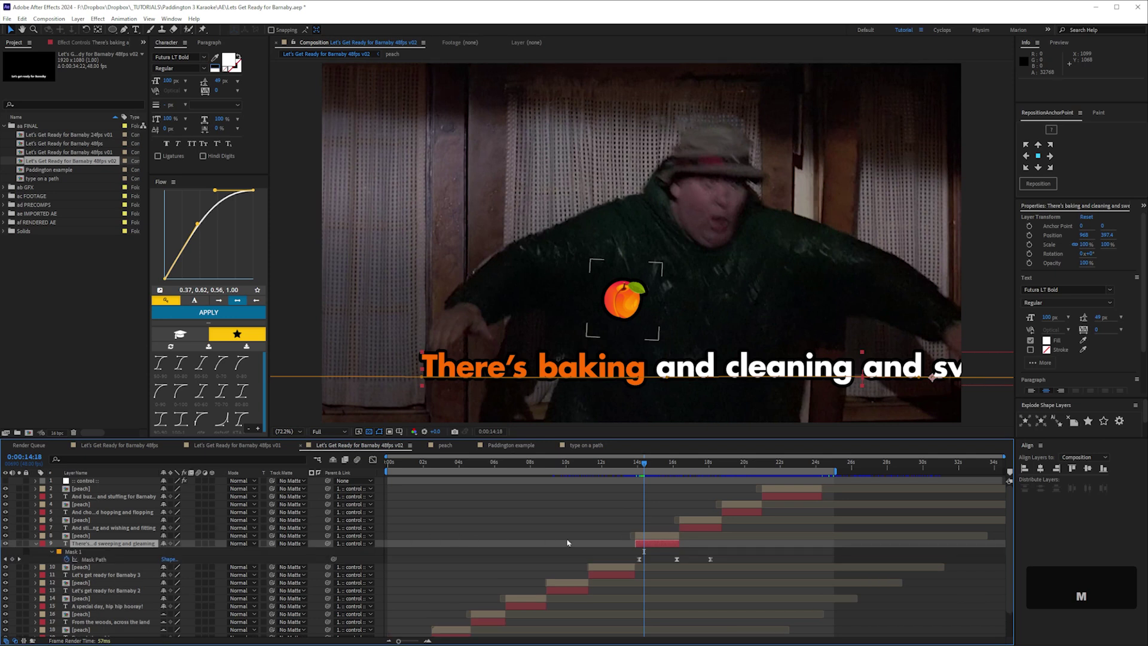
left_click(676, 559)
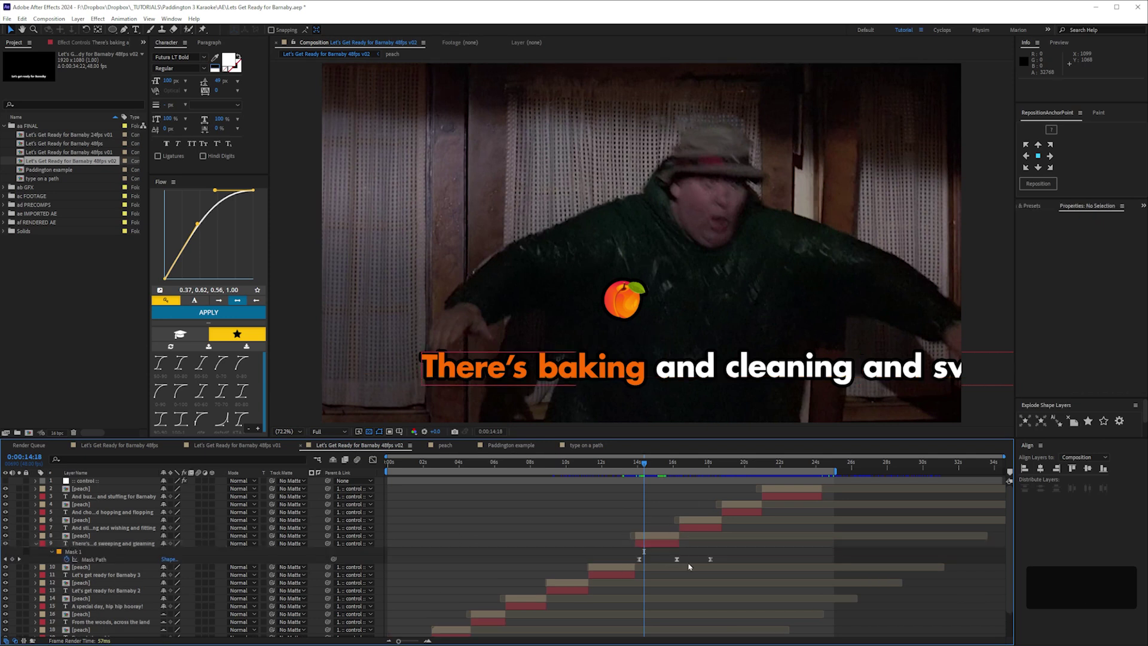
left_click(662, 470)
mouse_move(662, 469)
left_mouse_down()
mouse_move(640, 472)
mouse_move(660, 475)
left_mouse_up()
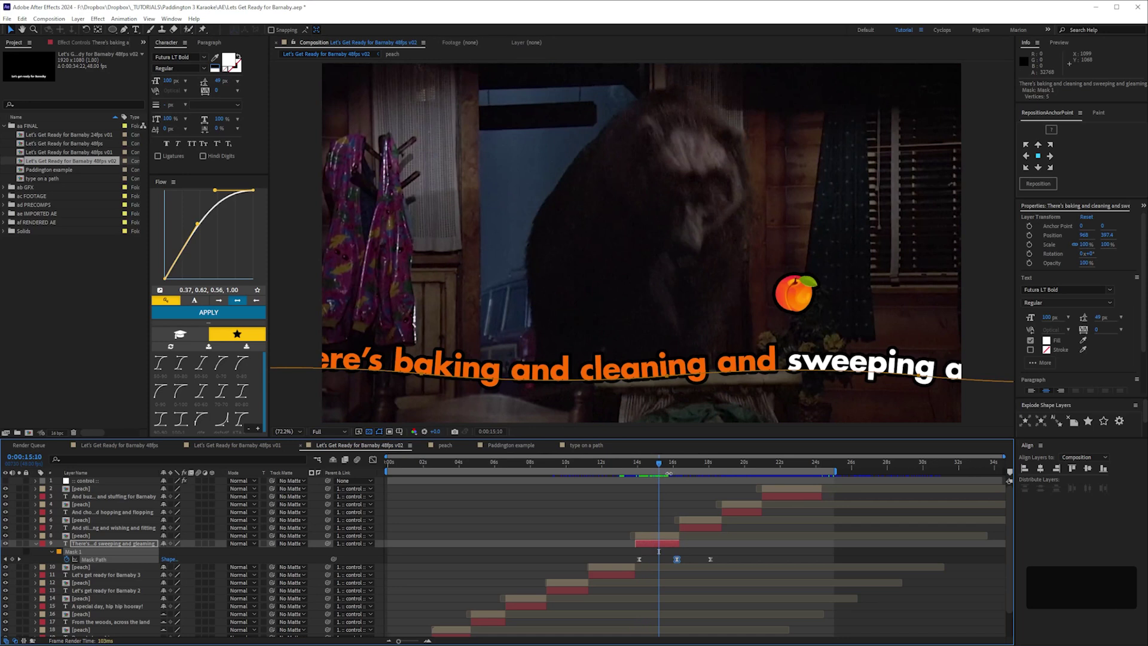
left_click_drag(657, 467, 668, 473)
- In the type on a path composition, keyframe the lyric layer's Mask Path and move that wavy keyframe to between 14:24 and 15:00
double_click(48, 178)
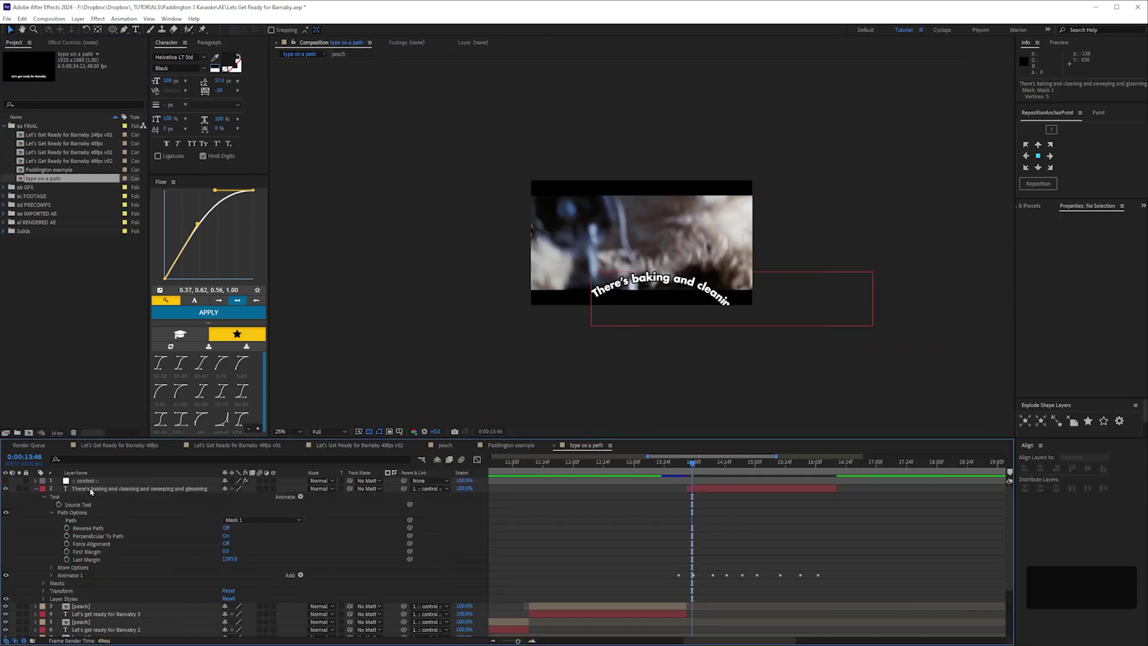
left_click(120, 489)
key("m")
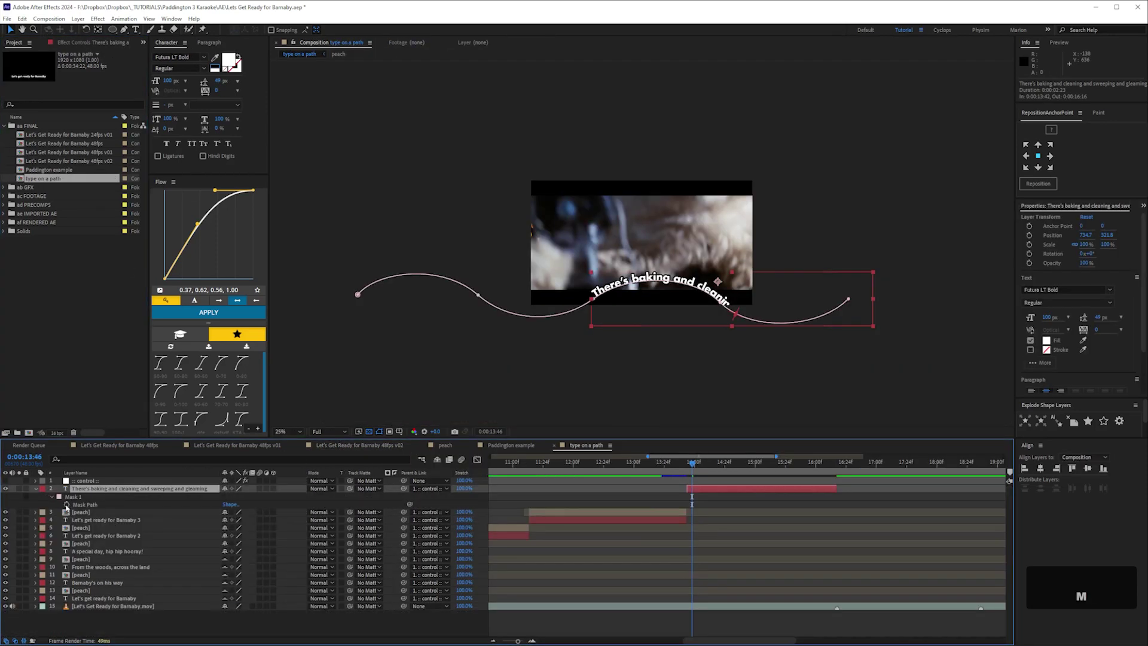
left_click_drag(692, 504, 732, 504)
- At 0:00:13:46, free-transform all the mask points into a straight horizontal line to keyframe the flat starting path
left_click(849, 299)
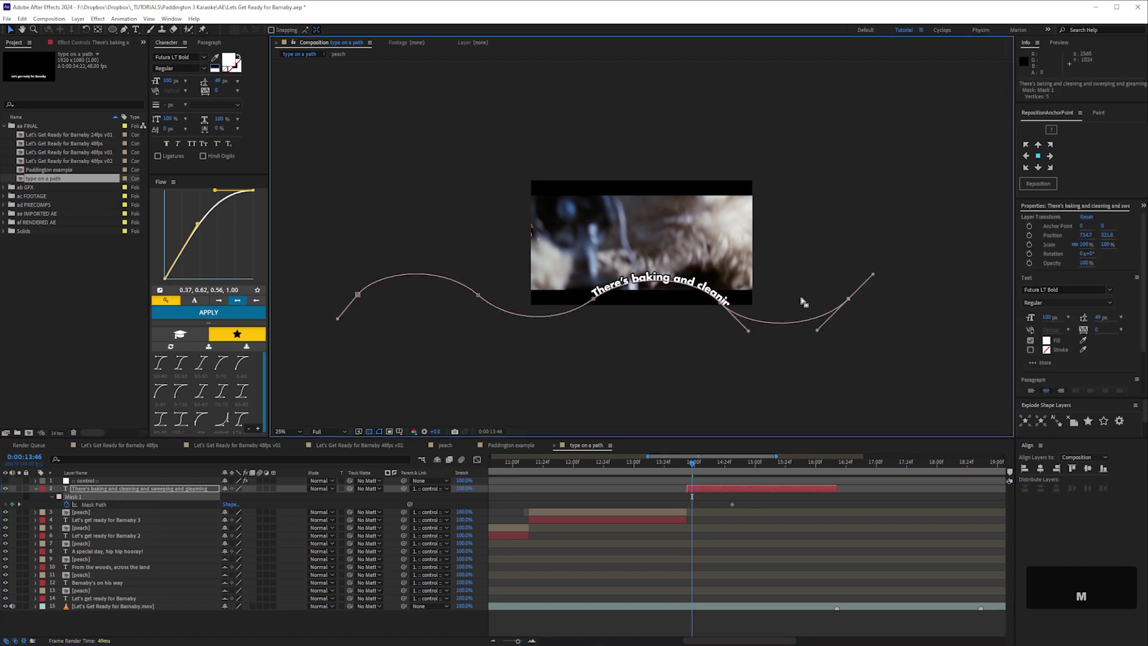
left_click_drag(306, 262, 920, 352)
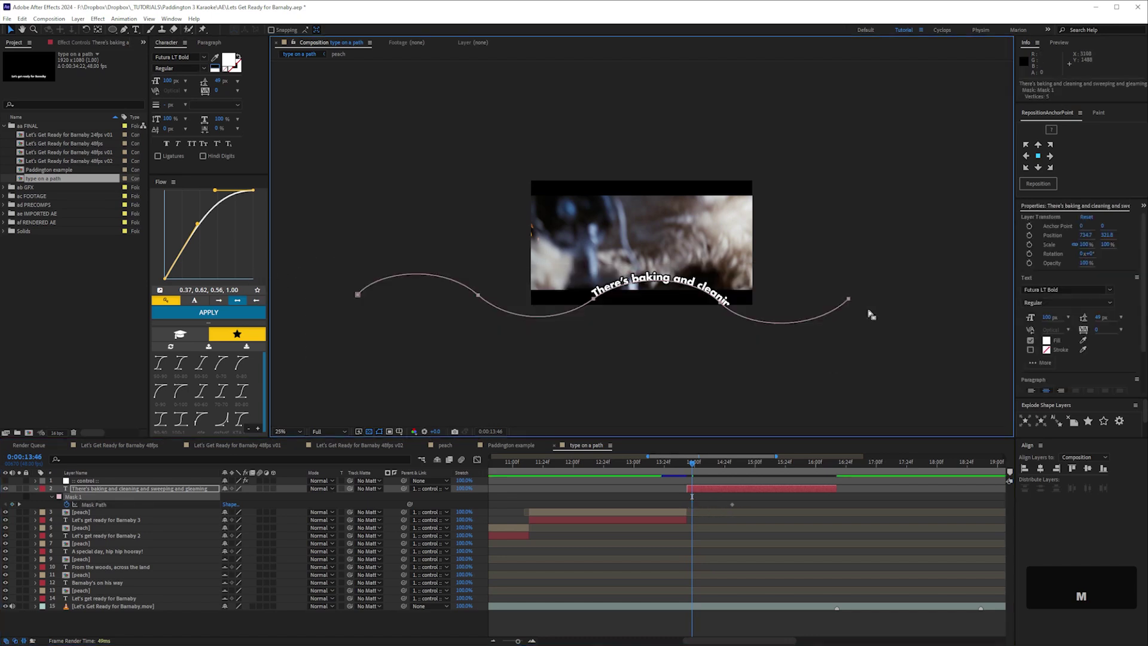
left_click_drag(849, 299, 846, 300)
key("ctrl+z")
double_click(843, 302)
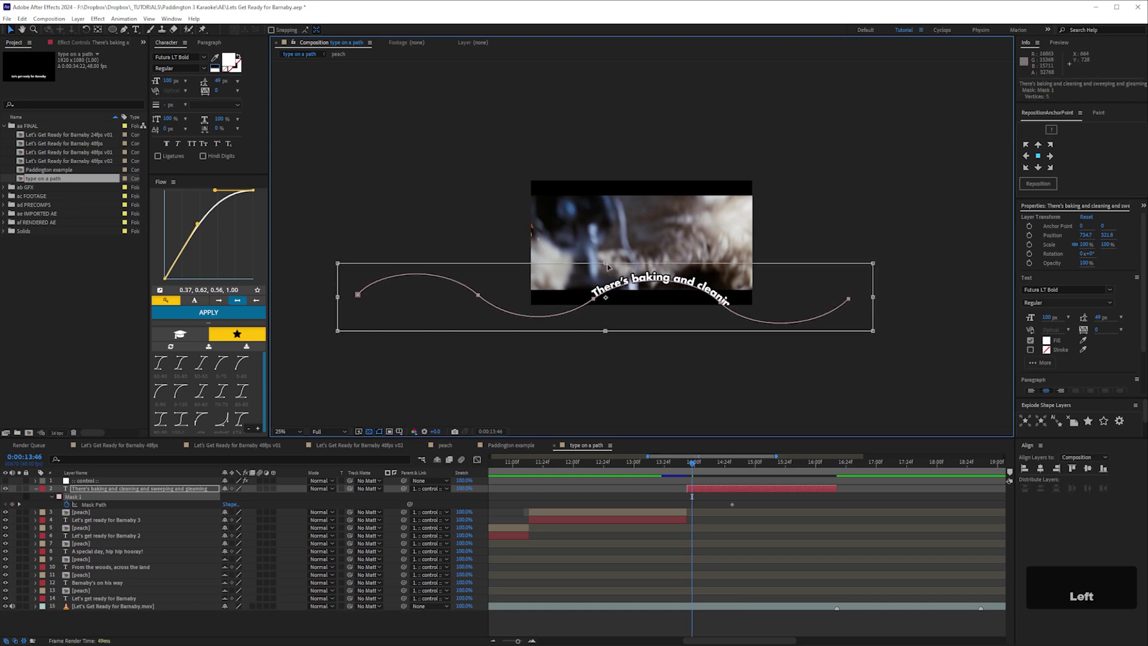
left_click_drag(605, 266, 609, 299)
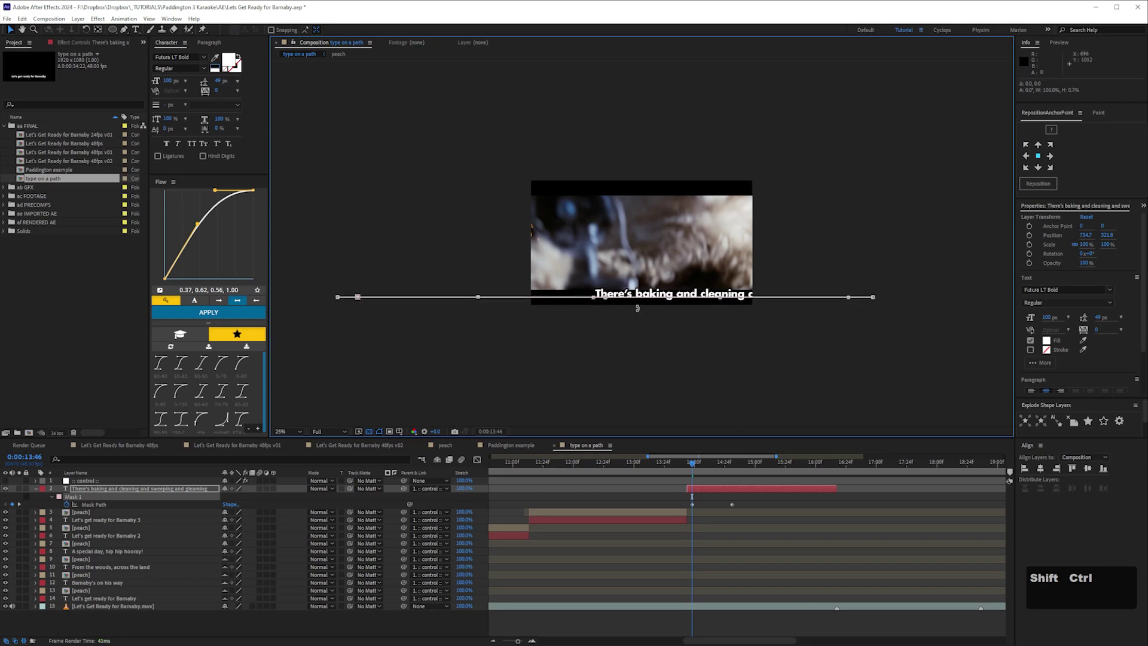
left_click(733, 482)
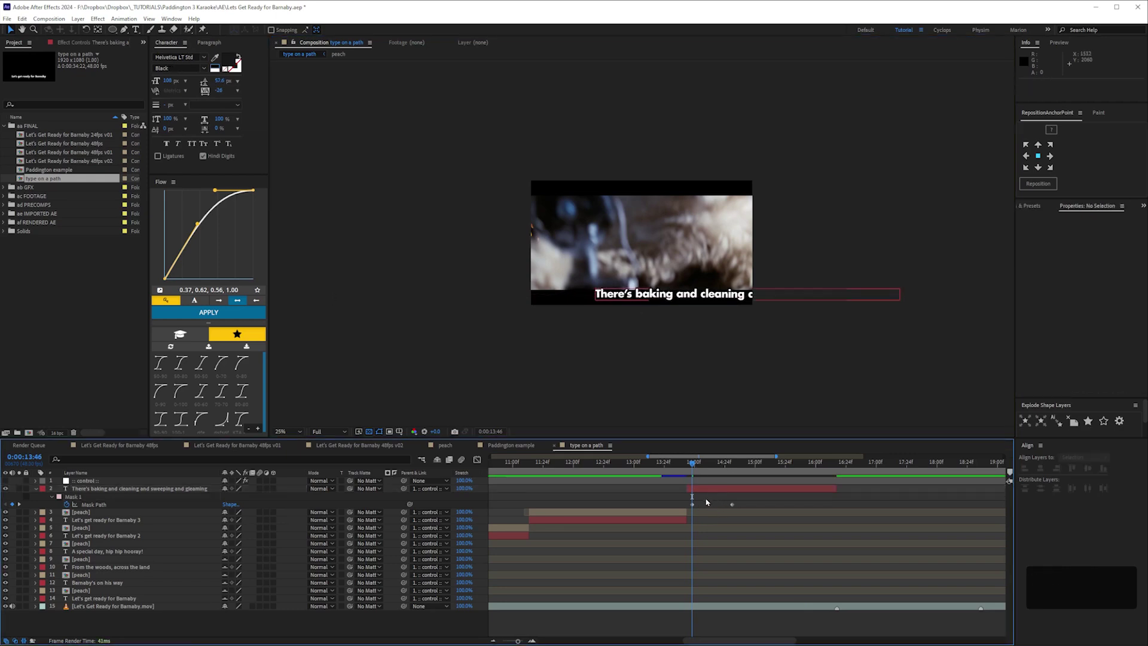
key("ctrl+equal")
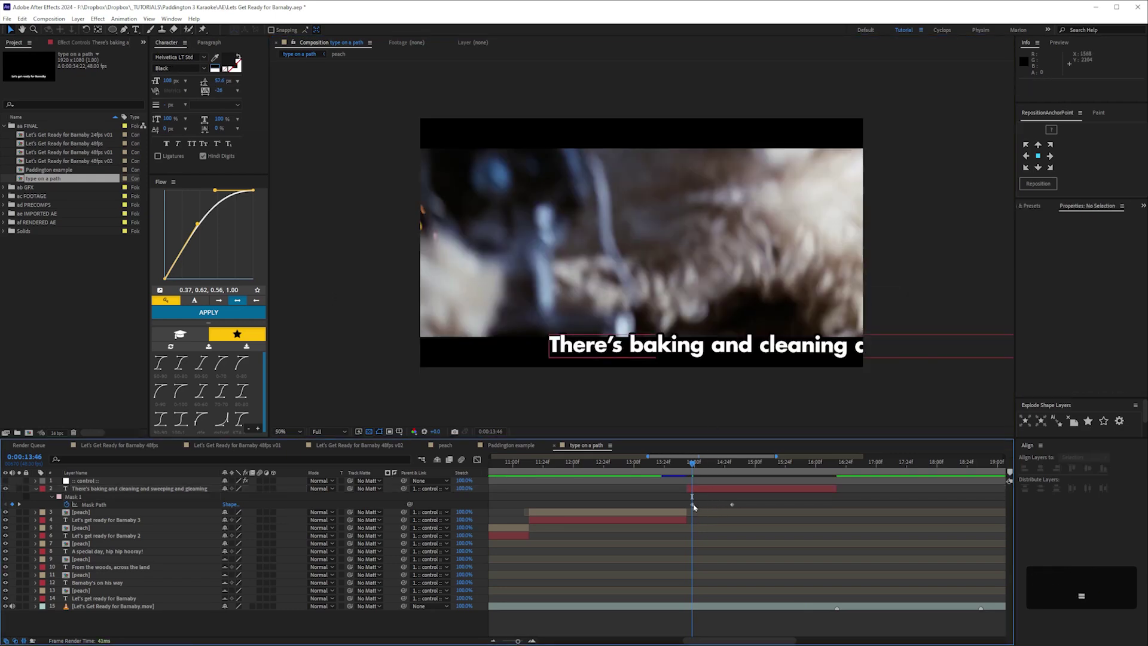
- Nudge the flat starting Mask Path keyframe of the "There's baking and cleaning" line slightly upward and check the motion just after it
left_click(692, 504)
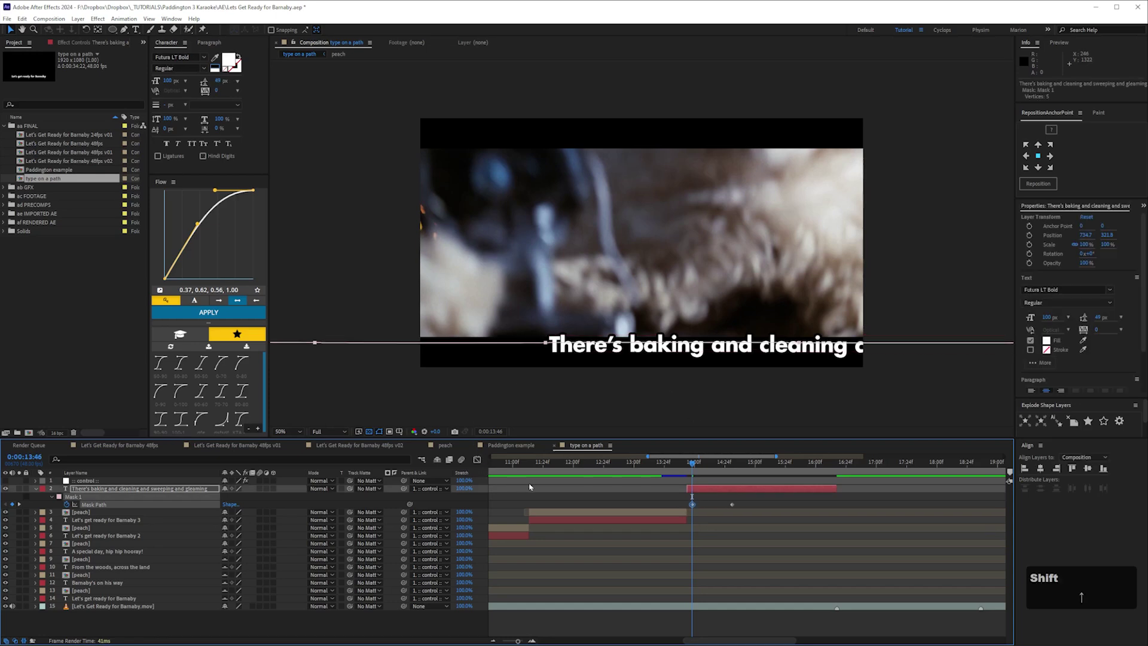
key("shift+Up")
key("Down")
left_click_drag(699, 467, 694, 467)
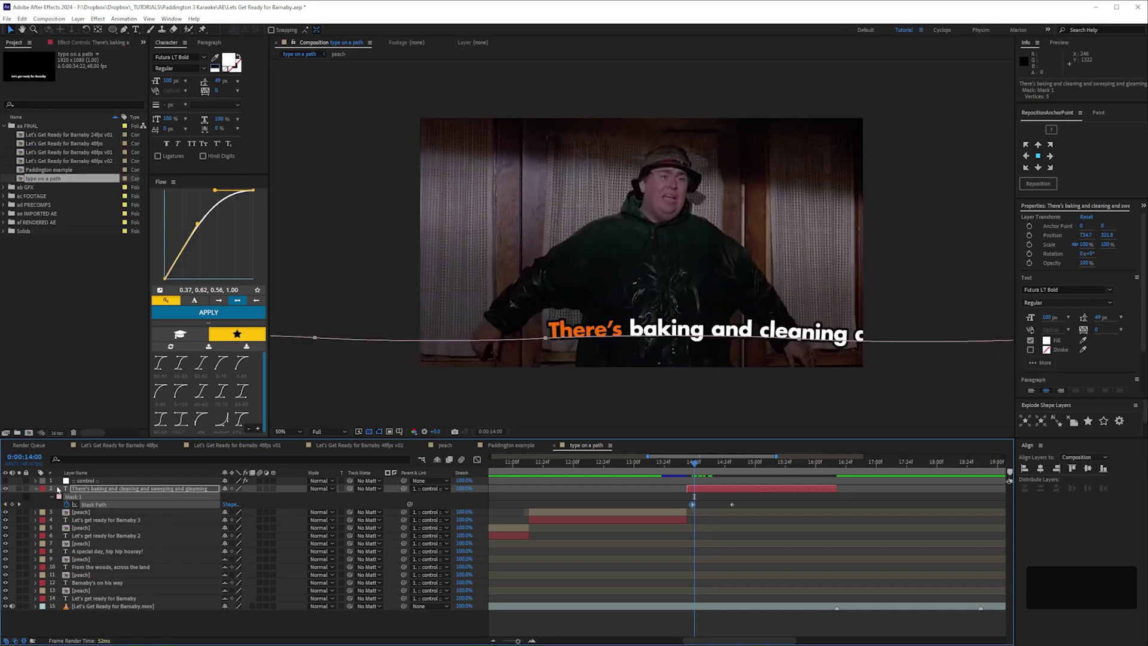
- Set the lyric line's Last Margin to 1404 and keyframe it at 0:00:14:00, leaving only the layer's animated properties shown
left_click(138, 489)
key("u")
key("u")
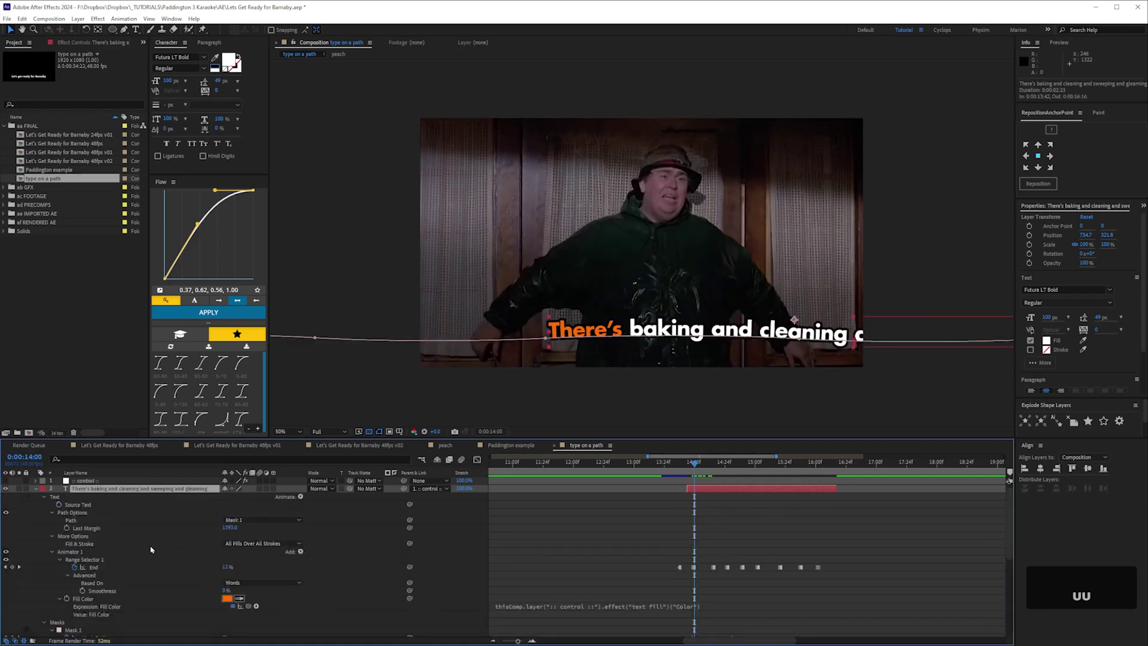
key("space")
left_click_drag(124, 600, 166, 559)
left_click_drag(229, 512, 236, 513)
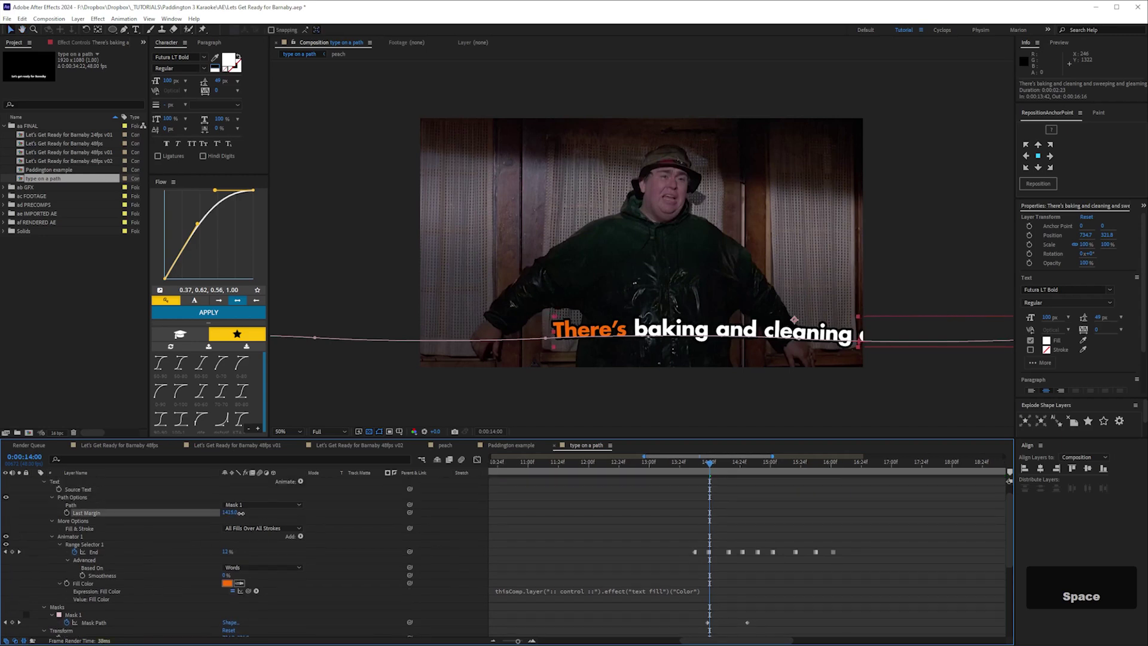
left_click(67, 512)
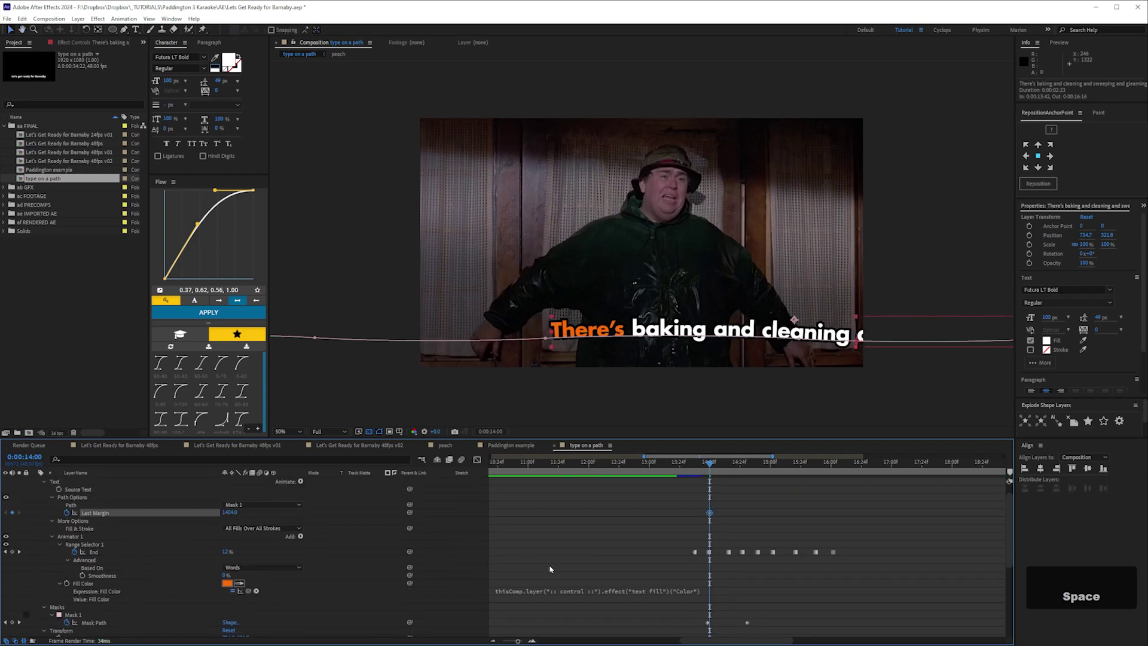
key("u")
key("u")
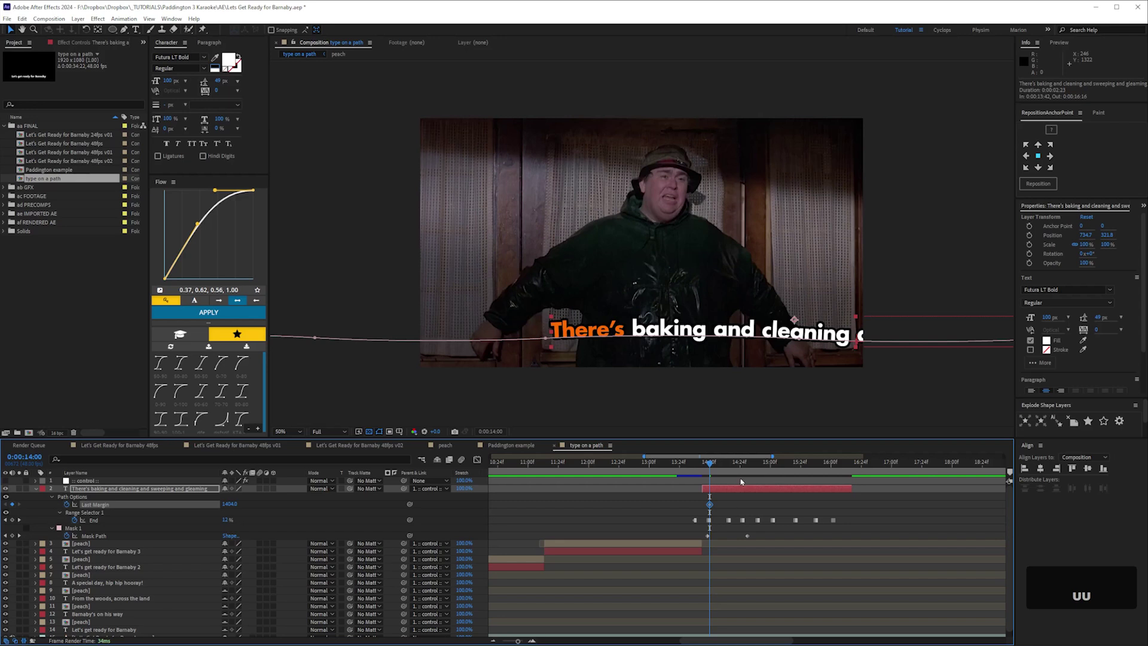
- Add a second Last Margin keyframe of -18 at 0:00:14:46, move it to just before 15:12, and easy ease both Last Margin keyframes
left_click_drag(728, 468, 768, 464)
left_click_drag(229, 504, 154, 504)
left_click_drag(768, 504, 782, 505)
left_click_drag(804, 500, 692, 512)
key("F9")
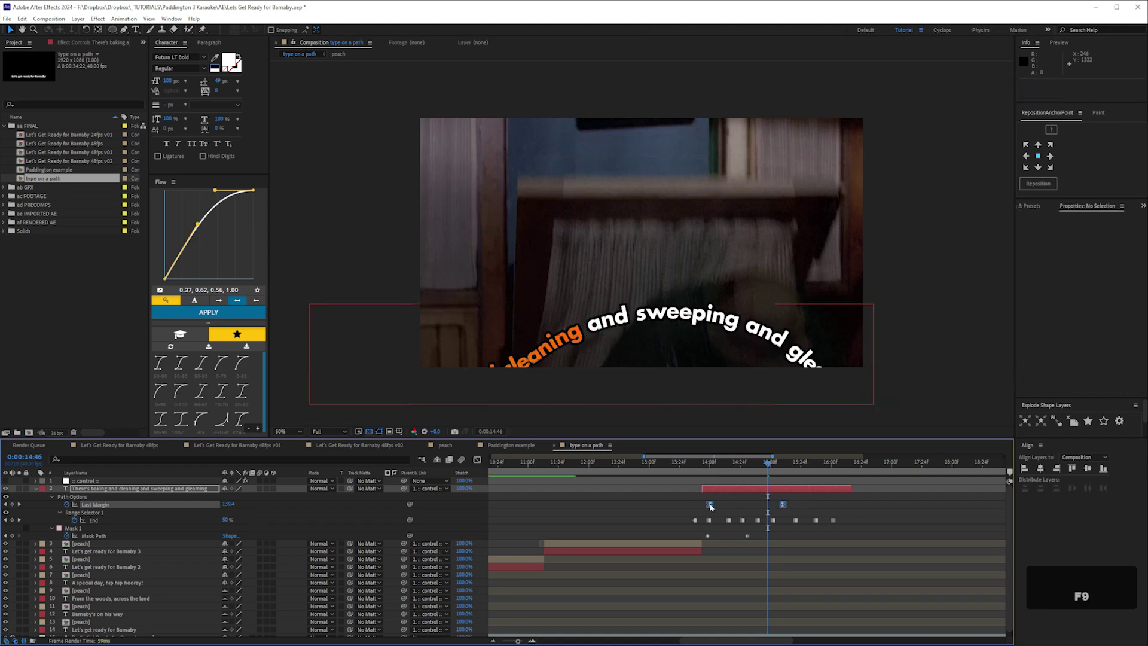
- Reshape the Last Margin curve's easing in the graph editor and preview the line sliding along the wavy path
left_click(477, 460)
left_click_drag(736, 489, 742, 486)
left_click_drag(759, 598, 770, 553)
left_click(477, 459)
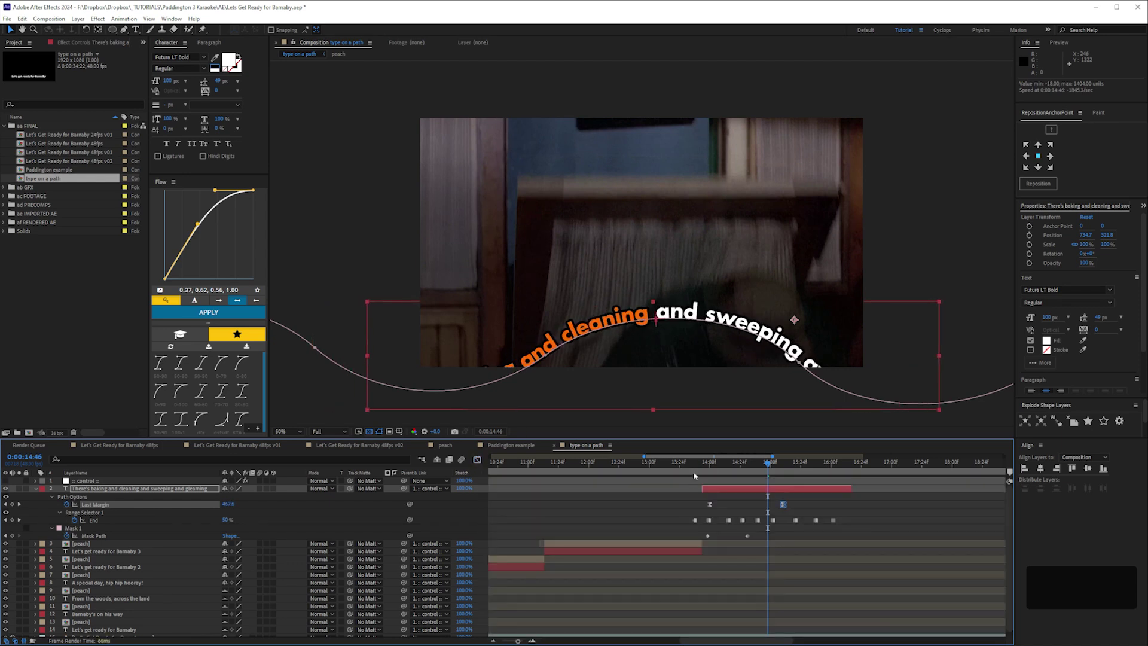
left_click_drag(708, 466, 738, 473)
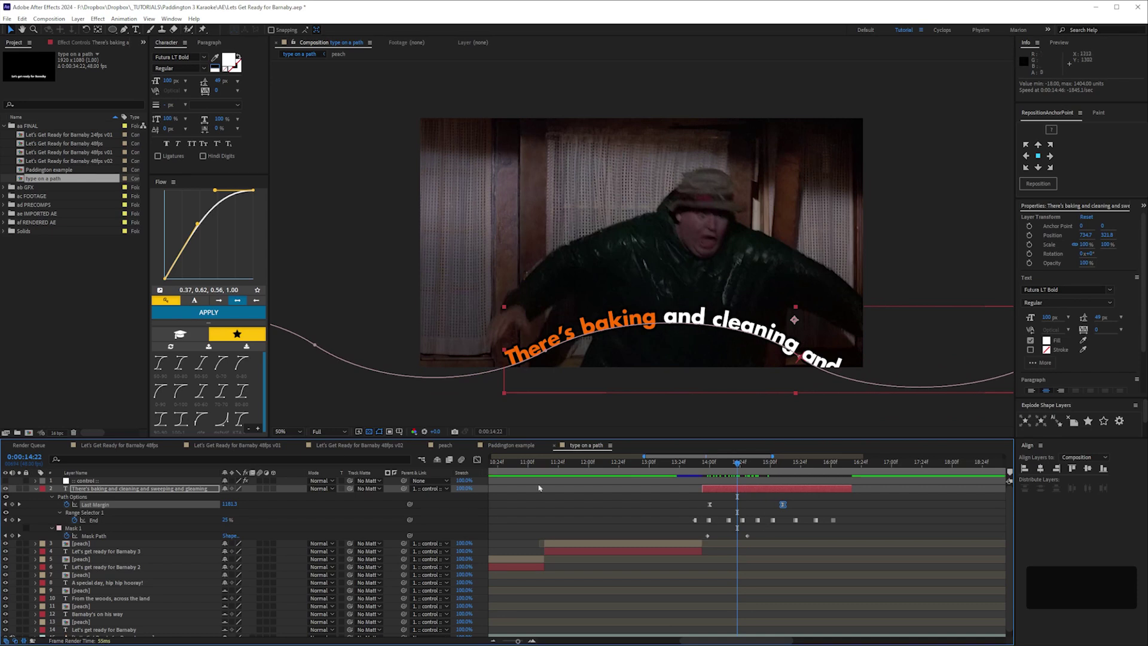
- Easy ease both Mask Path keyframes and move the wavy one to between 15:24 and 16:00
left_click_drag(769, 543, 701, 532)
key("F9")
left_click(766, 538)
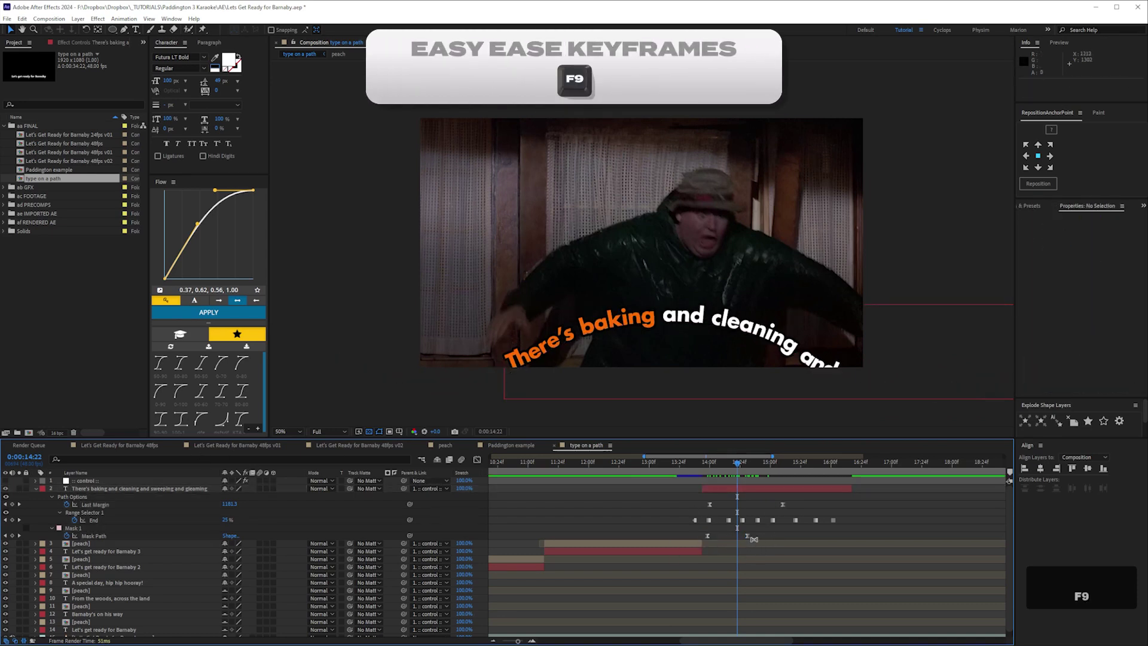
left_click_drag(748, 536, 812, 536)
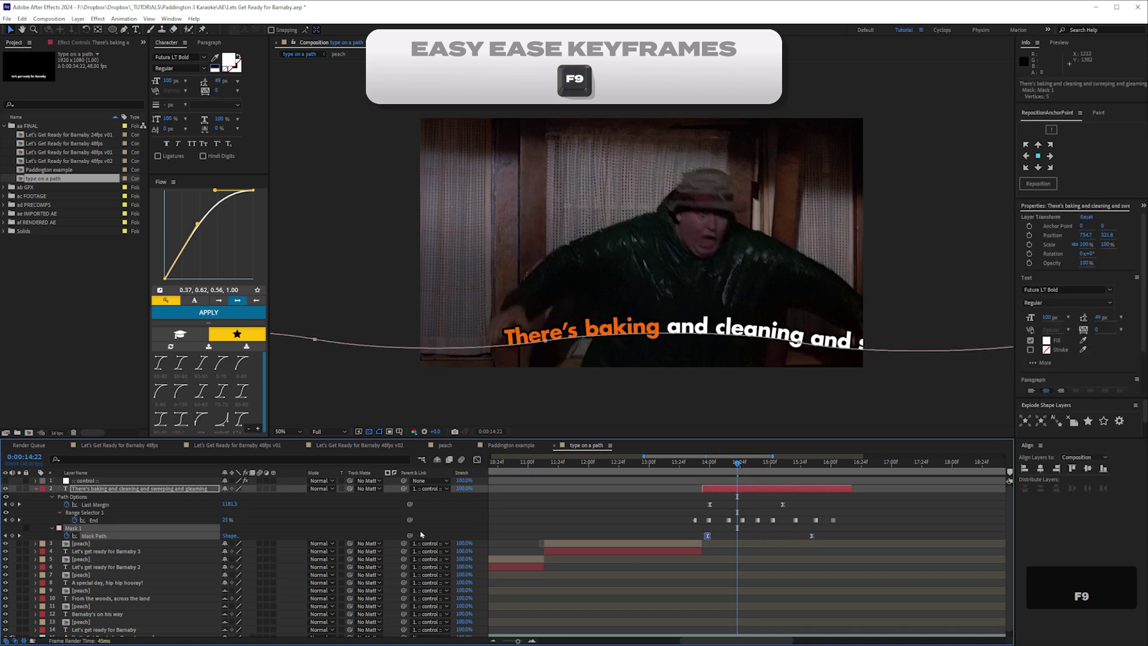
- Lengthen the outgoing ease of the flat Mask Path keyframe in the speed graph so the wave builds more slowly
key("shift+F3")
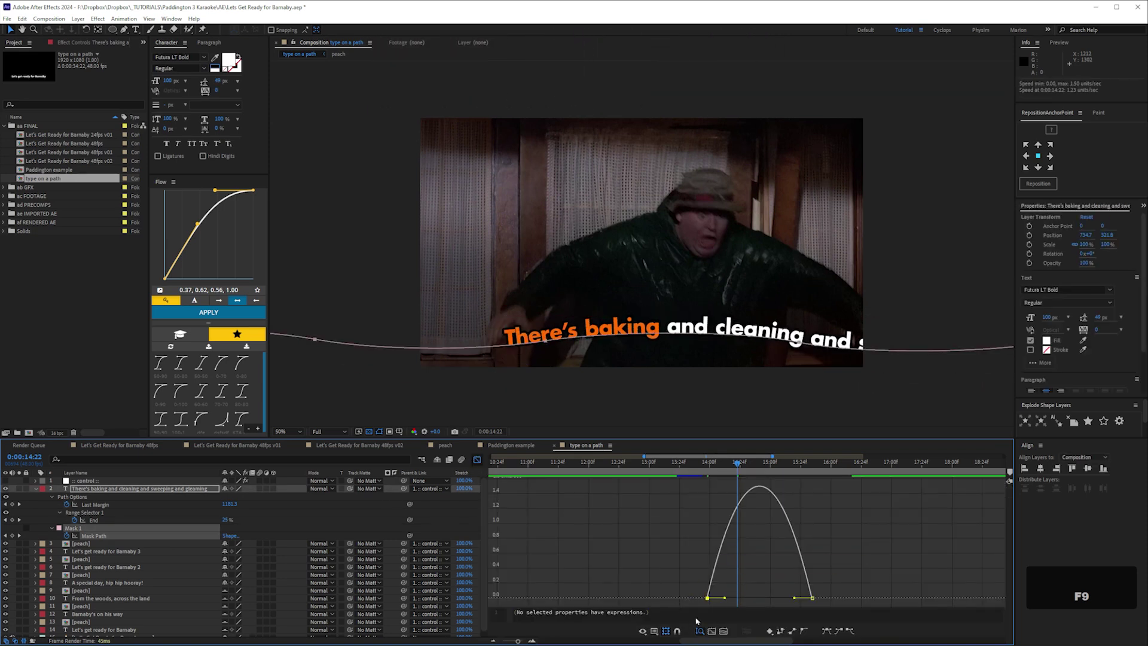
left_click(655, 632)
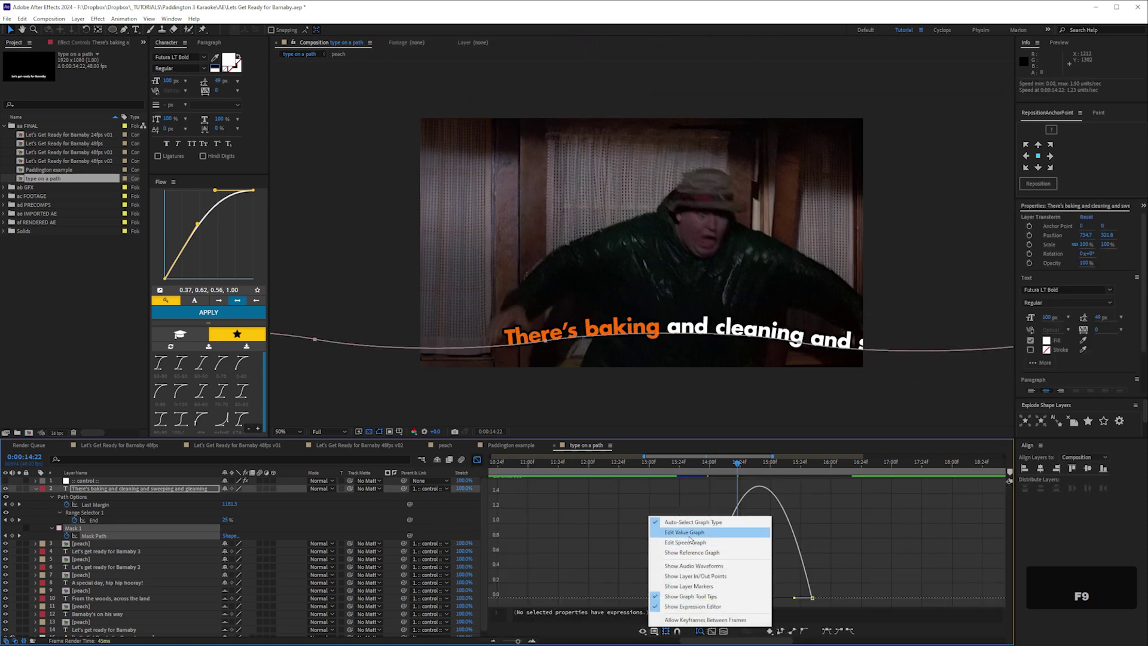
left_click(619, 562)
left_click(706, 593)
left_click_drag(725, 598, 745, 605)
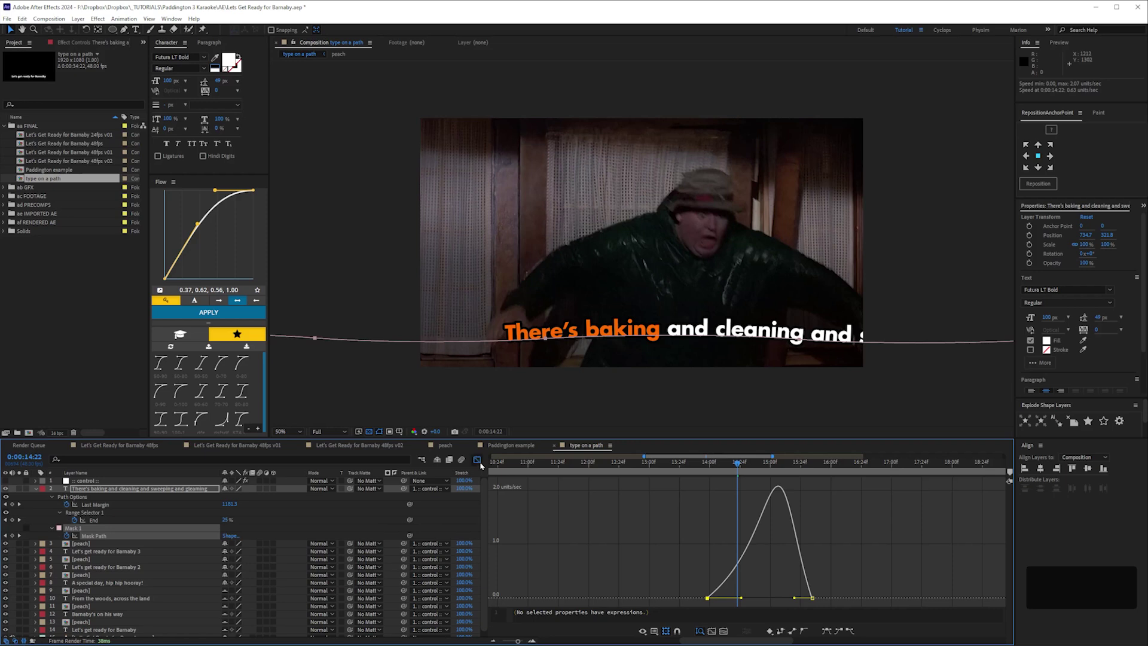
left_click(476, 460)
- In the Let's Get Ready for Barnaby 48fps v02 composition, examine the "sweeping and gleaming" line's First Margin and Mask Path keyframes and its peach's bounce path
left_click(71, 160)
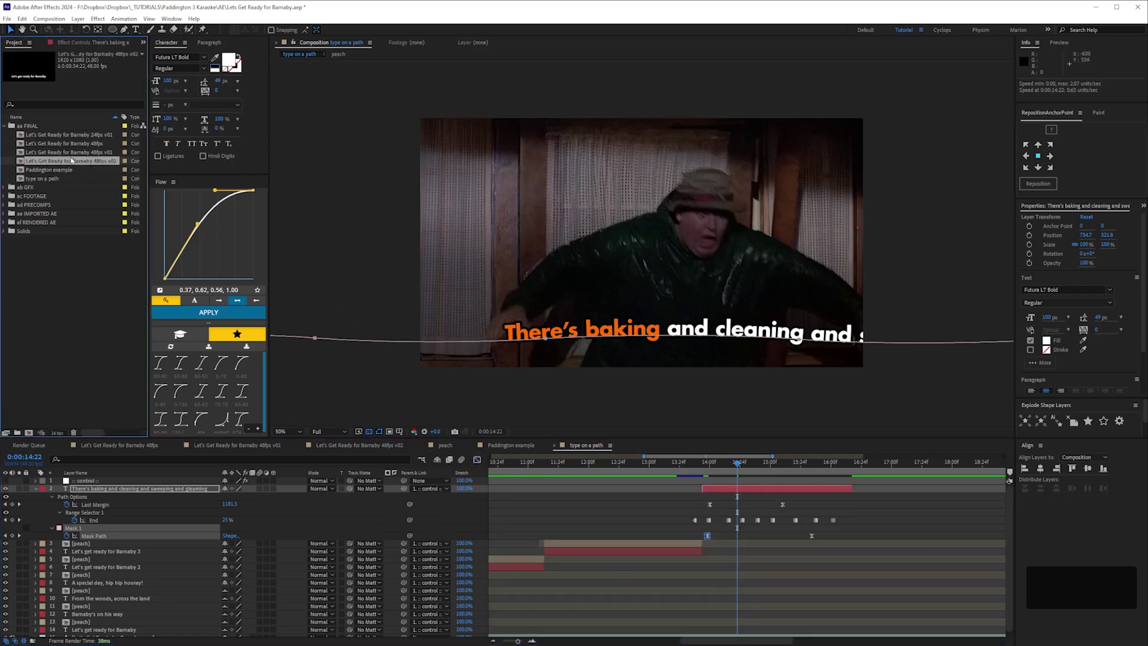
double_click(72, 161)
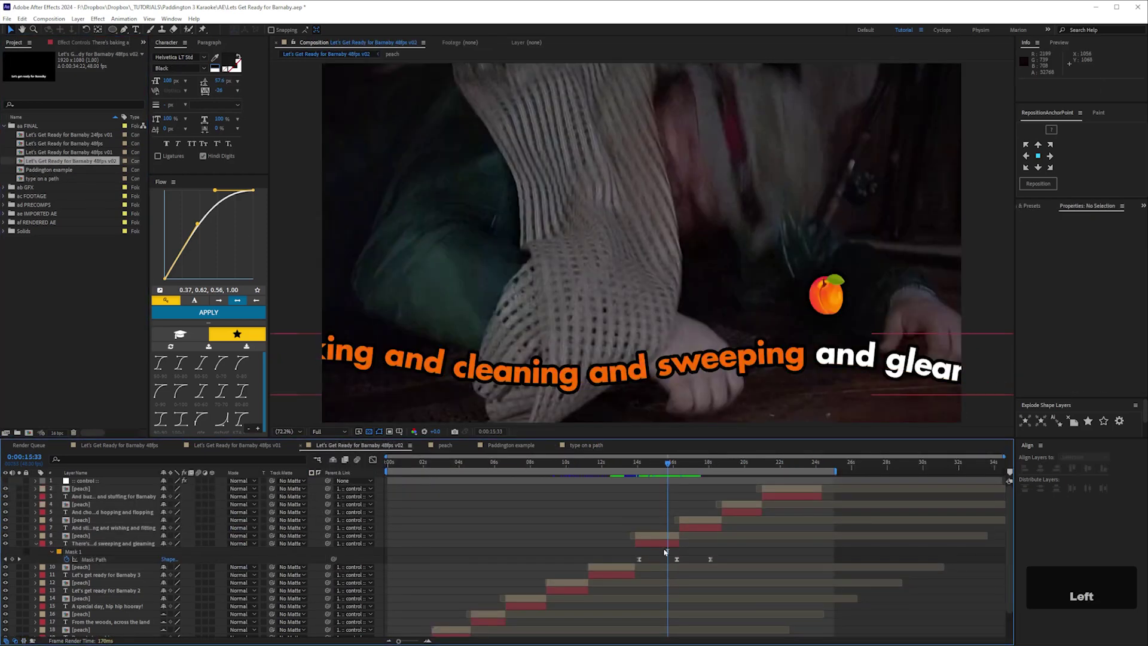
left_click(663, 538)
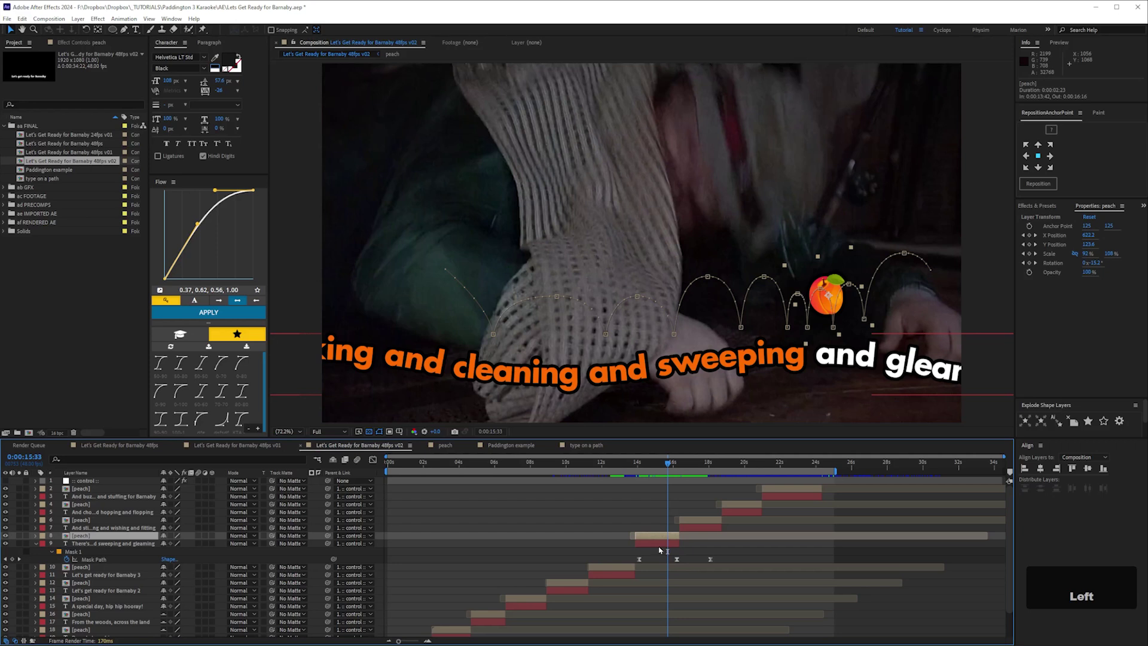
left_click(663, 545)
key("u")
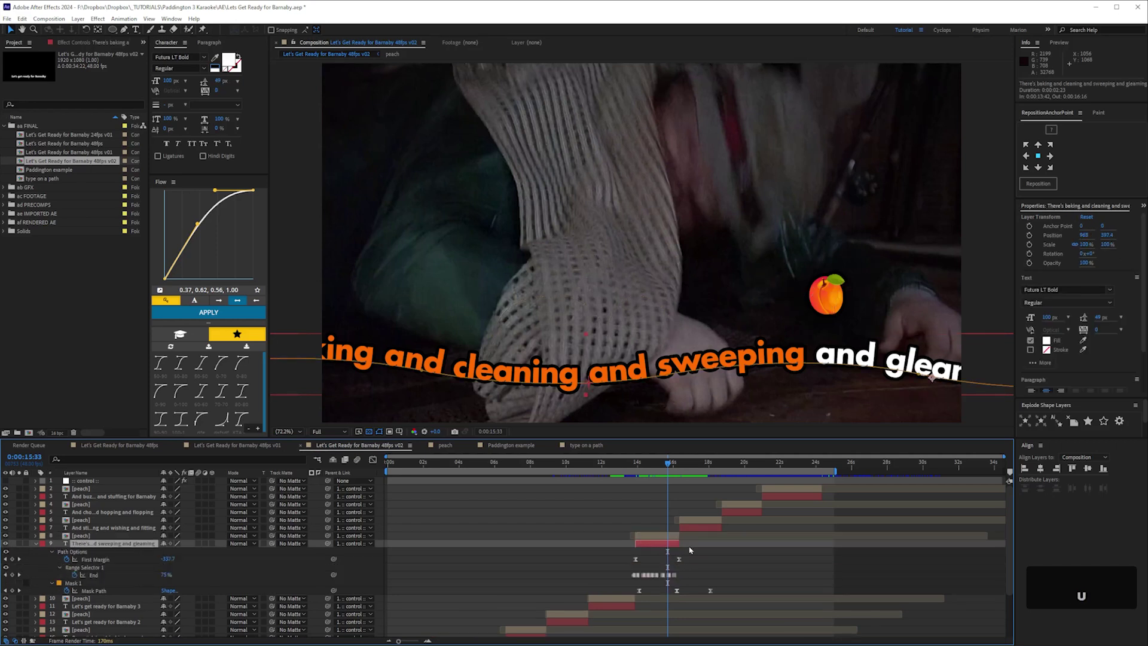
left_click_drag(638, 466, 669, 468)
left_click(653, 536)
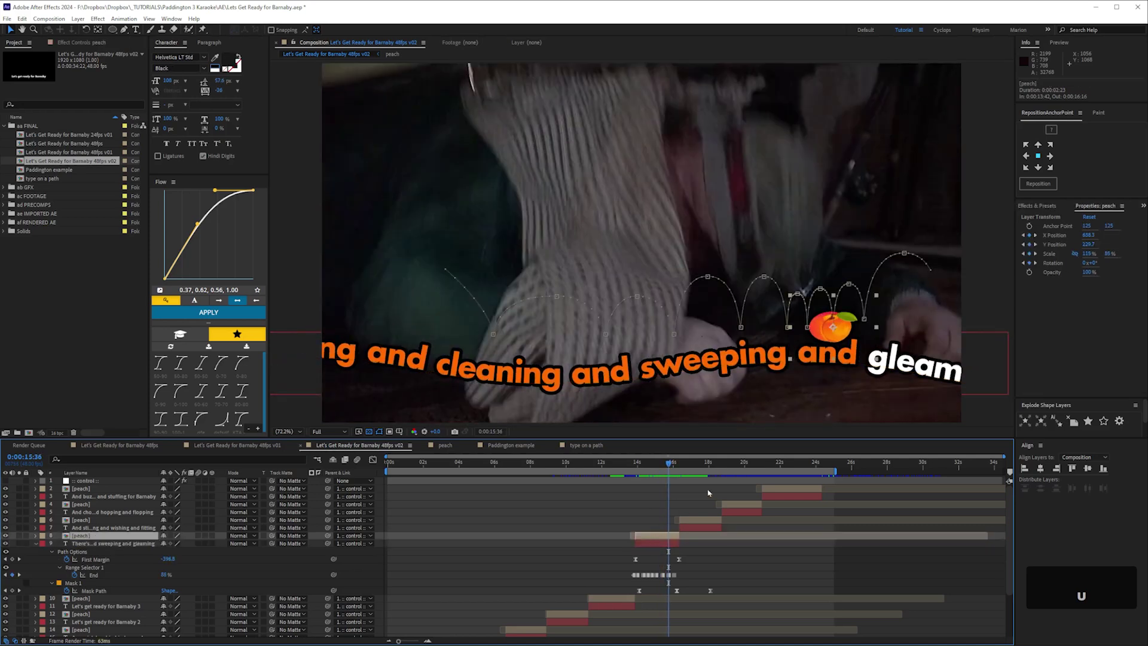
- Scrub through the remaining wavy lyric lines, from the stitching line to "puffing and stuffing for Barnaby", checking the peach's bounces, and collapse the shown keyframes
left_click_drag(683, 471, 690, 470)
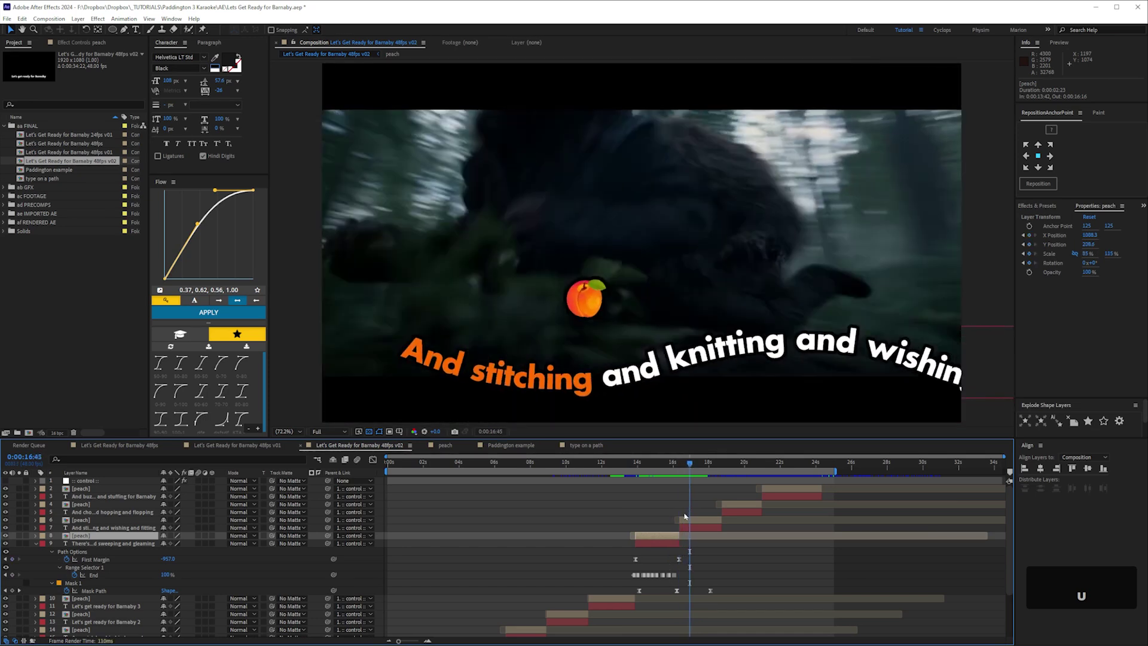
left_click(693, 521)
left_click(695, 469)
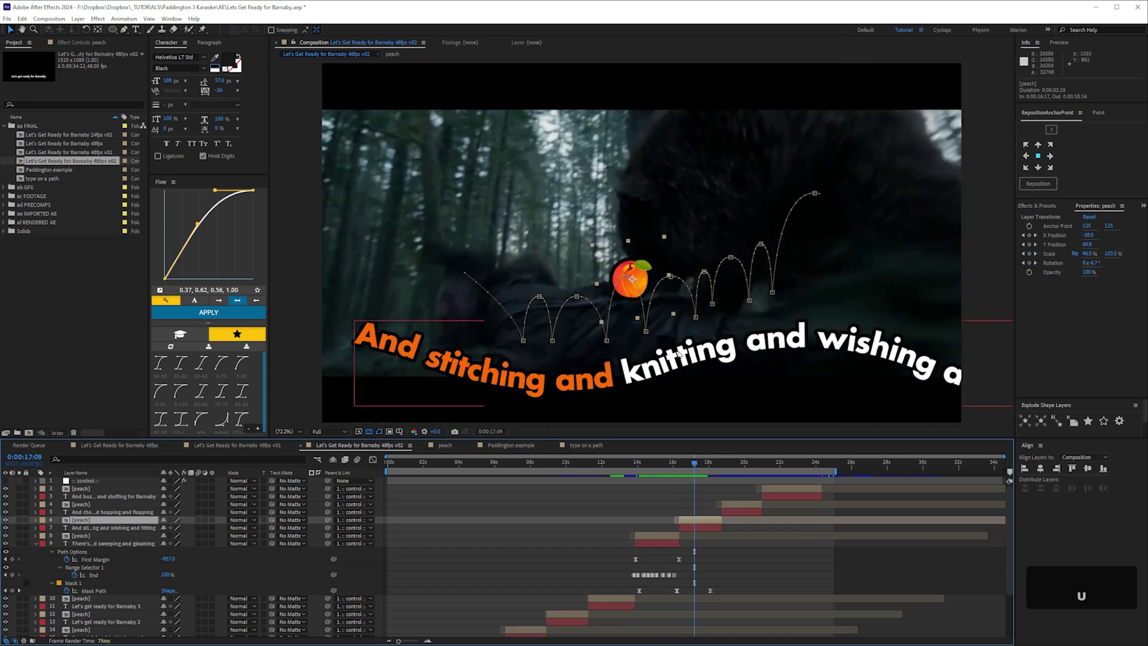
left_click_drag(694, 469, 709, 472)
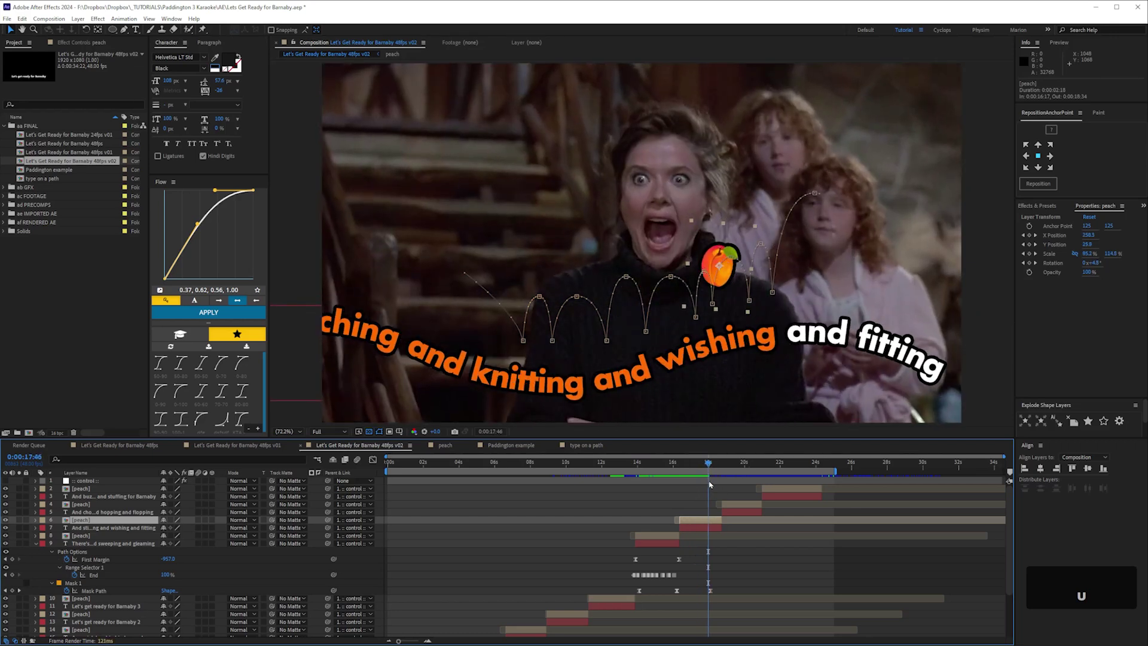
left_click_drag(708, 470, 710, 470)
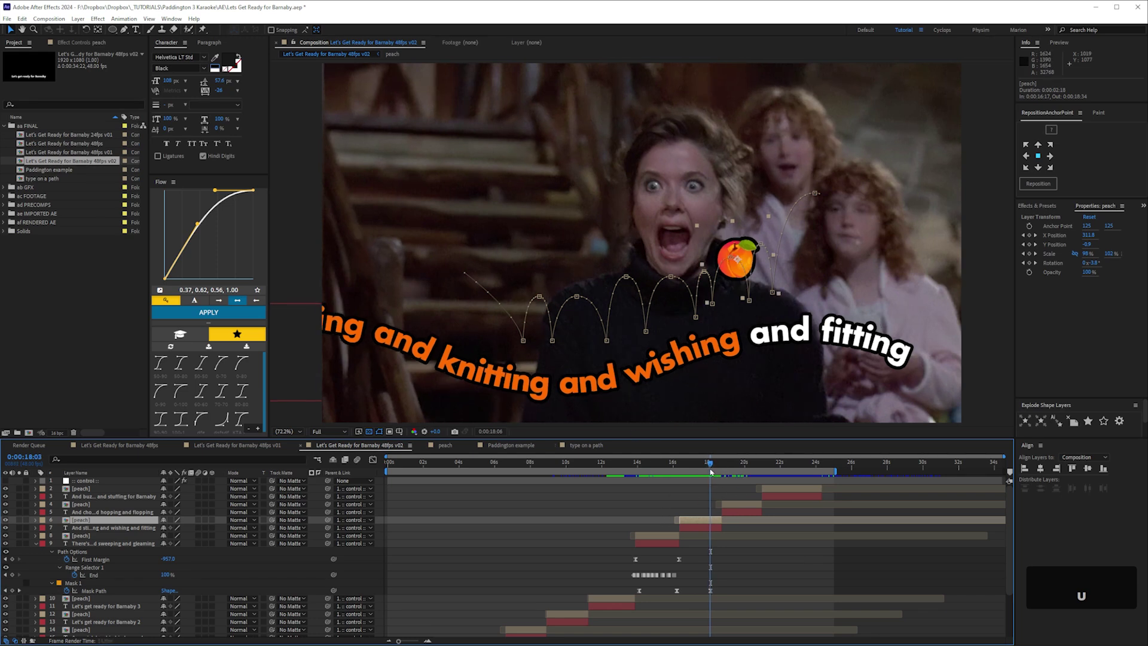
key("Page_Up")
key("Page_Up")
key("Page_Up")
key("Page_Up")
left_click_drag(776, 467, 812, 480)
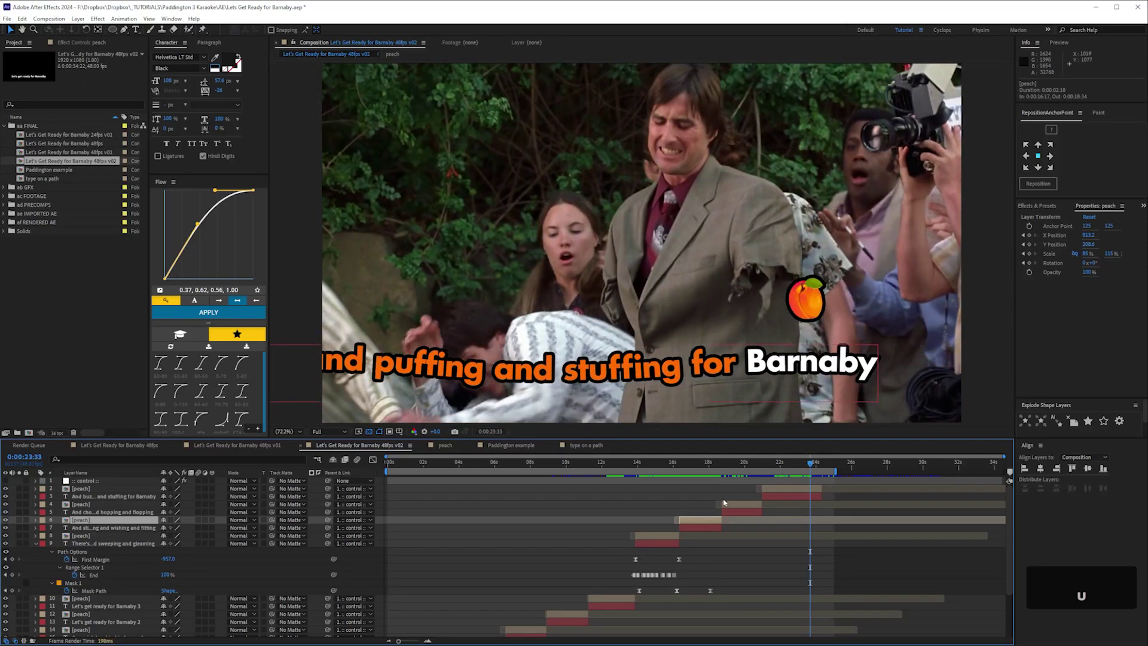
key("u")
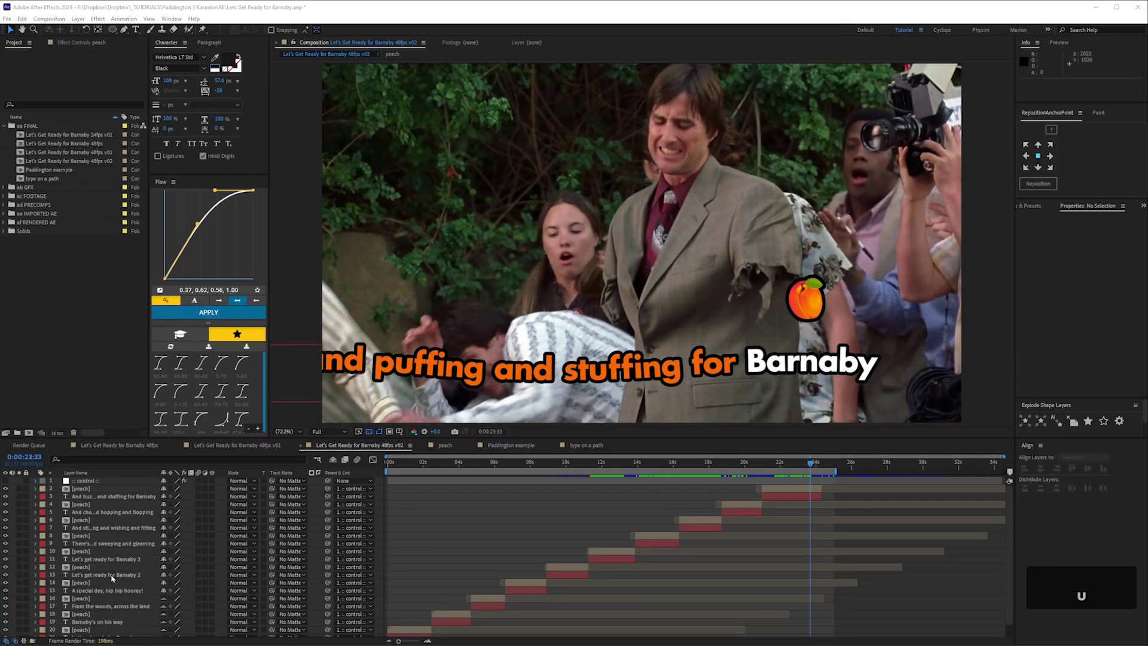
- Try a green text fill colour and a thicker stroke on the control null, discarding both changes
left_click(88, 481)
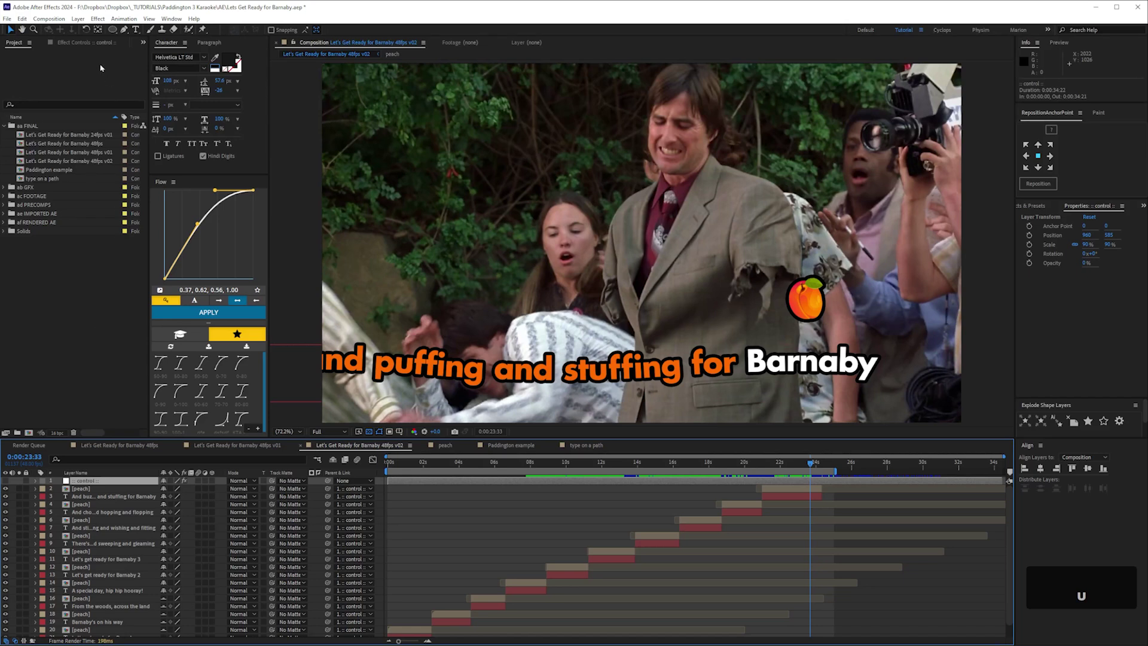
key("F3")
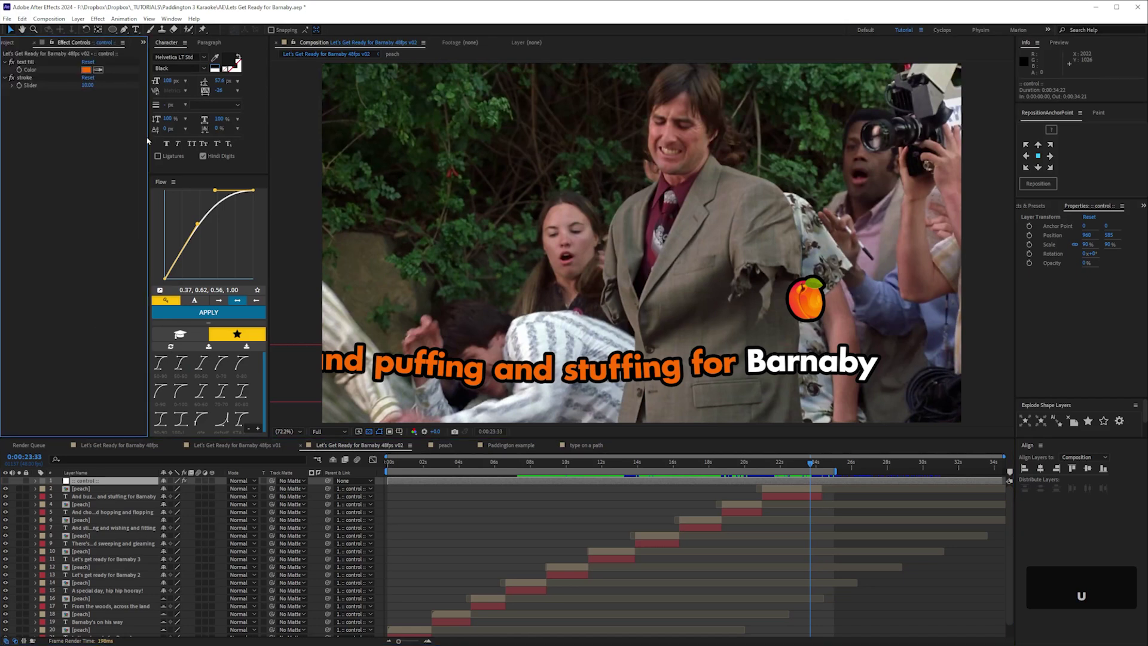
left_click(88, 70)
left_click(288, 349)
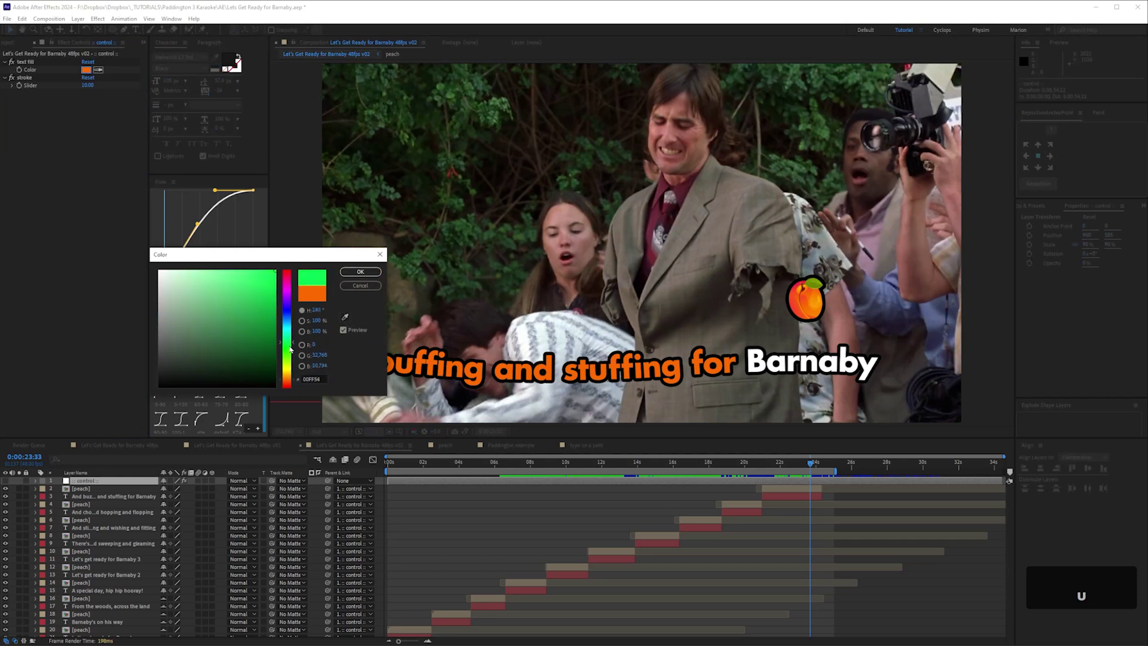
left_click(360, 285)
mouse_move(87, 86)
left_mouse_down()
mouse_move(104, 85)
mouse_move(89, 85)
left_mouse_up()
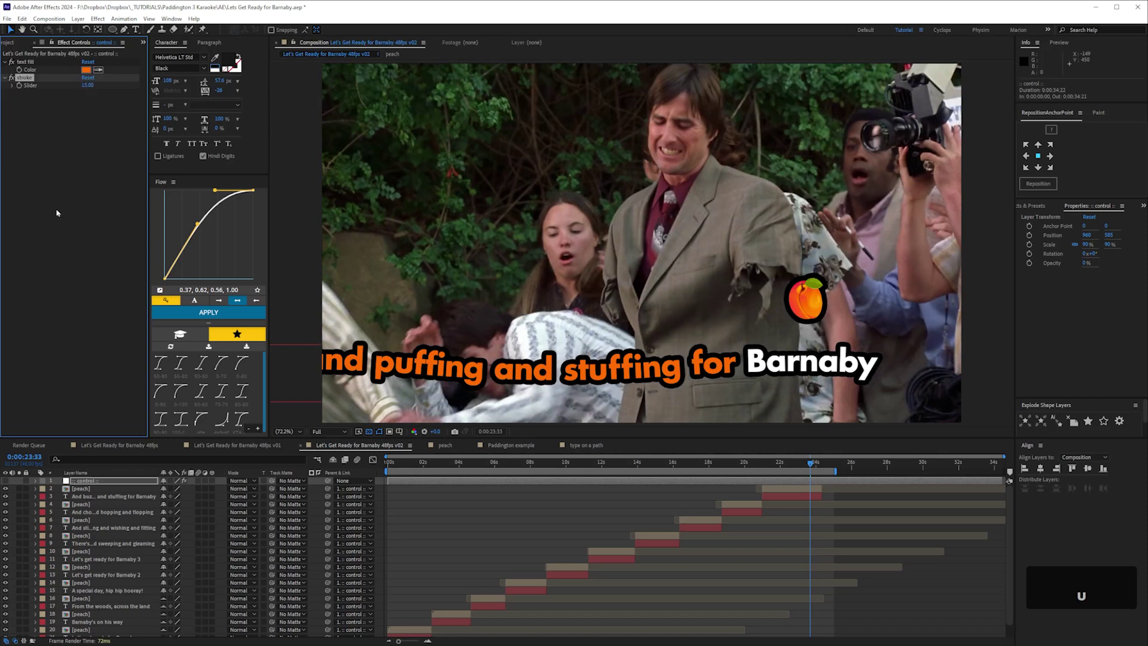
key("ctrl+z")
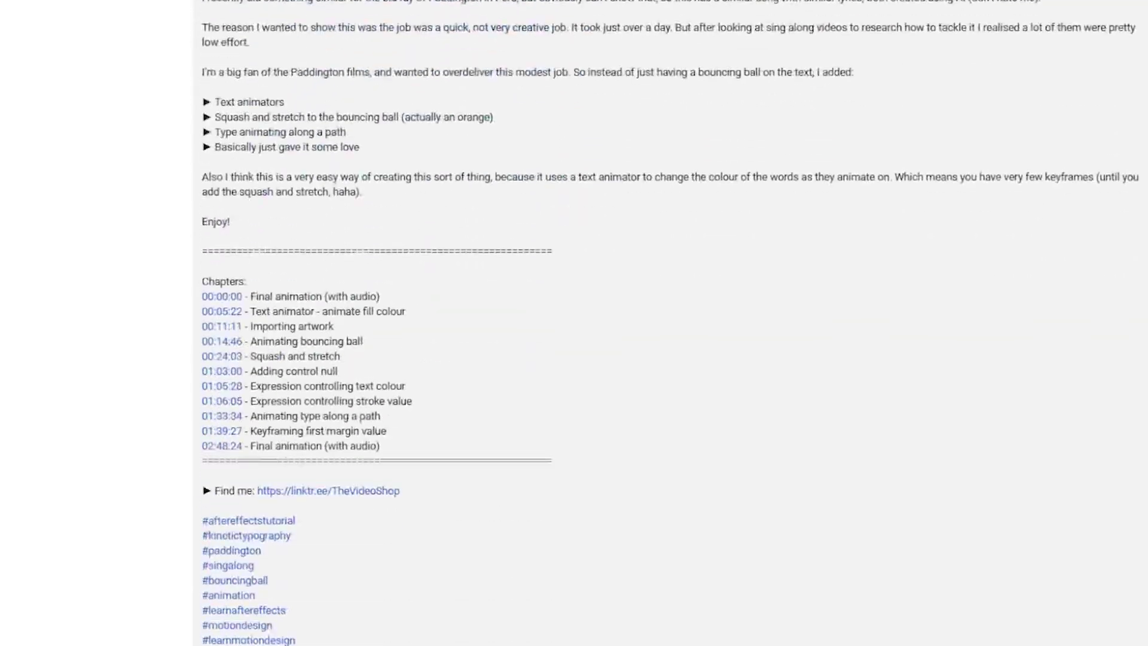
- On YouTube, open a chapter of the Bouncing Ball Sing Along Lyrics video, and view its After Effects project file page in The Video Shop store
left_click(222, 360)
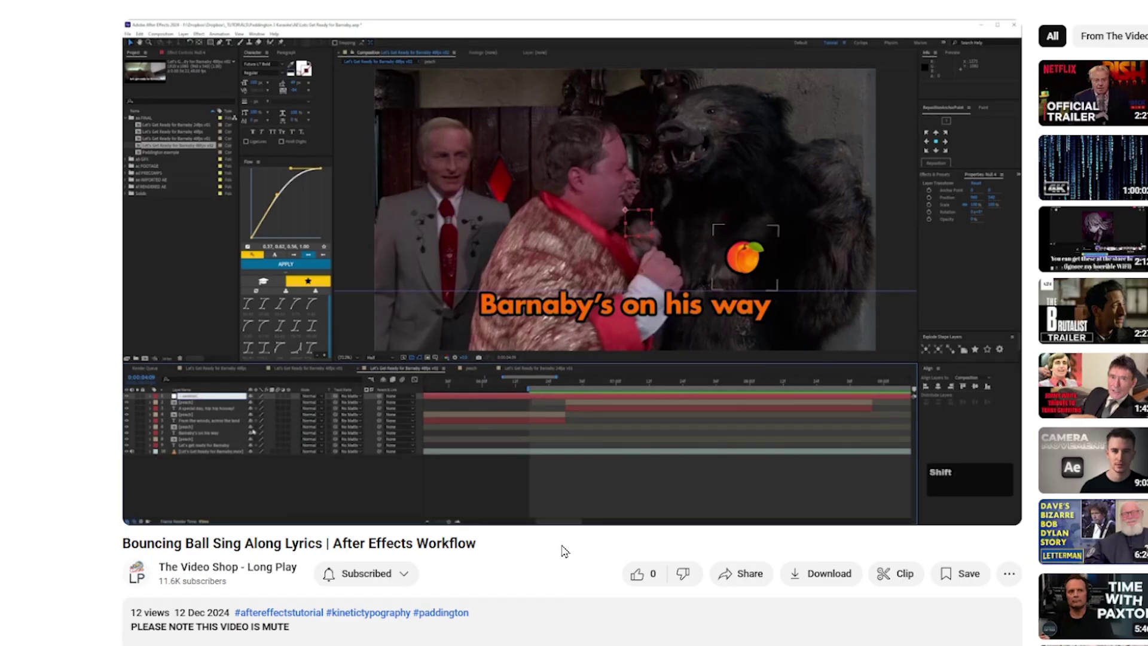
mouse_move(464, 515)
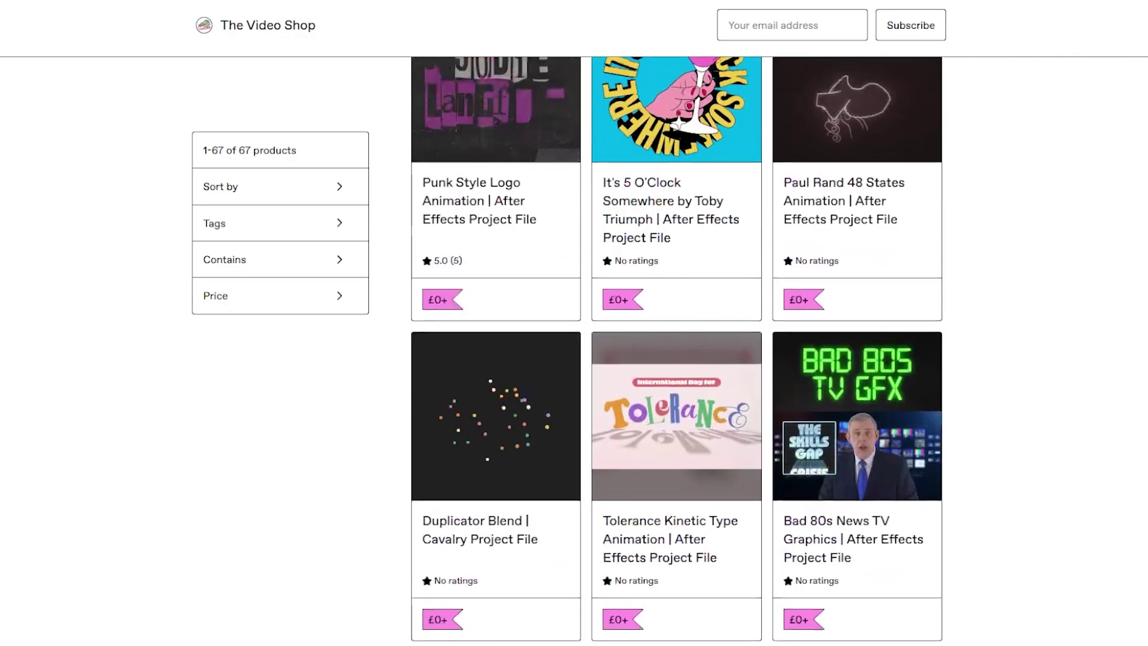
scroll(574, 358, "down", 3)
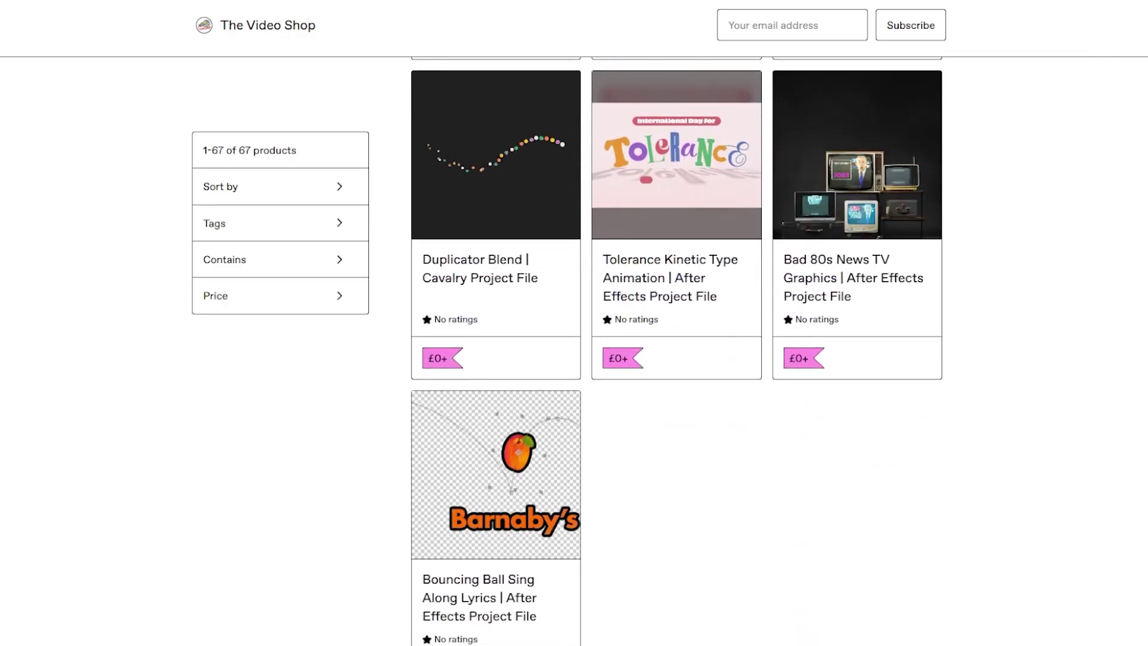
left_click(490, 608)
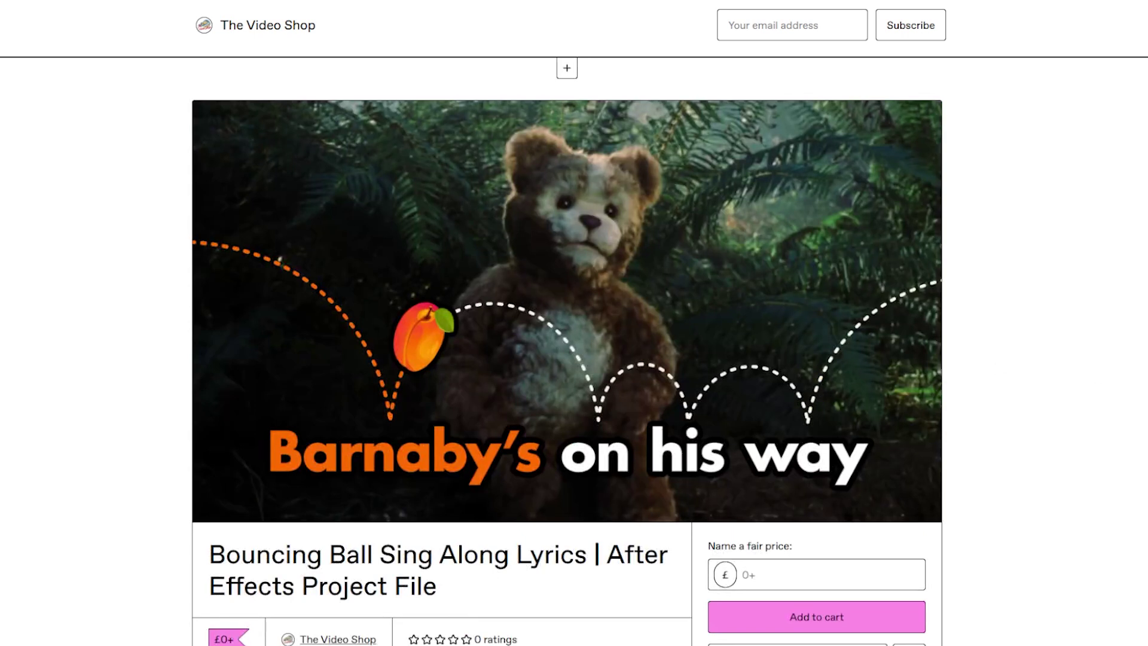
scroll(843, 505, "down", 3)
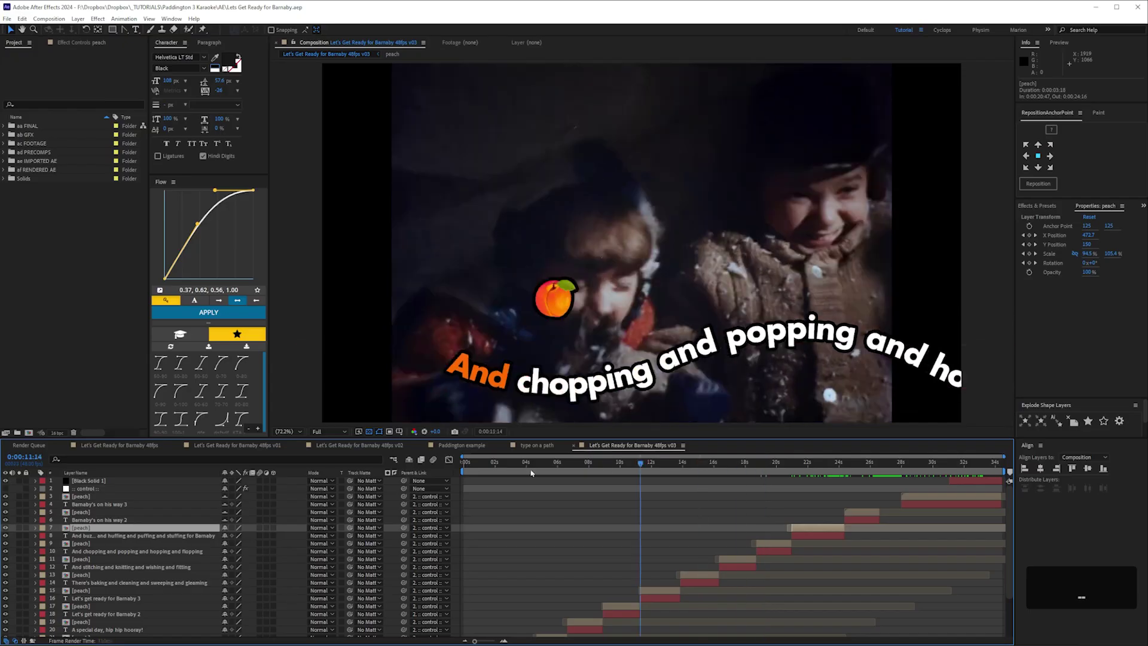
- Preview the opening "Let's get ready for Barnaby" line, and examine the peach's bounce path over "A special day, hip hip hooray!"
left_click_drag(466, 481, 483, 482)
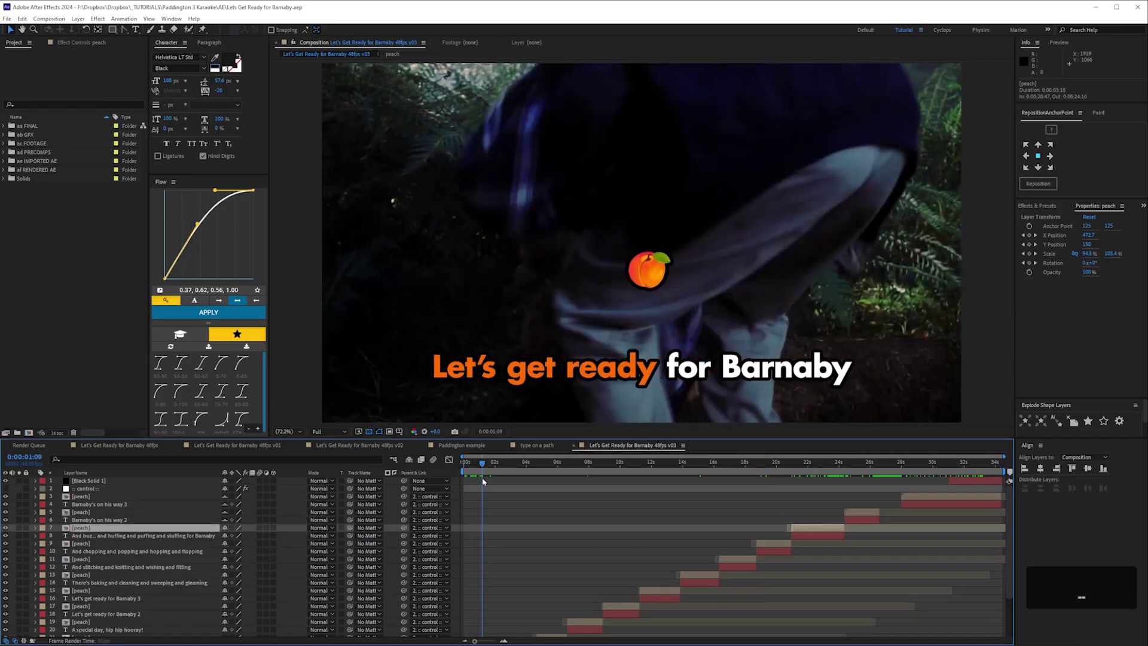
key("space")
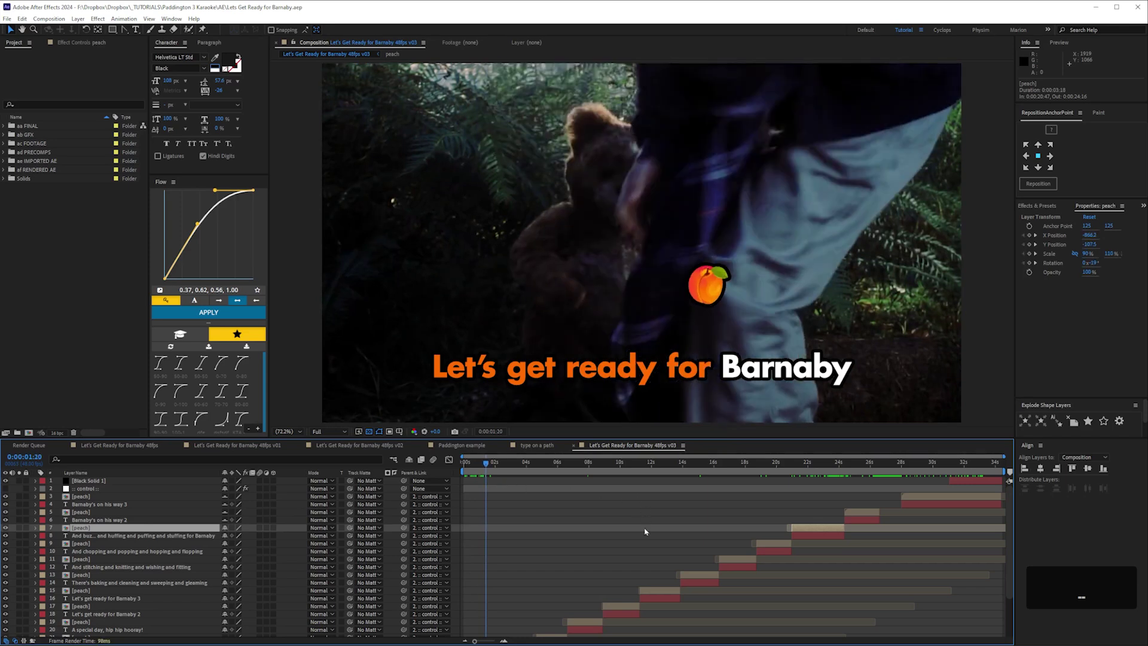
left_click(586, 621)
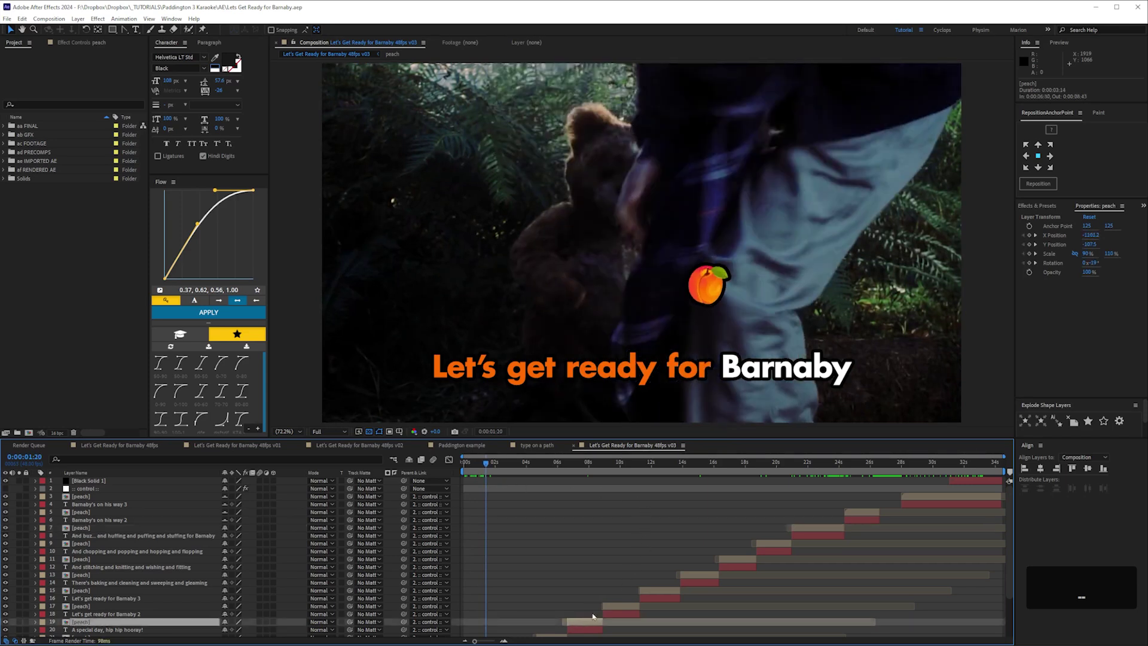
left_click_drag(575, 473, 588, 477)
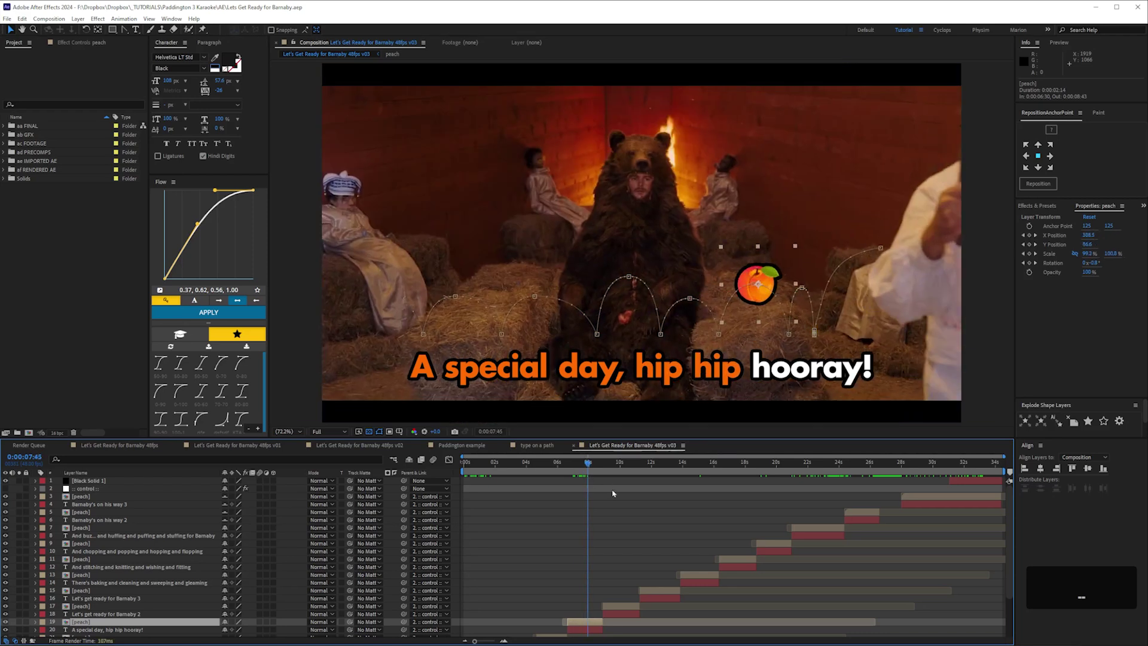
- Return to the start of the composition, undo the last import, and clear the layer selection
key("Home")
key("ctrl+z")
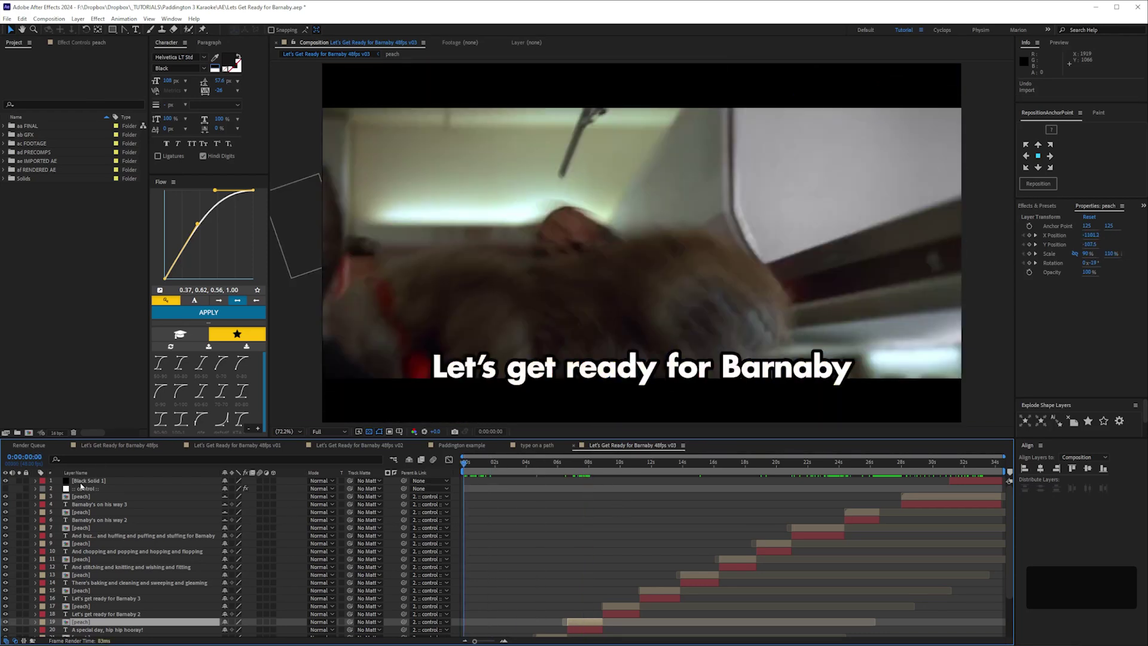
left_click(52, 519)
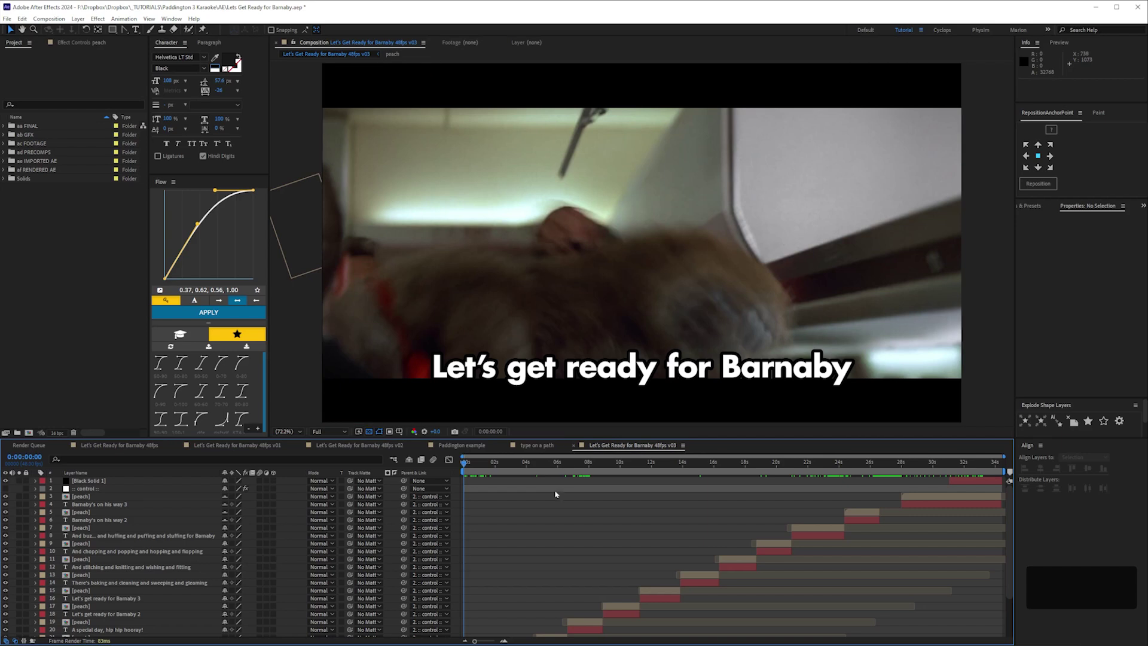